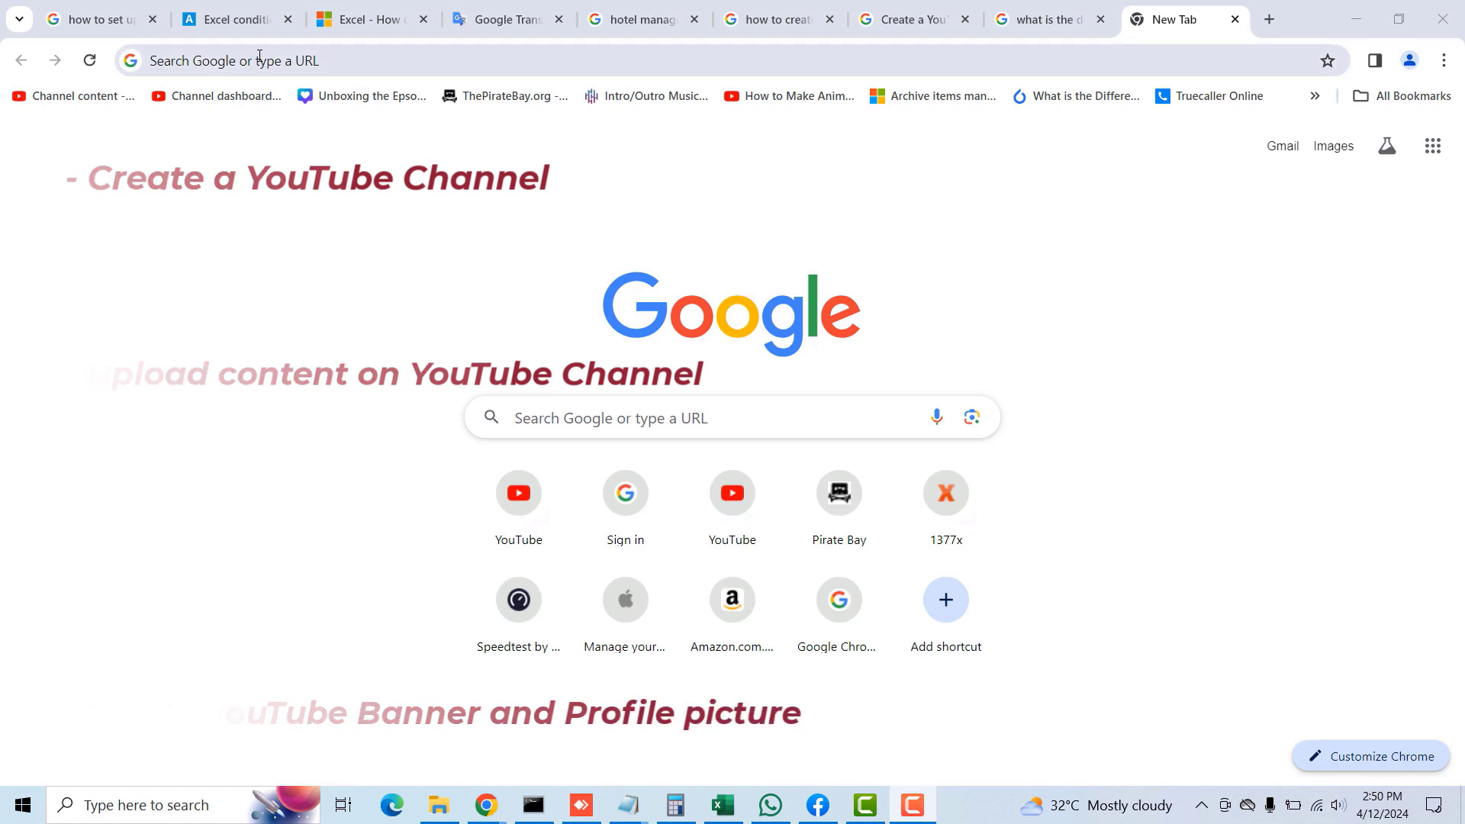
Step: Go to youtube.com in the browser
{"action": "left_click", "coordinate": [336, 58]}
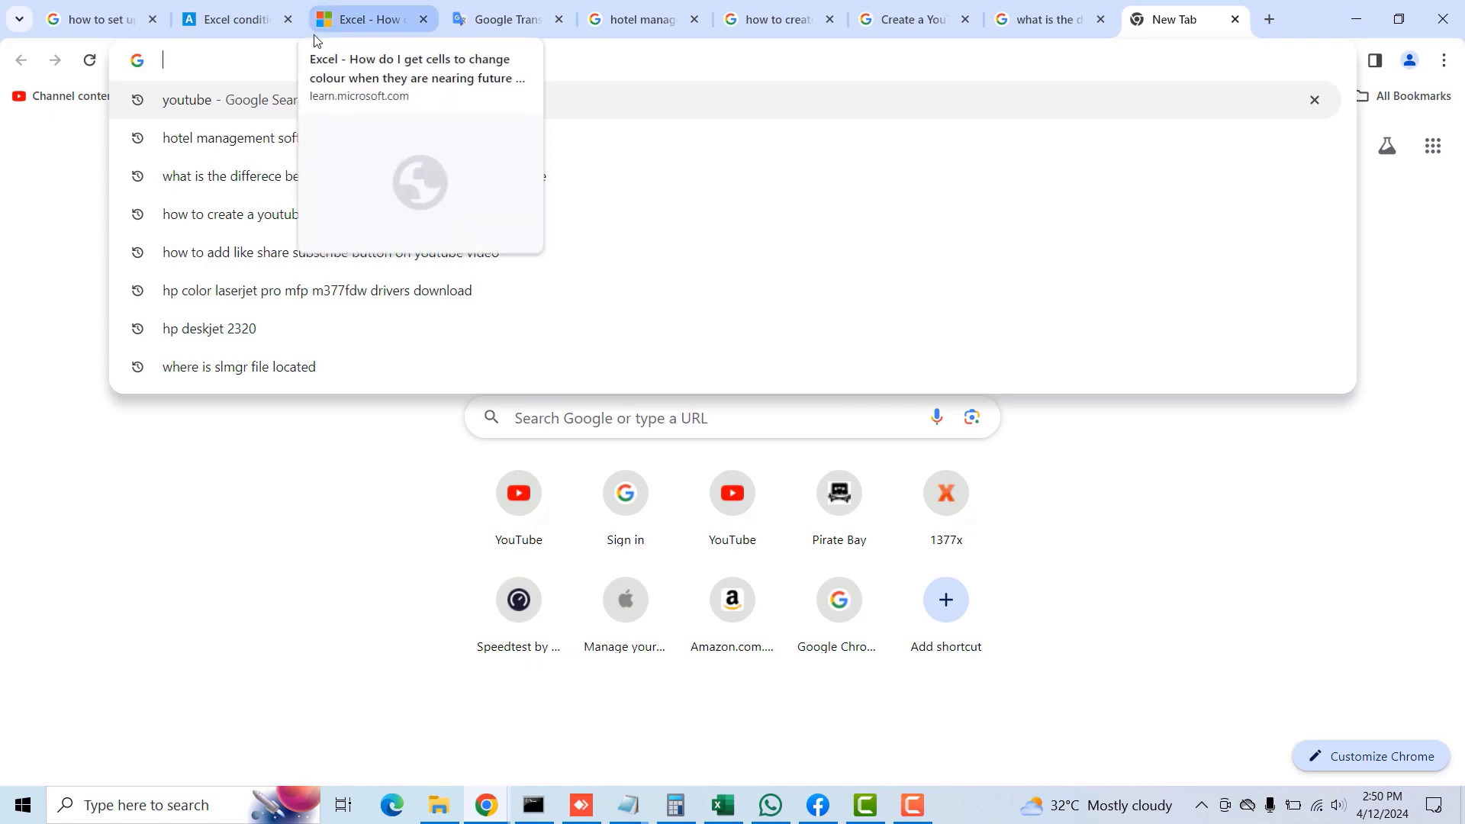
{"action": "type", "text": "youtube"}
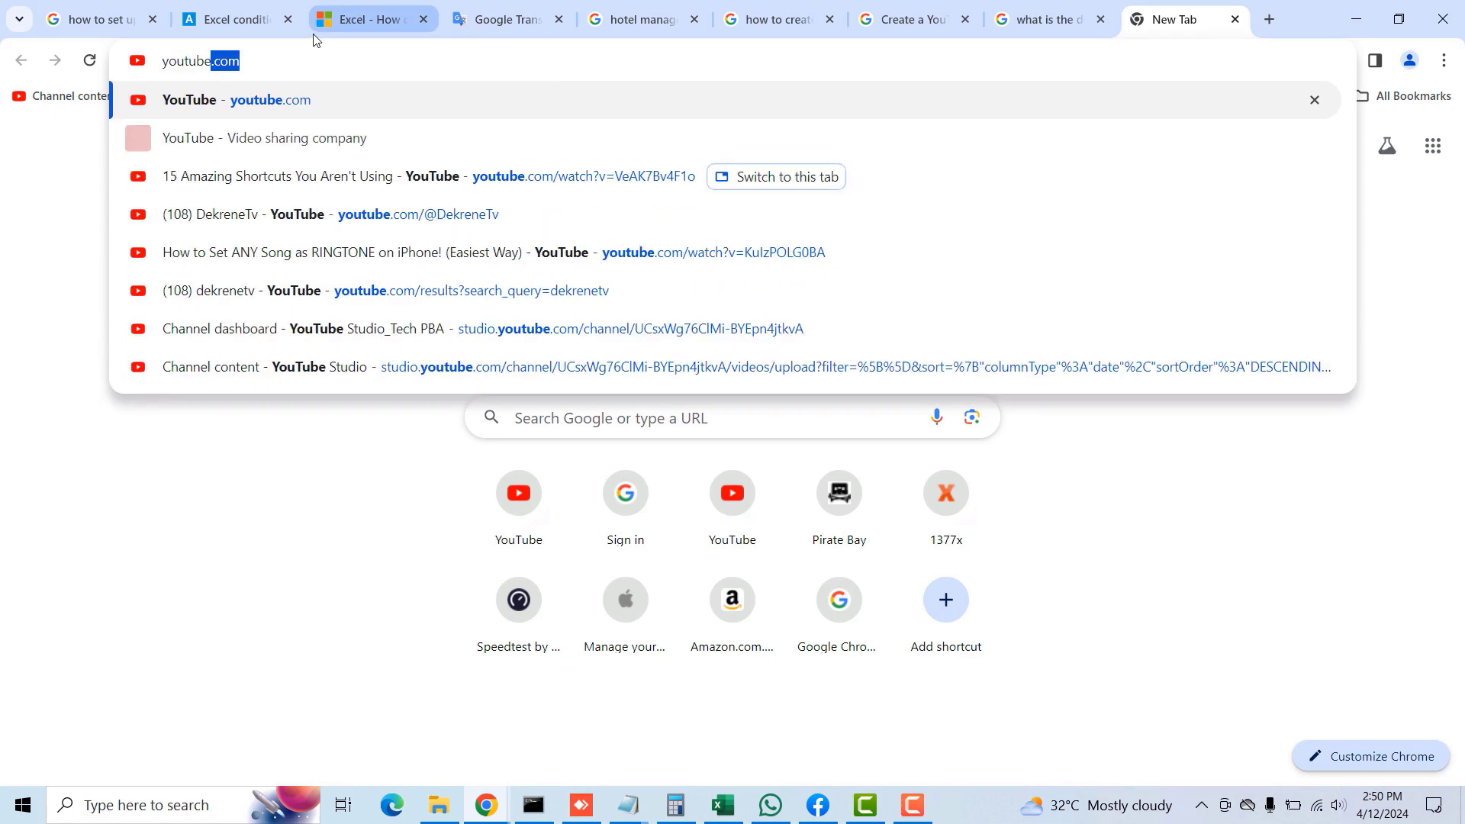
{"action": "type", "text": ".com"}
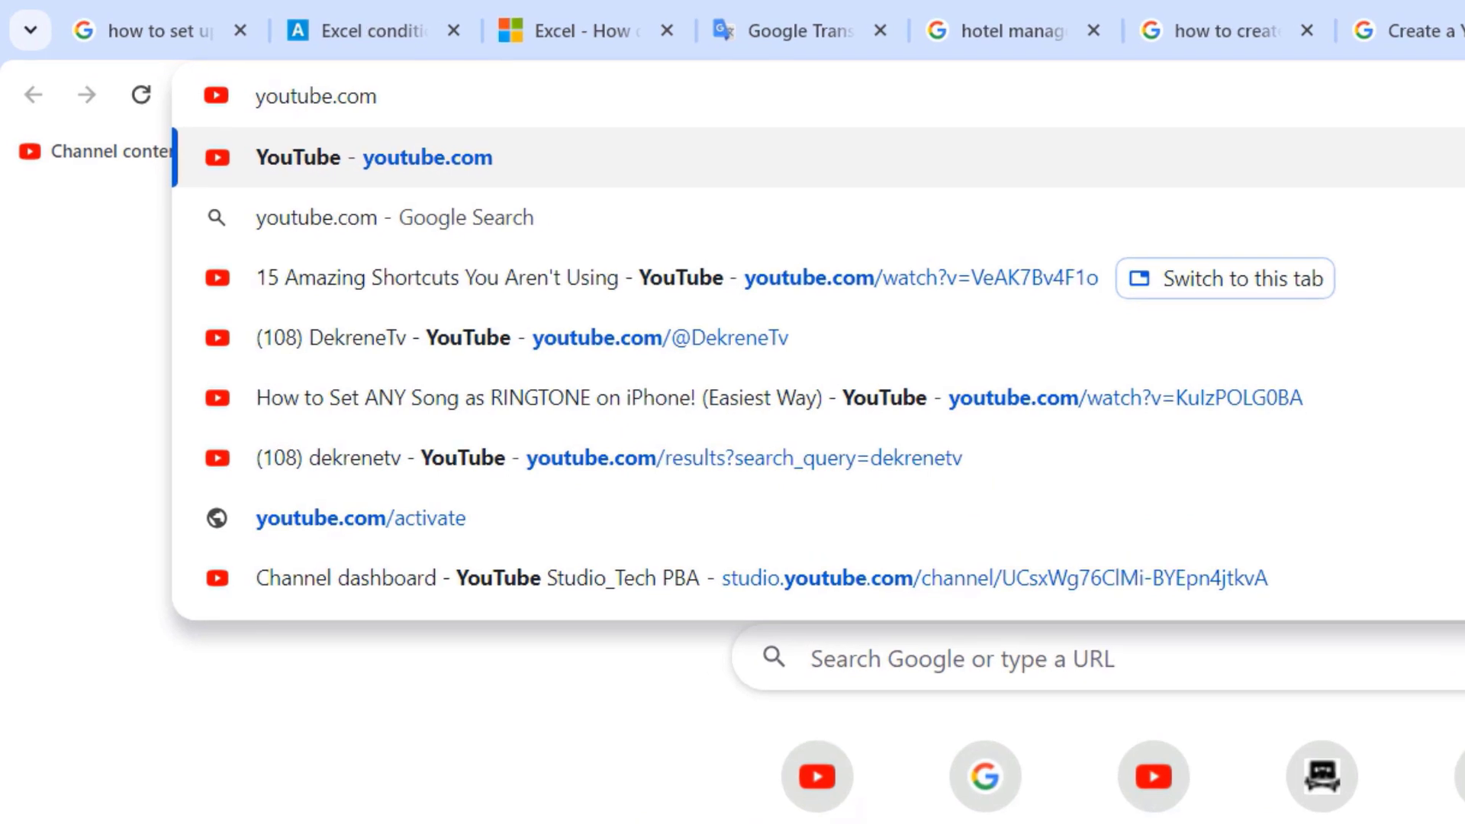
{"action": "key", "text": "Return"}
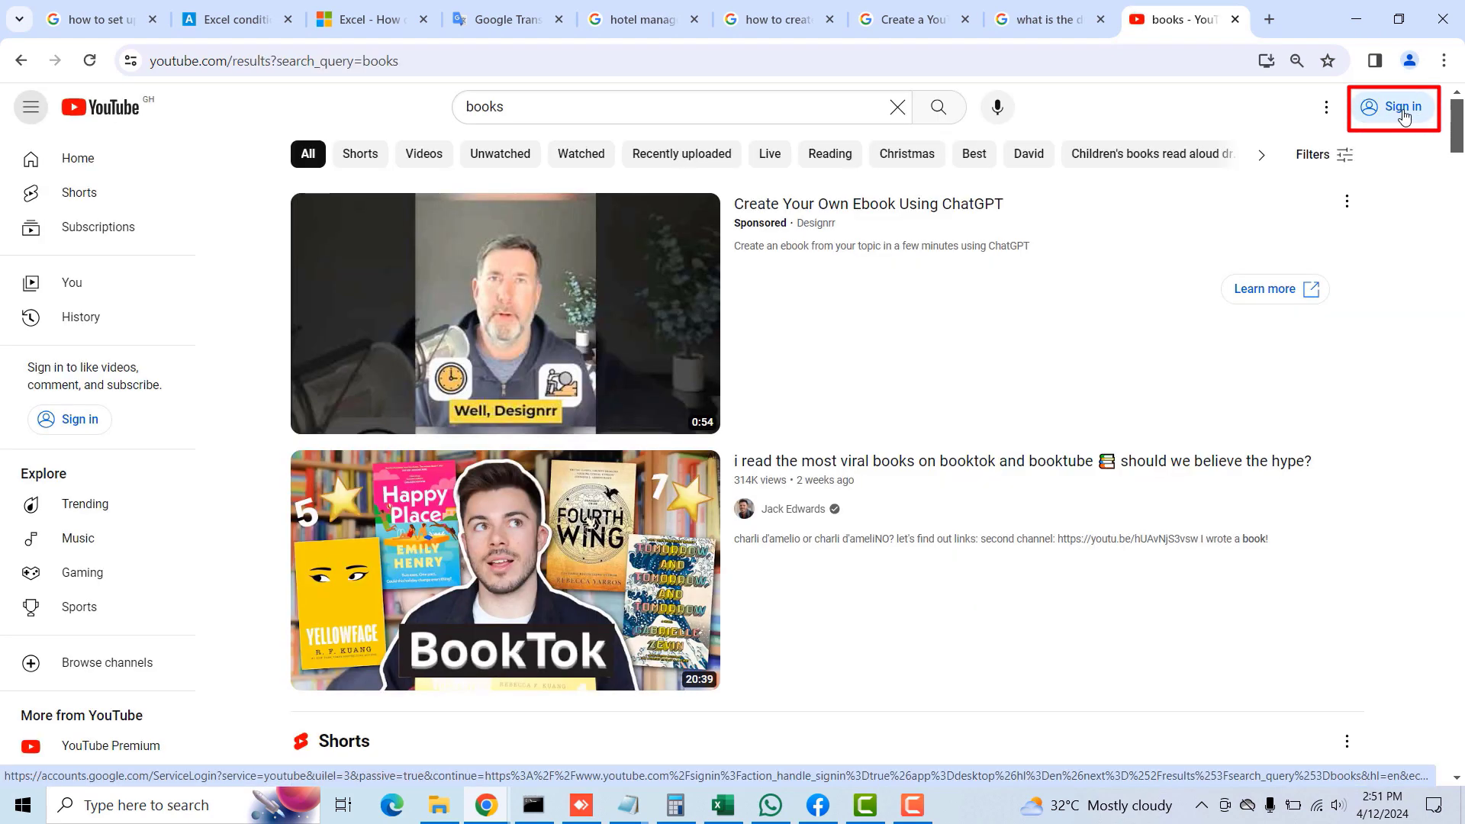
Step: Sign in to YouTube with the second listed Google account by entering the account password
{"action": "left_click", "coordinate": [1405, 115]}
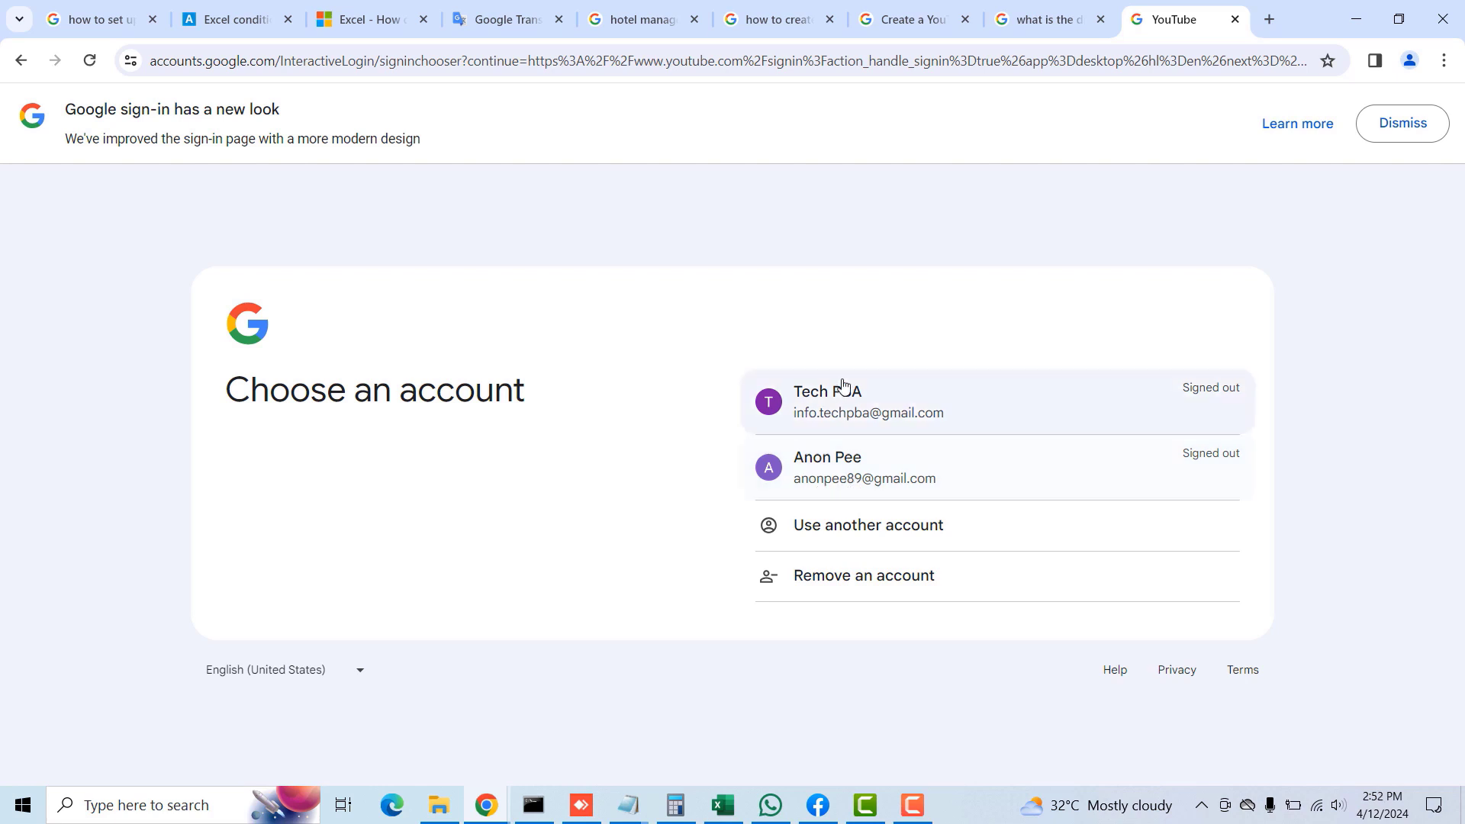
{"action": "left_click", "coordinate": [831, 473]}
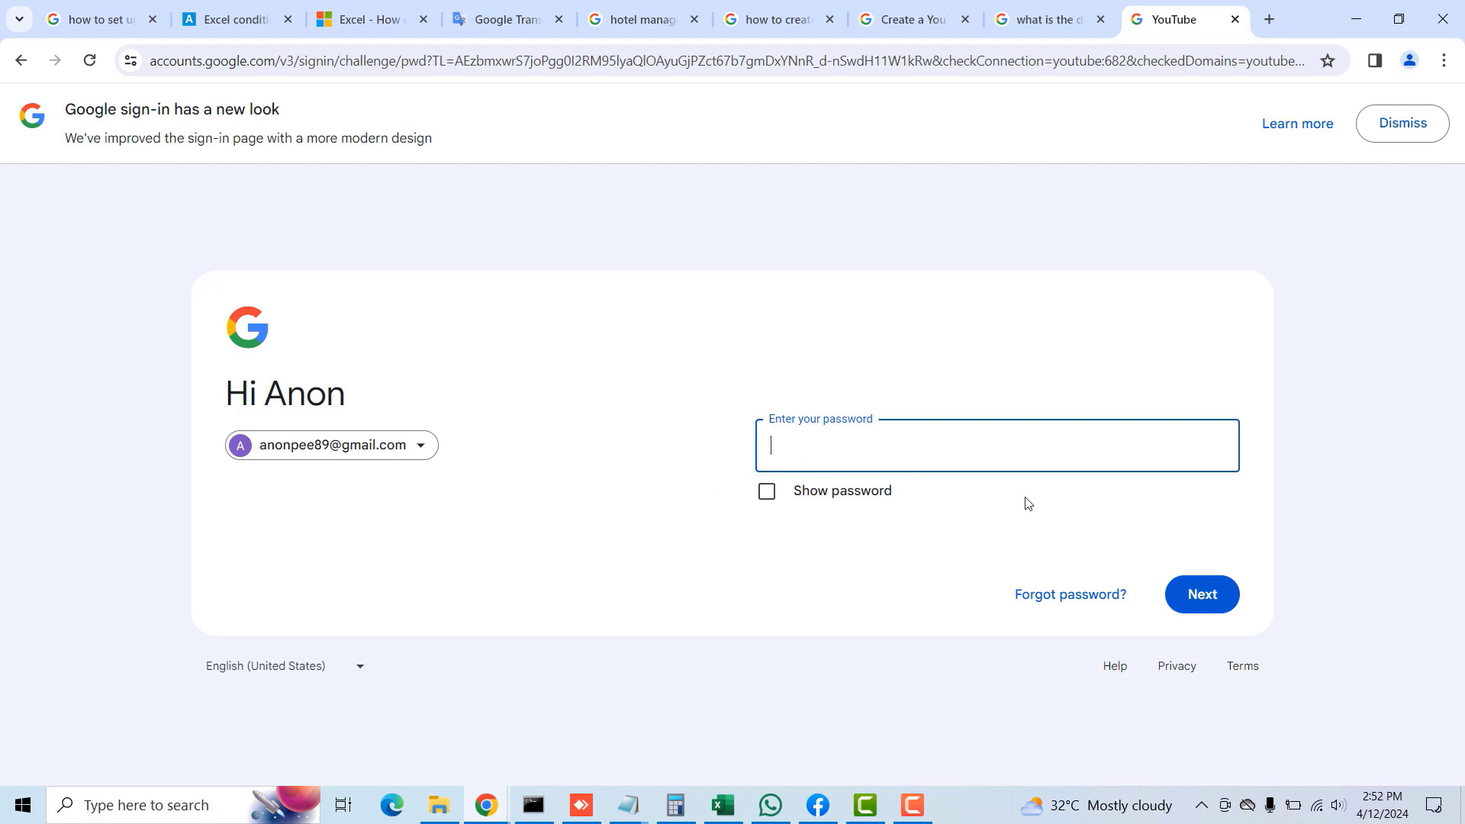
{"action": "left_click", "coordinate": [1341, 767]}
{"action": "left_click", "coordinate": [813, 449]}
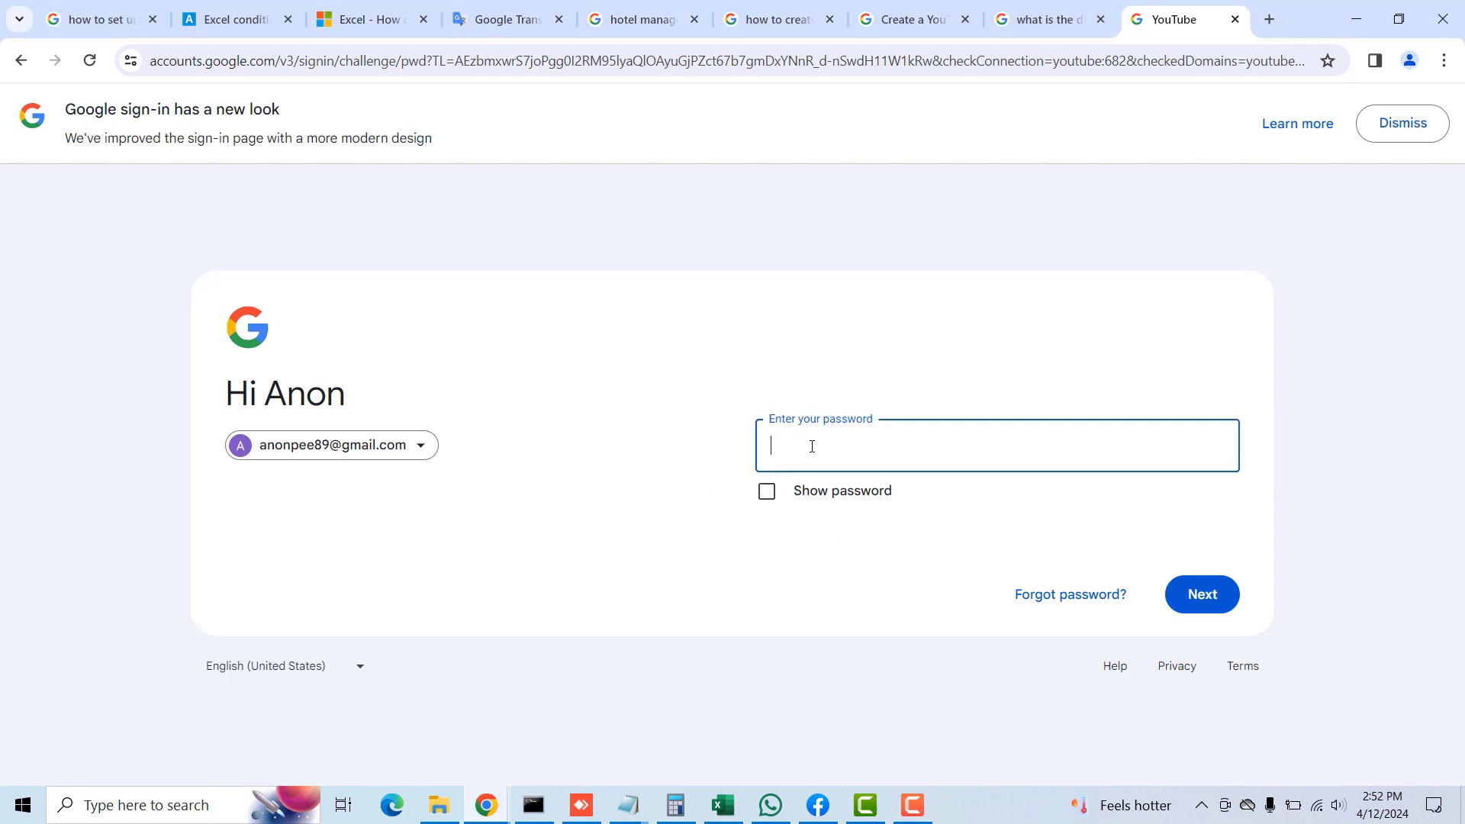
{"action": "key", "text": "ctrl+v"}
{"action": "left_click", "coordinate": [1201, 596]}
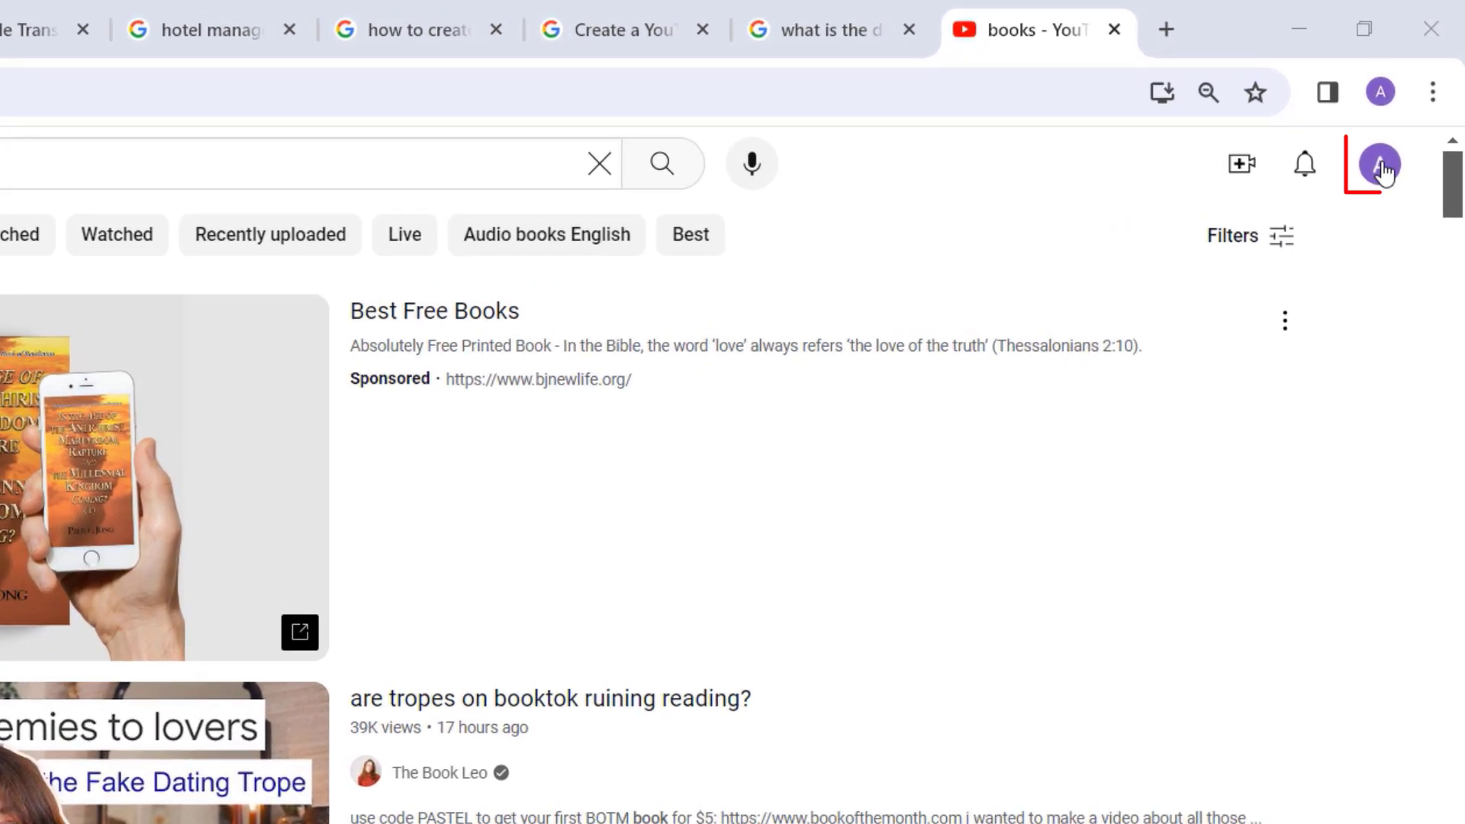
Step: Create a YouTube channel for the account, keeping the suggested name and replacing the handle's suffix with 199
{"action": "left_click", "coordinate": [1380, 165]}
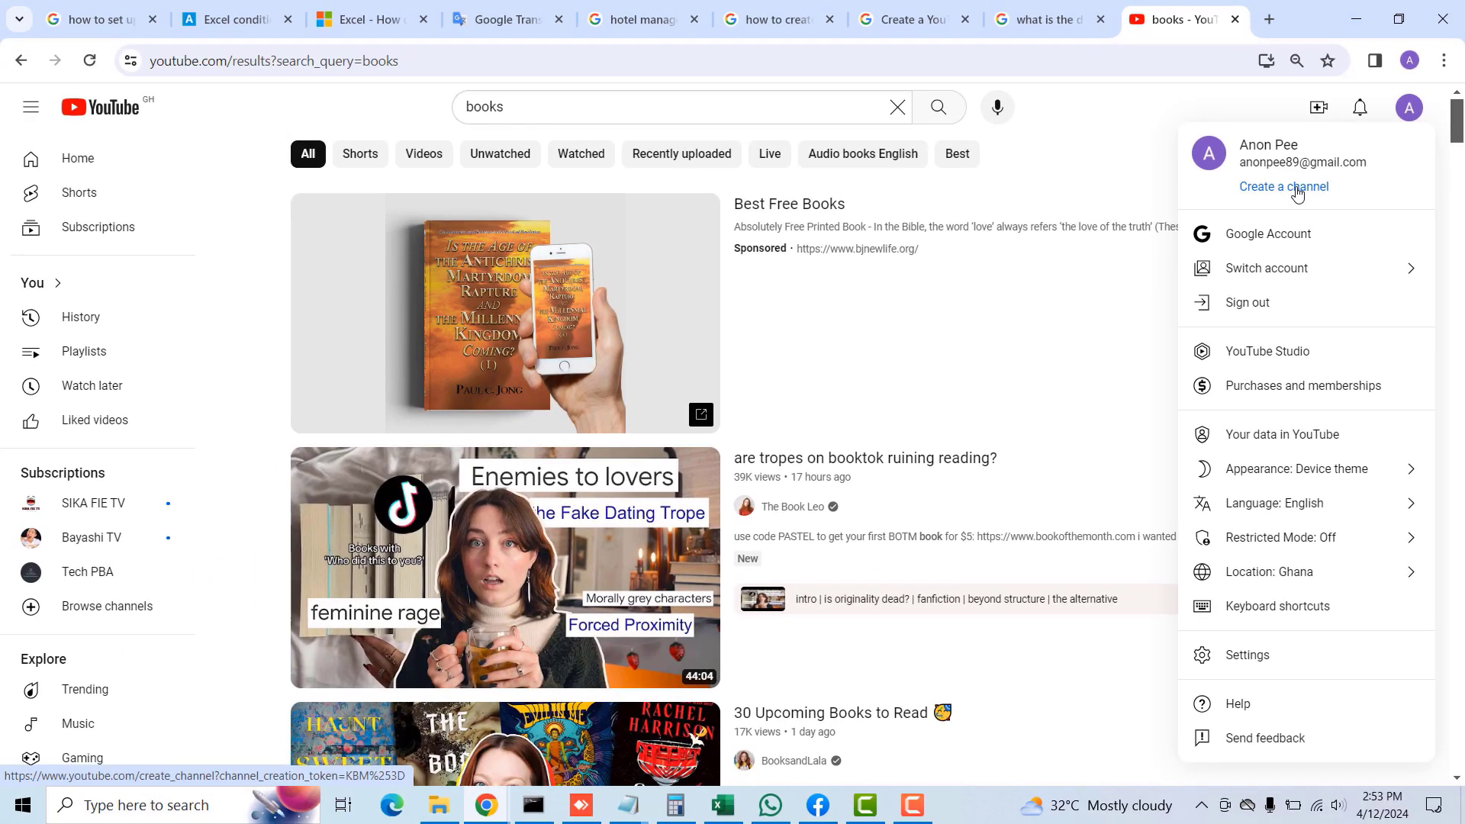
{"action": "left_click", "coordinate": [1196, 290]}
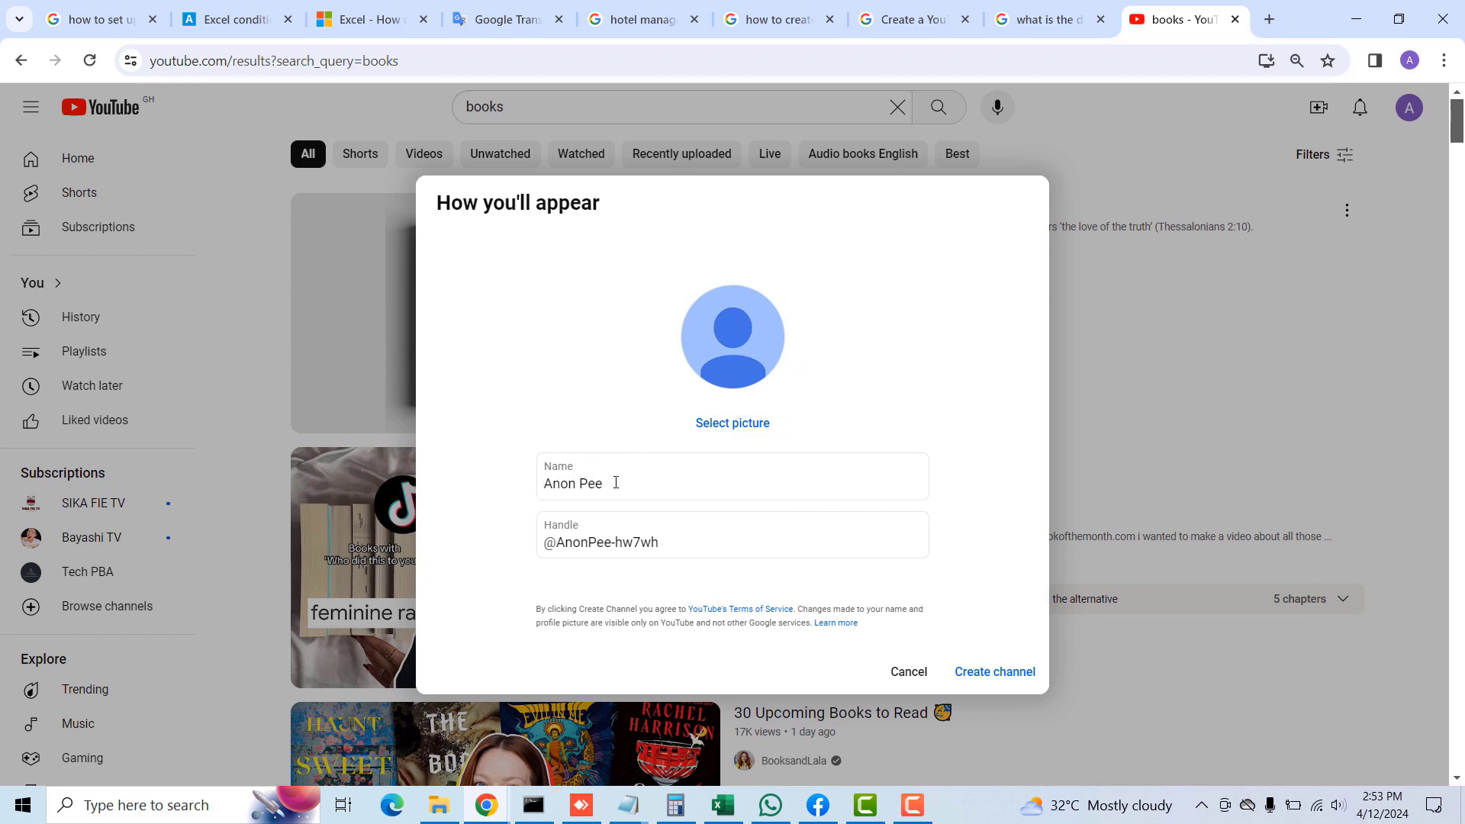
{"action": "left_click_drag", "start_coordinate": [616, 482], "coordinate": [549, 497]}
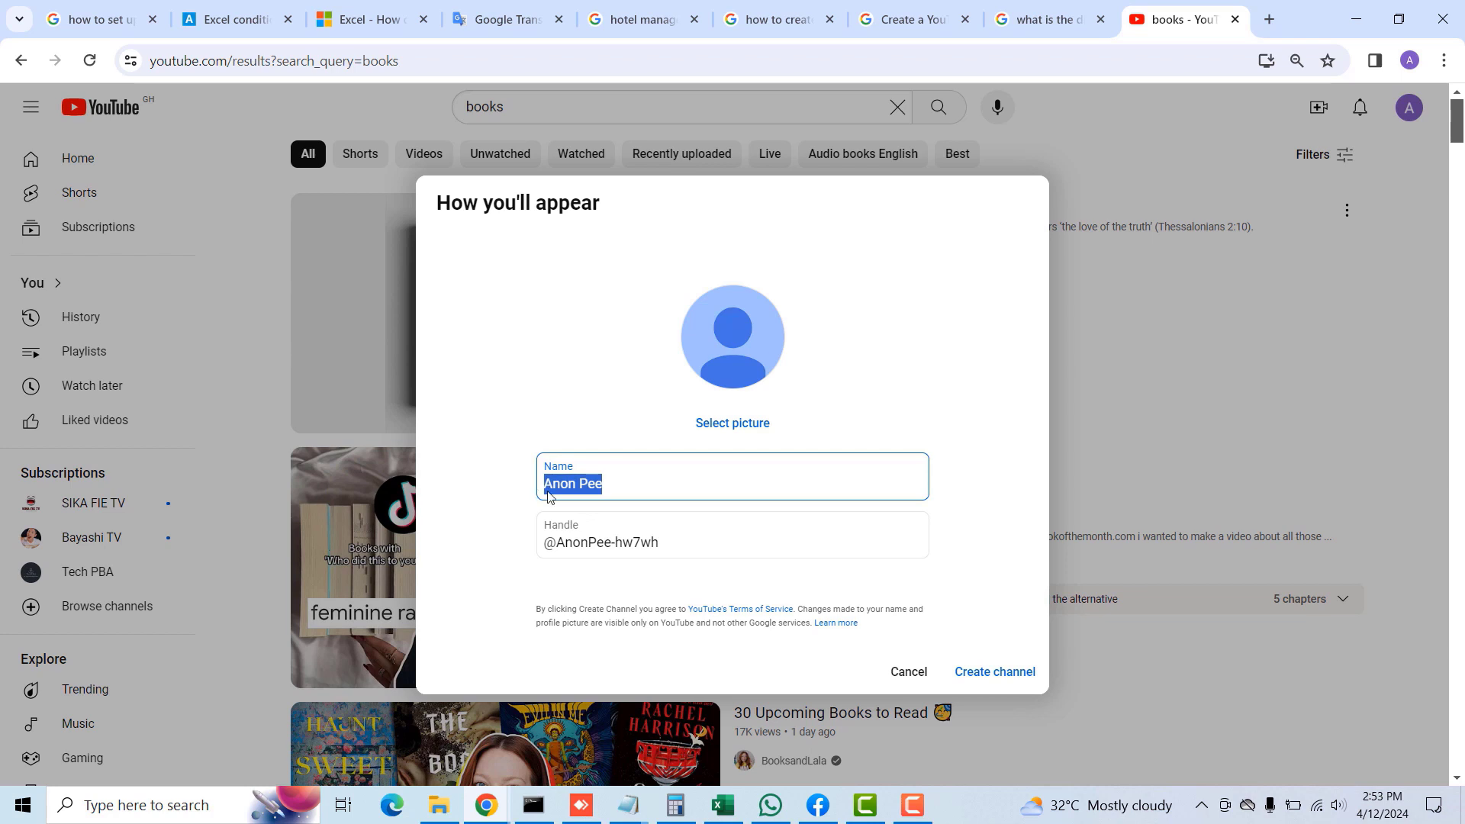
{"action": "left_click", "coordinate": [623, 482]}
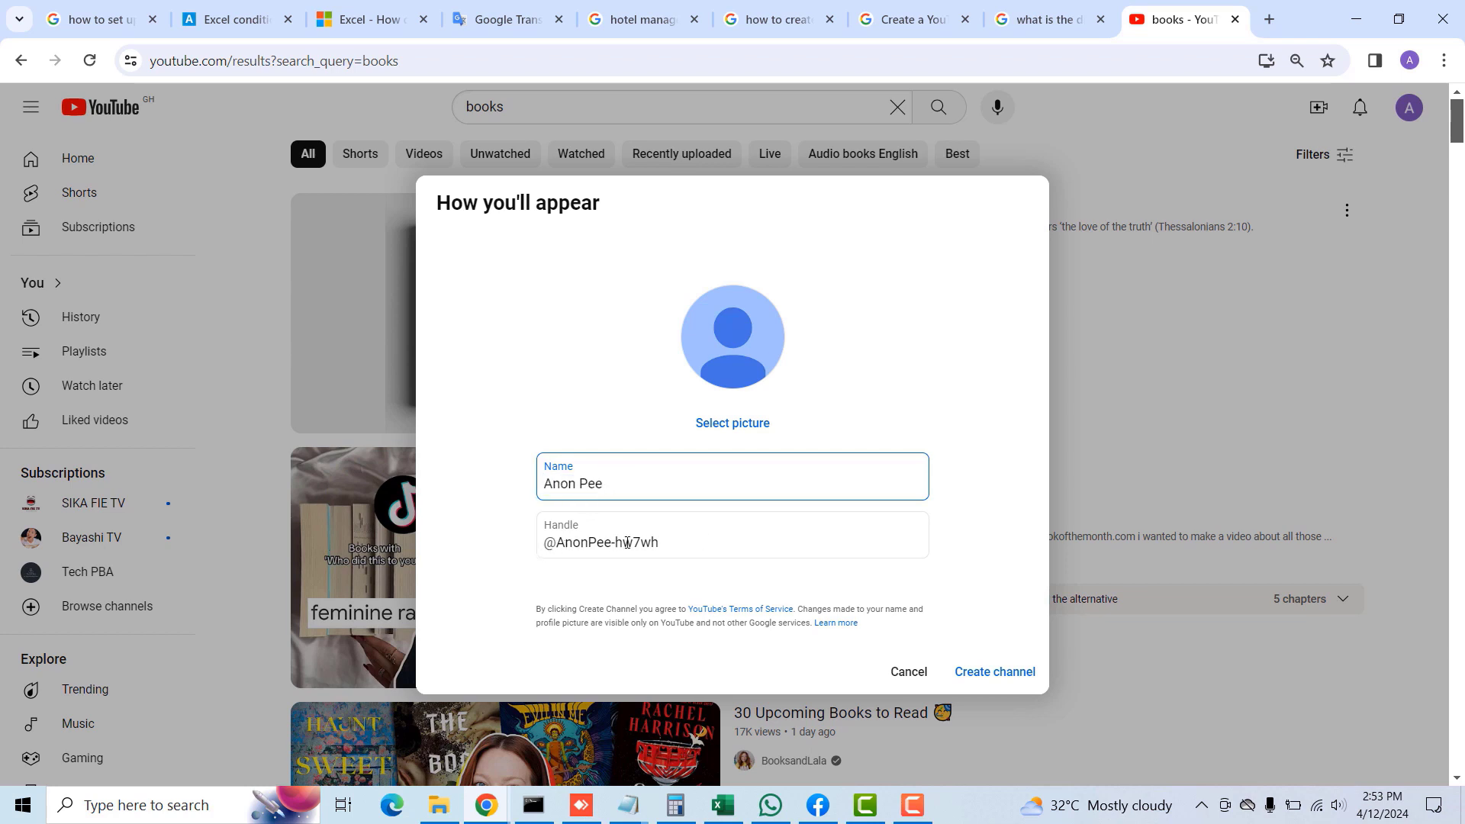
{"action": "left_click_drag", "start_coordinate": [662, 542], "coordinate": [602, 538]}
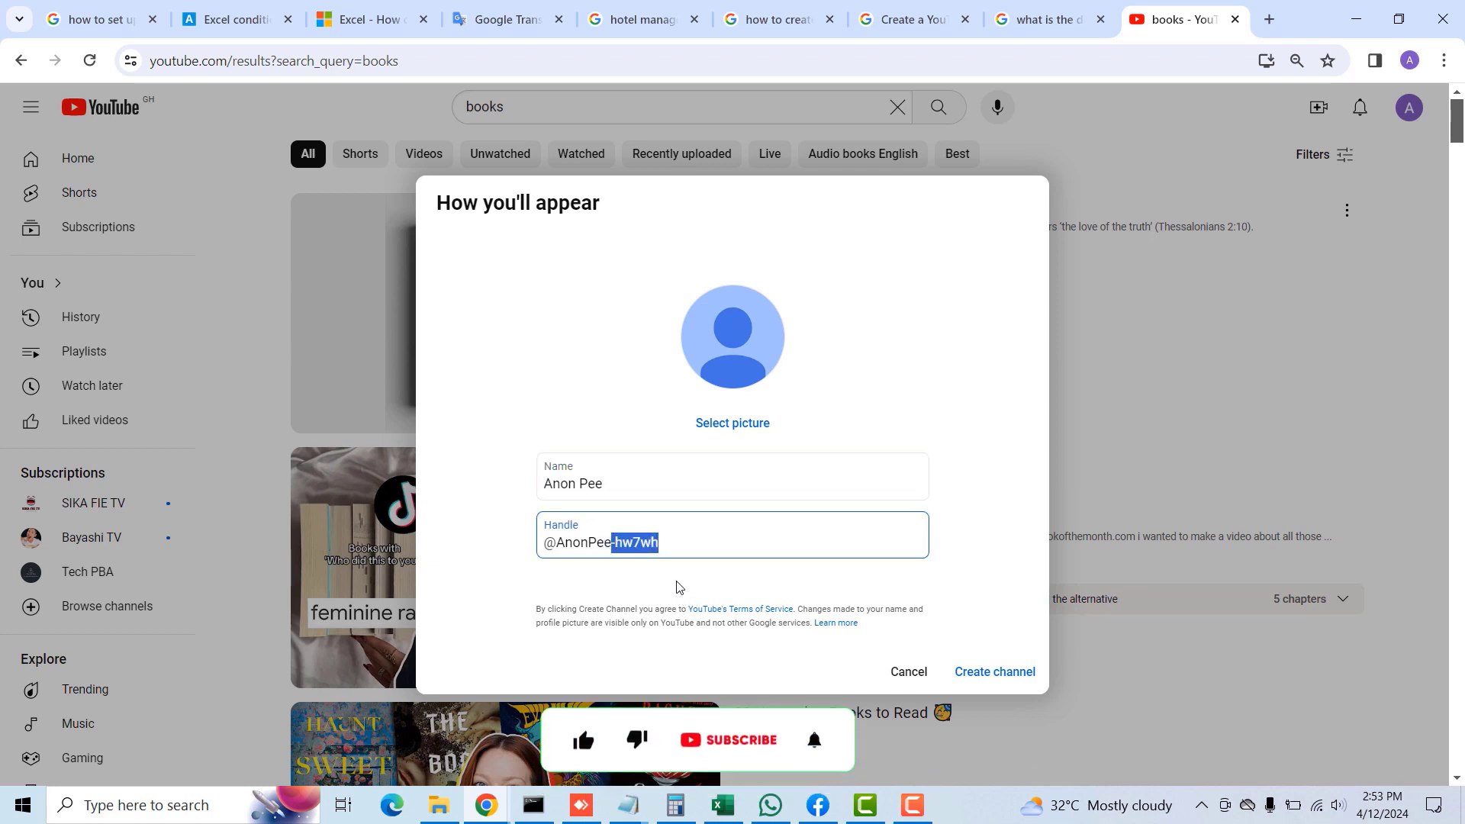
{"action": "type", "text": "e199"}
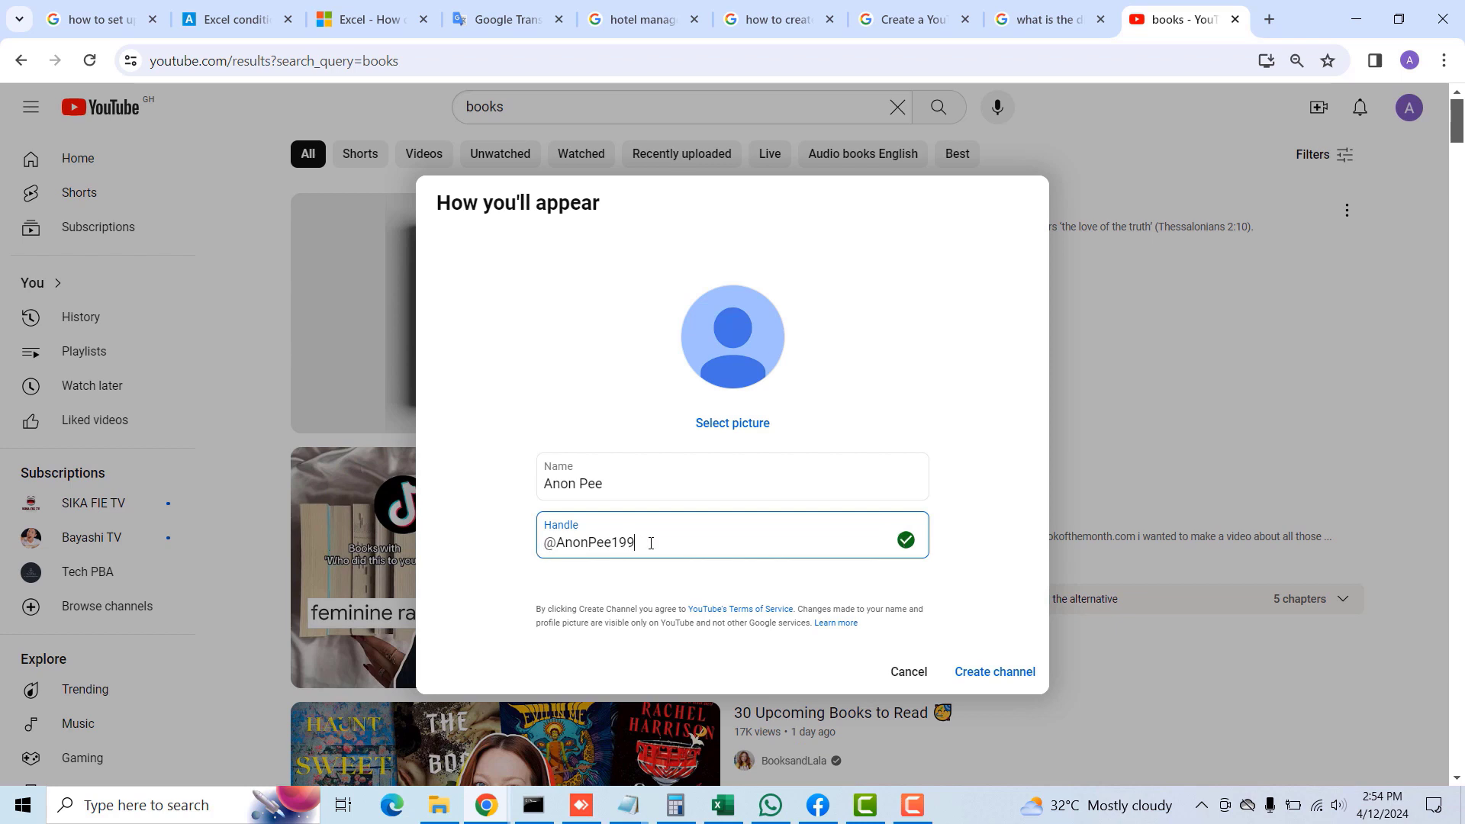
{"action": "left_click", "coordinate": [994, 679]}
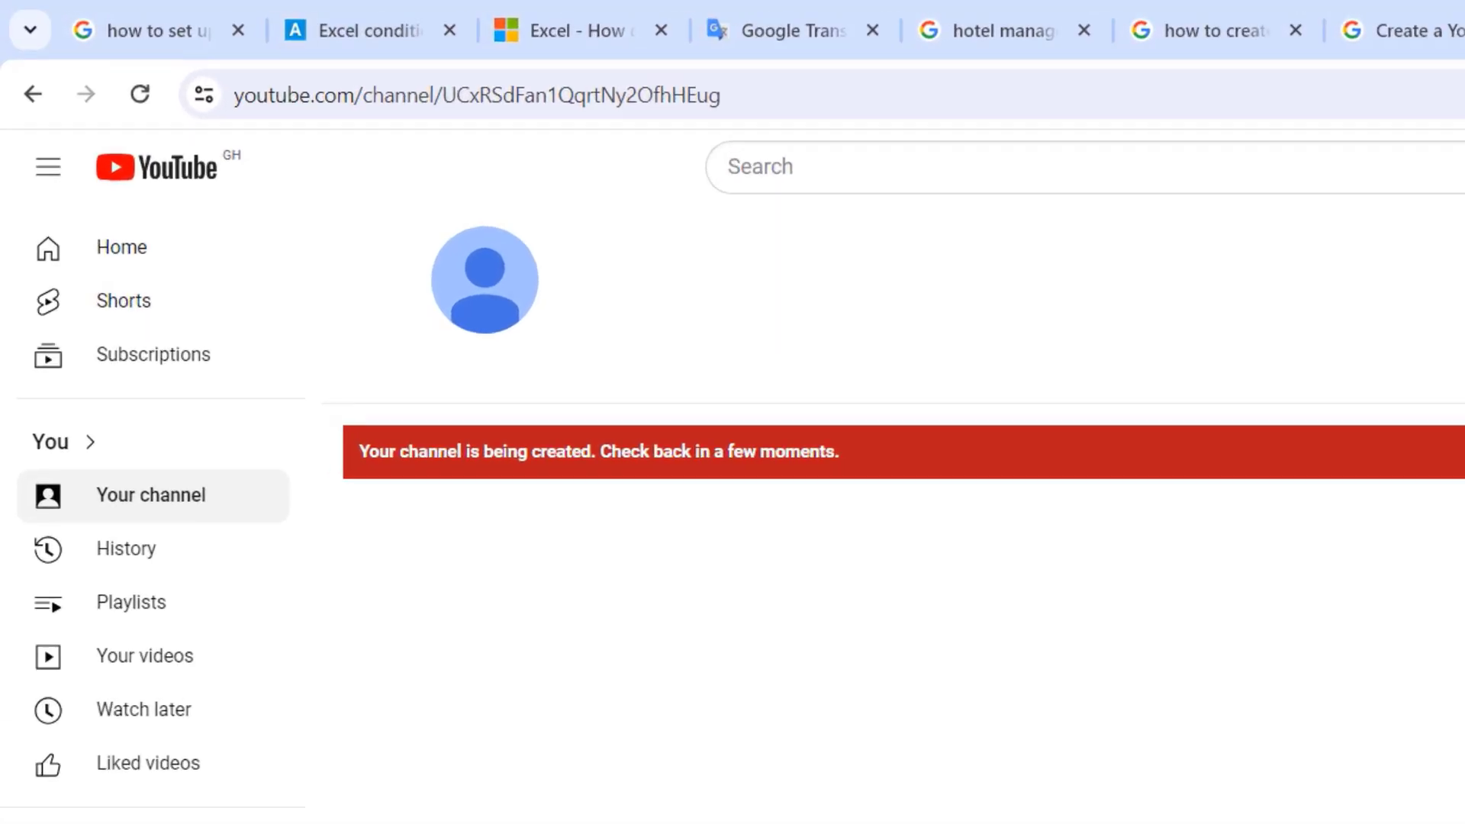
Step: Reload the new channel's page and view its About details, then close them
{"action": "left_click", "coordinate": [152, 103]}
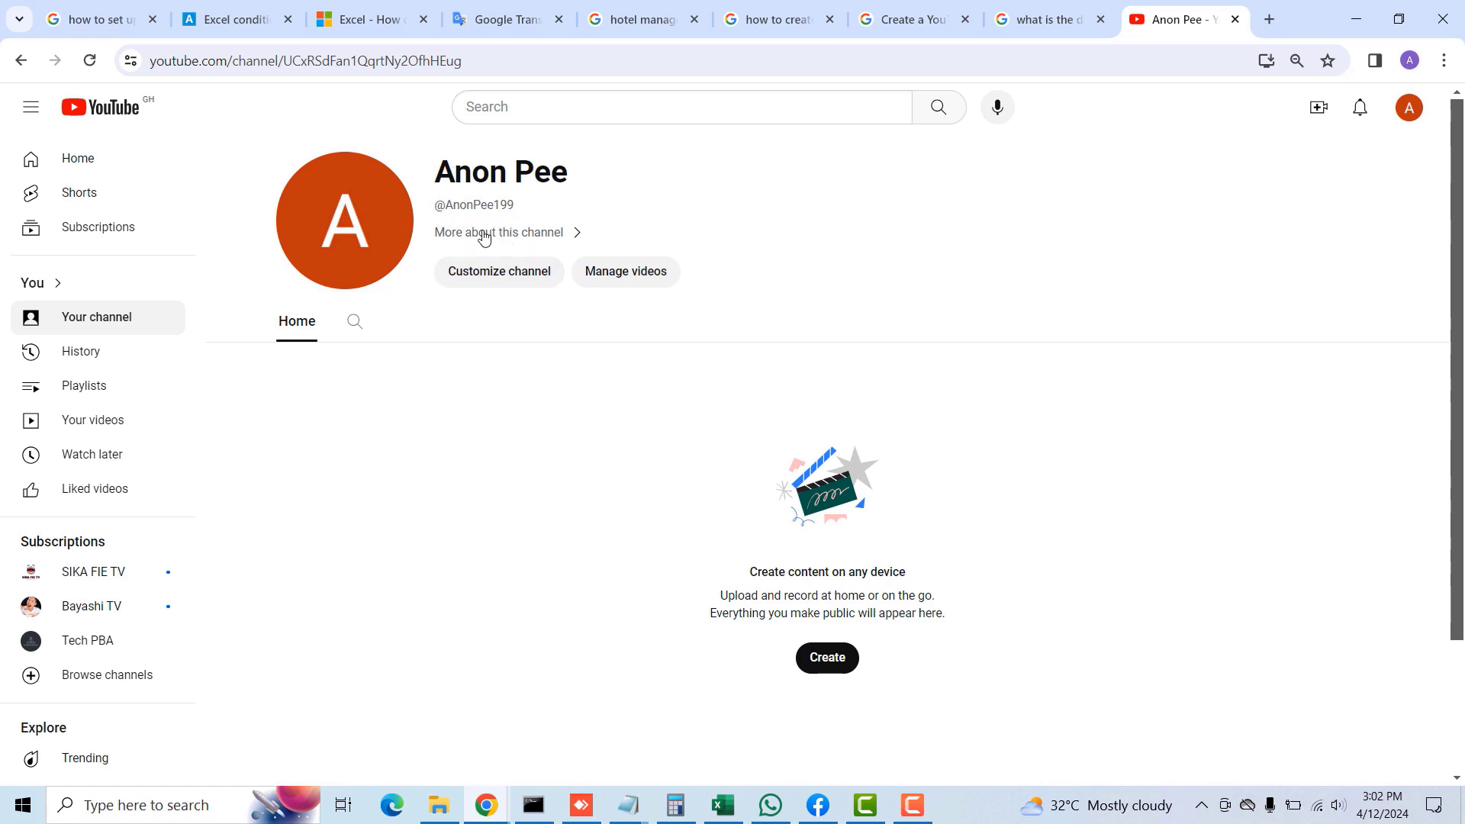
{"action": "left_click", "coordinate": [577, 241]}
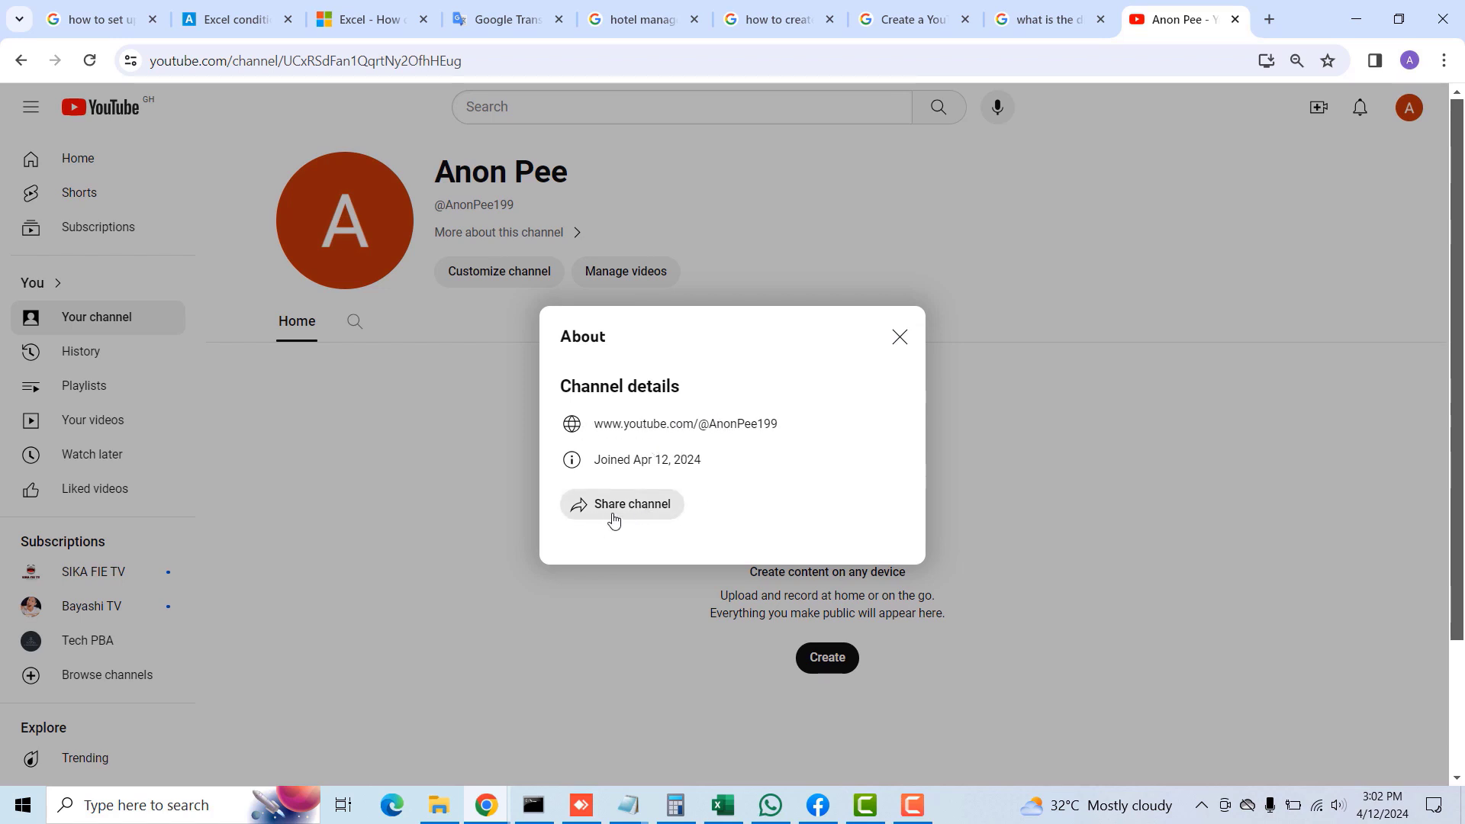
{"action": "left_click", "coordinate": [900, 338]}
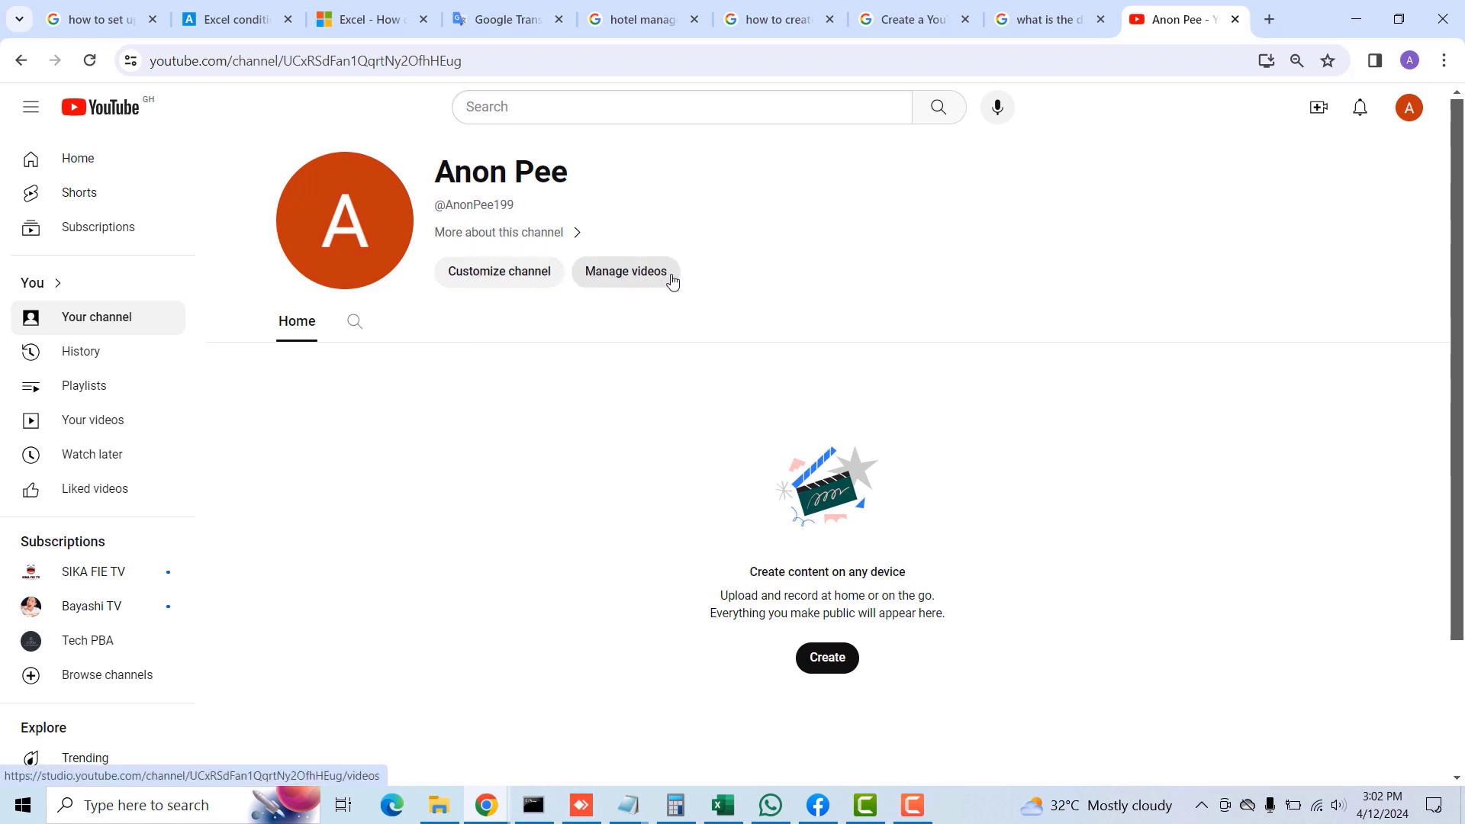
Step: Open the channel's Branding customization in YouTube Studio and review the profile picture, banner image and video watermark upload options
{"action": "left_click", "coordinate": [345, 223]}
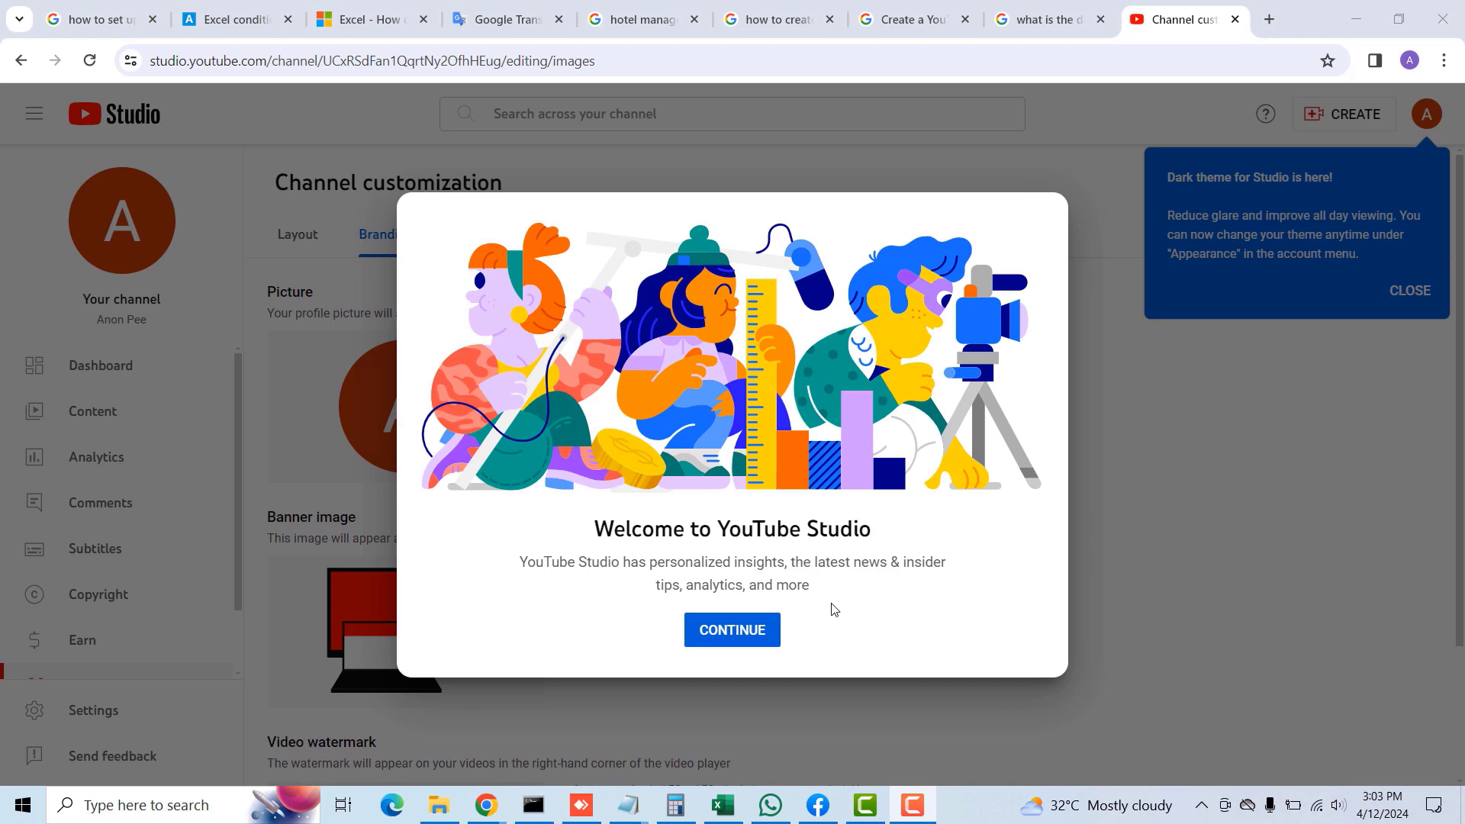
{"action": "left_click", "coordinate": [738, 632]}
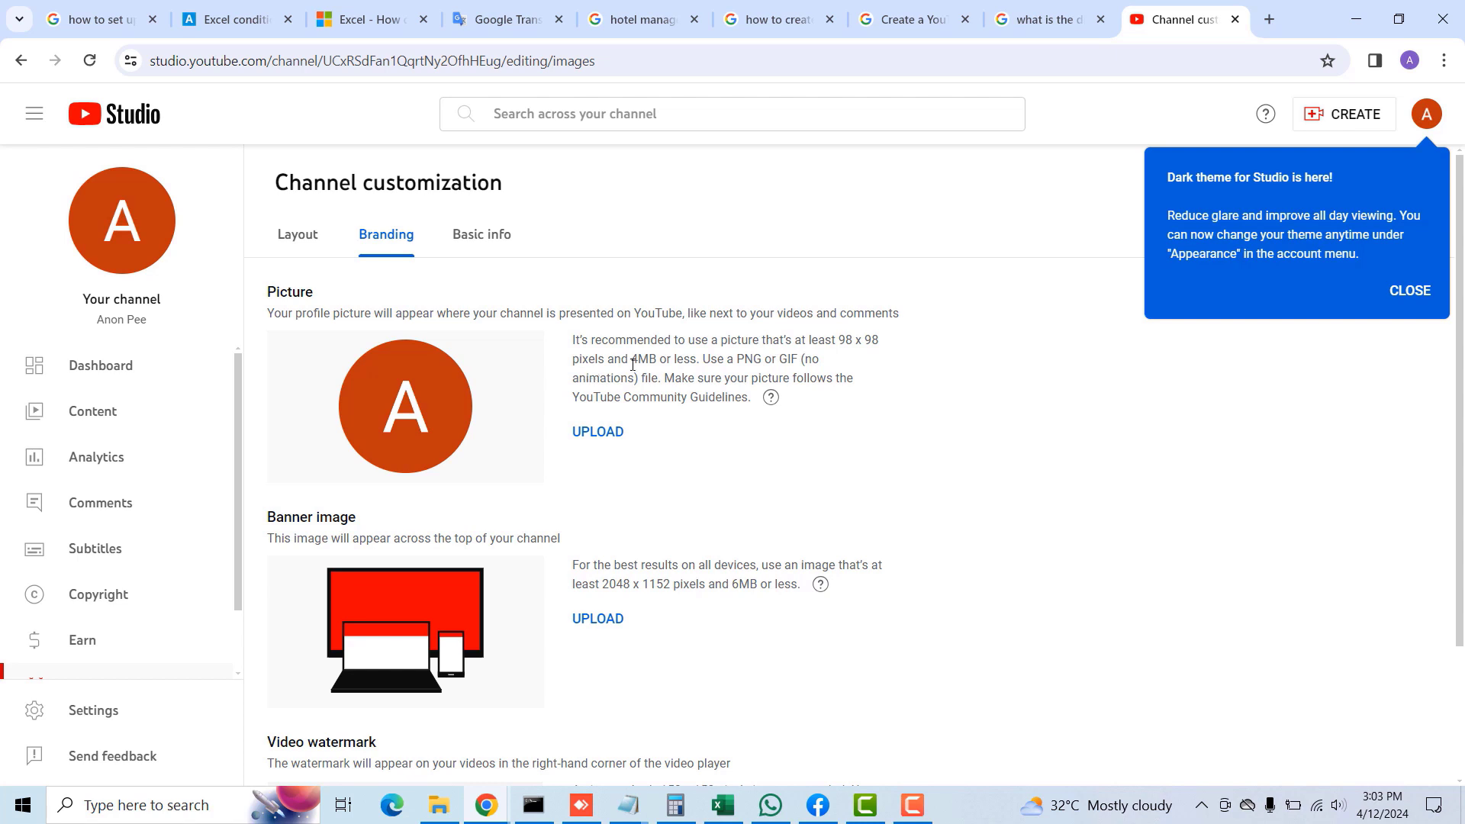
{"action": "left_click", "coordinate": [602, 434]}
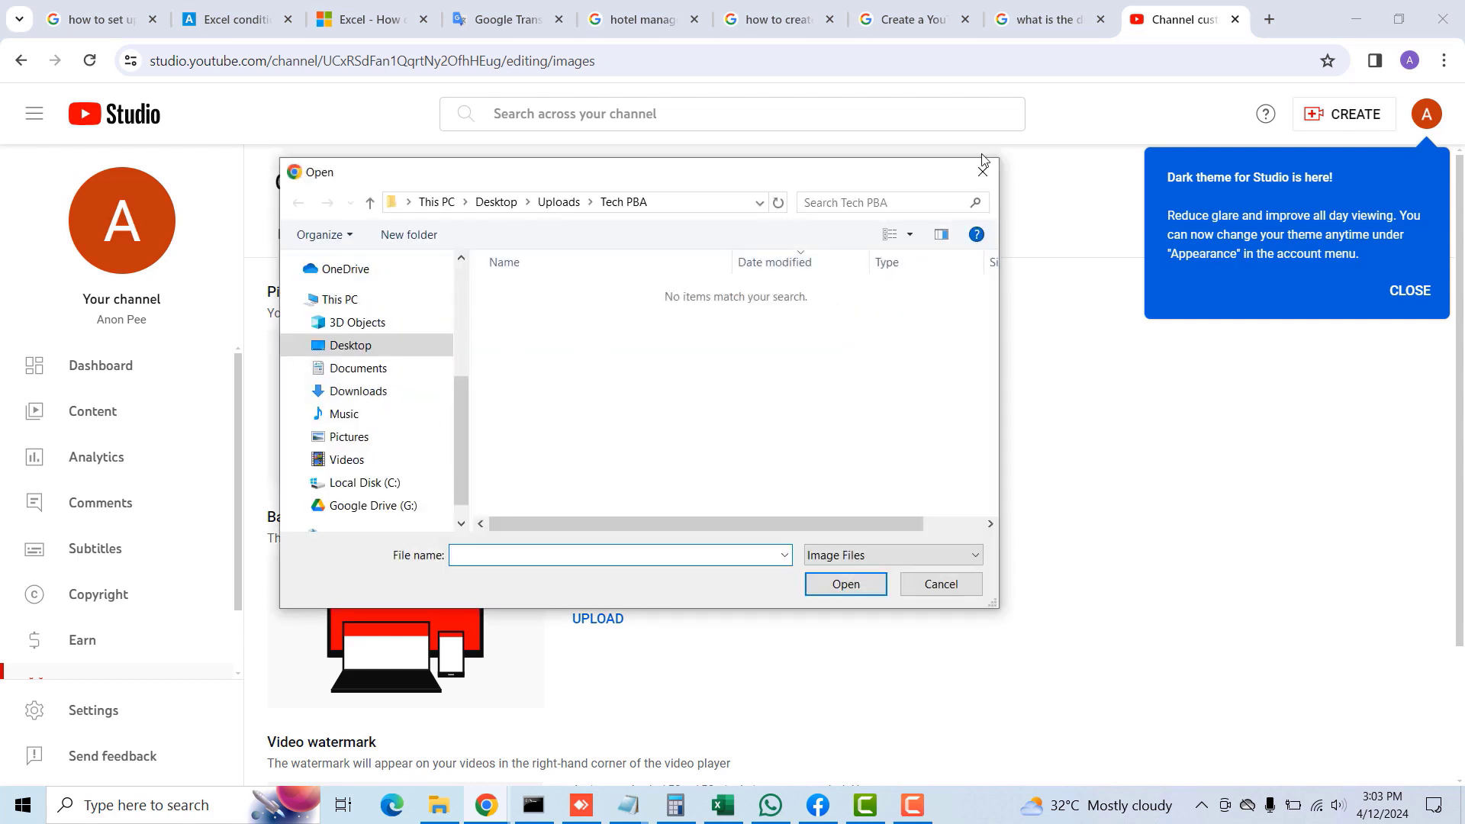
{"action": "left_click", "coordinate": [945, 589]}
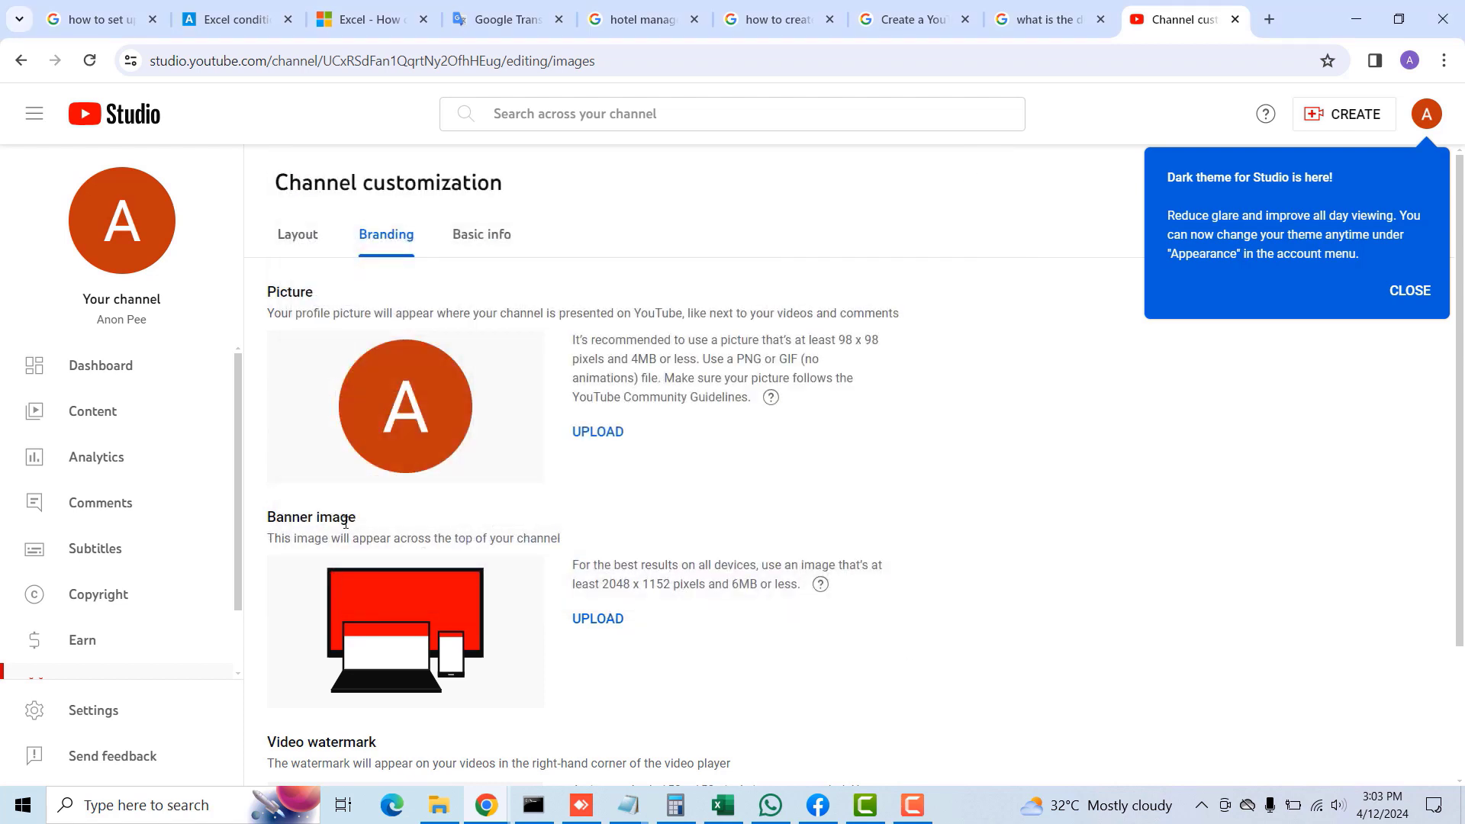
{"action": "scroll", "coordinate": [1001, 557], "scroll_direction": "down", "scroll_amount": 2}
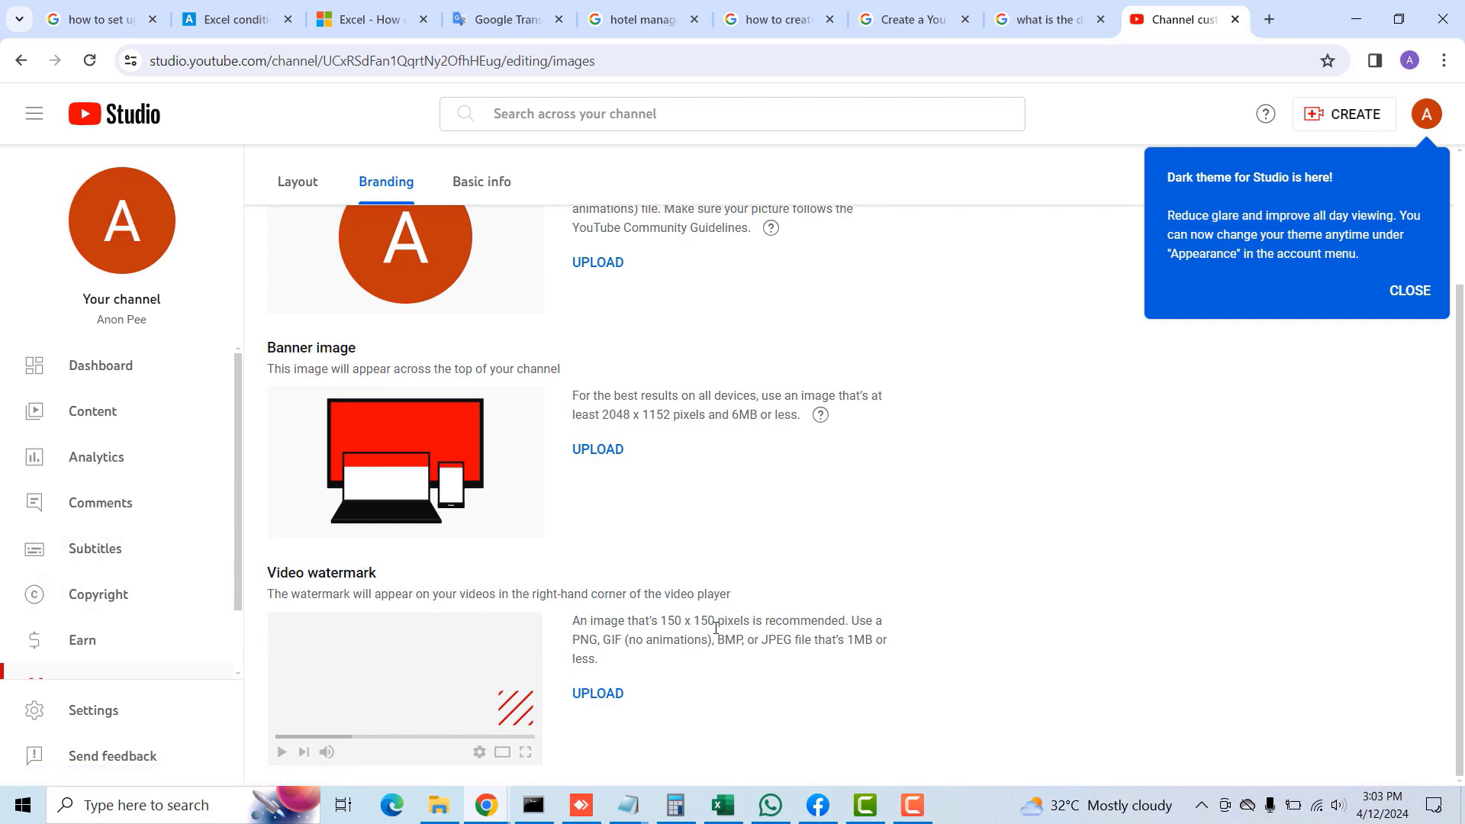
{"action": "scroll", "coordinate": [886, 496], "scroll_direction": "up", "scroll_amount": 2}
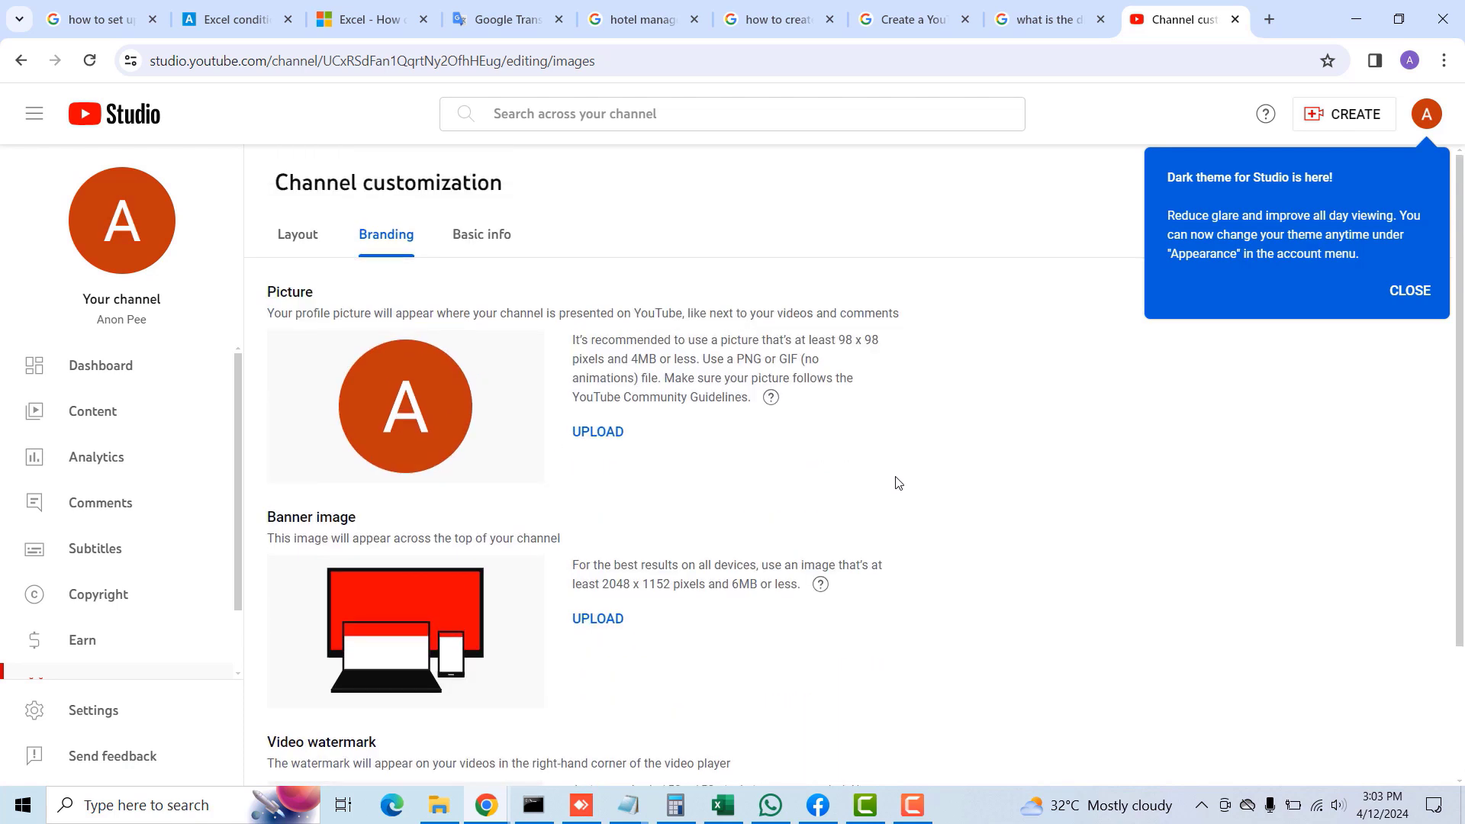
Step: Review the channel's Basic info fields, covering name, handle, description, channel URL, links and contact email
{"action": "left_click", "coordinate": [482, 237]}
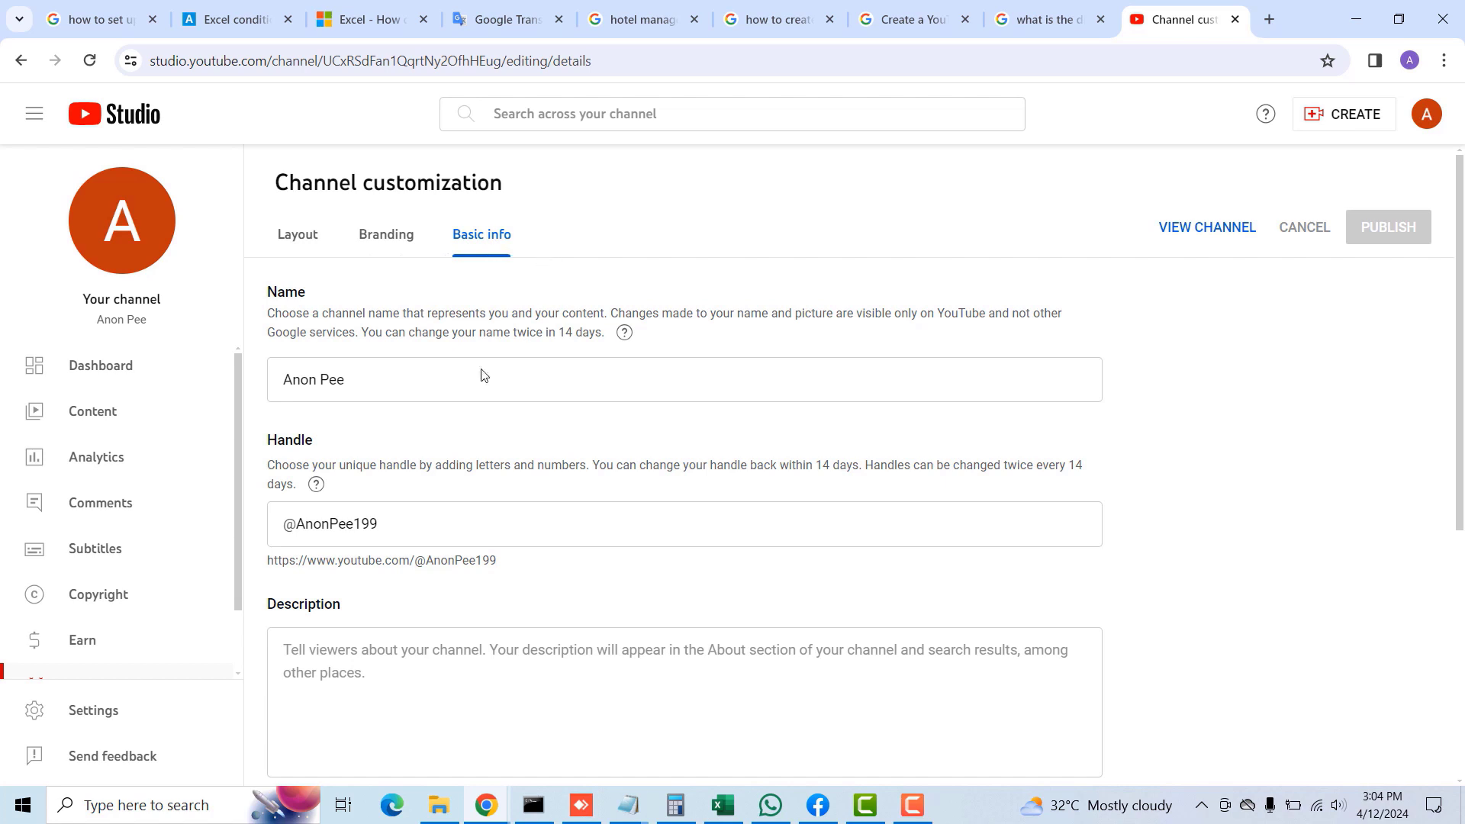
{"action": "triple_click", "coordinate": [380, 380]}
{"action": "left_click", "coordinate": [368, 387]}
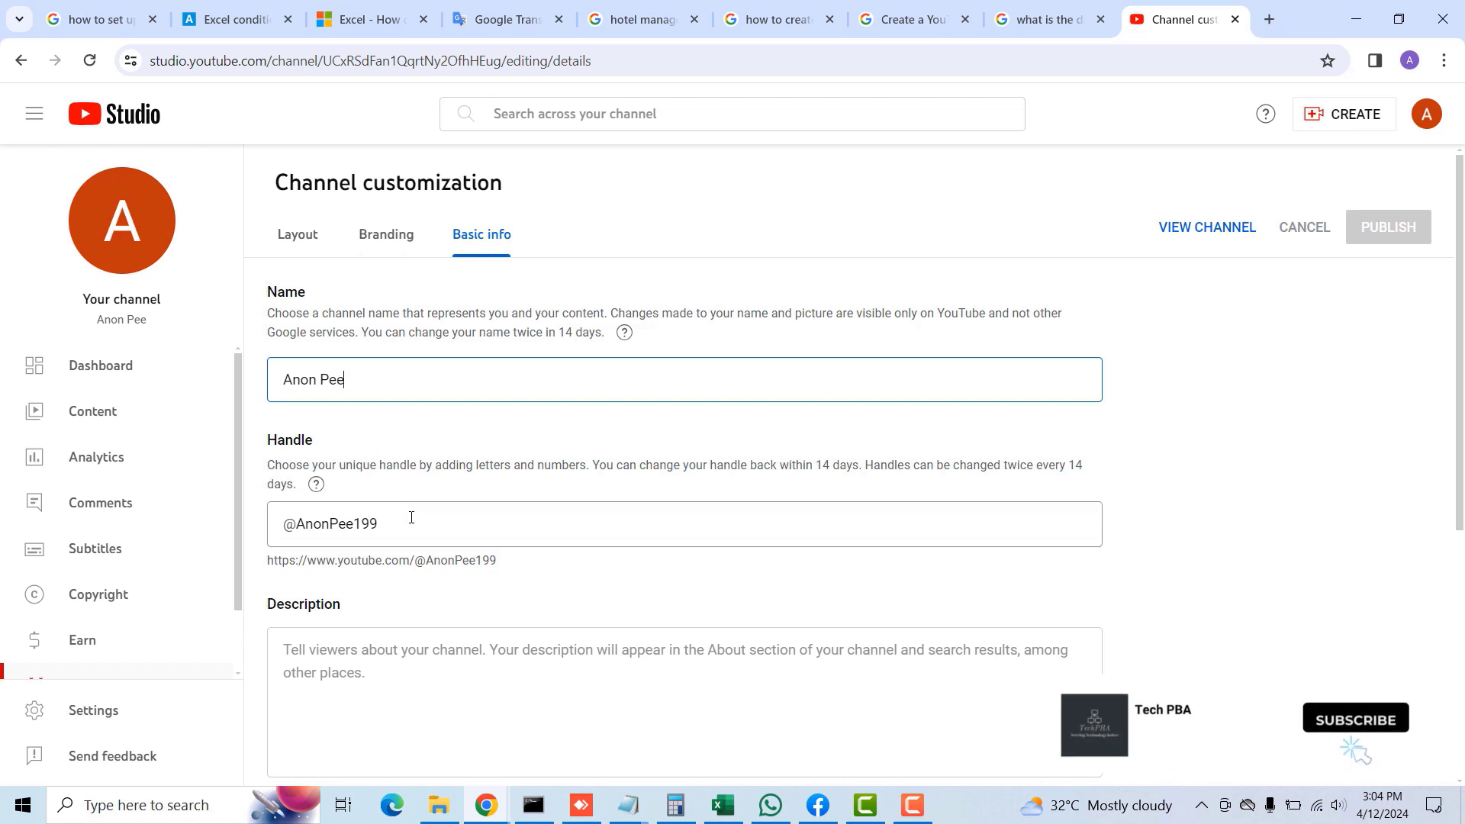
{"action": "left_click_drag", "start_coordinate": [409, 524], "coordinate": [259, 527]}
{"action": "left_click", "coordinate": [457, 532]}
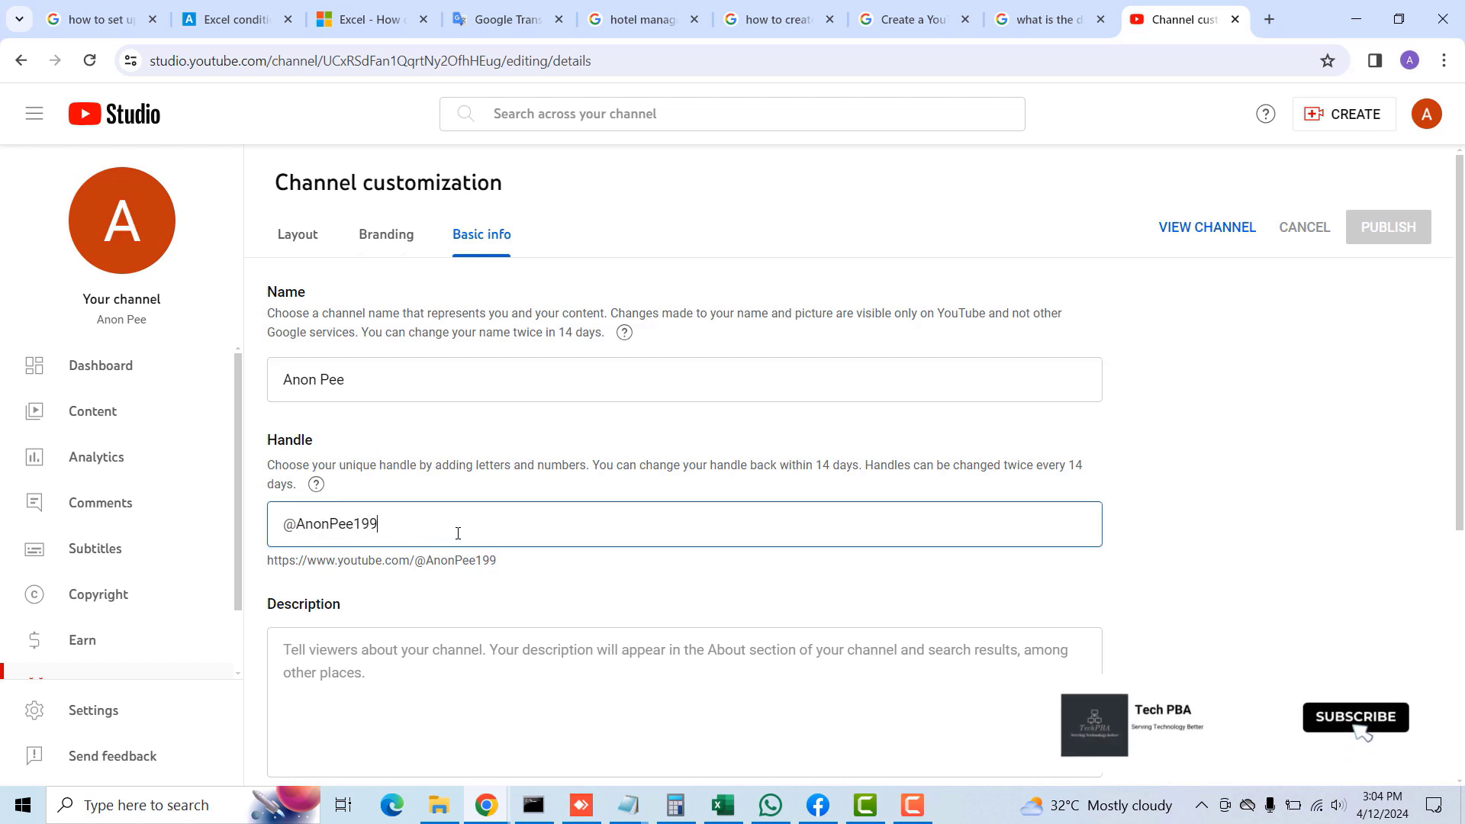
{"action": "scroll", "coordinate": [594, 593], "scroll_direction": "down", "scroll_amount": 1}
{"action": "scroll", "coordinate": [595, 594], "scroll_direction": "down", "scroll_amount": 2}
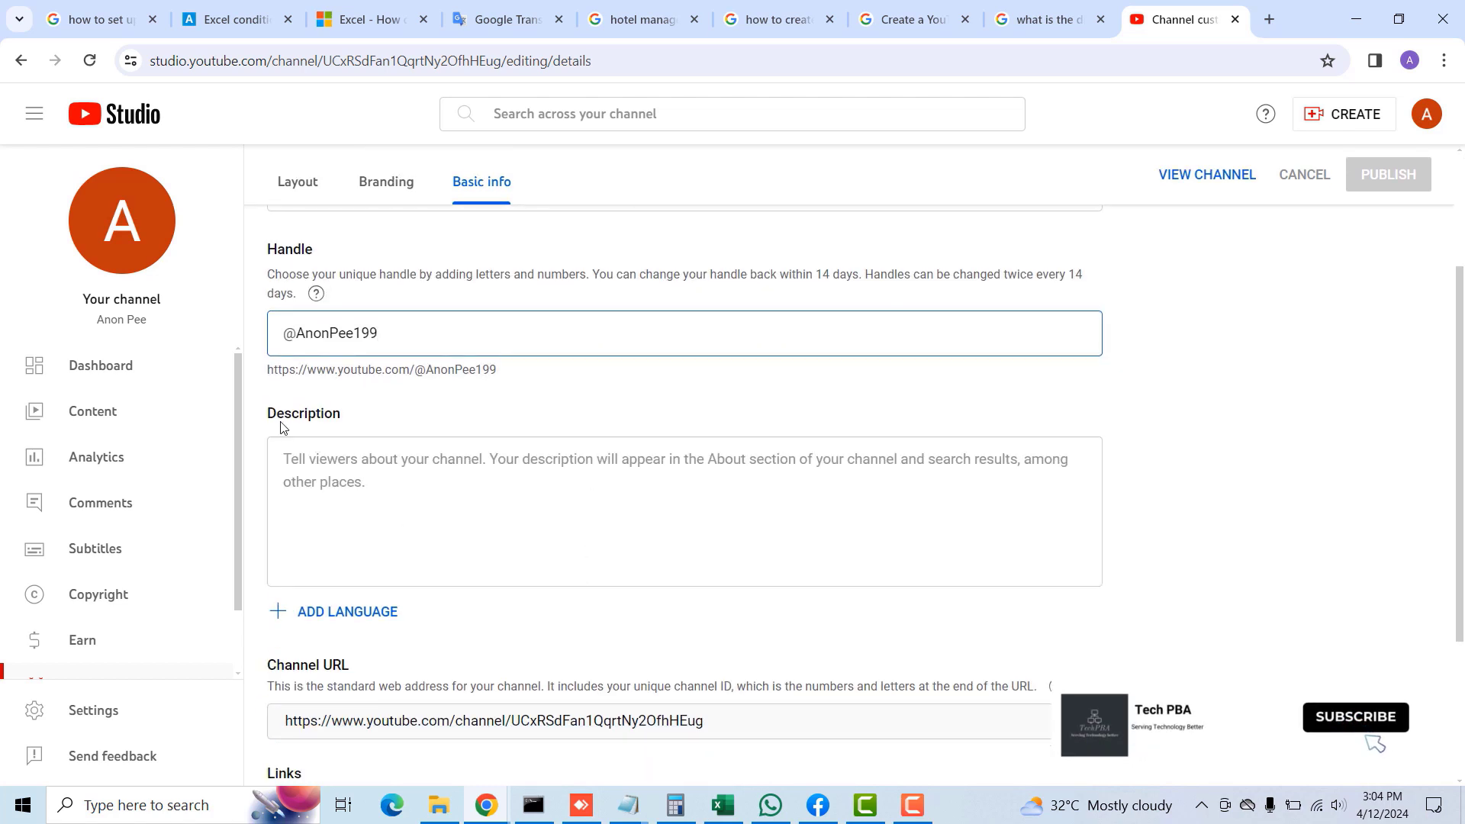
{"action": "left_click", "coordinate": [390, 483]}
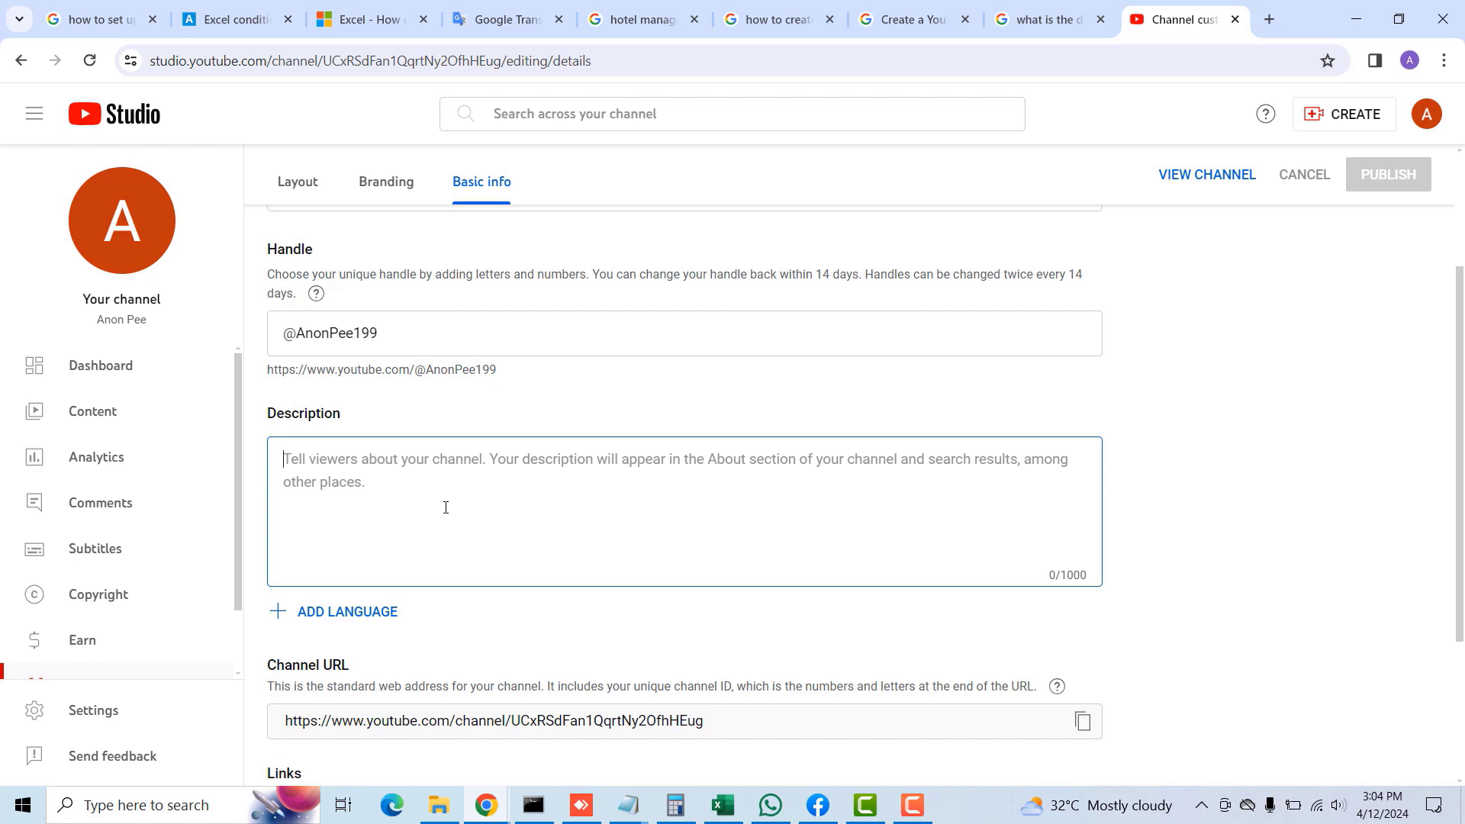
{"action": "scroll", "coordinate": [1193, 473], "scroll_direction": "down", "scroll_amount": 3}
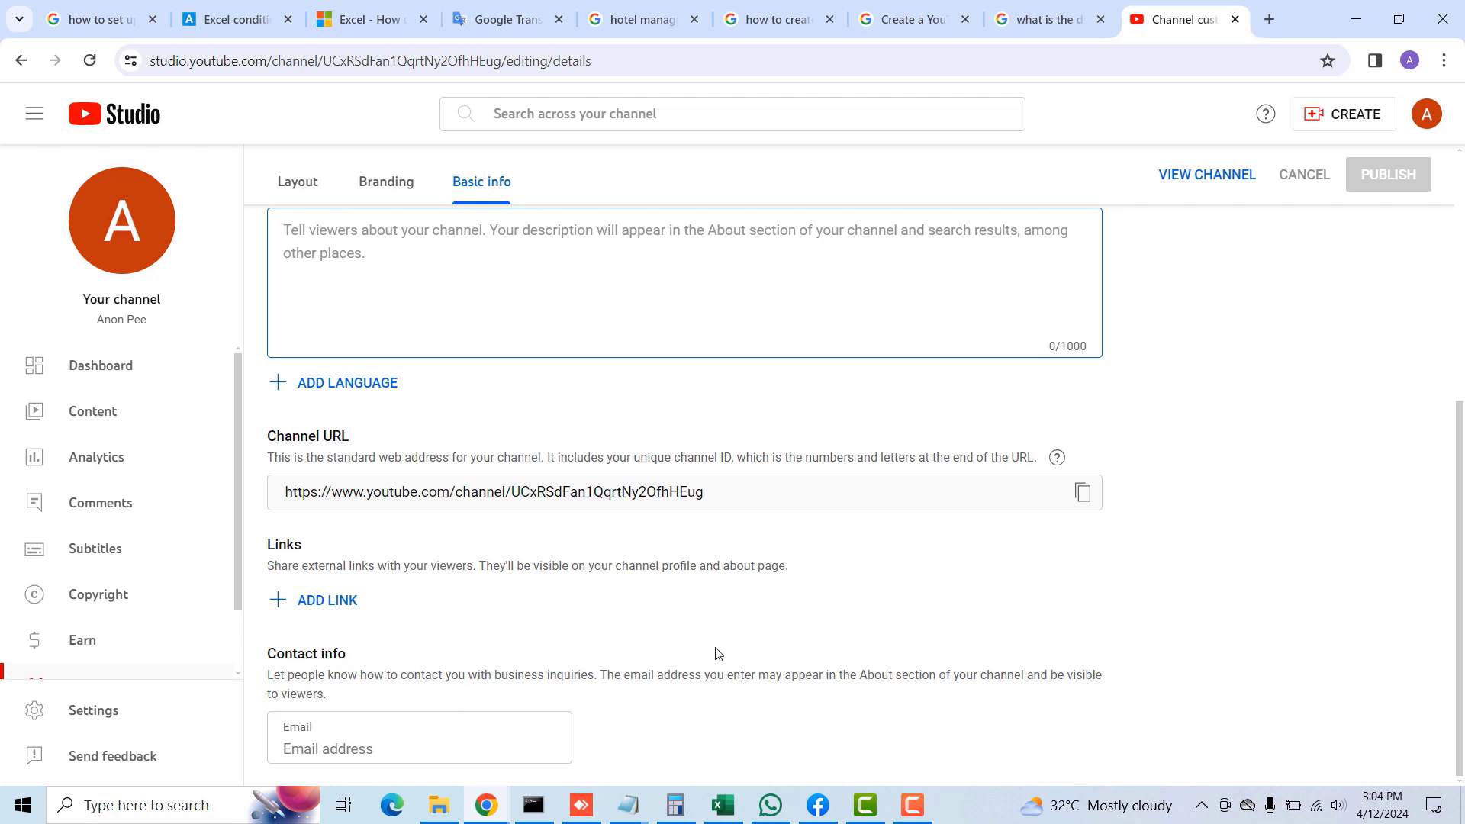
{"action": "scroll", "coordinate": [934, 595], "scroll_direction": "up", "scroll_amount": 5}
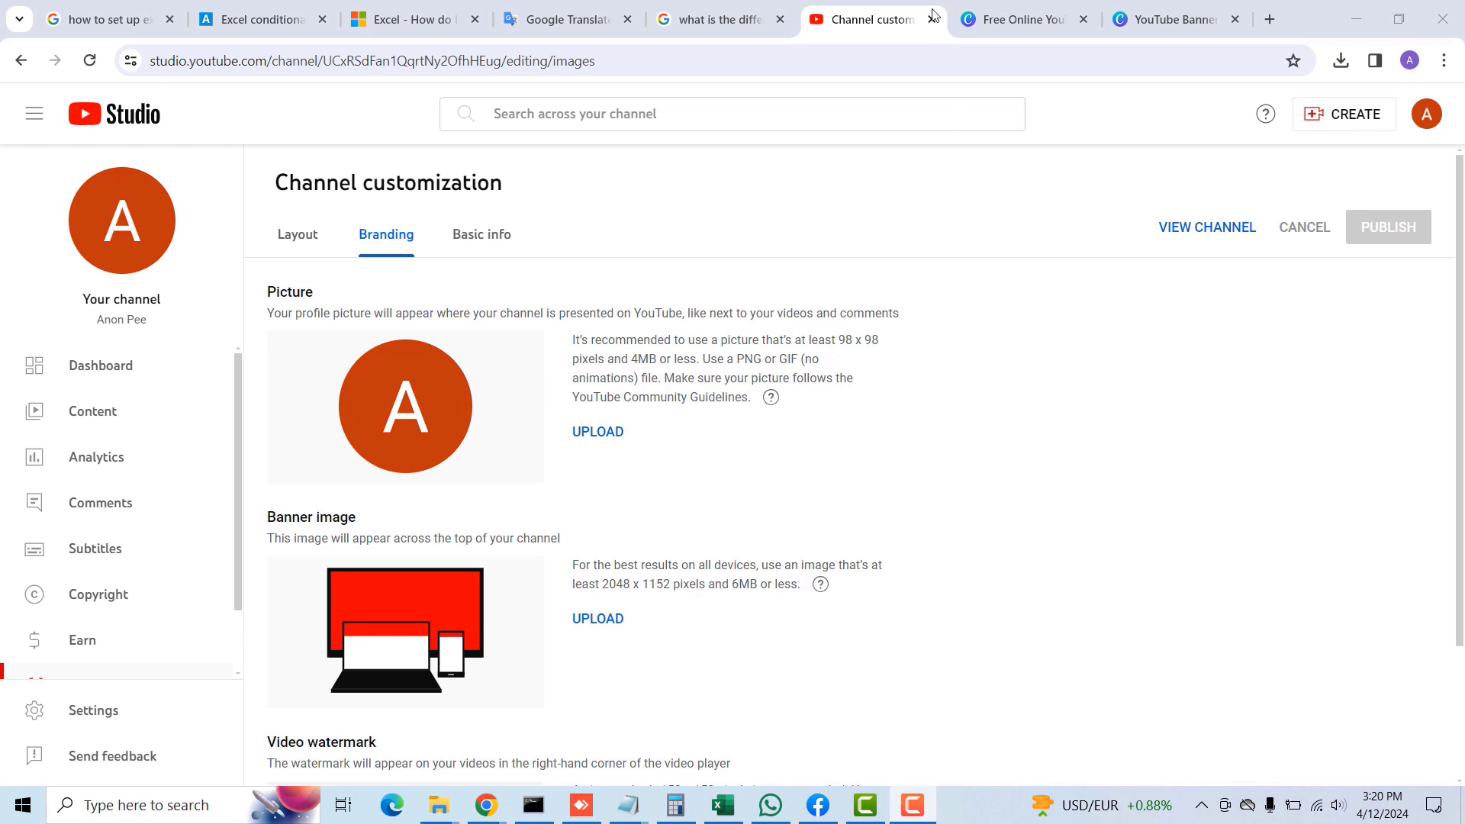
Step: Switch to Canva and start a new blank YouTube profile picture design
{"action": "left_click", "coordinate": [1025, 21]}
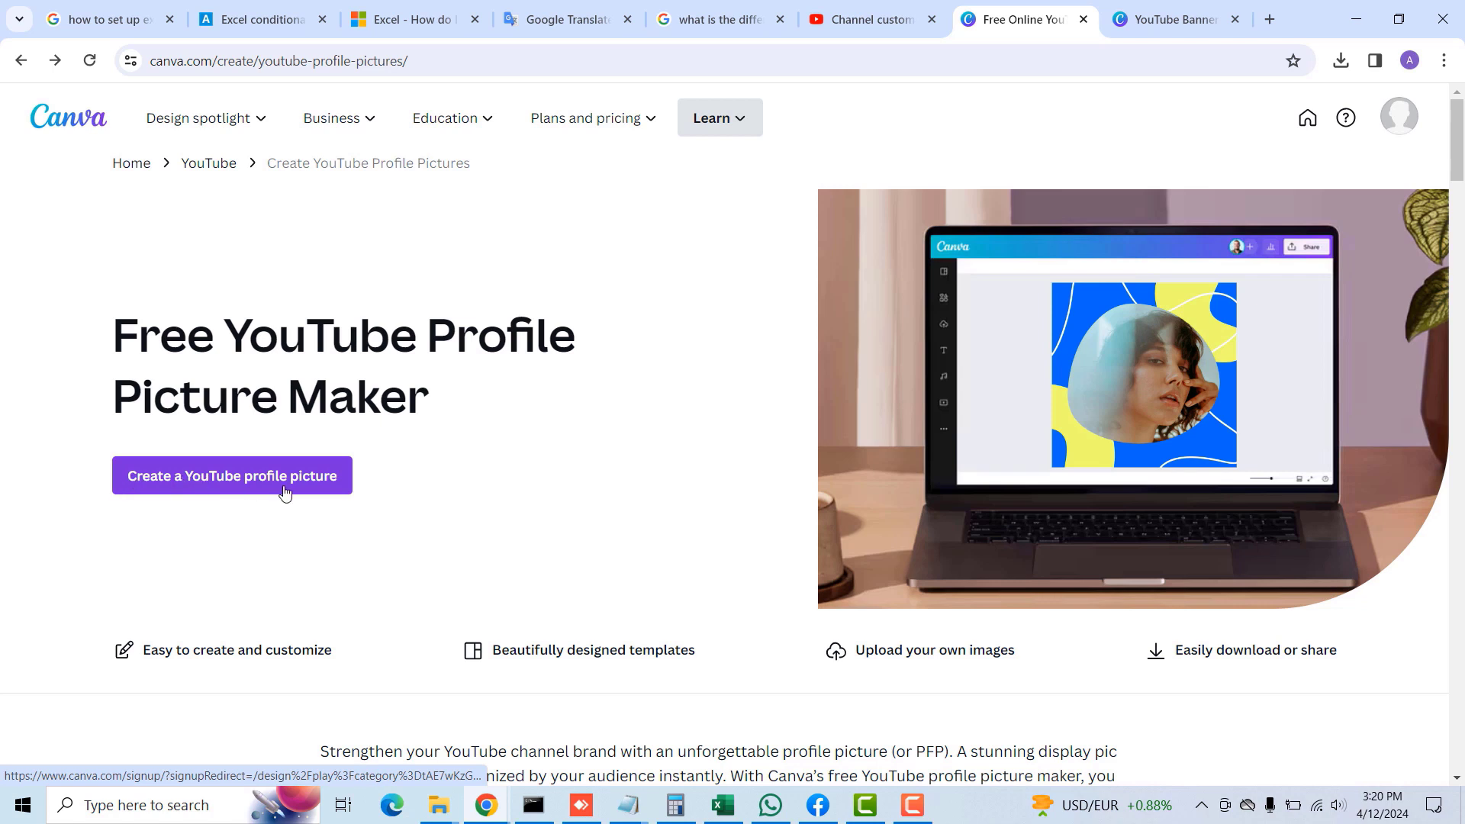
{"action": "left_click", "coordinate": [253, 489]}
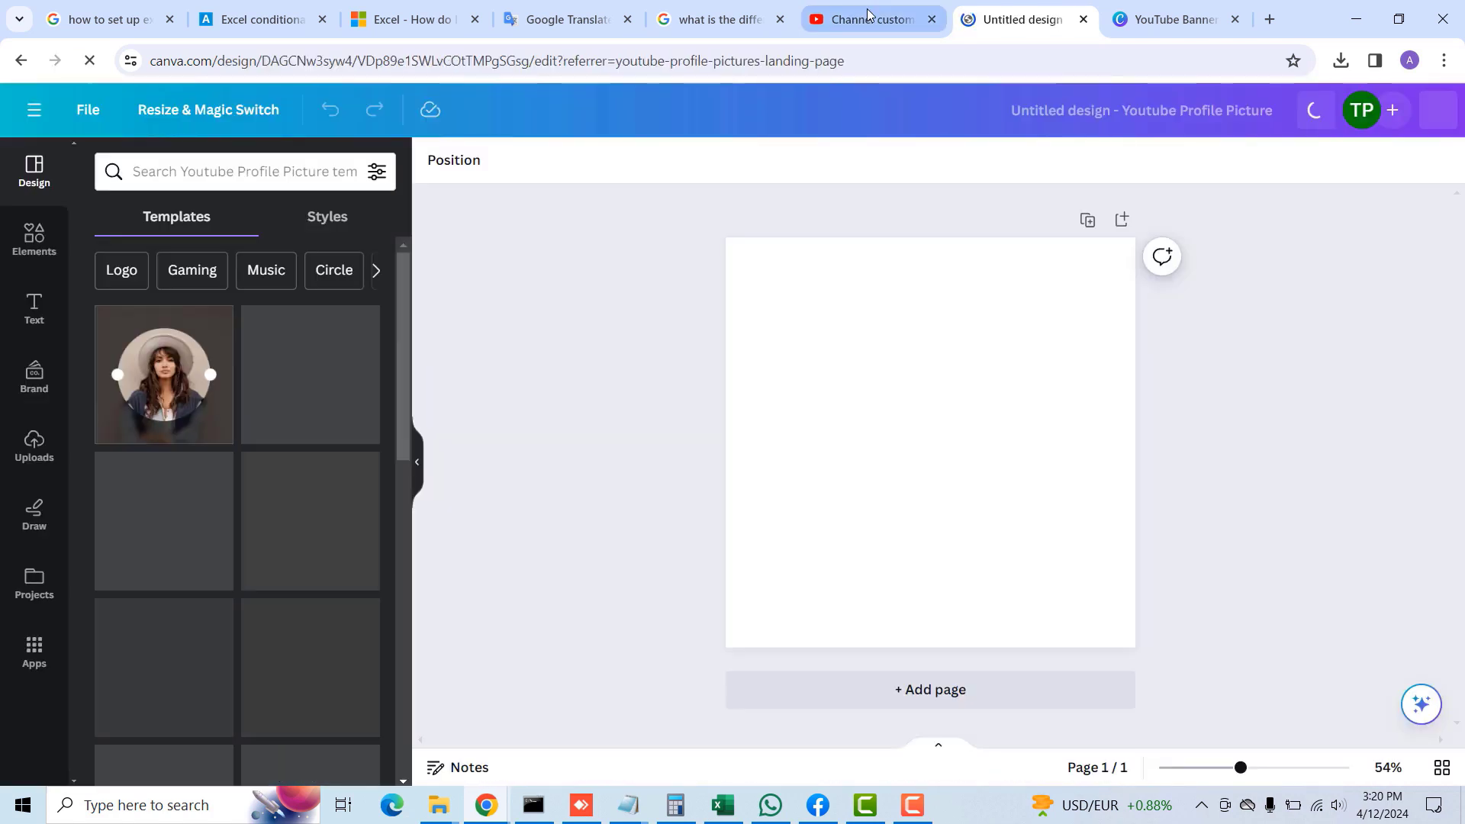
Step: Return to YouTube Studio and highlight the recommended pixel dimensions and file size limit for the profile picture
{"action": "left_click", "coordinate": [869, 14]}
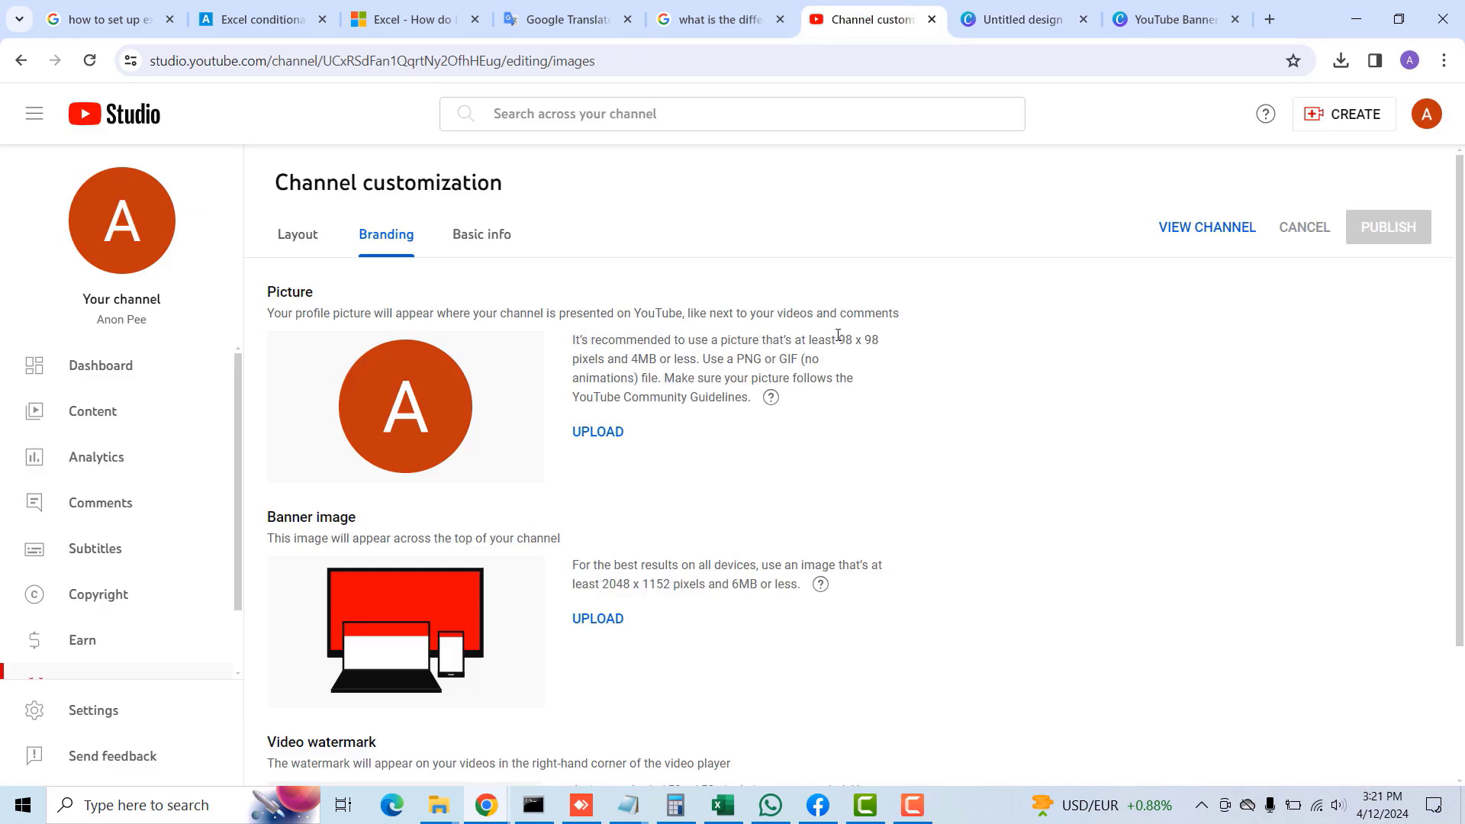
{"action": "left_click_drag", "start_coordinate": [837, 340], "coordinate": [691, 356]}
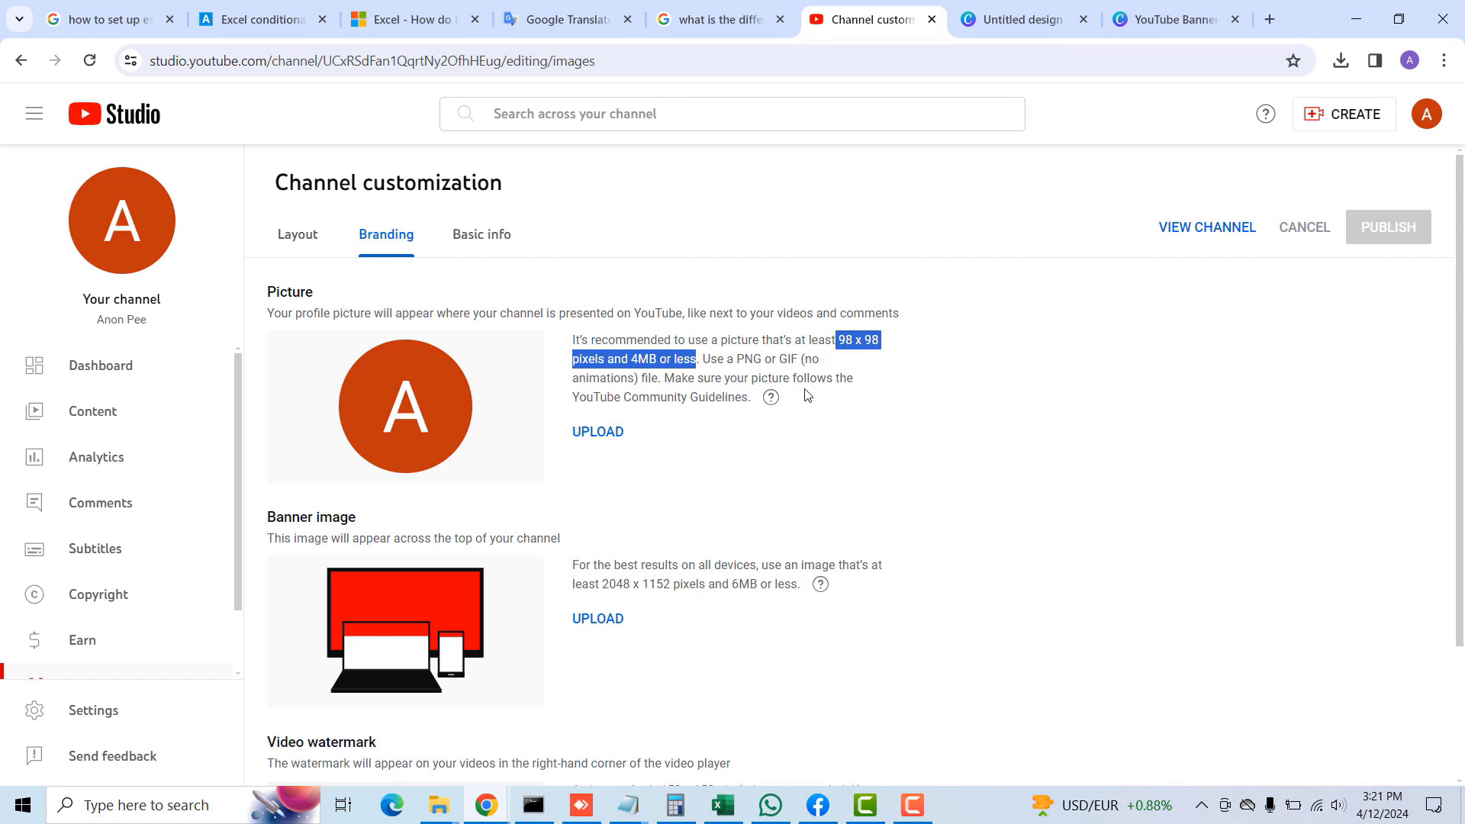
Step: Switch to Canva and apply the Purple and Yellow Playful YouTube Profile Picture template to the blank page
{"action": "left_click", "coordinate": [1020, 20]}
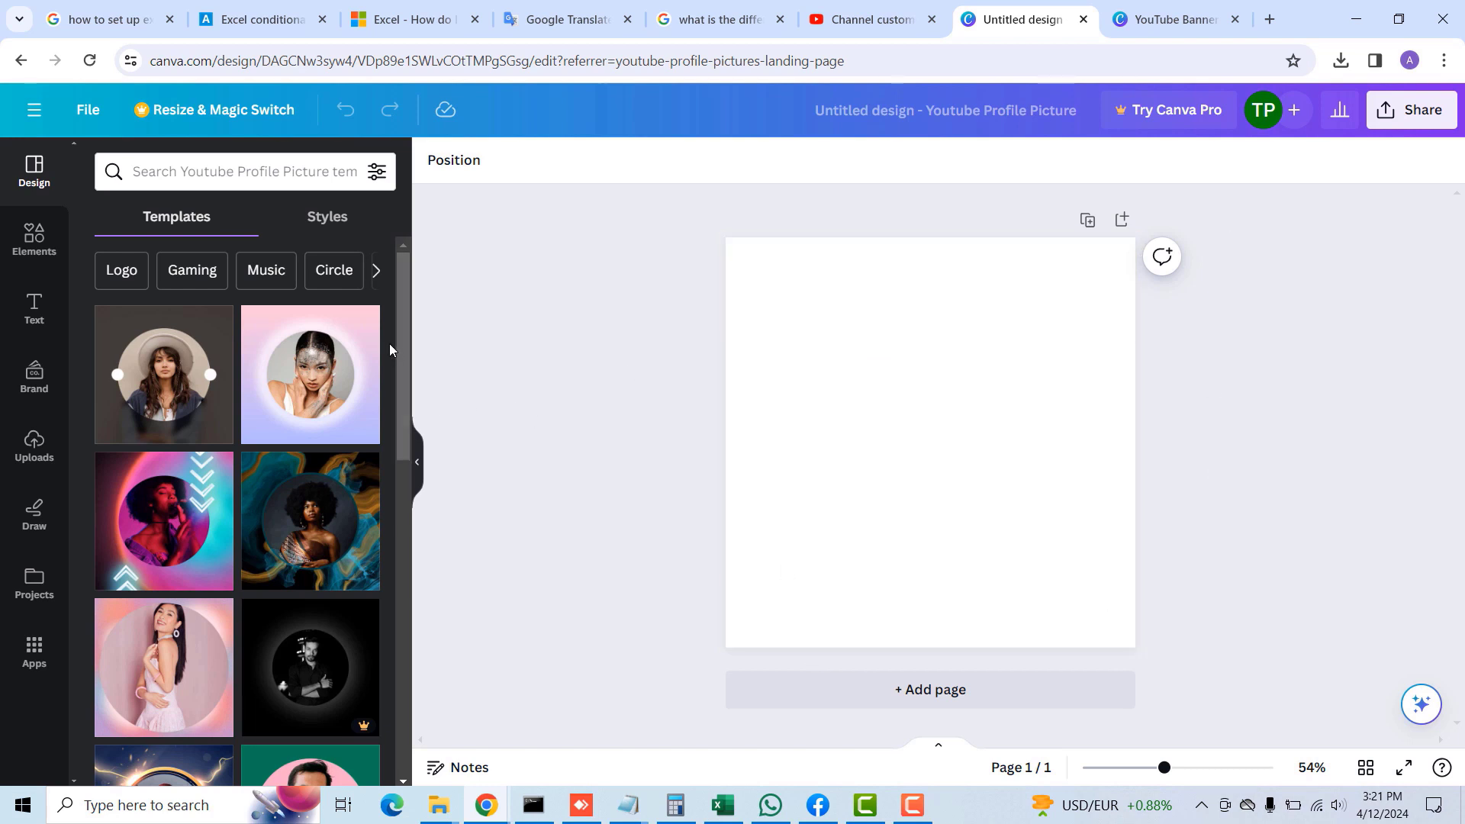
{"action": "left_click_drag", "start_coordinate": [401, 337], "coordinate": [374, 475]}
{"action": "scroll", "coordinate": [373, 475], "scroll_direction": "down", "scroll_amount": 5}
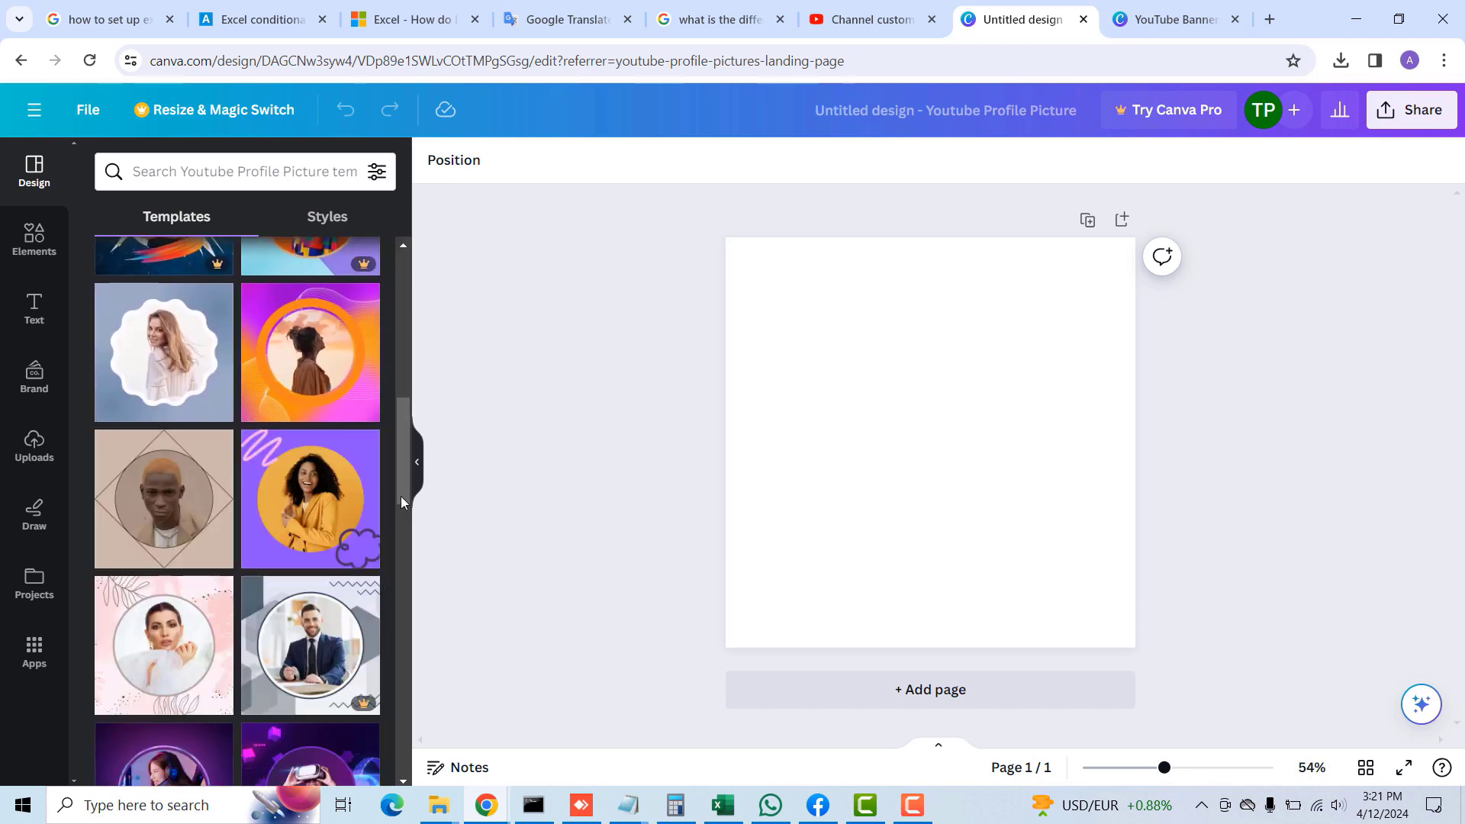
{"action": "mouse_move", "coordinate": [405, 467]}
{"action": "left_mouse_down"}
{"action": "mouse_move", "coordinate": [397, 522]}
{"action": "mouse_move", "coordinate": [402, 456]}
{"action": "left_mouse_up"}
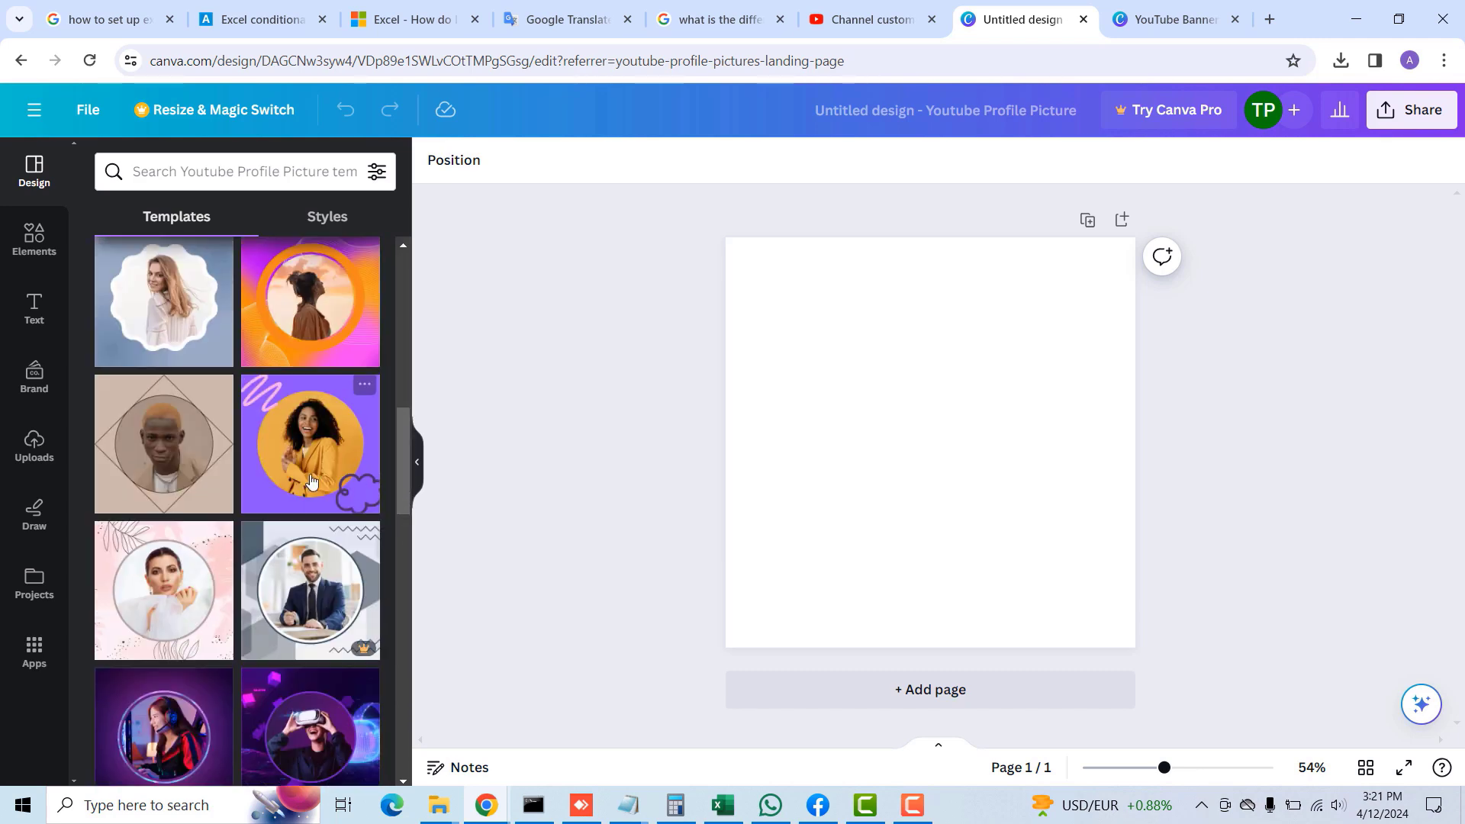
{"action": "left_click", "coordinate": [309, 450]}
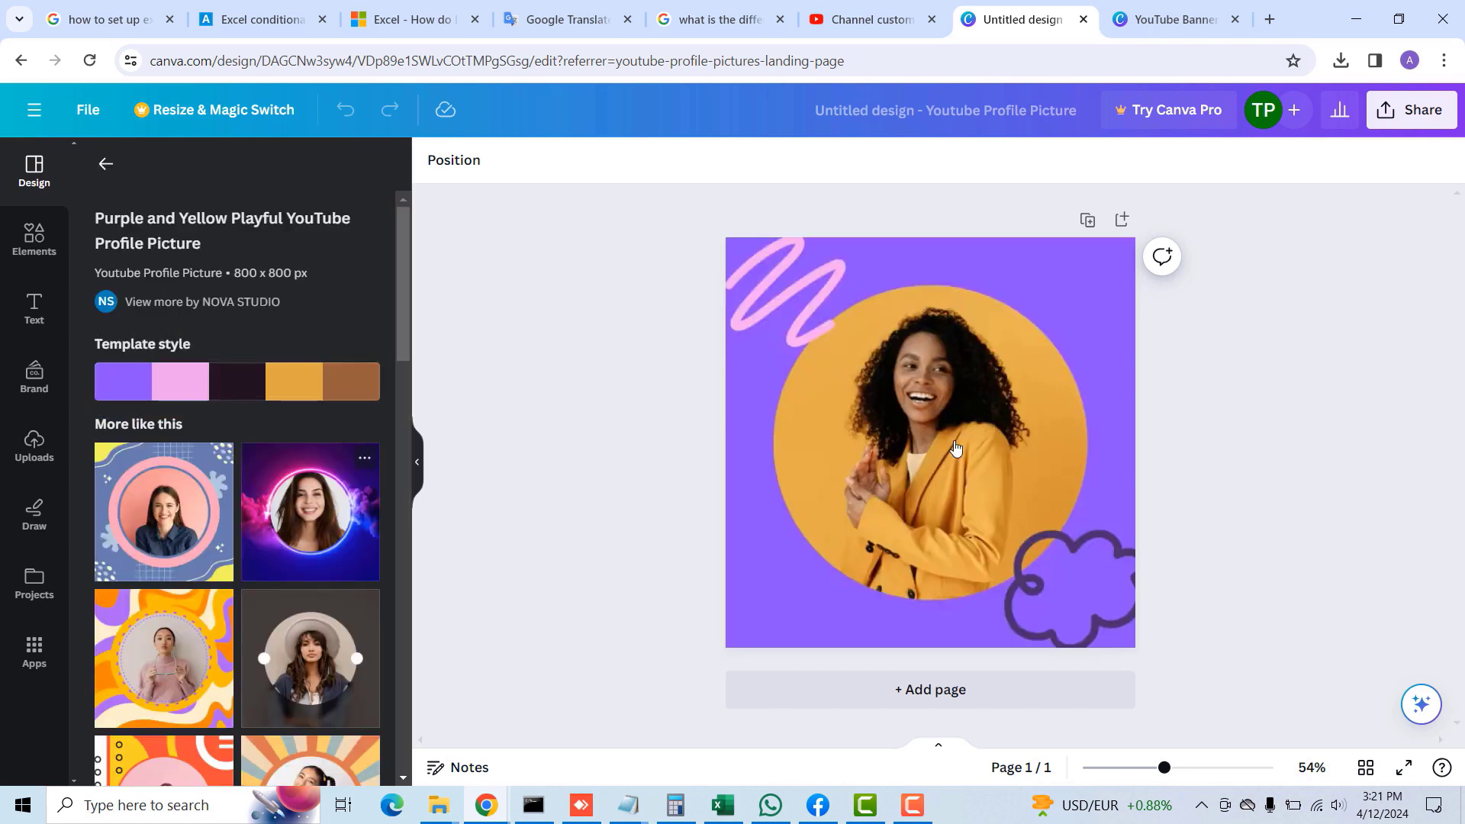
{"action": "left_click", "coordinate": [952, 467]}
{"action": "left_click", "coordinate": [963, 510]}
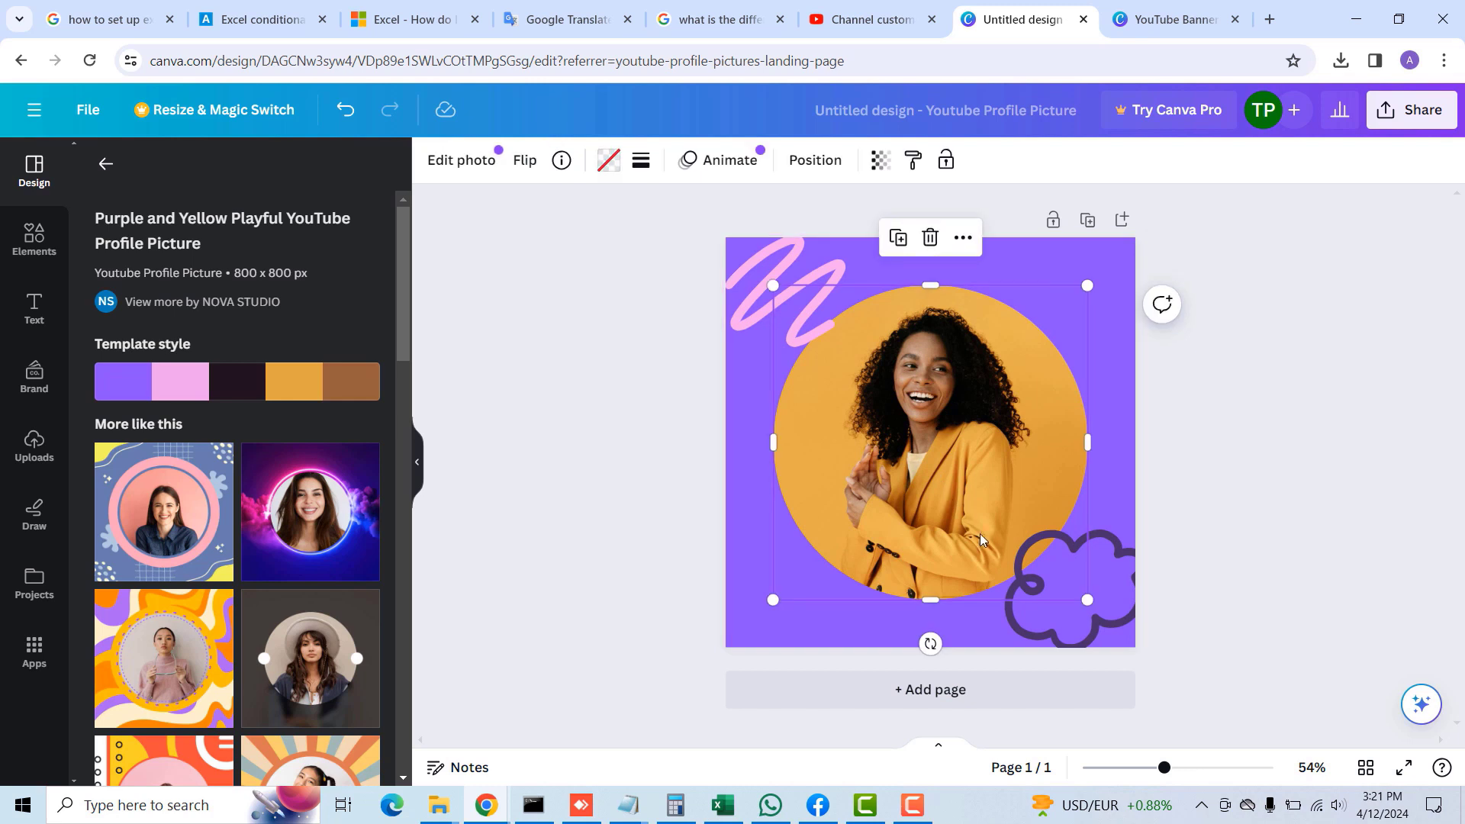
Step: Delete the template's purple background, portrait photo, cloud outline, circular frame and pink scribble from the page
{"action": "left_click", "coordinate": [1125, 481]}
{"action": "key", "text": "Delete"}
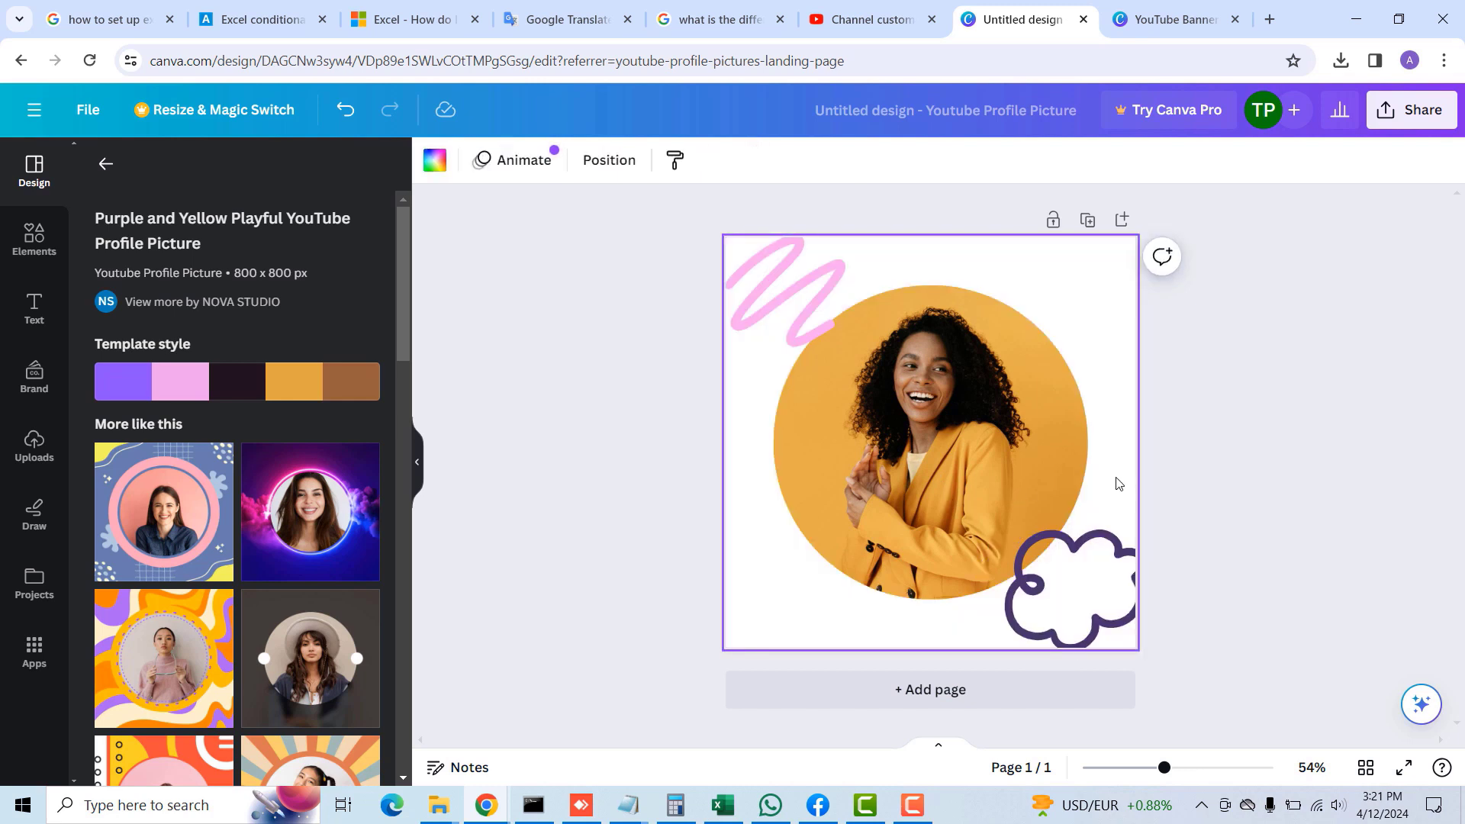
{"action": "left_click", "coordinate": [983, 458]}
{"action": "key", "text": "Delete"}
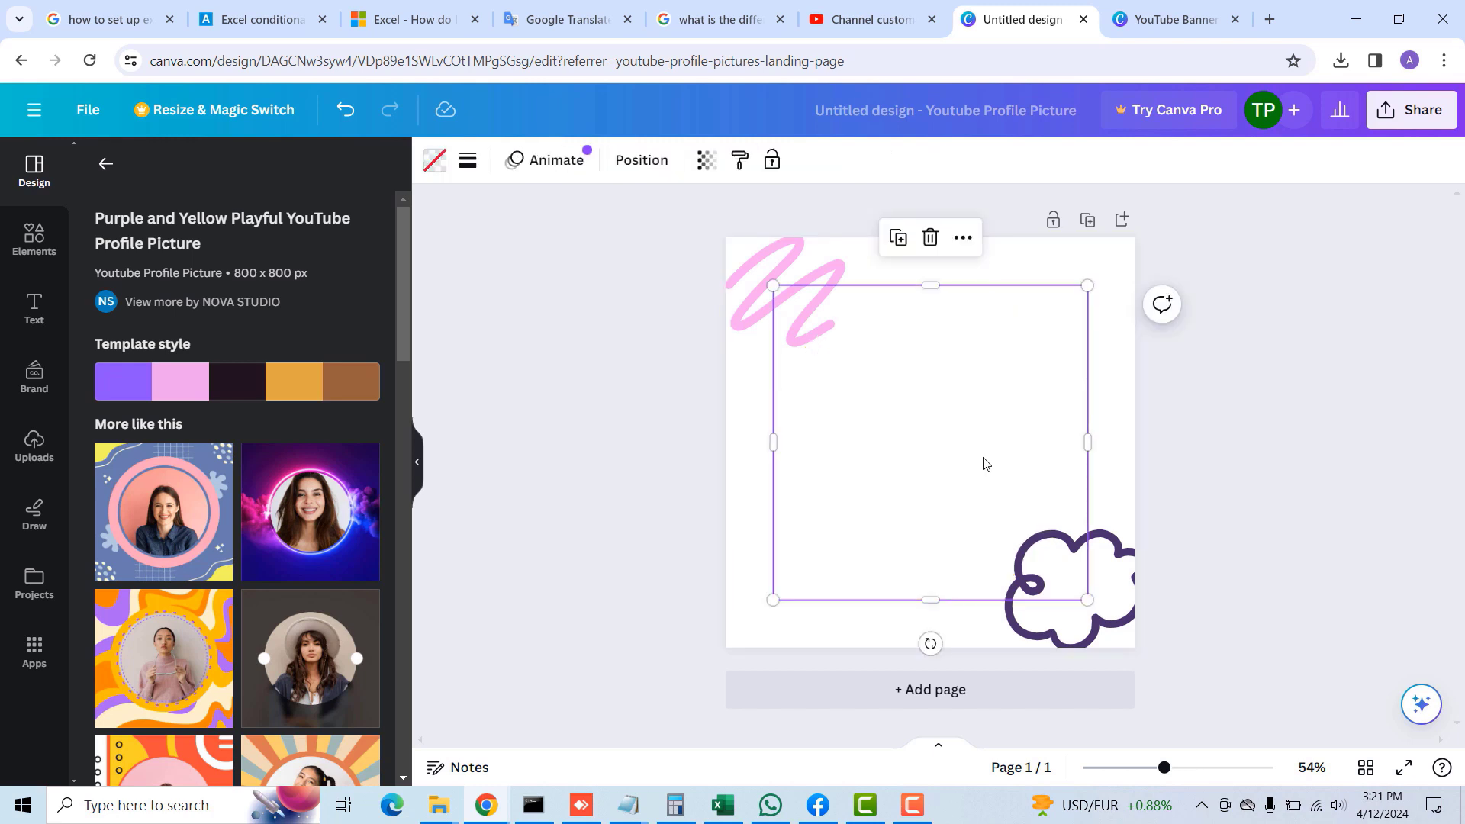
{"action": "left_click", "coordinate": [1108, 603]}
{"action": "key", "text": "Delete"}
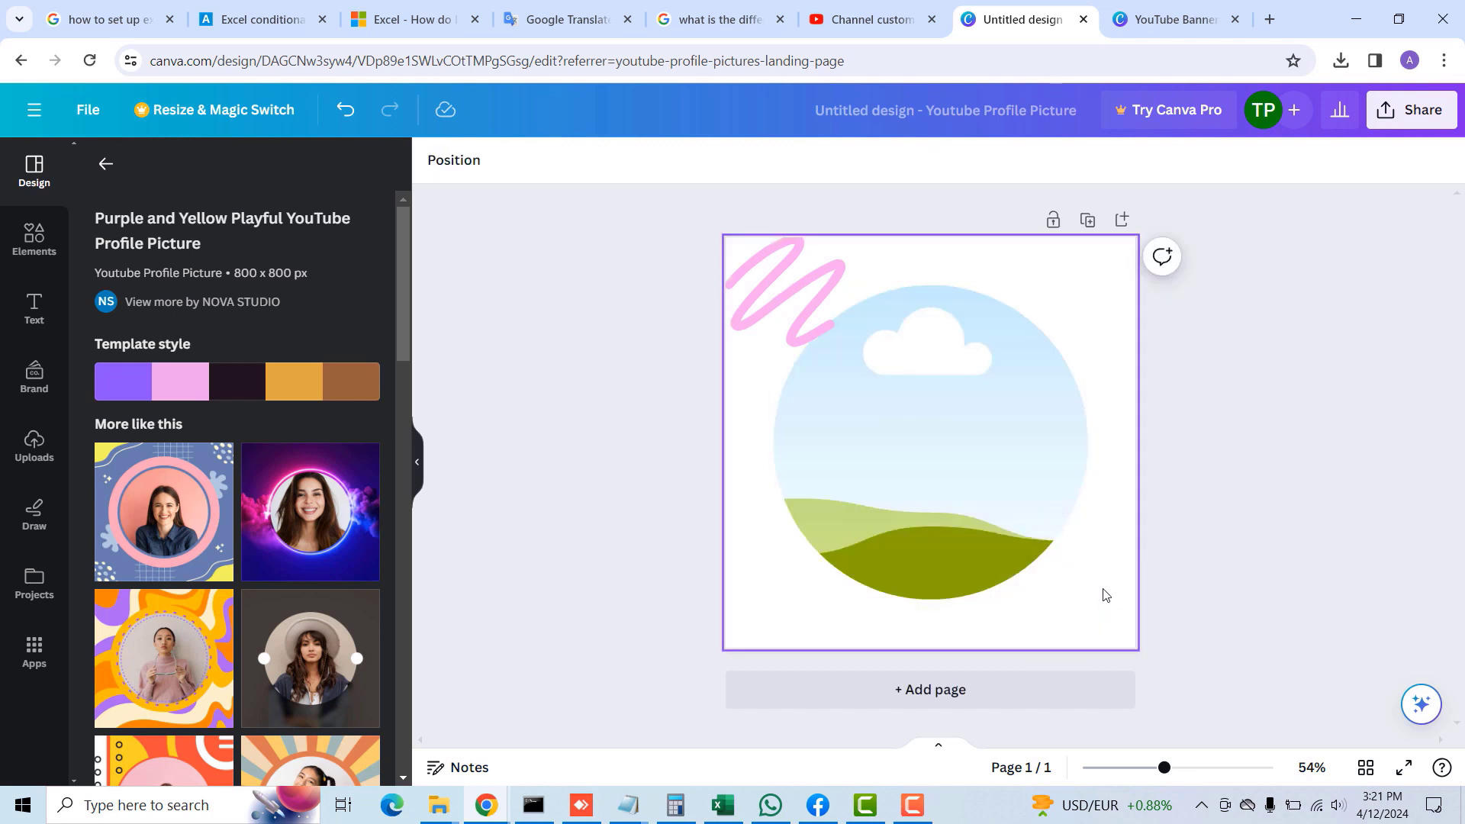
{"action": "left_click", "coordinate": [1003, 507]}
{"action": "key", "text": "Delete"}
{"action": "left_click", "coordinate": [775, 273]}
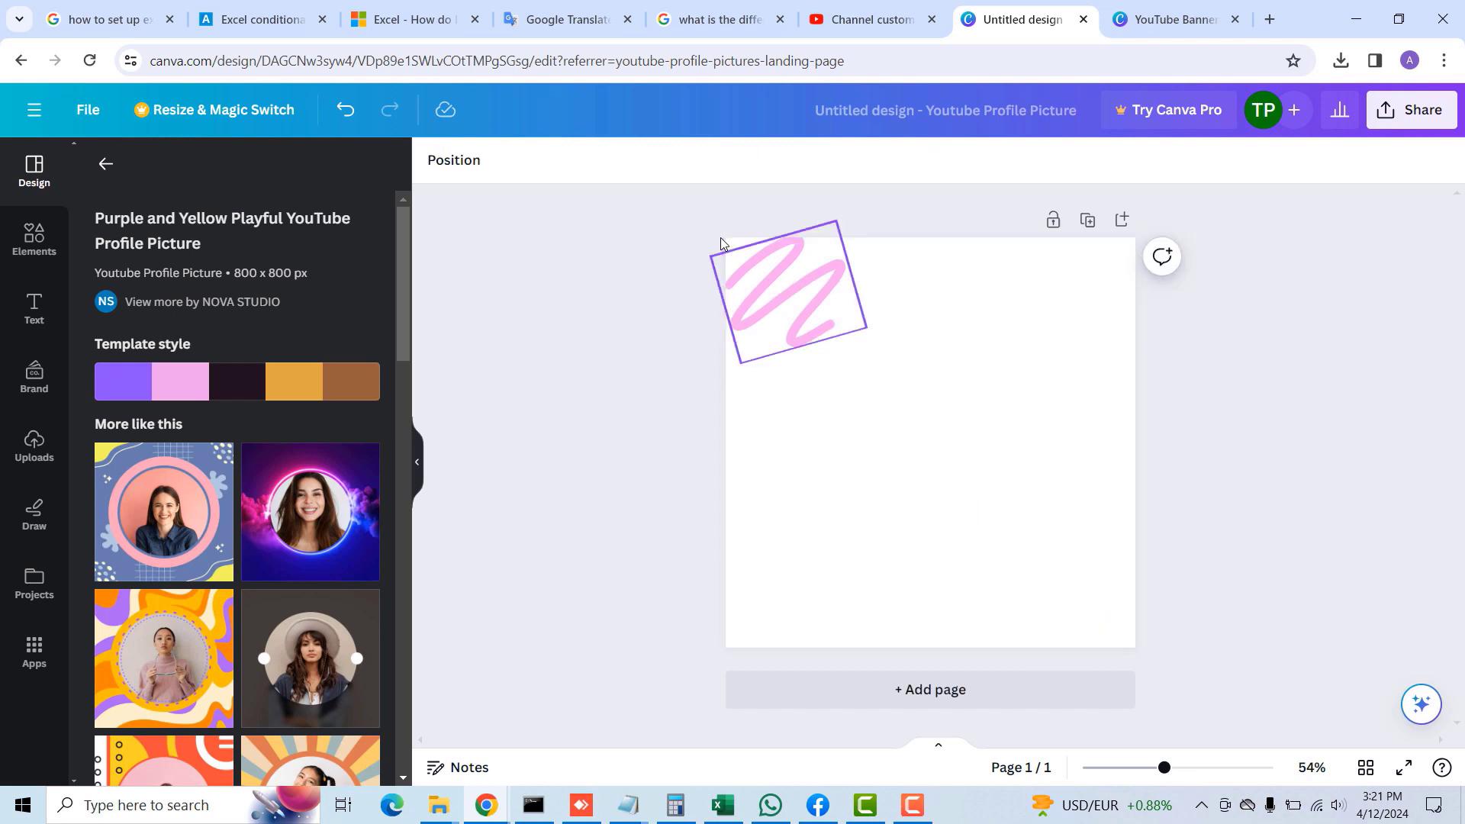
{"action": "key", "text": "Delete"}
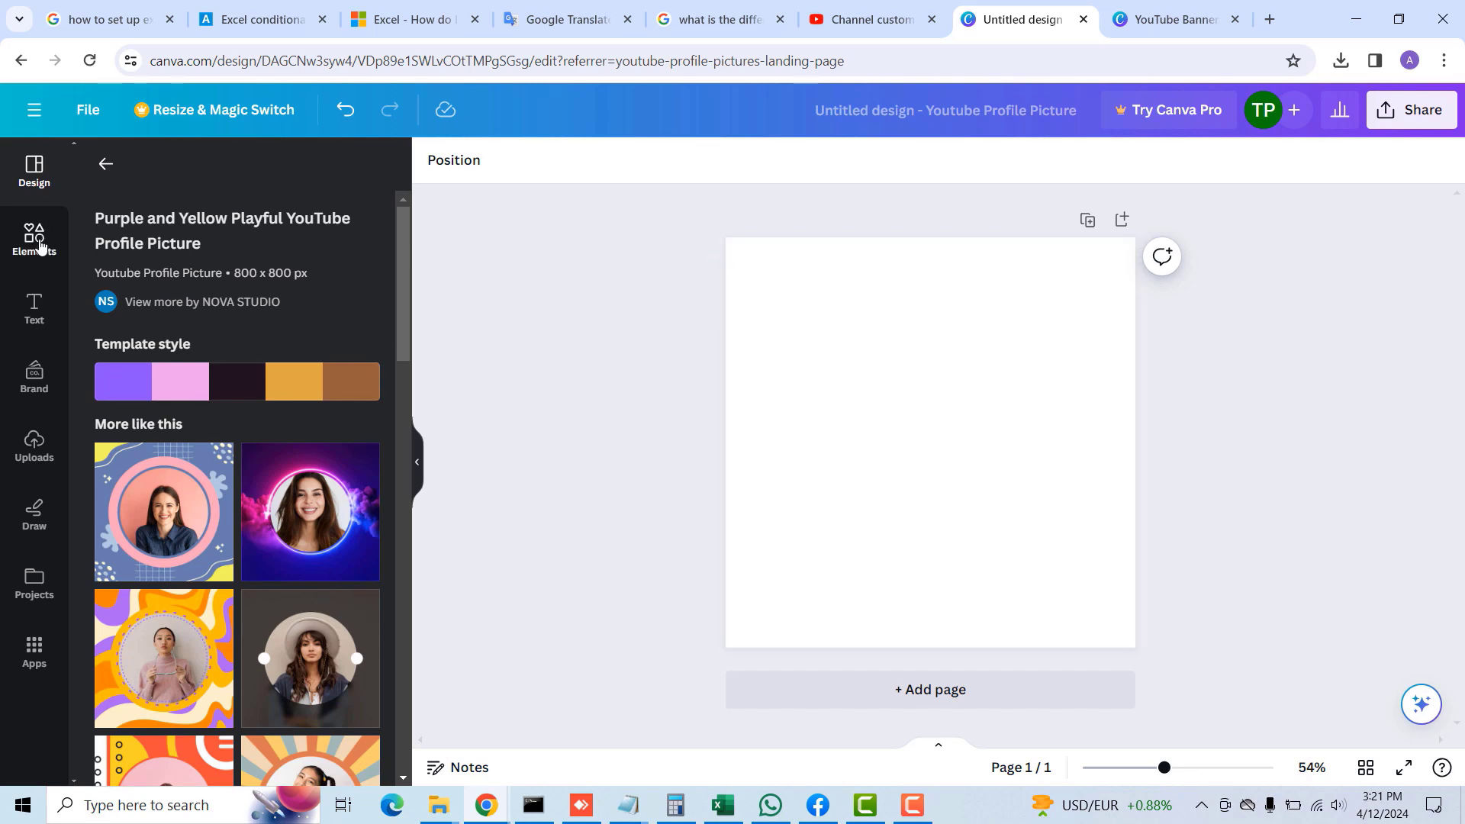
Step: Search the design elements for "computers"
{"action": "left_click", "coordinate": [38, 243]}
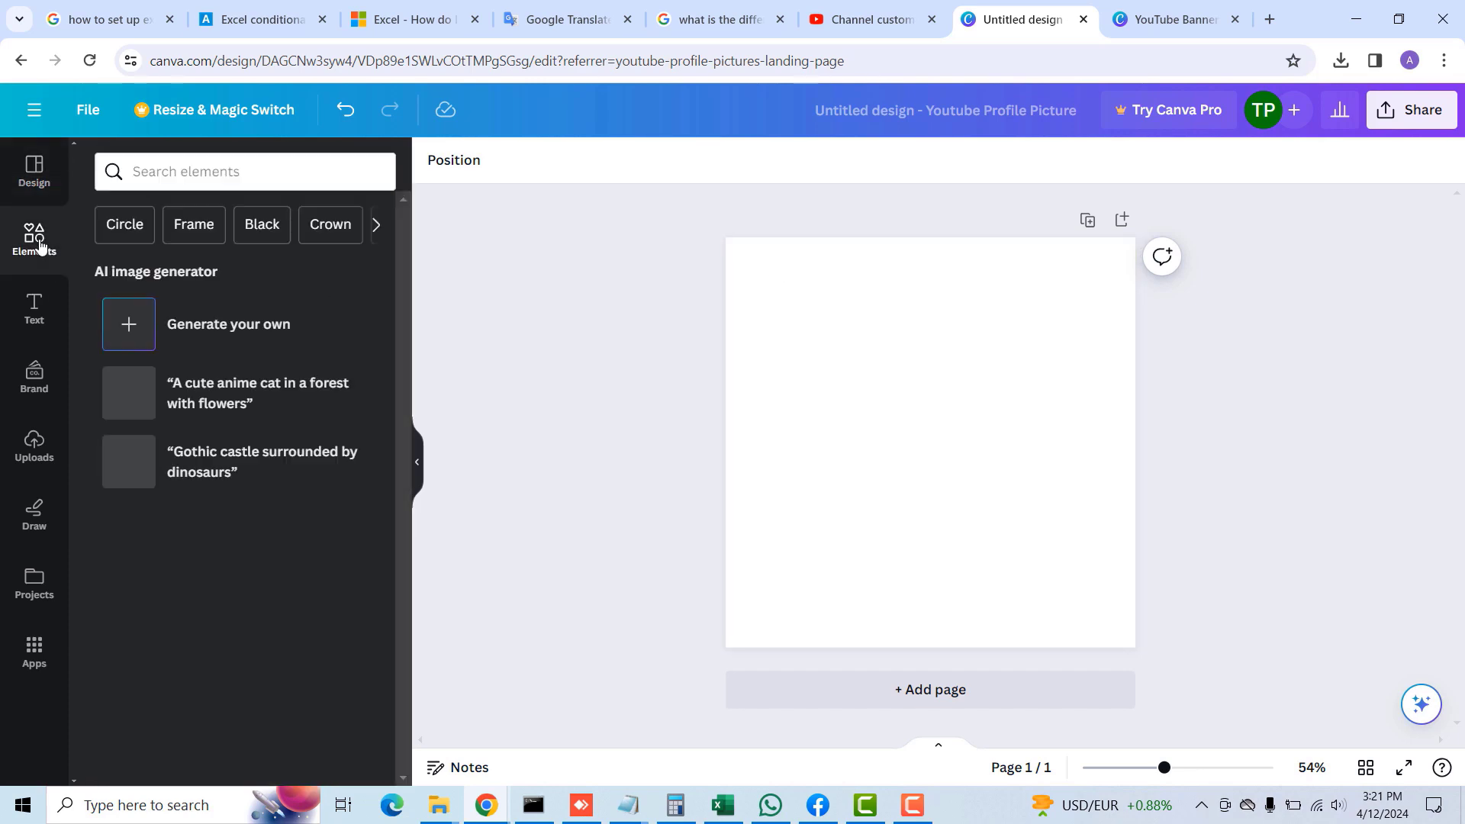
{"action": "left_click", "coordinate": [169, 174]}
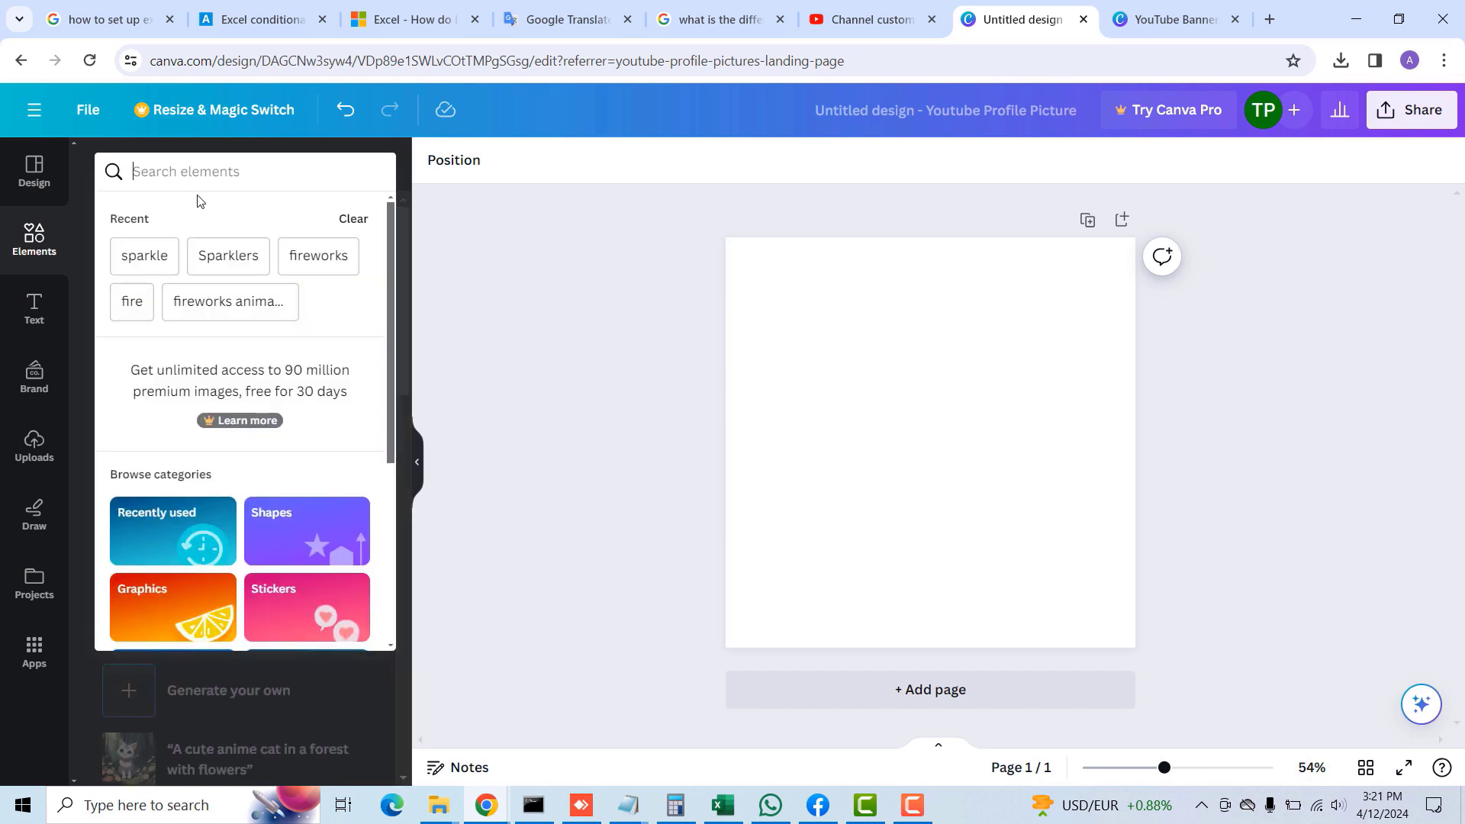
{"action": "type", "text": "computer"}
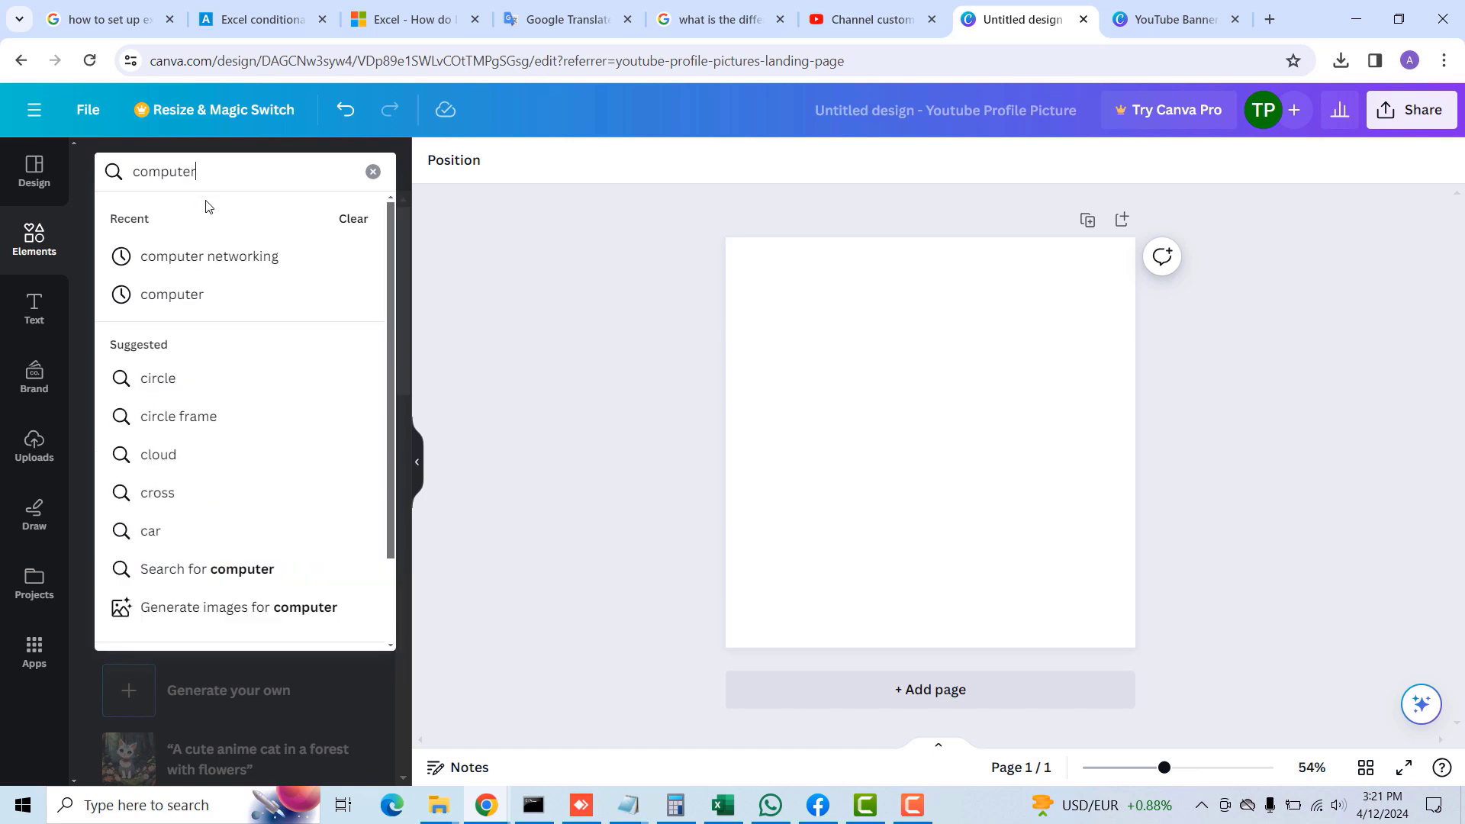
{"action": "type", "text": "s"}
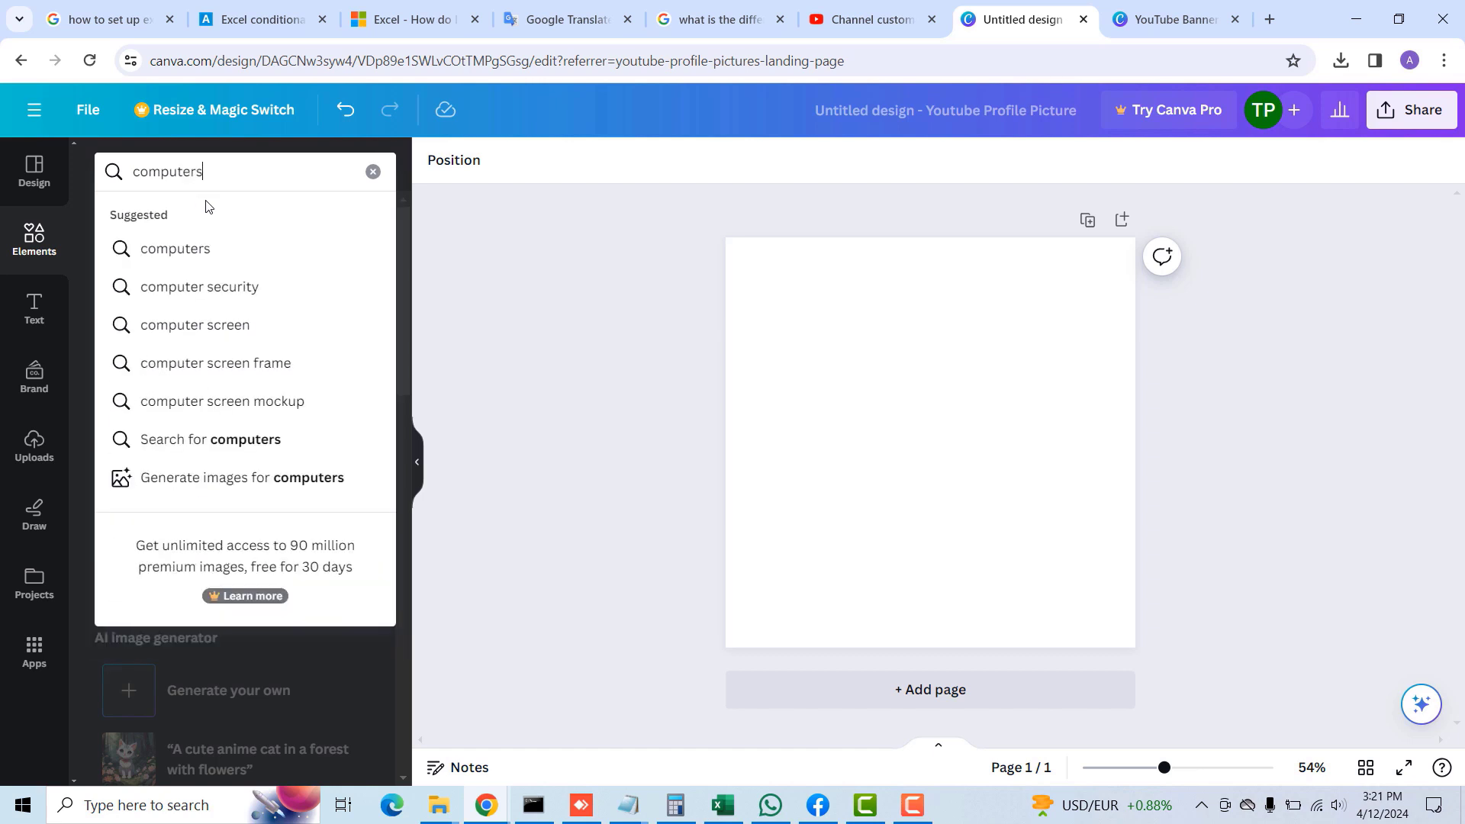
{"action": "left_click", "coordinate": [188, 252]}
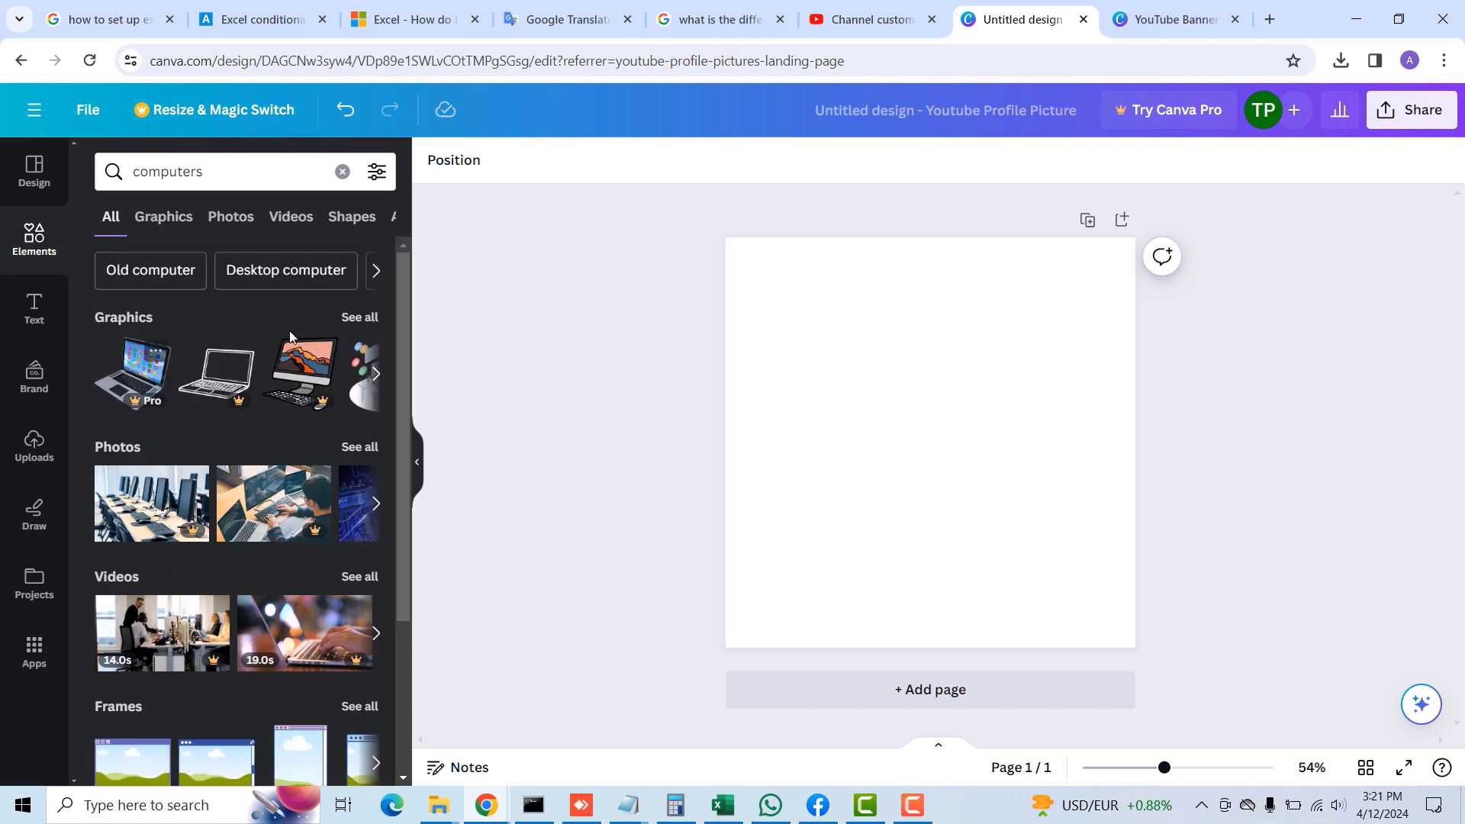
Step: Browse the computer photos and insert the one of a dark desk with monitors, a PC tower and tangled cables
{"action": "left_click_drag", "start_coordinate": [401, 368], "coordinate": [383, 510]}
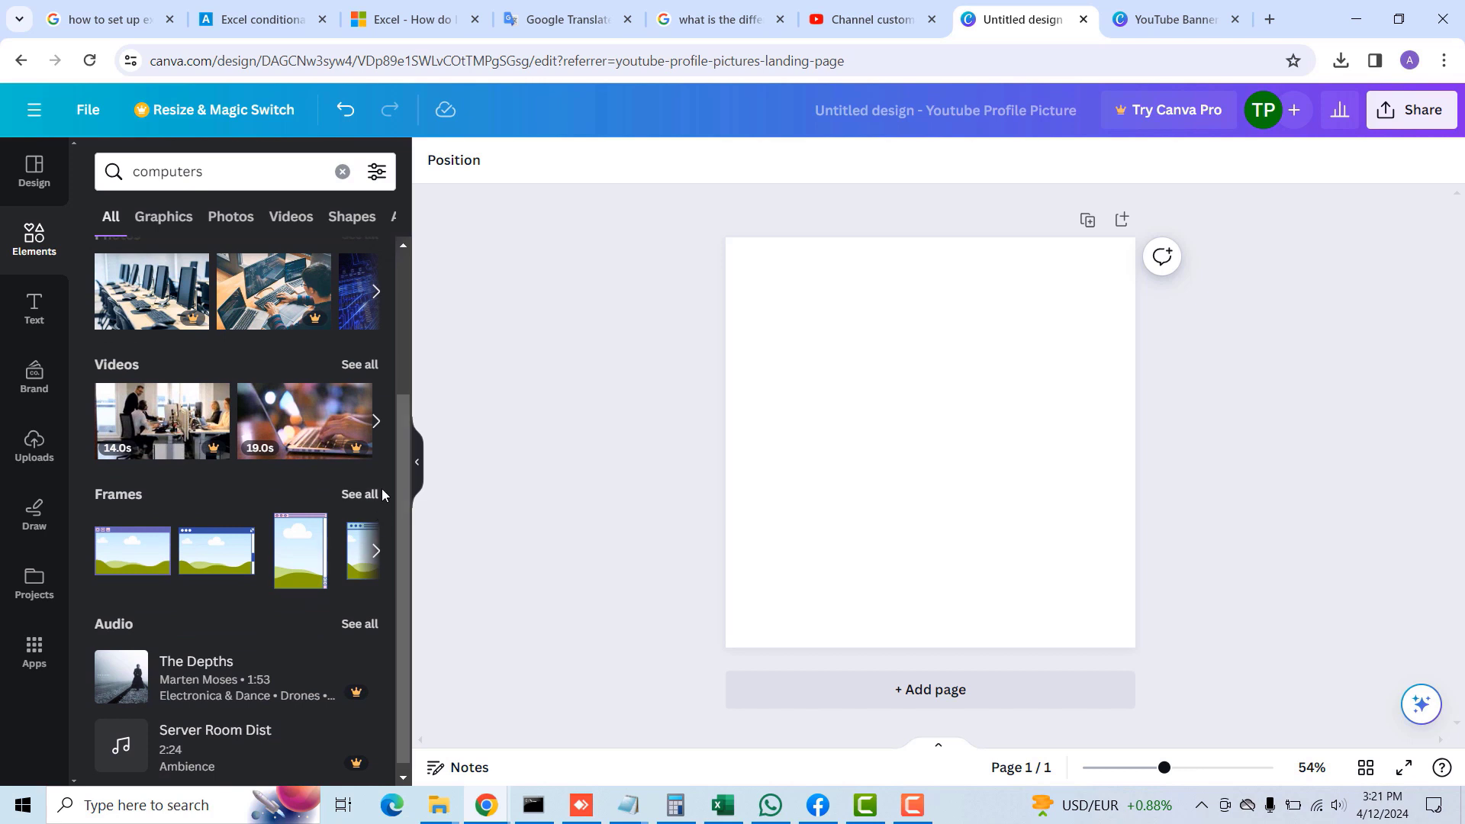
{"action": "scroll", "coordinate": [359, 428], "scroll_direction": "up", "scroll_amount": 3}
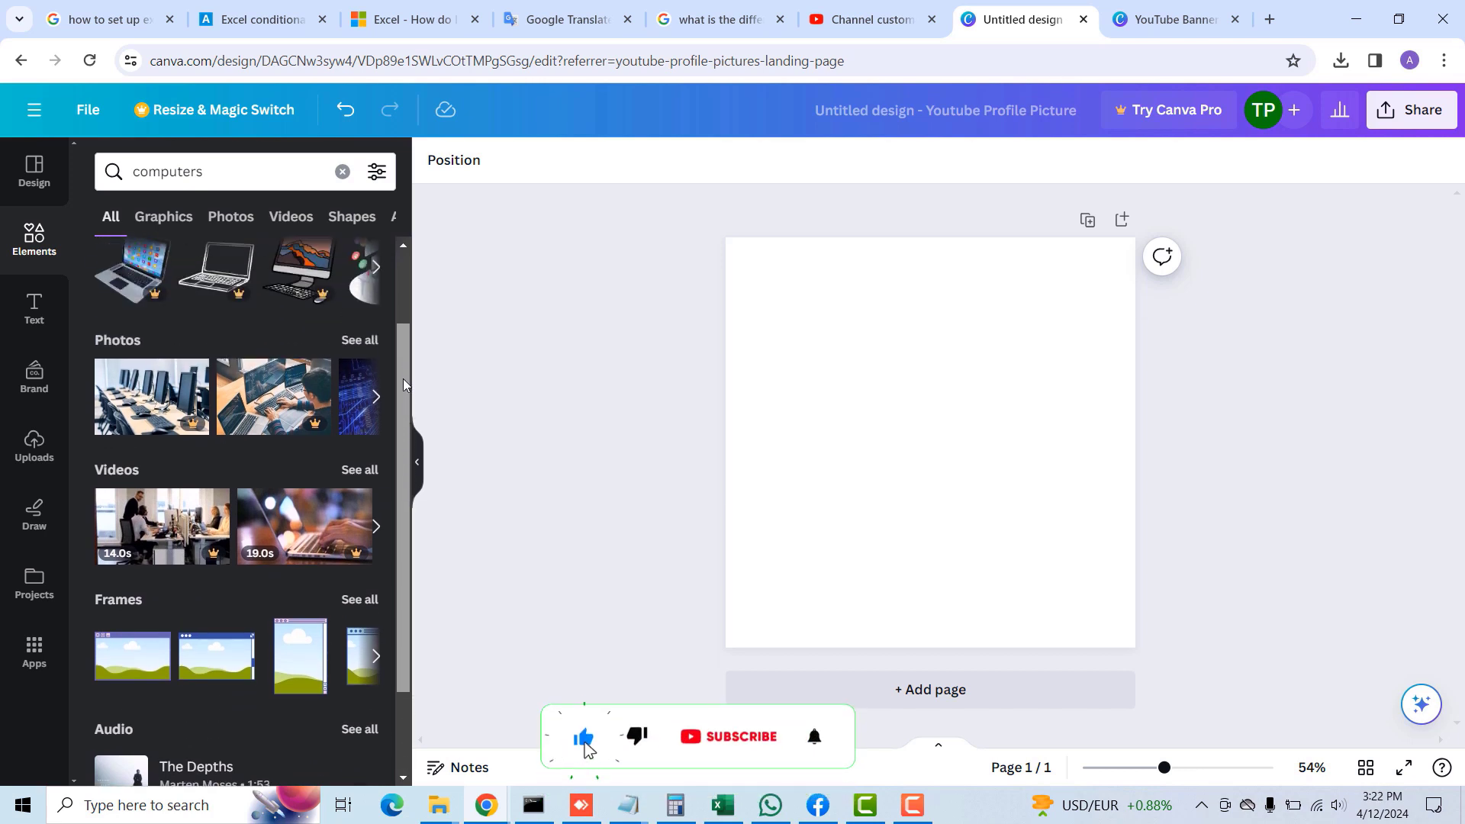
{"action": "left_click", "coordinate": [376, 406]}
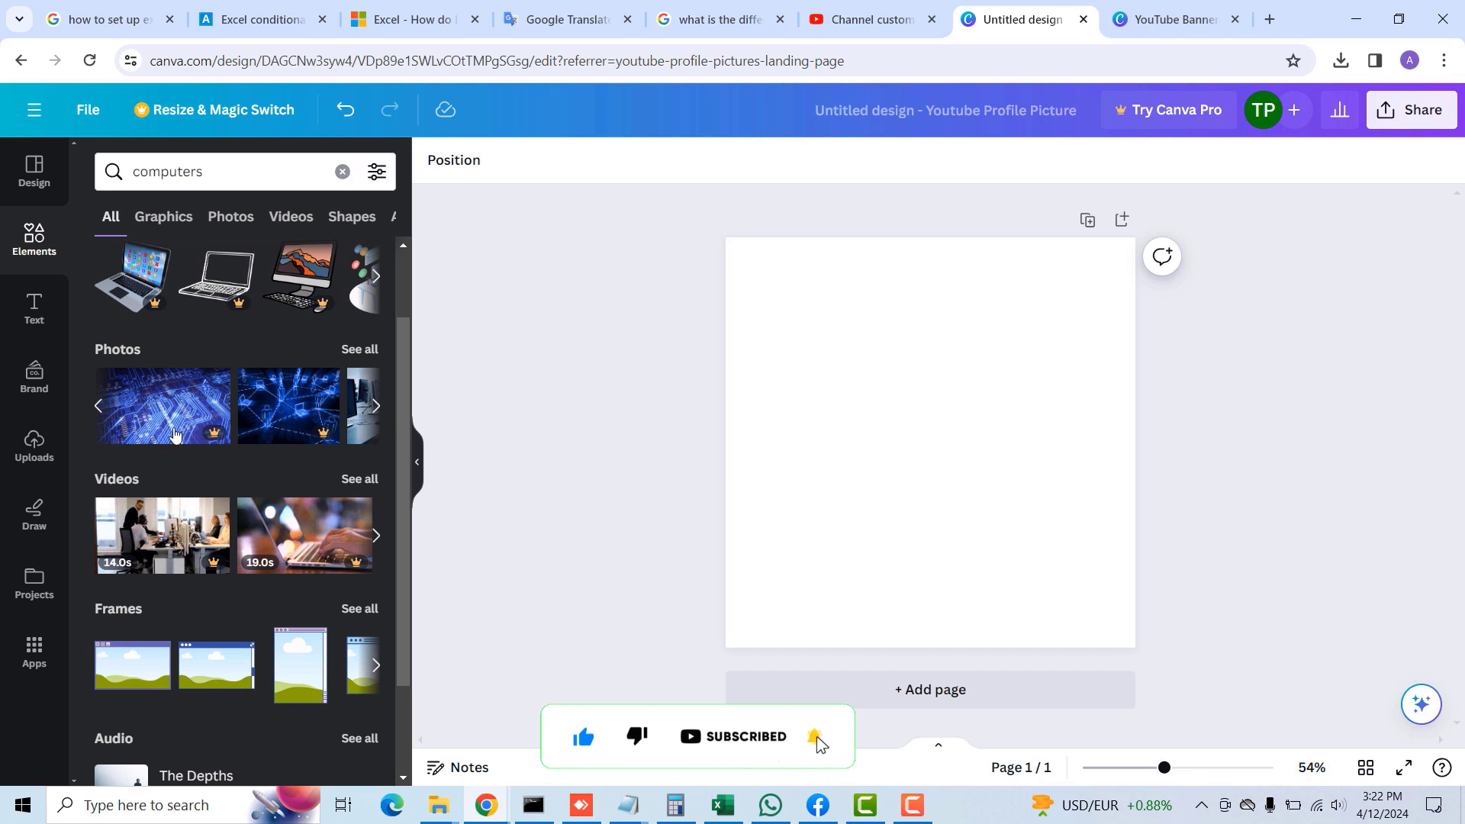
{"action": "left_click", "coordinate": [375, 407]}
{"action": "left_click", "coordinate": [375, 406]}
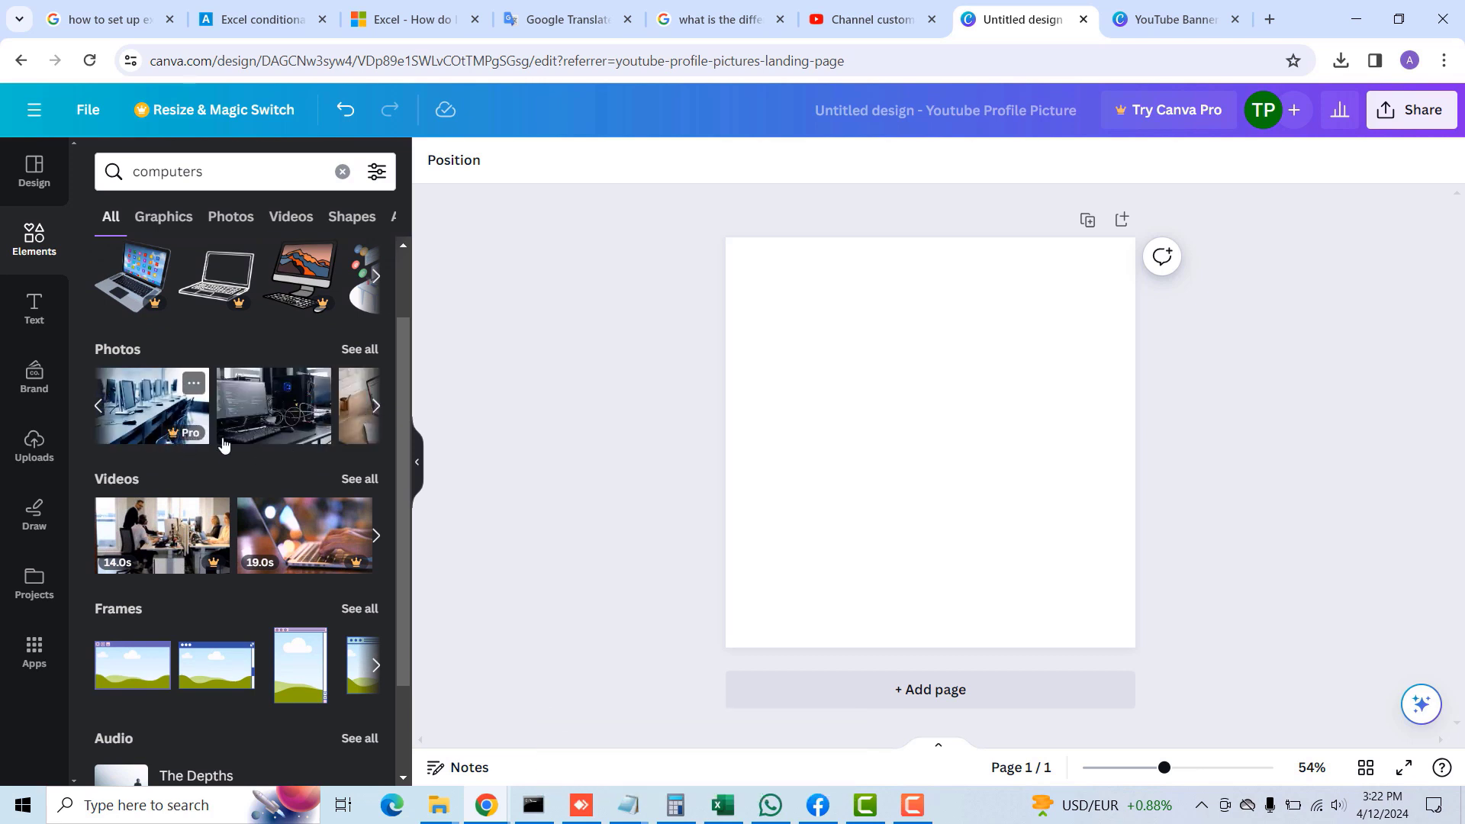
{"action": "left_click", "coordinate": [276, 419]}
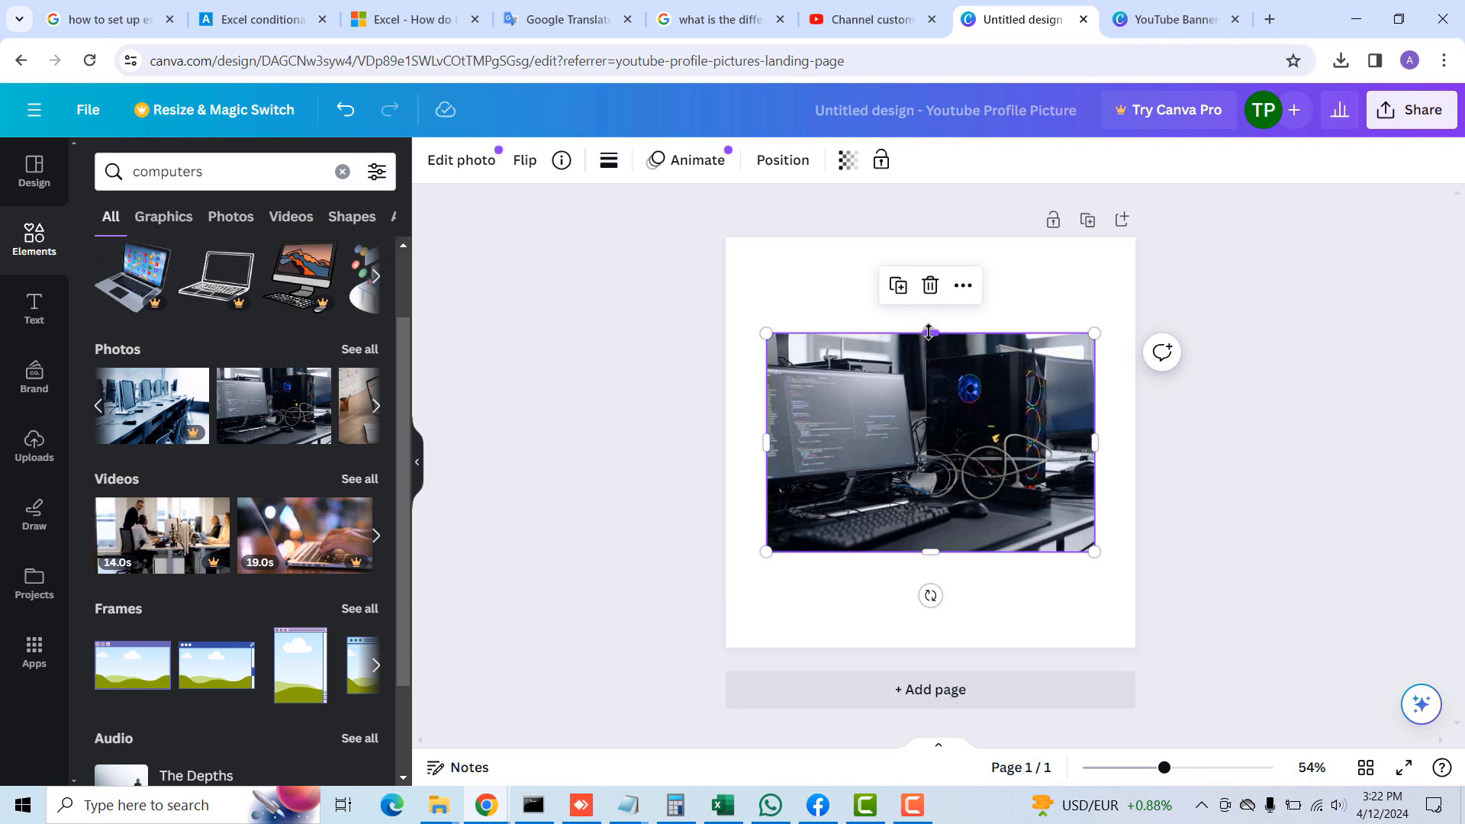
Step: Try enlarging the computer photo across the page, and delete it from the design
{"action": "mouse_move", "coordinate": [930, 334]}
{"action": "left_mouse_down"}
{"action": "mouse_move", "coordinate": [926, 271]}
{"action": "mouse_move", "coordinate": [922, 340]}
{"action": "left_mouse_up"}
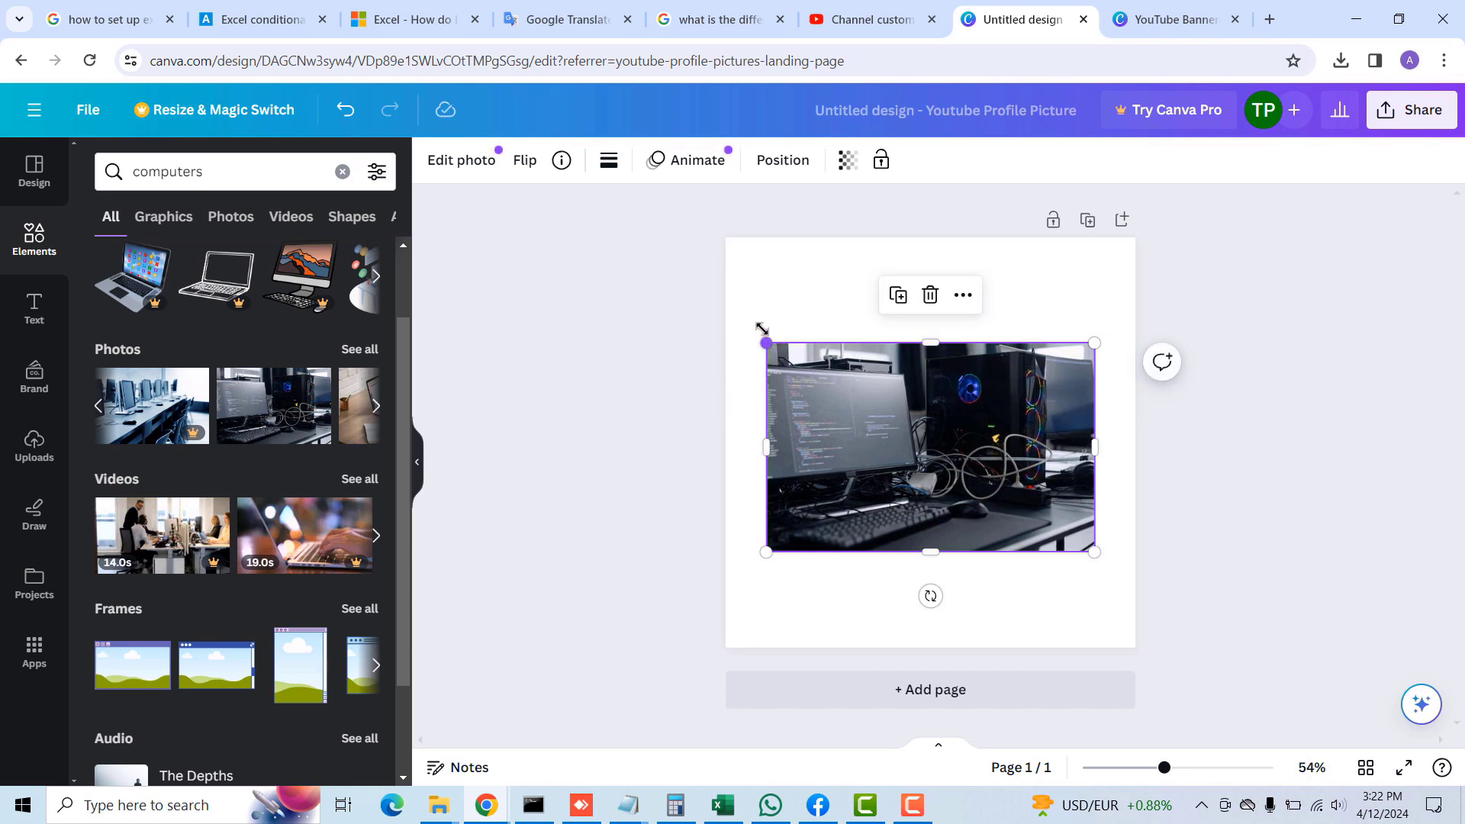
{"action": "left_click_drag", "start_coordinate": [767, 337], "coordinate": [733, 293]}
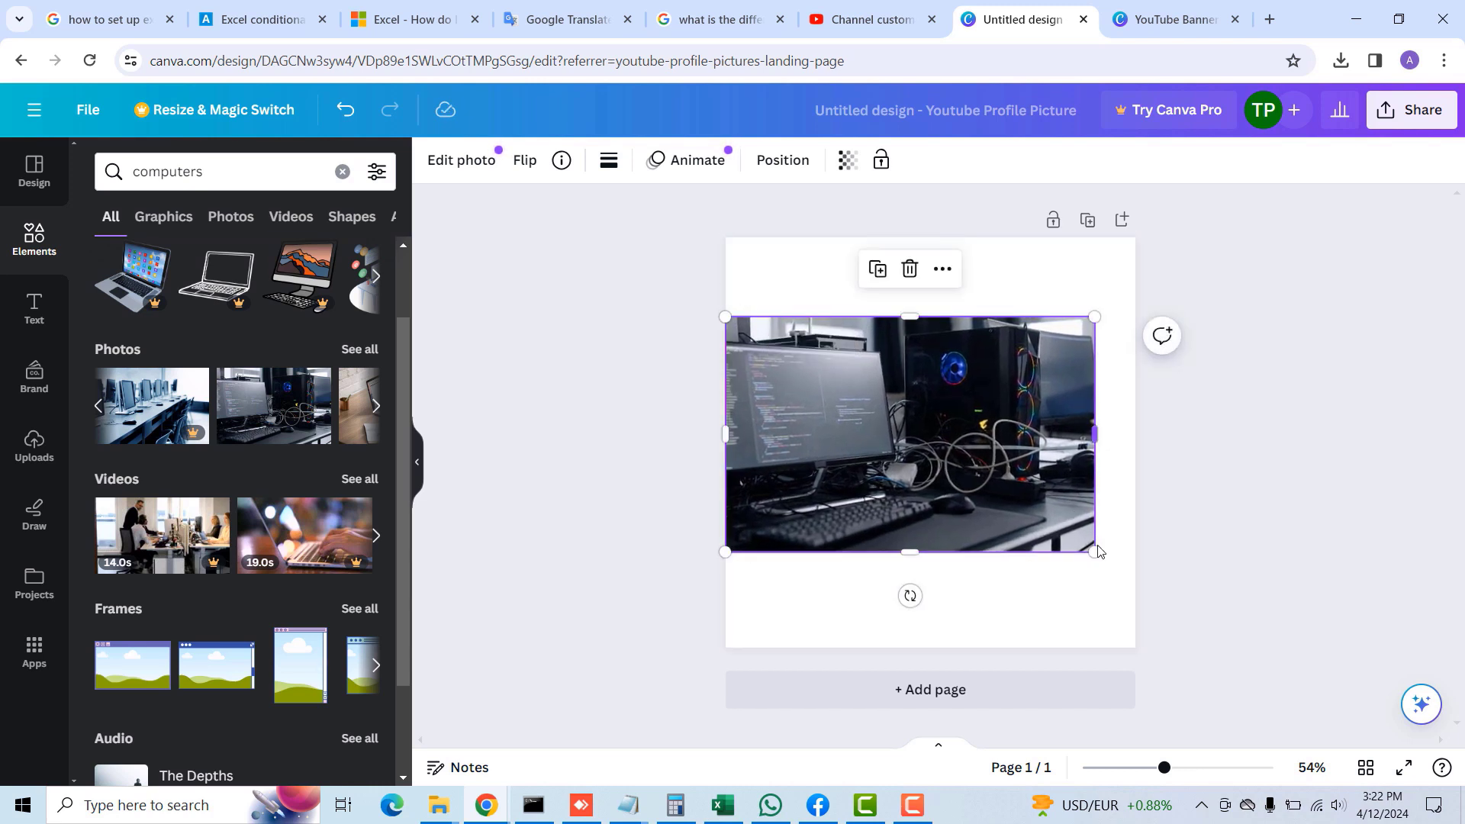
{"action": "left_click_drag", "start_coordinate": [1097, 553], "coordinate": [1116, 566]}
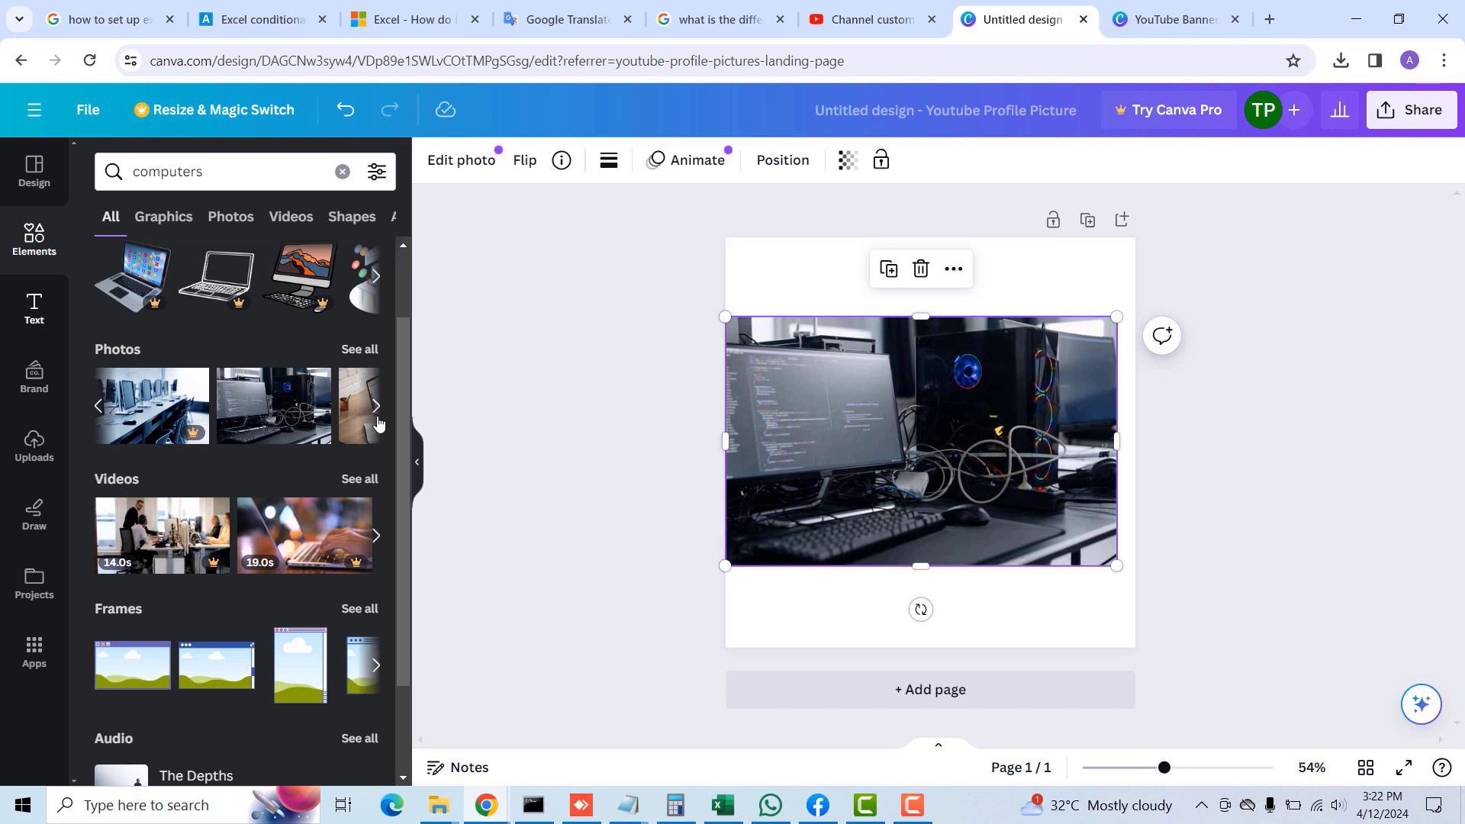
{"action": "key", "text": "Delete"}
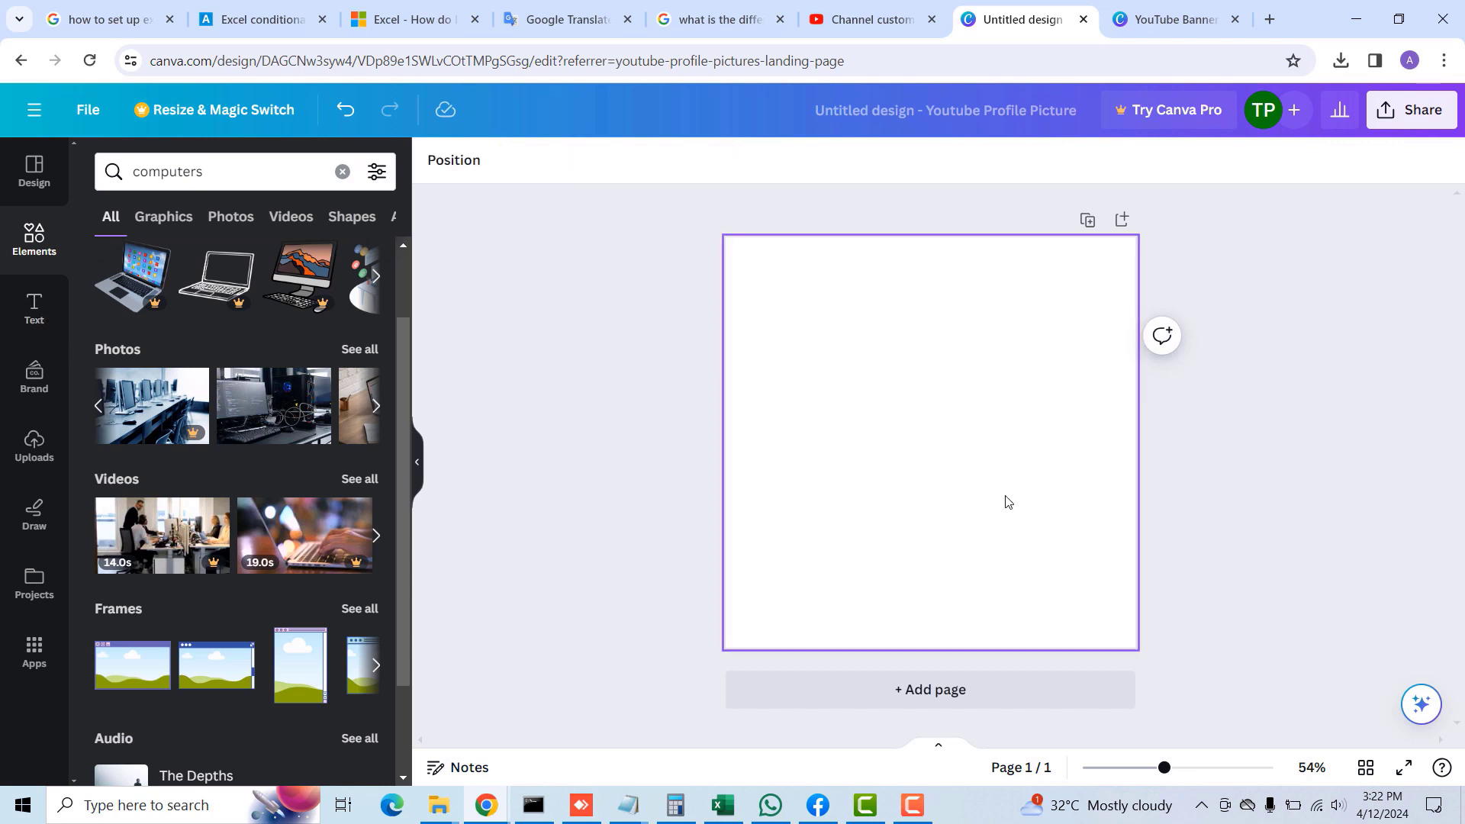
Step: Insert the yellow "HUGE SALE" text combination and replace its two lines with the two words of the channel name
{"action": "left_click", "coordinate": [34, 309]}
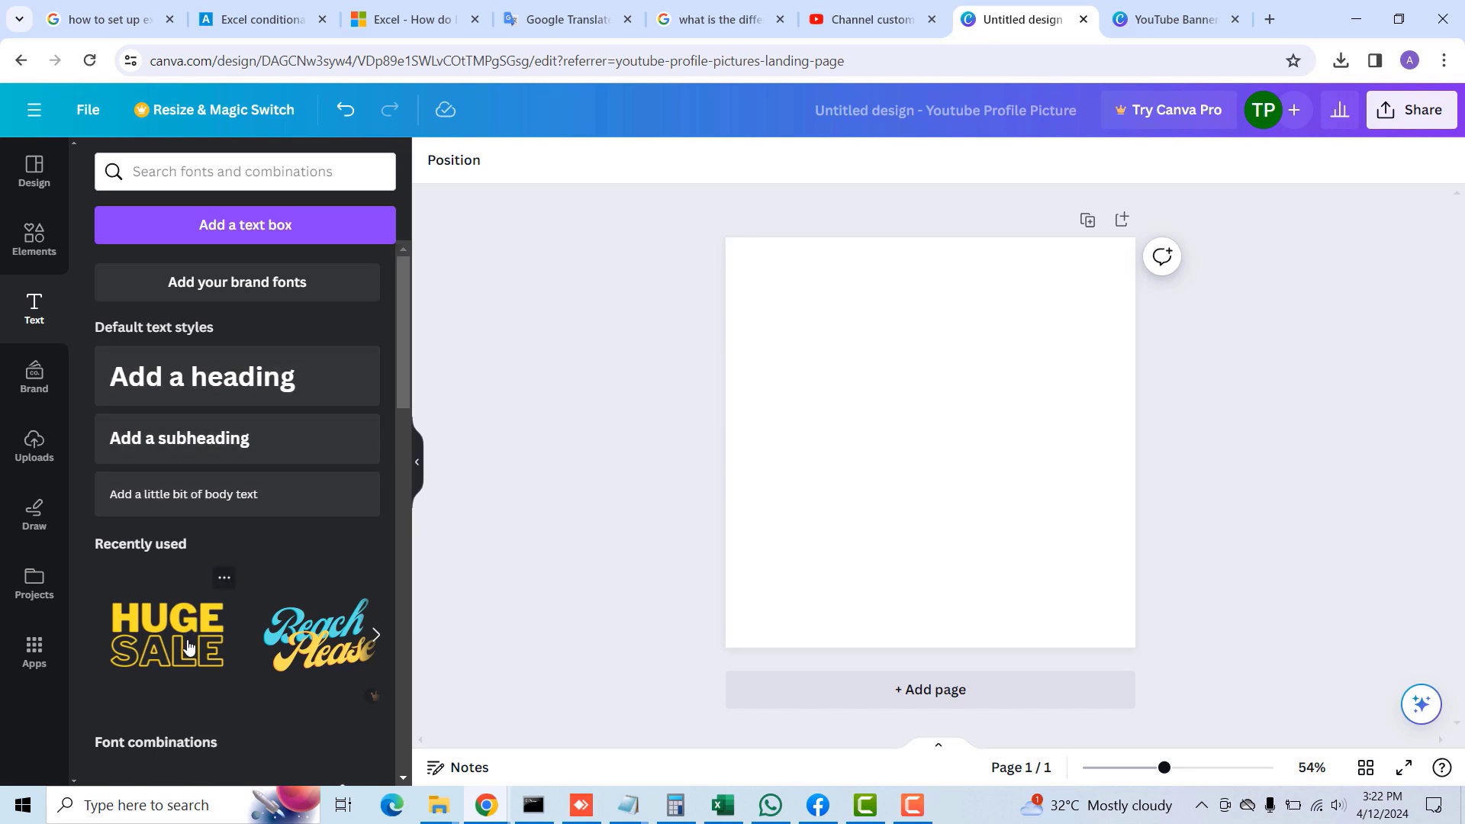
{"action": "left_click_drag", "start_coordinate": [403, 360], "coordinate": [398, 399]}
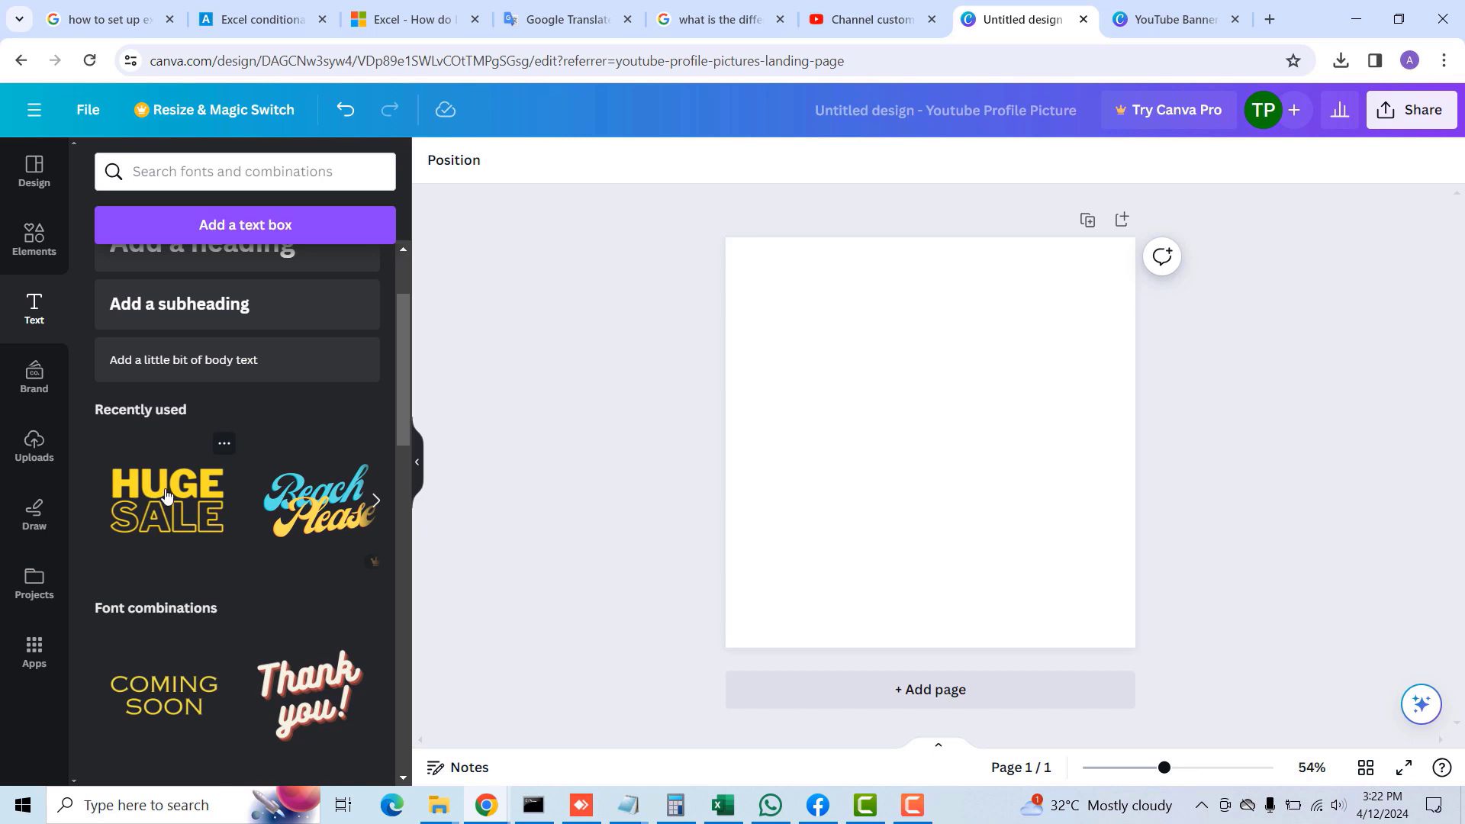
{"action": "left_click", "coordinate": [166, 519]}
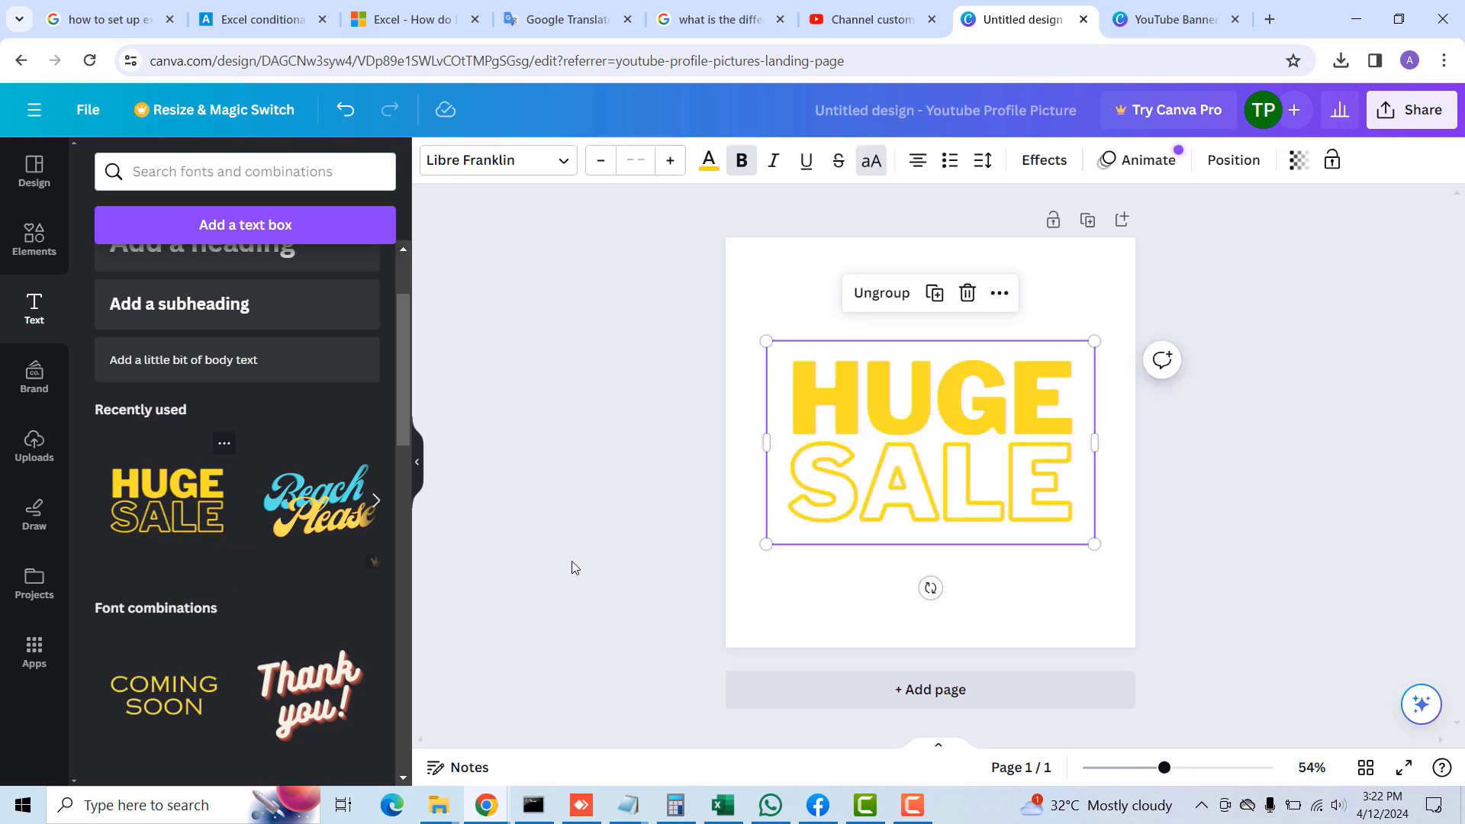
{"action": "left_click", "coordinate": [989, 486]}
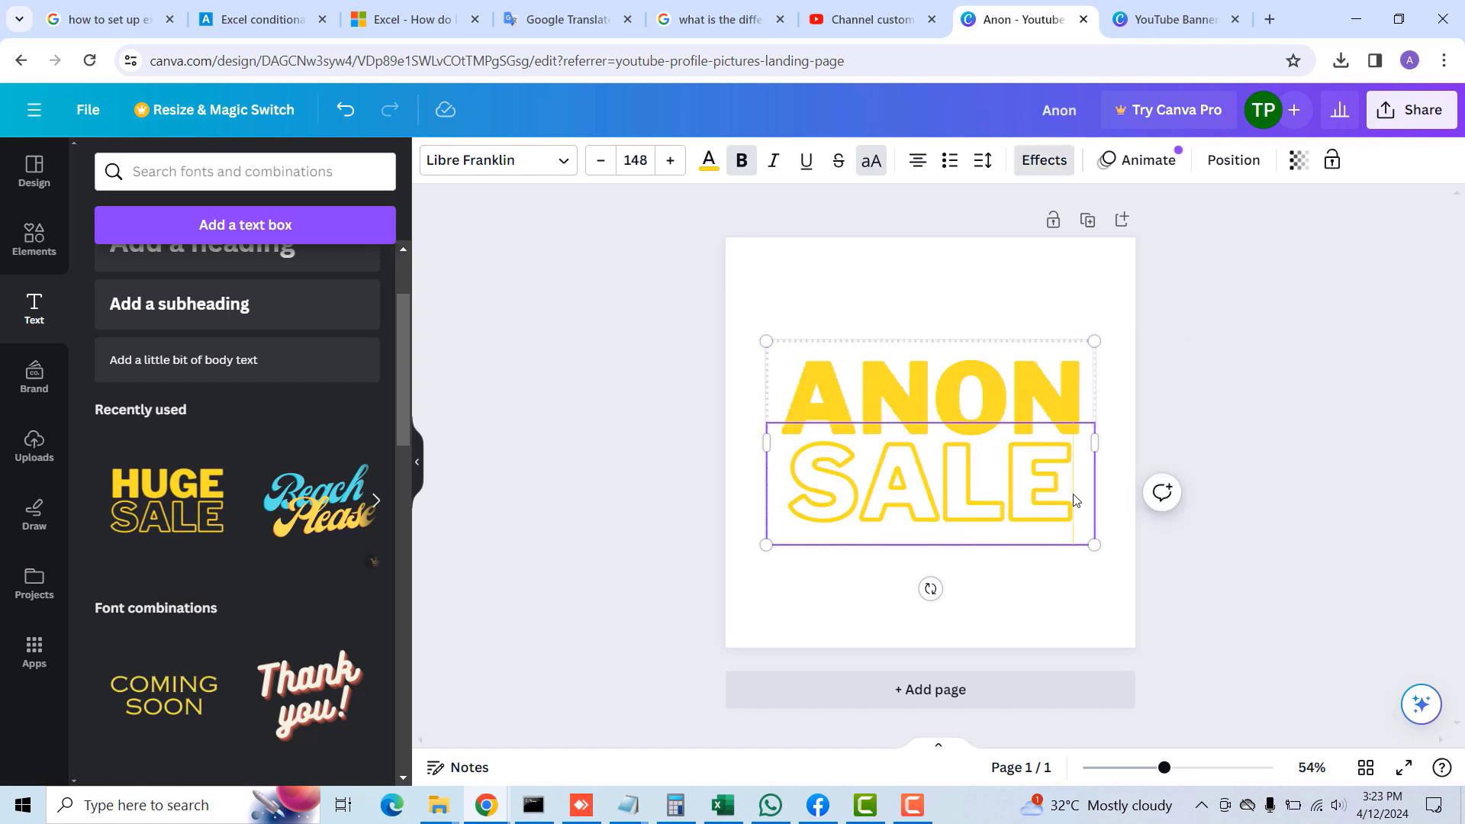
{"action": "left_click_drag", "start_coordinate": [1076, 488], "coordinate": [823, 473]}
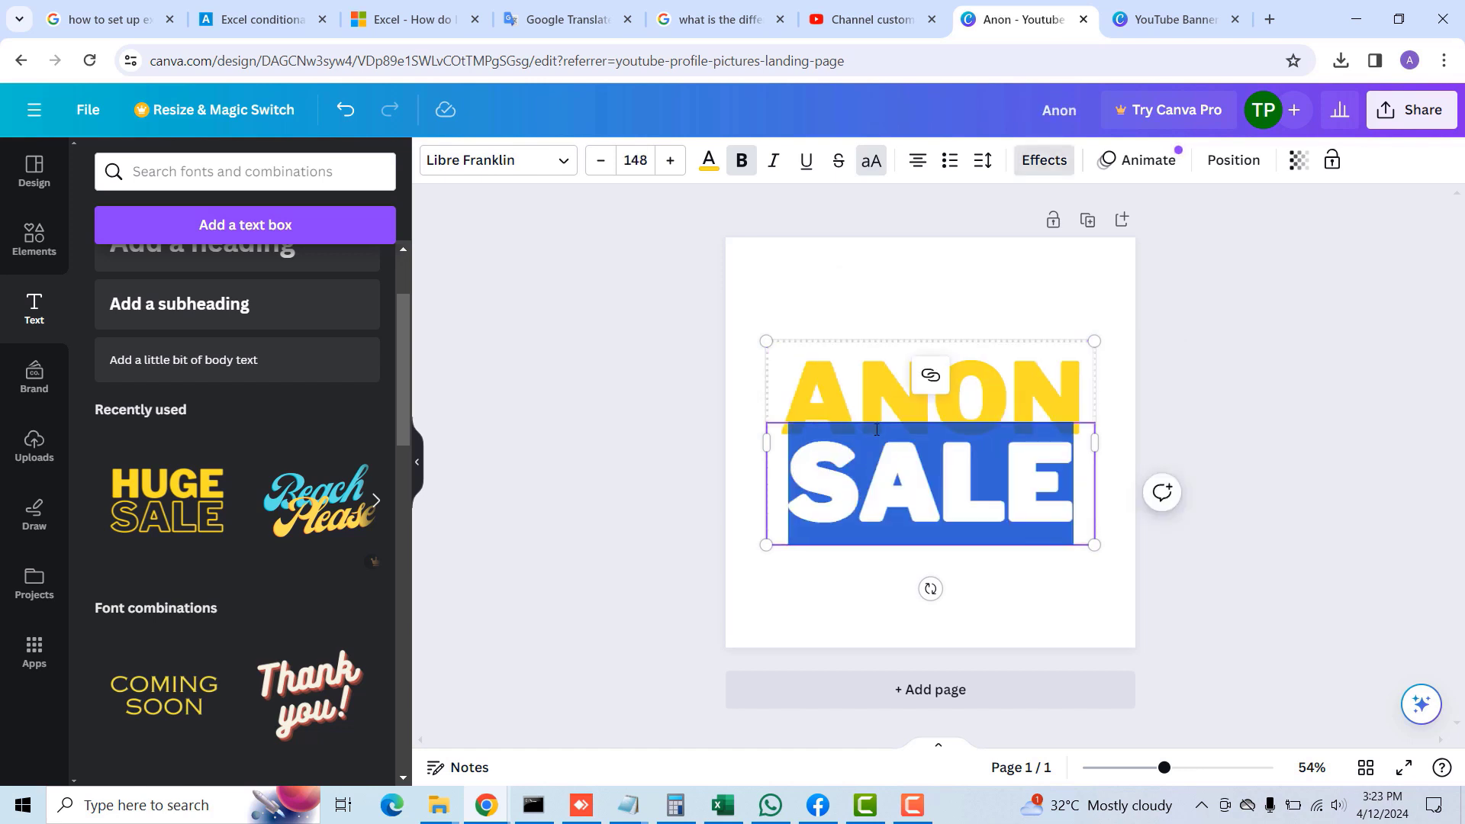
{"action": "type", "text": "PEE"}
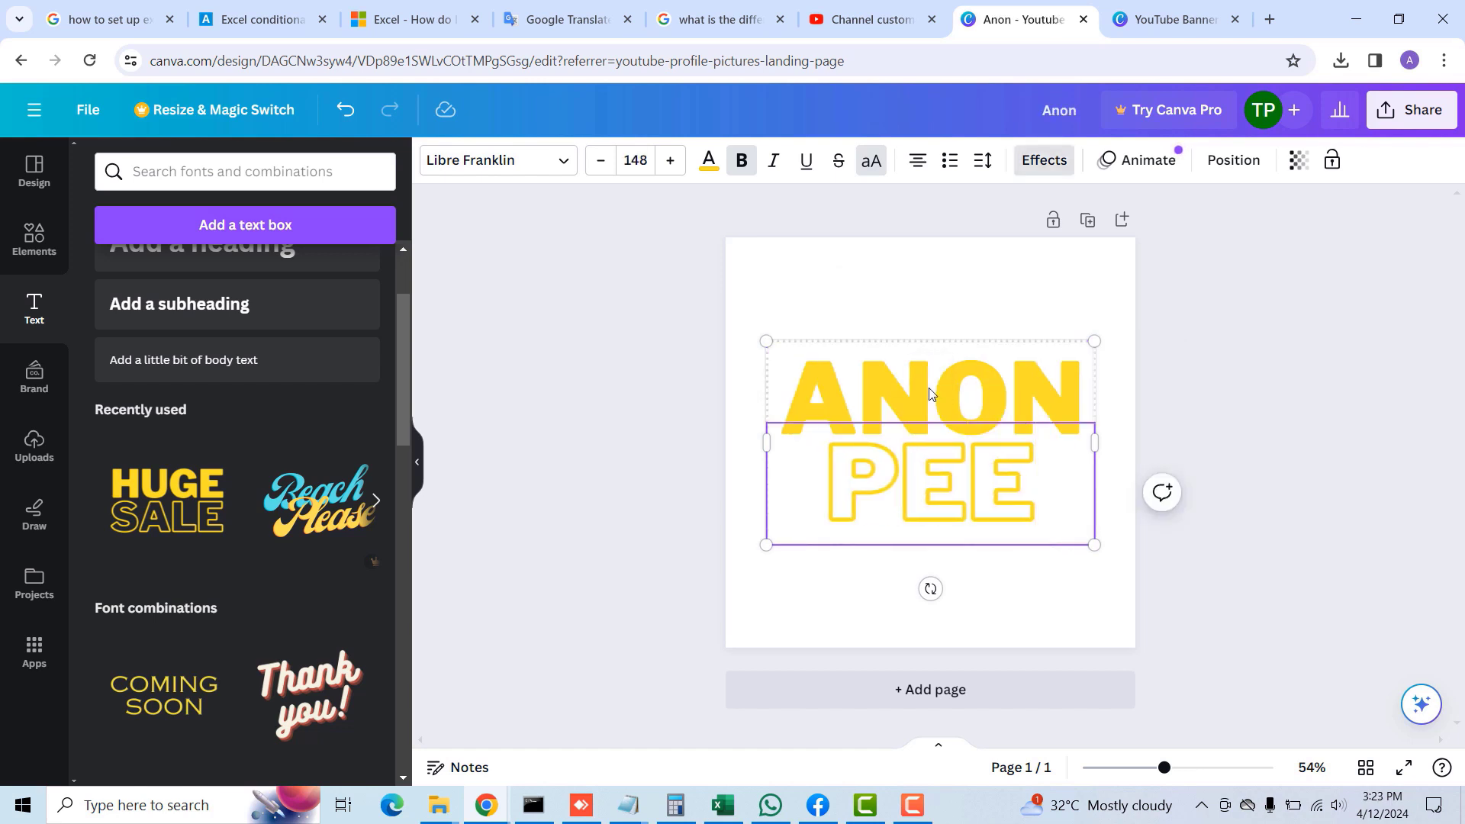
Step: Change the outlined lower word of the channel name to the default solid pink
{"action": "left_click", "coordinate": [1111, 553]}
{"action": "left_click", "coordinate": [1023, 490]}
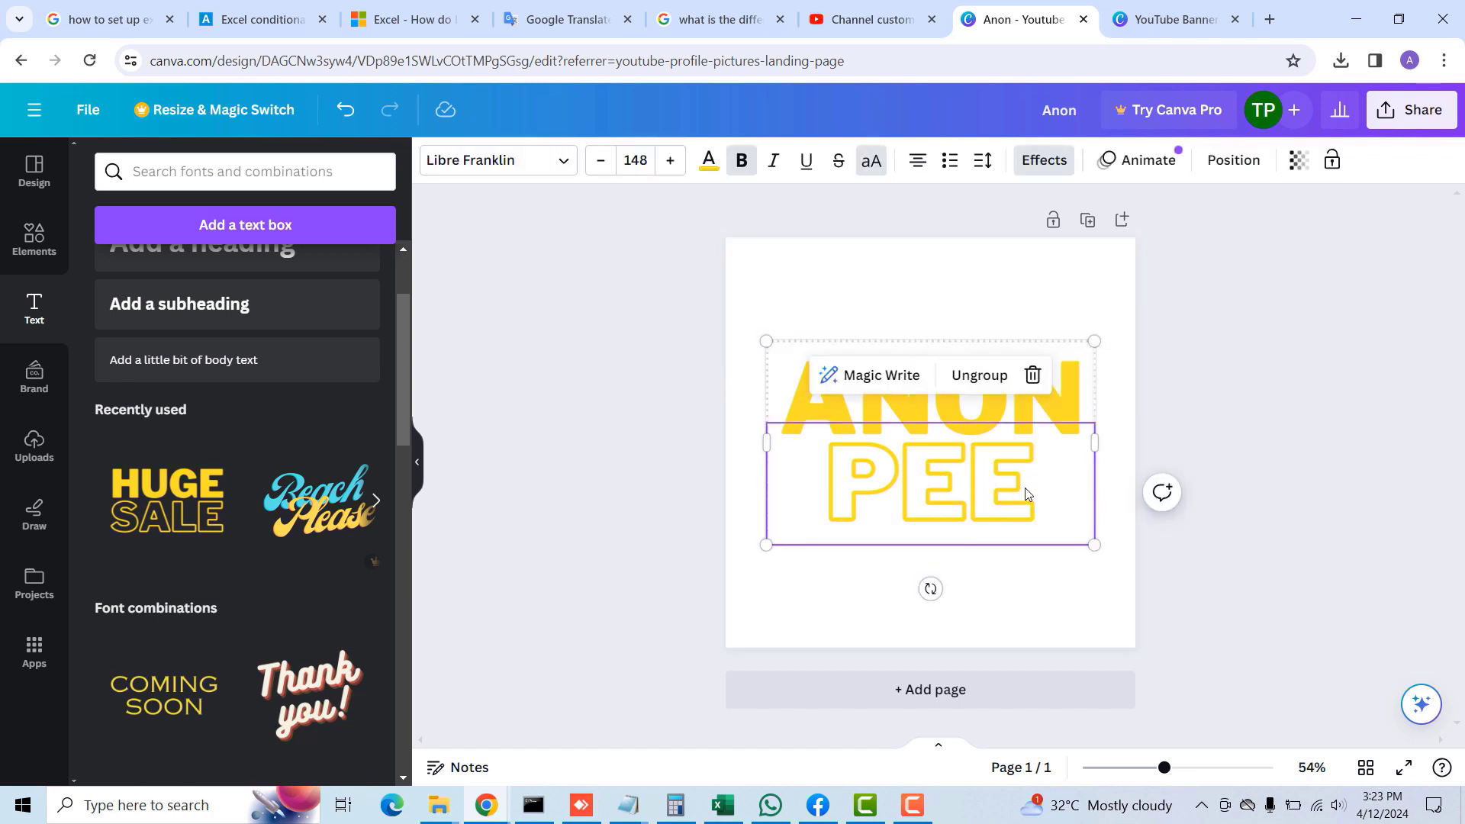
{"action": "left_click", "coordinate": [709, 164]}
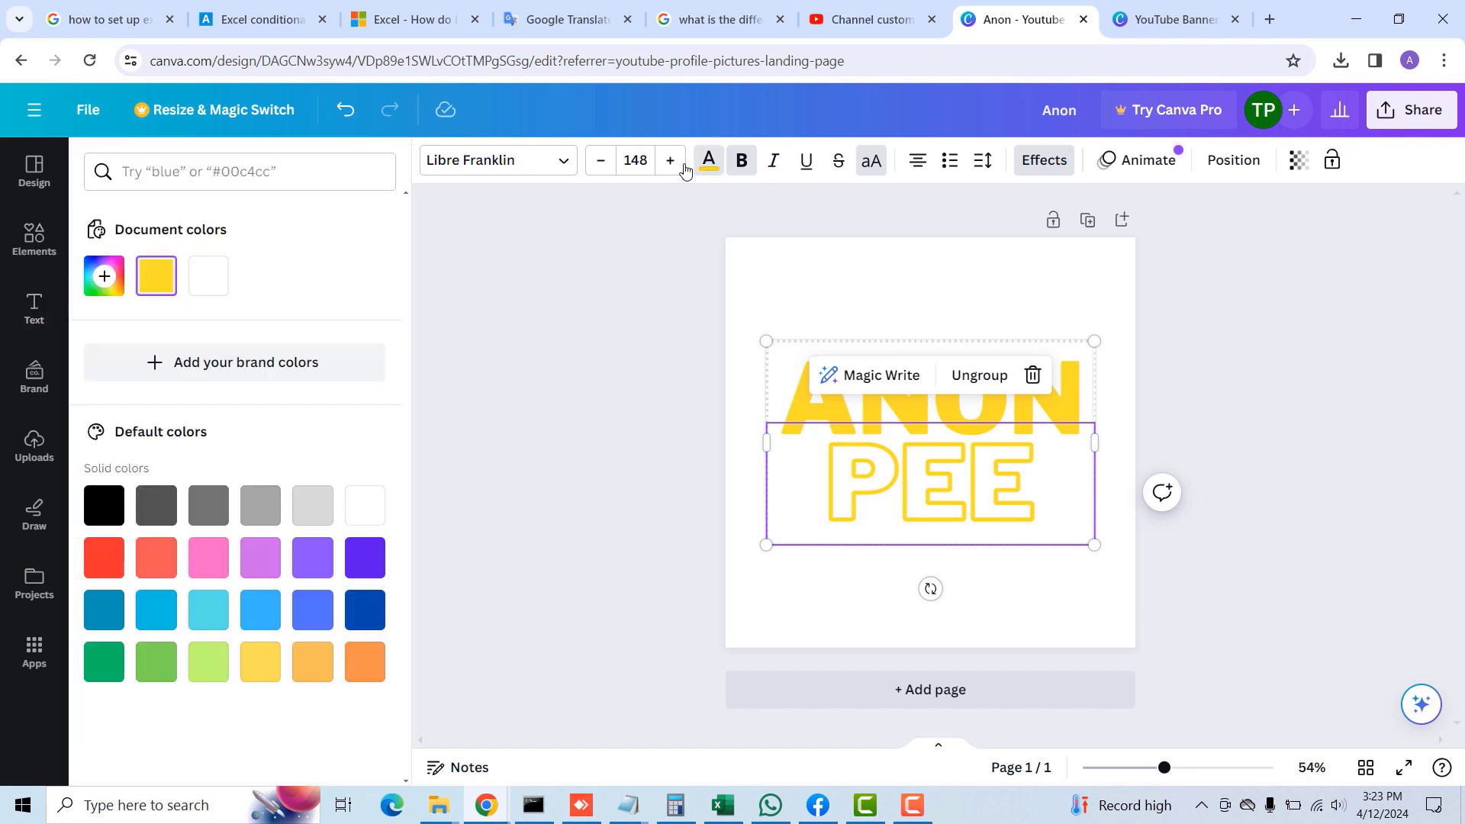
{"action": "left_click", "coordinate": [212, 554]}
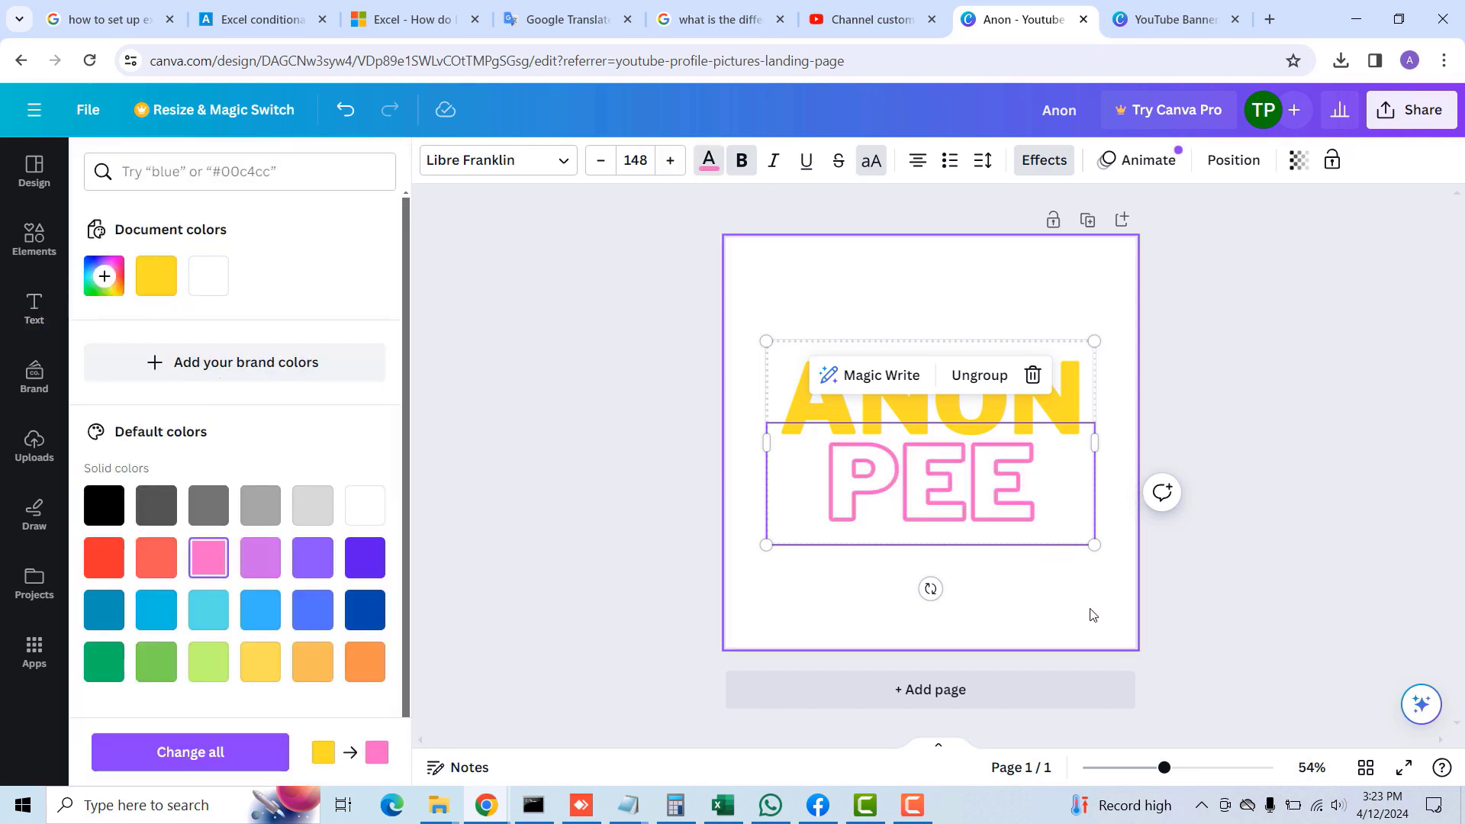
{"action": "left_click", "coordinate": [1341, 478]}
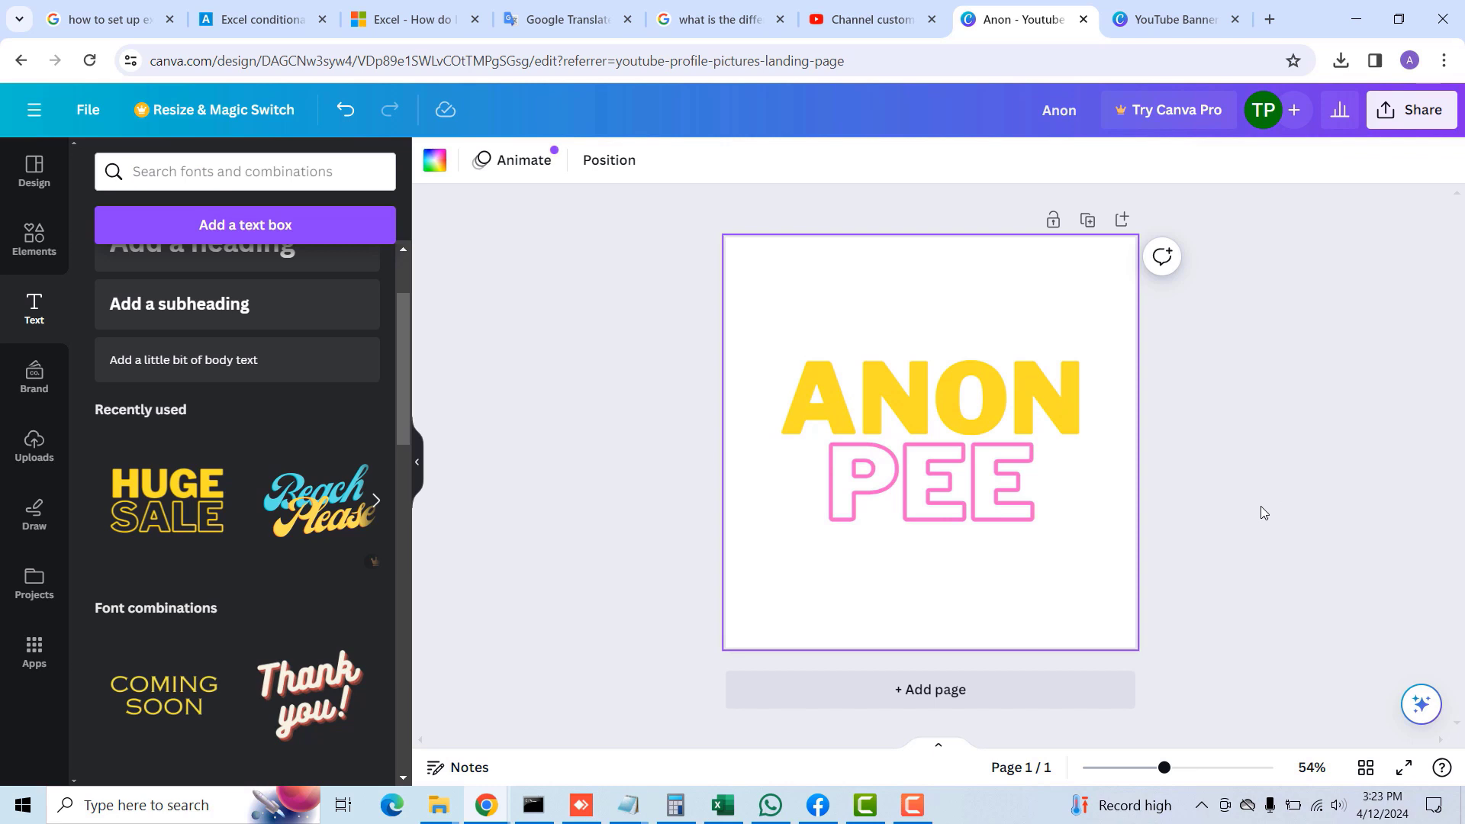
Step: Download the finished profile picture design as a PNG file
{"action": "left_click", "coordinate": [1421, 114]}
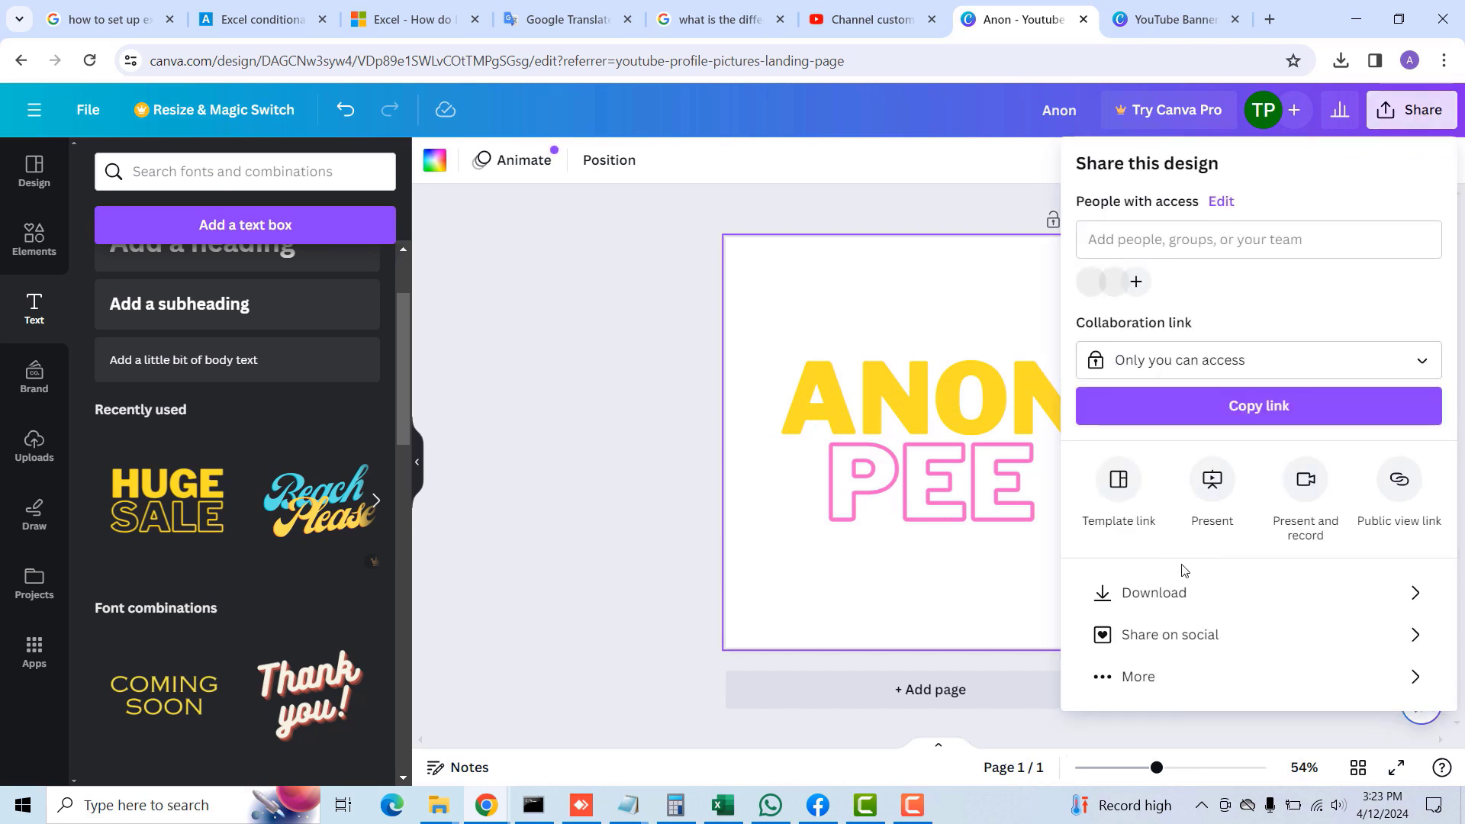
{"action": "left_click", "coordinate": [1262, 595]}
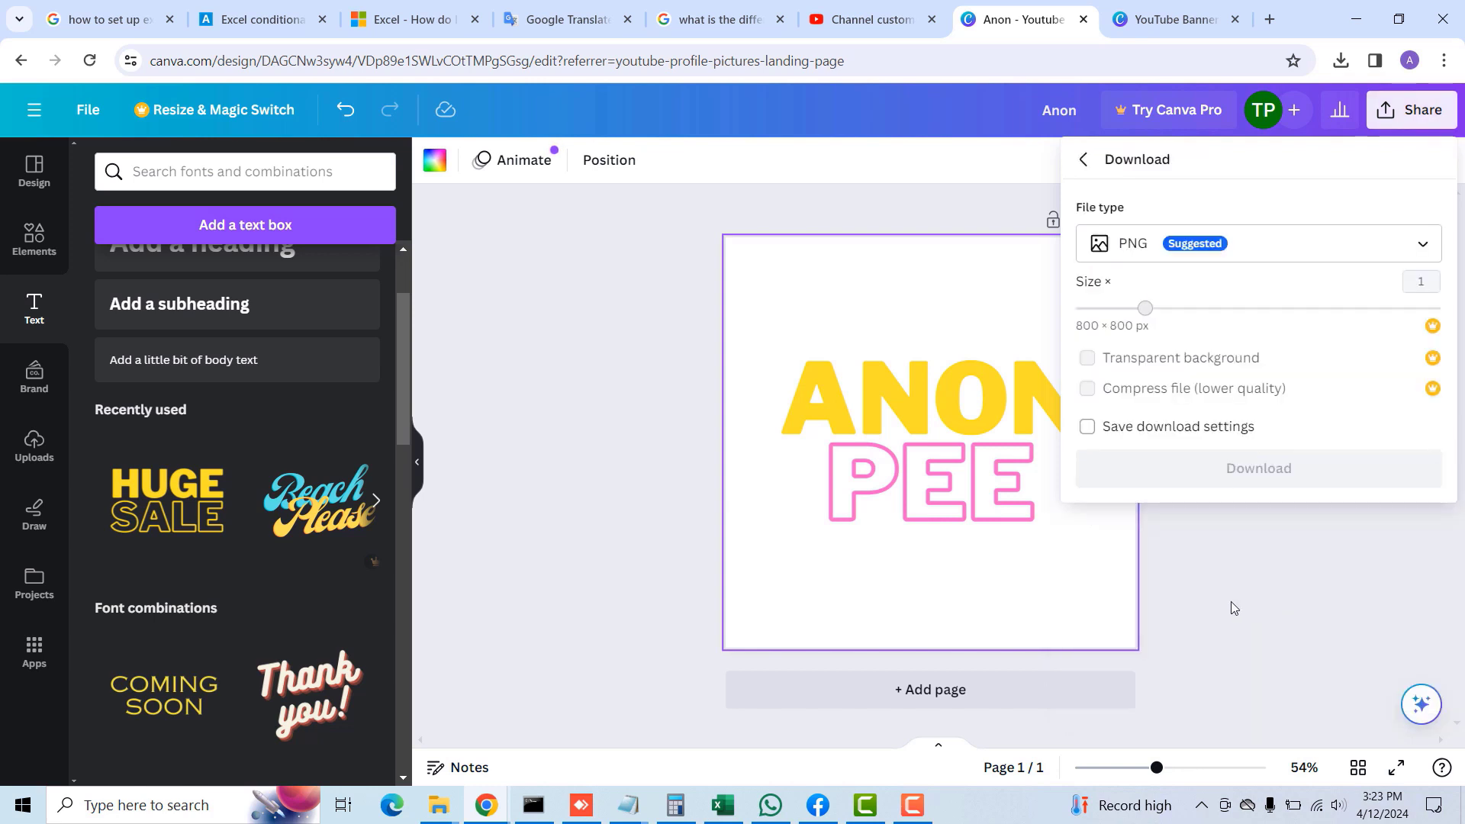
{"action": "left_click", "coordinate": [1424, 246]}
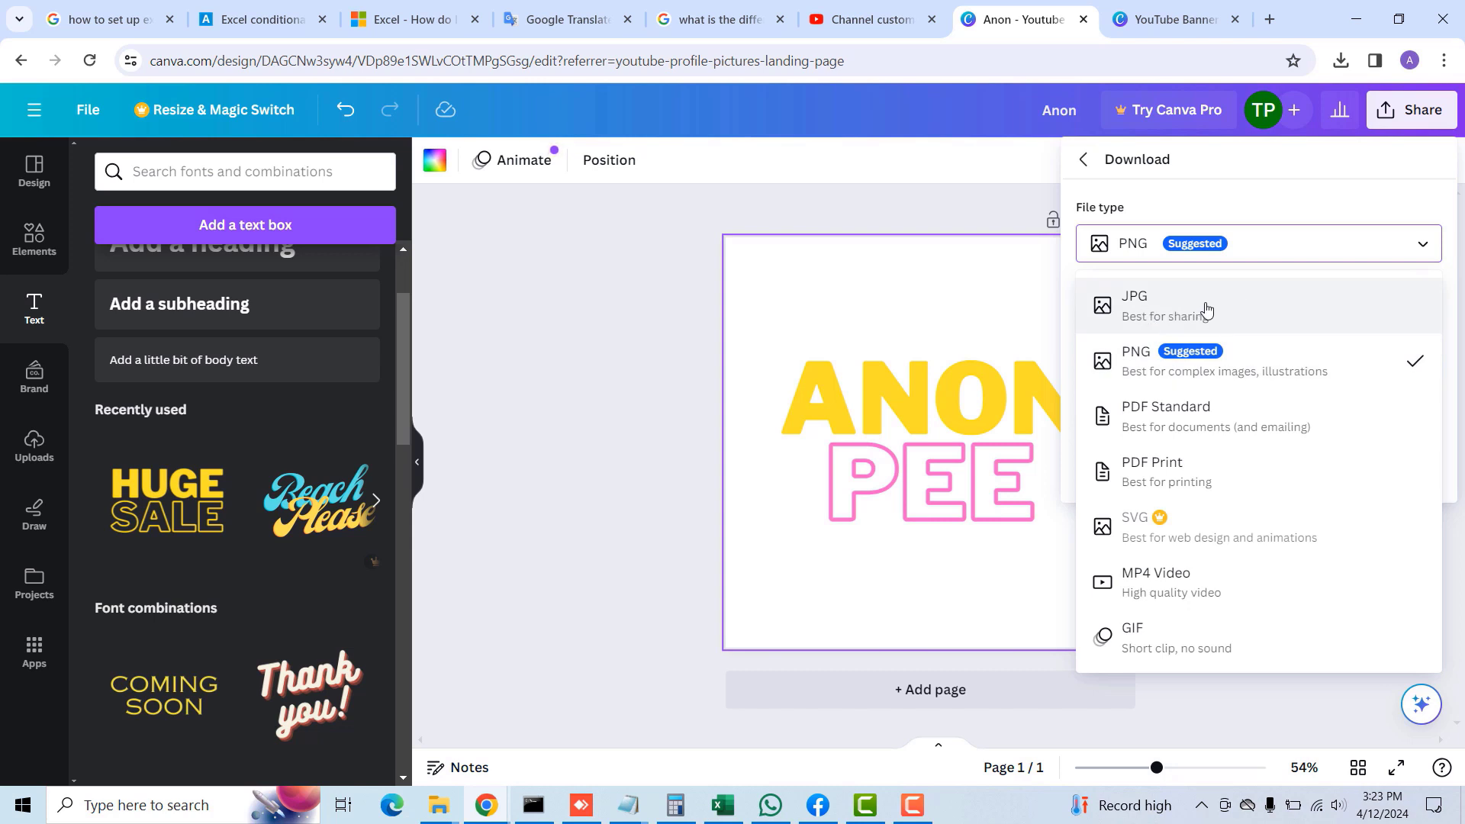
{"action": "left_click", "coordinate": [1273, 366]}
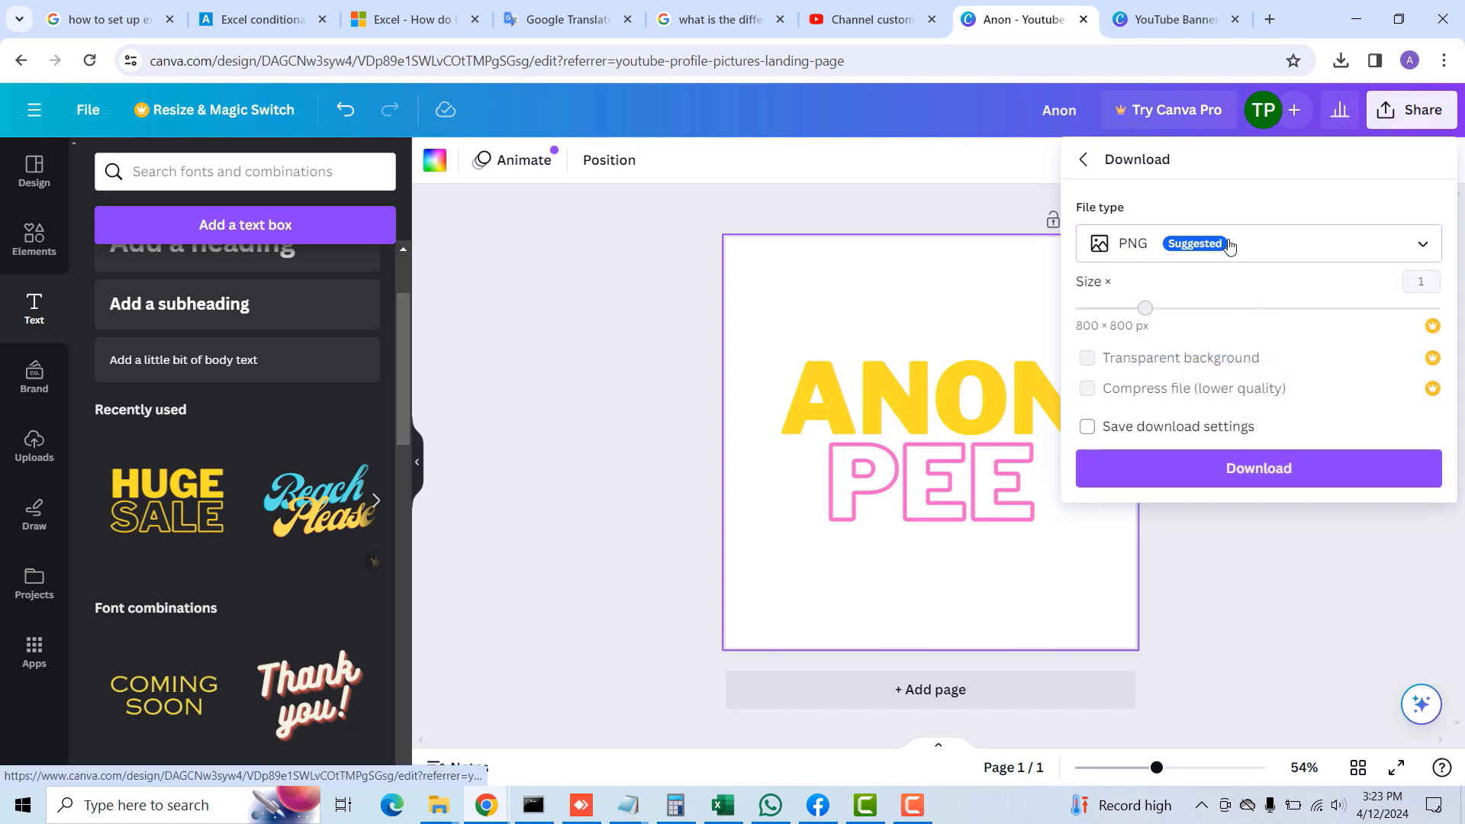
{"action": "left_click", "coordinate": [1261, 470]}
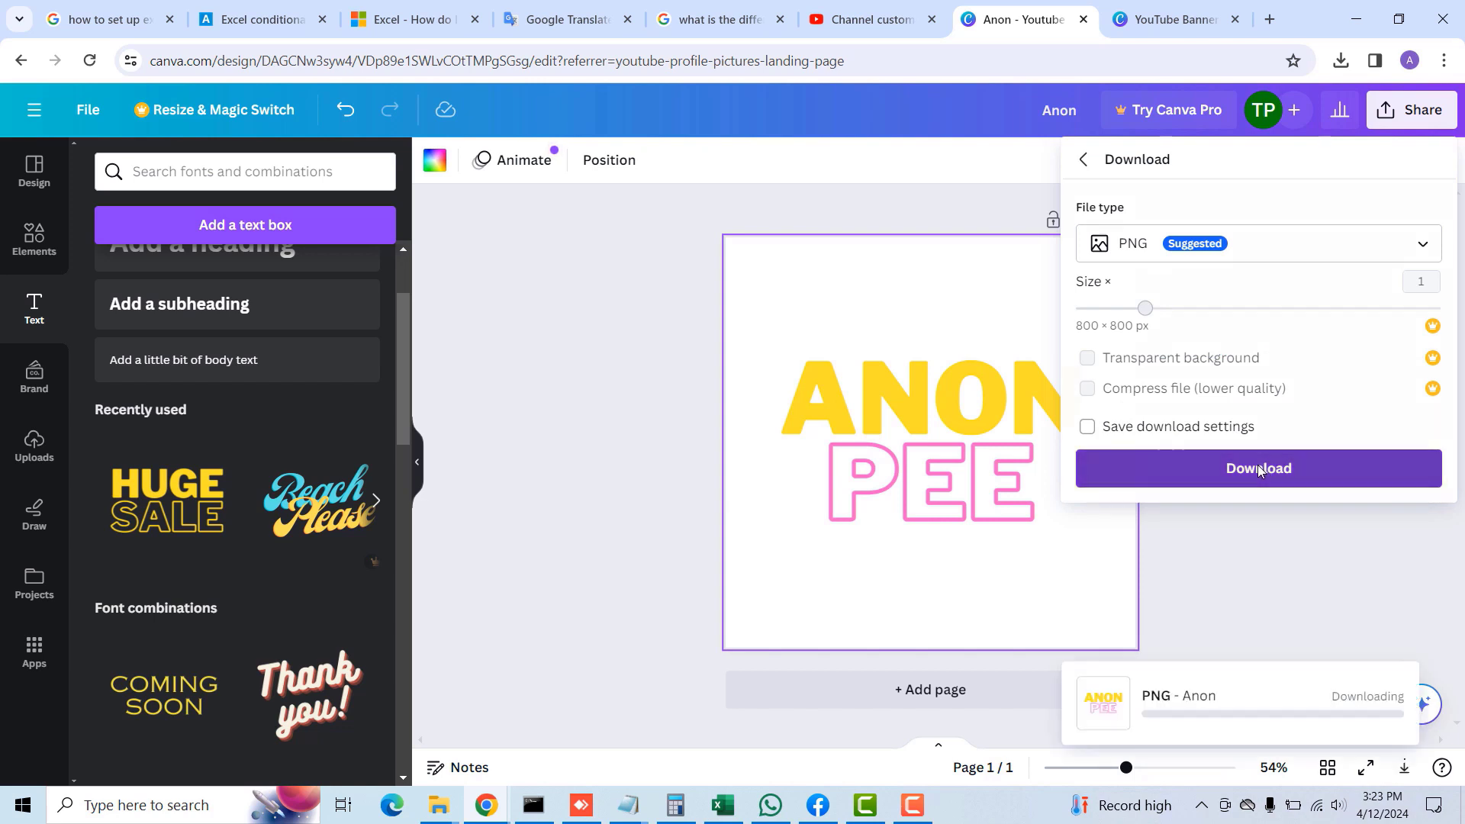
Step: Check the profile picture size and file requirements in YouTube Studio's branding settings, and return to the Canva design
{"action": "left_click", "coordinate": [876, 20]}
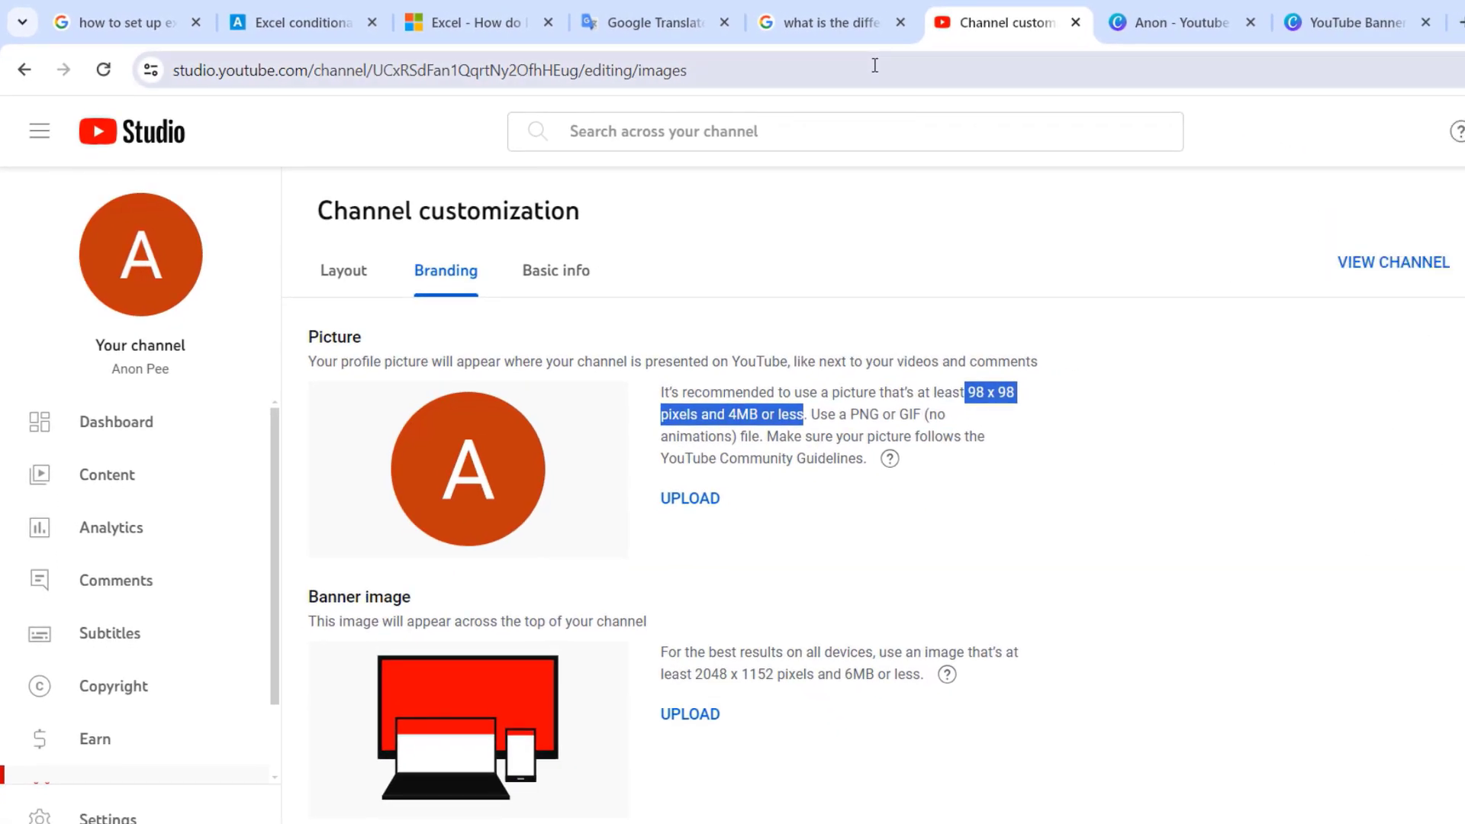
{"action": "left_click", "coordinate": [1161, 471]}
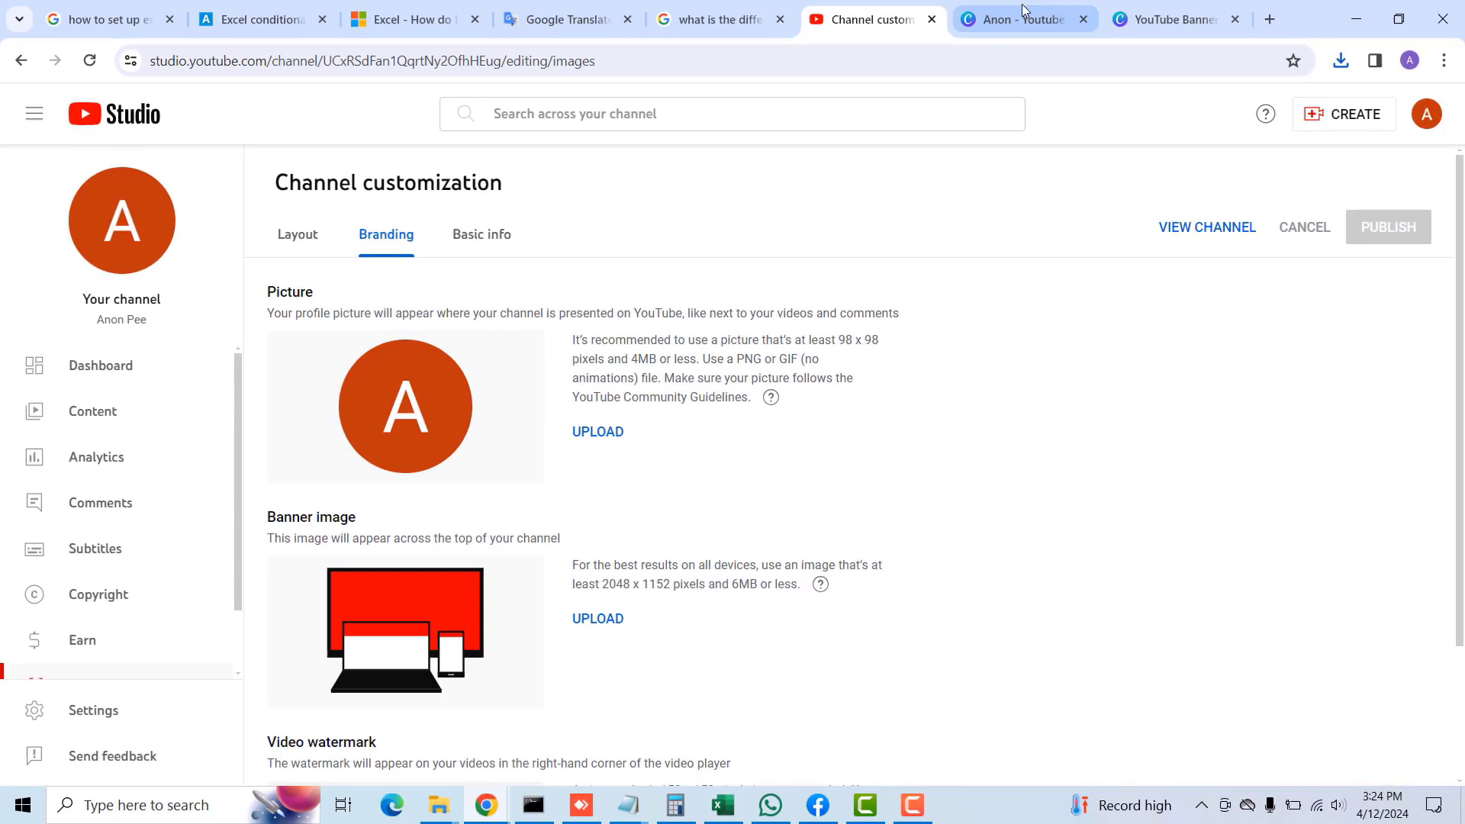
{"action": "left_click", "coordinate": [1025, 12]}
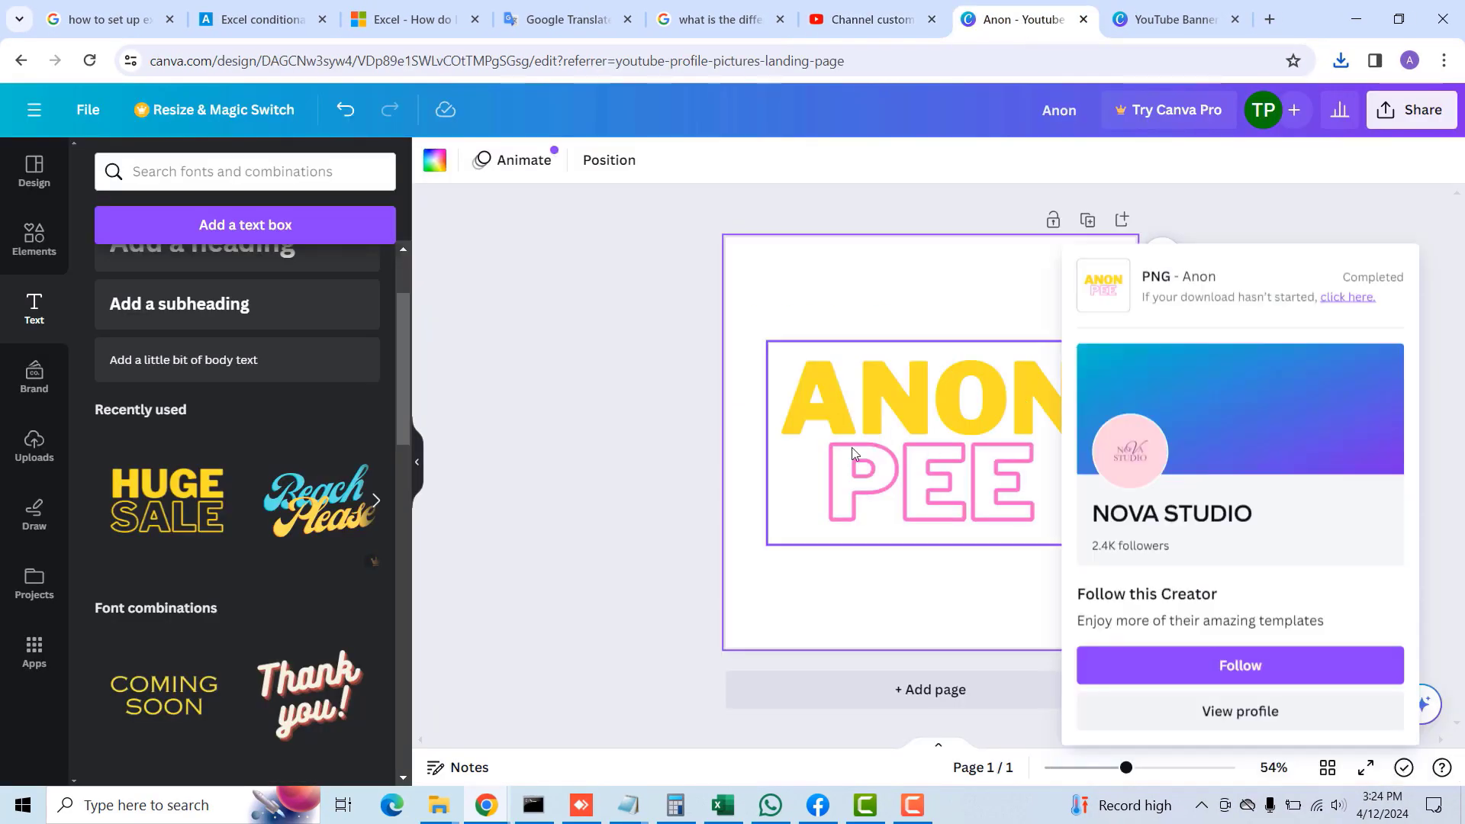
{"action": "left_click", "coordinate": [1346, 226]}
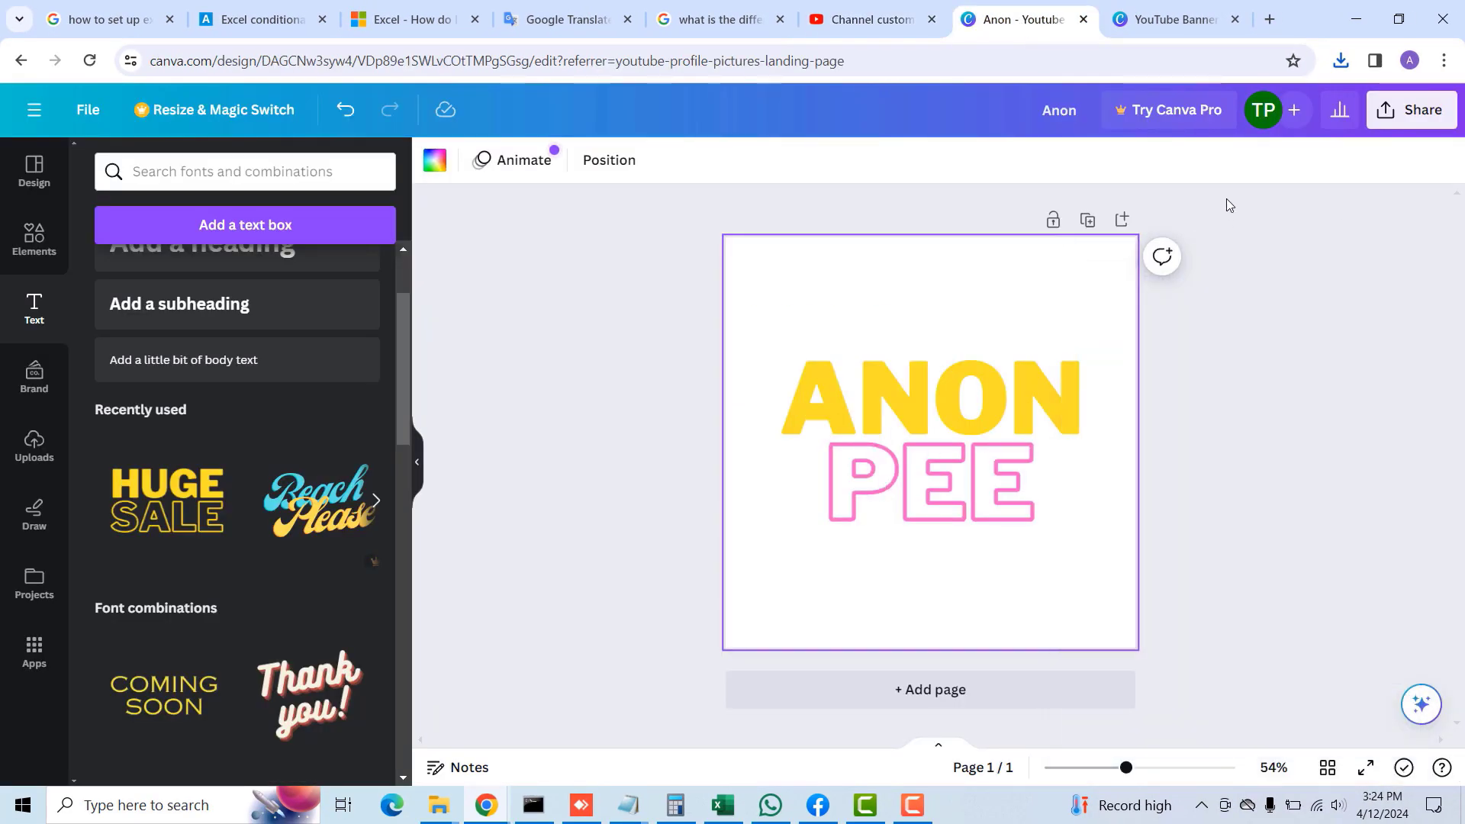
Step: Start a blank YouTube banner design from Canva's YouTube Banner Maker page
{"action": "left_click", "coordinate": [1179, 20]}
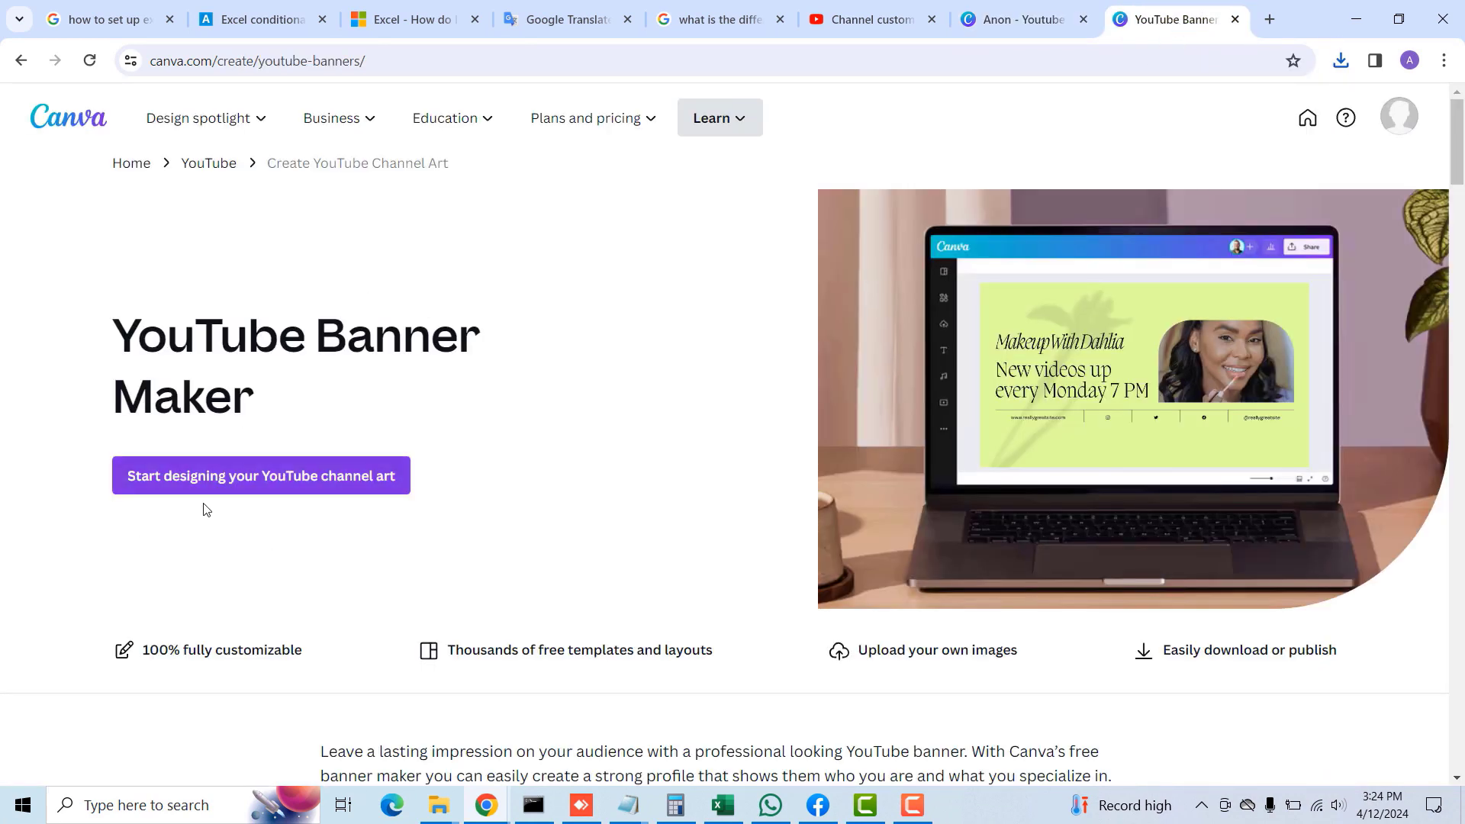
{"action": "left_click", "coordinate": [268, 479]}
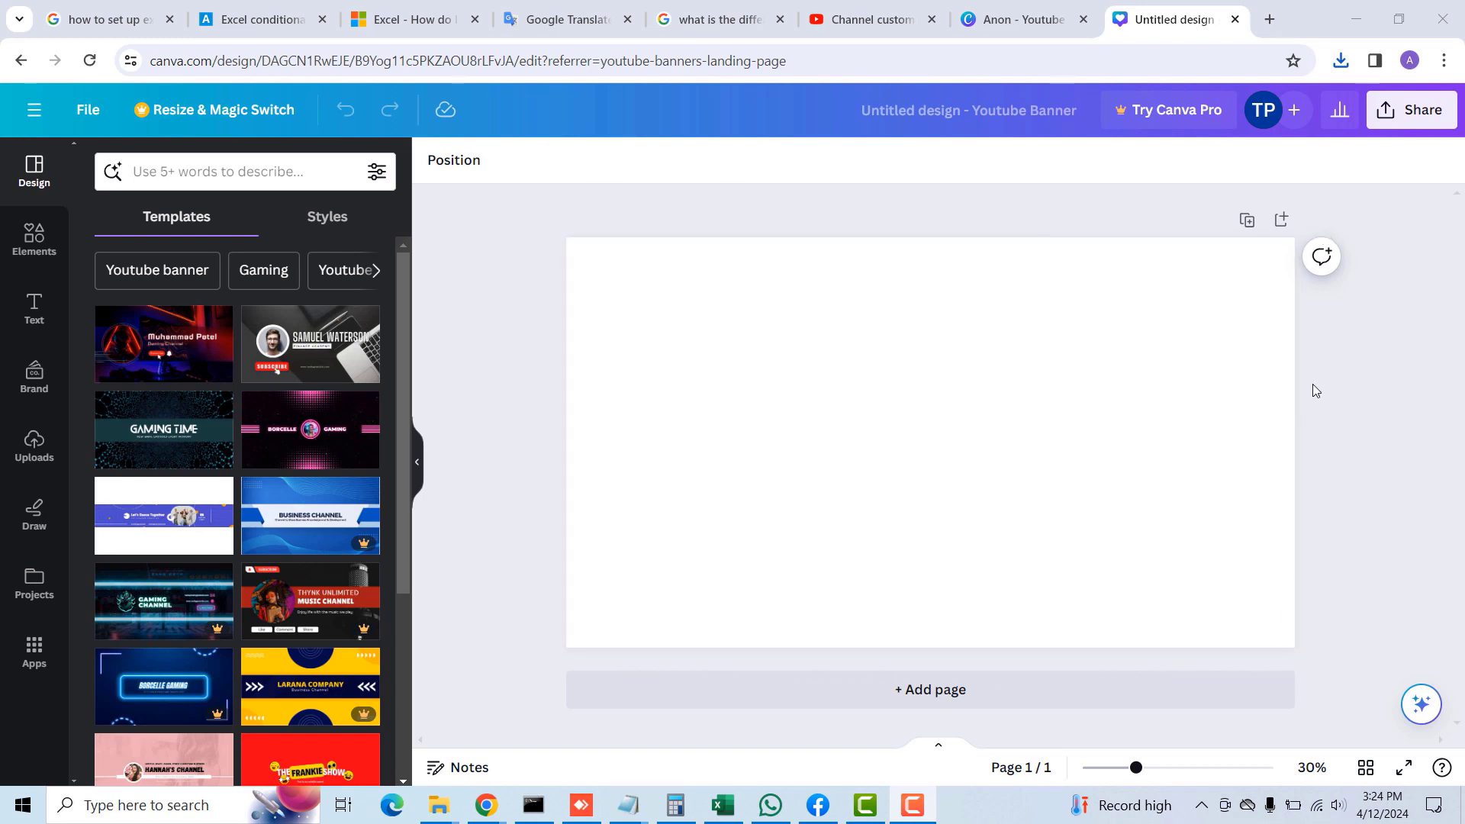
{"action": "left_click", "coordinate": [32, 239]}
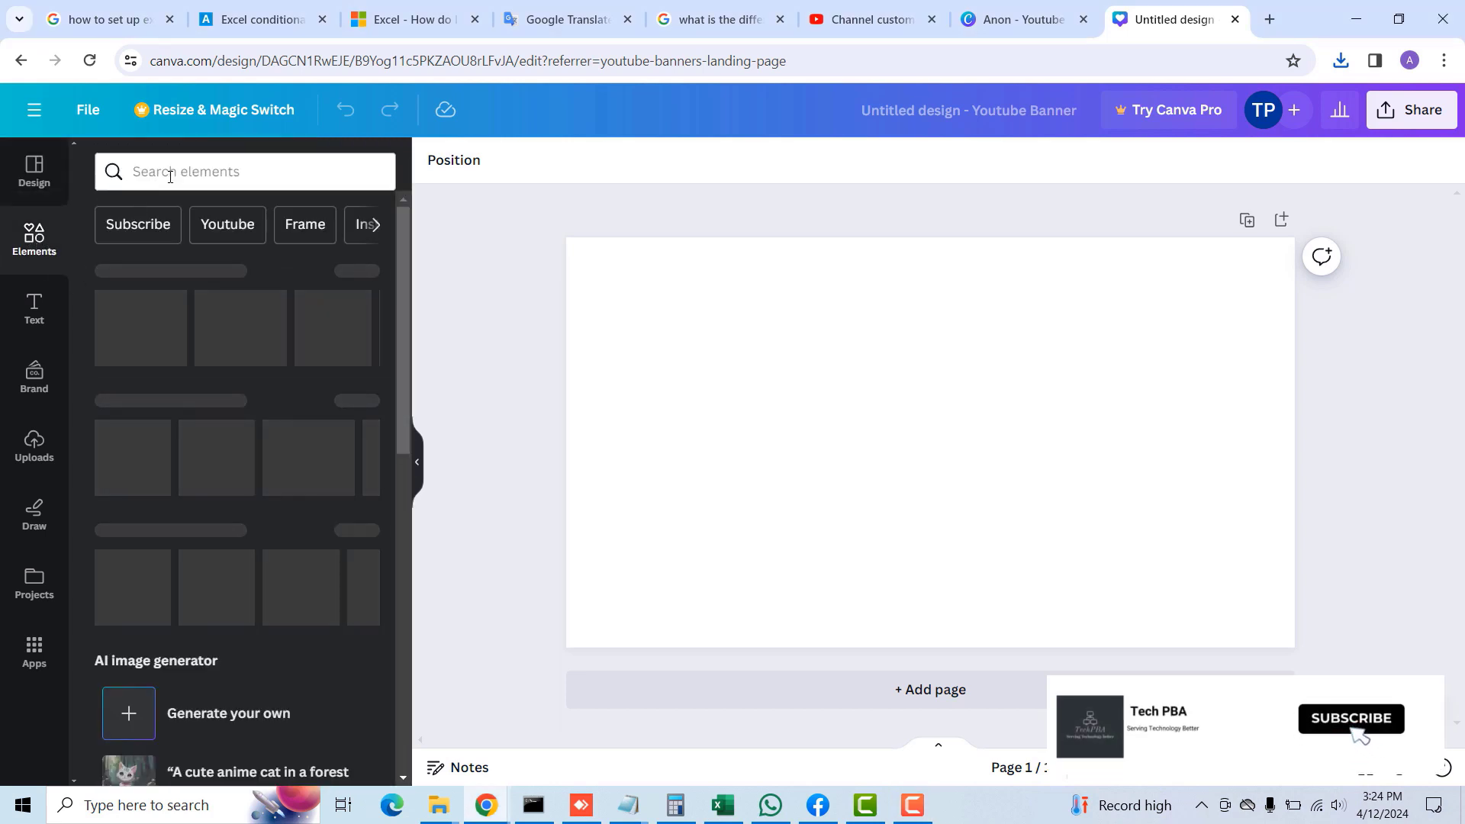
Step: Insert the yellow "HUGE SALE" text combination on the banner and replace its two lines with the two words of the channel name
{"action": "left_click", "coordinate": [32, 314]}
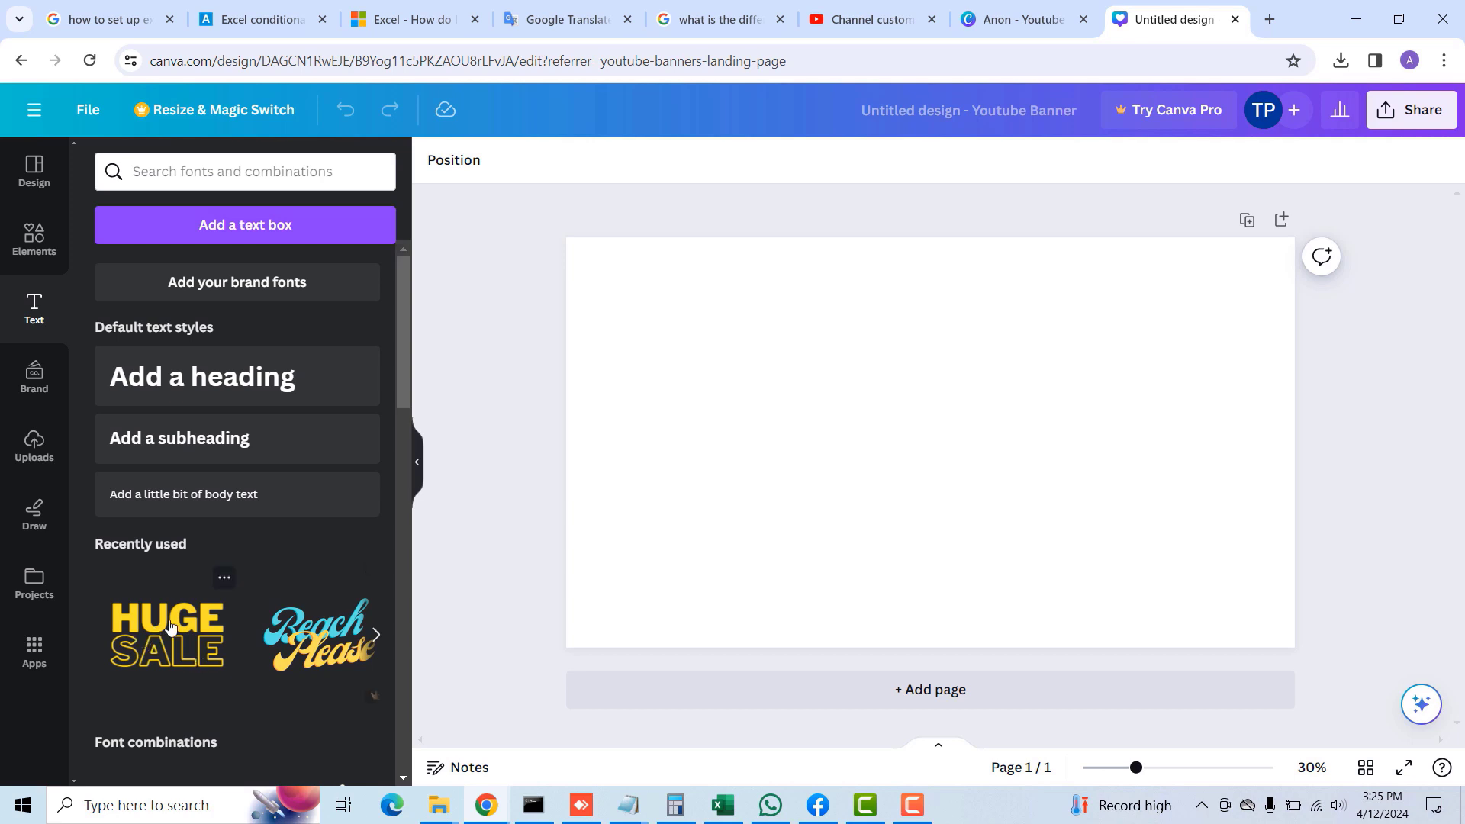
{"action": "left_click", "coordinate": [171, 627]}
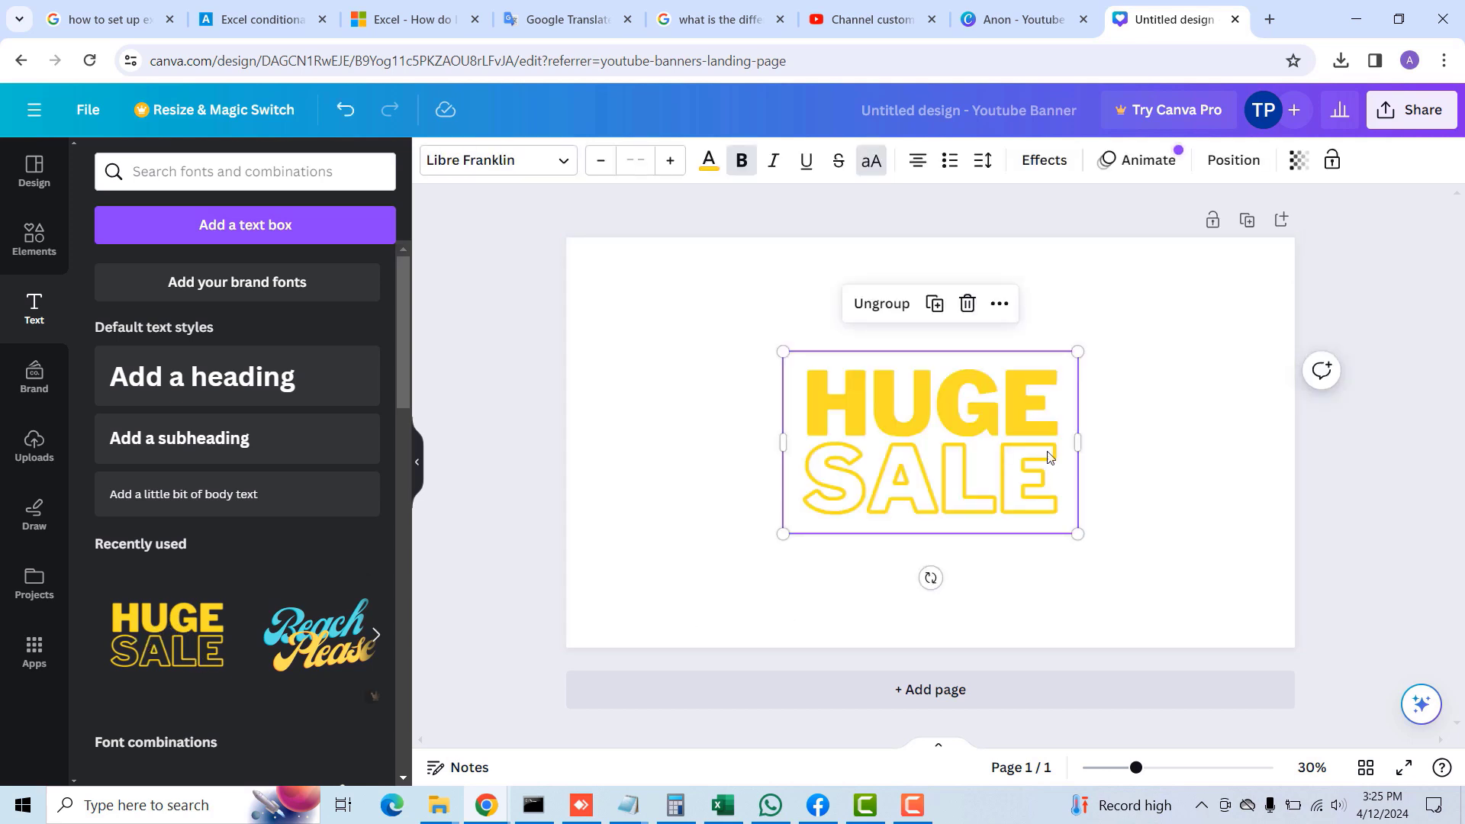
{"action": "left_click", "coordinate": [1047, 409]}
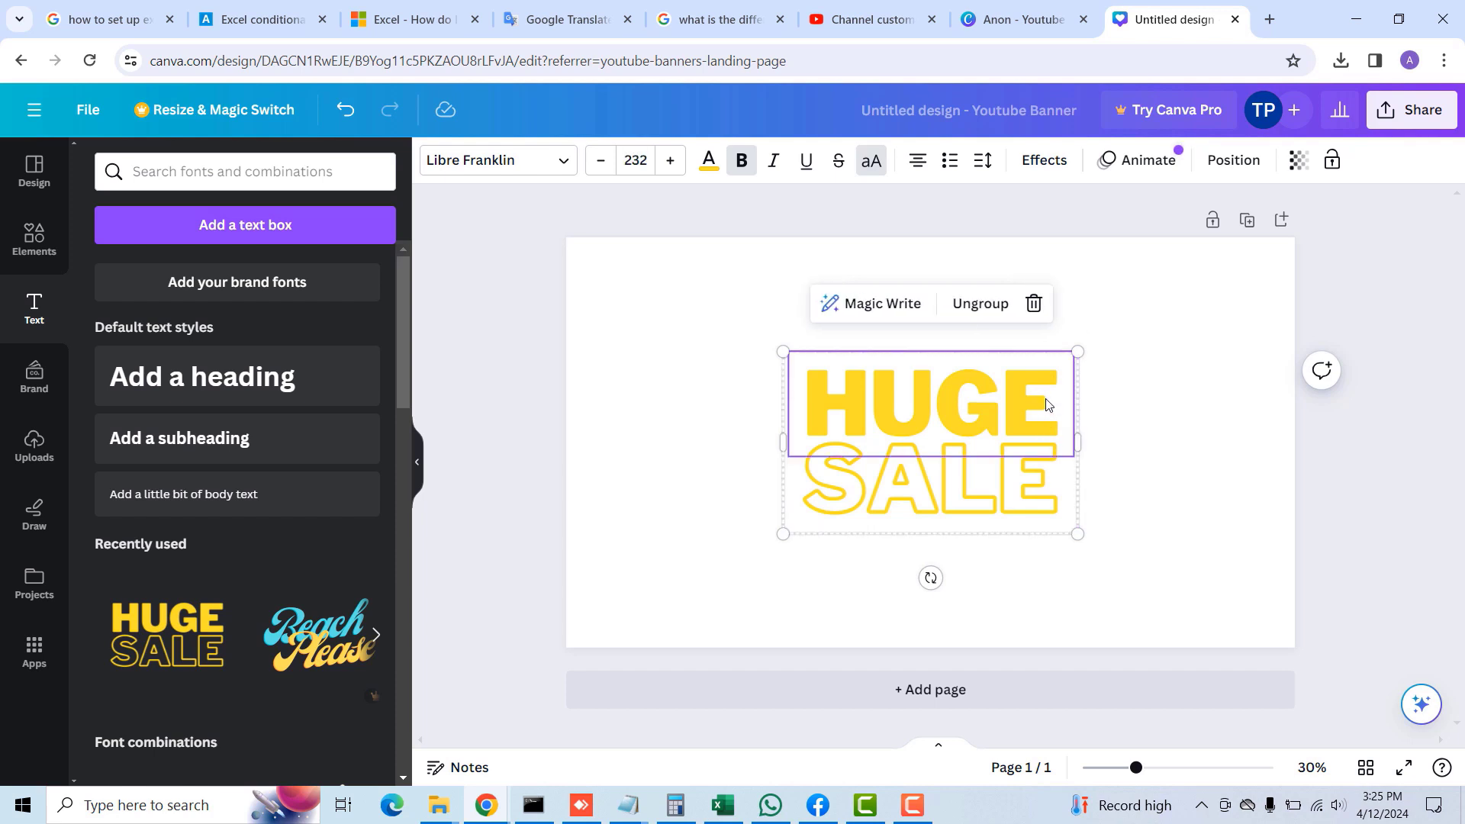
{"action": "left_click", "coordinate": [1047, 405]}
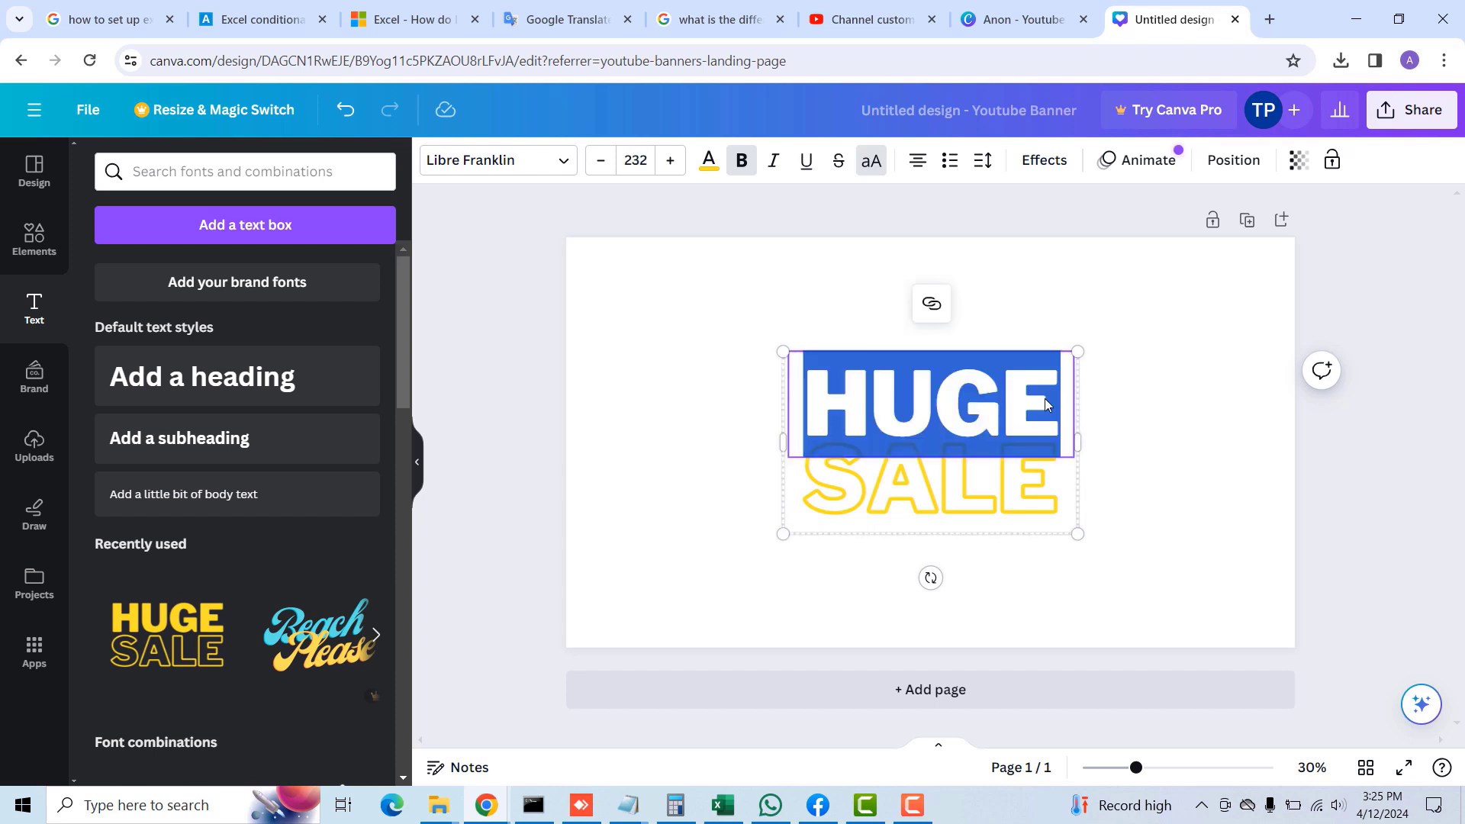
{"action": "type", "text": "ANON"}
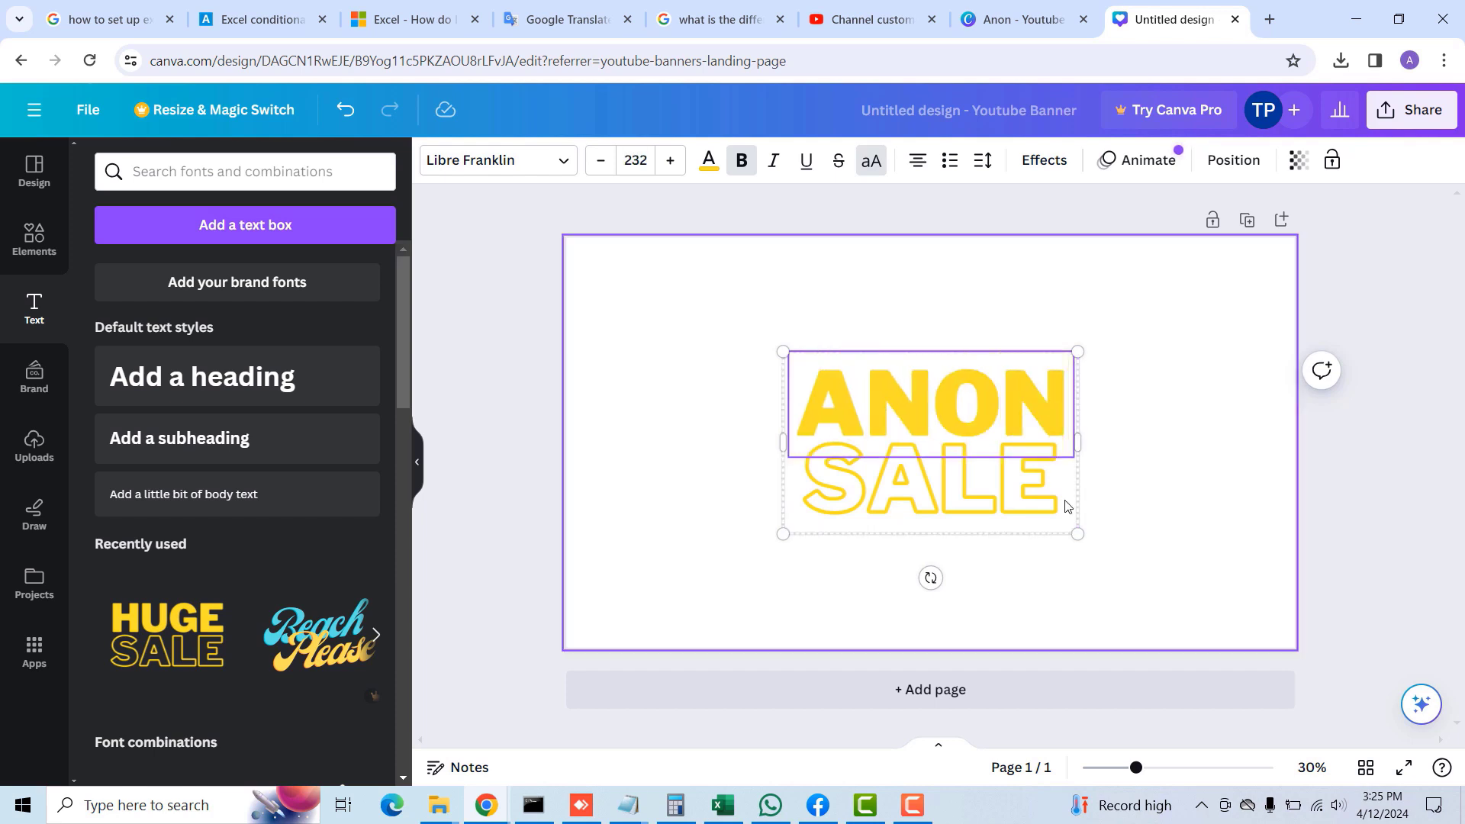
{"action": "left_click", "coordinate": [1058, 489]}
{"action": "left_click", "coordinate": [1058, 484]}
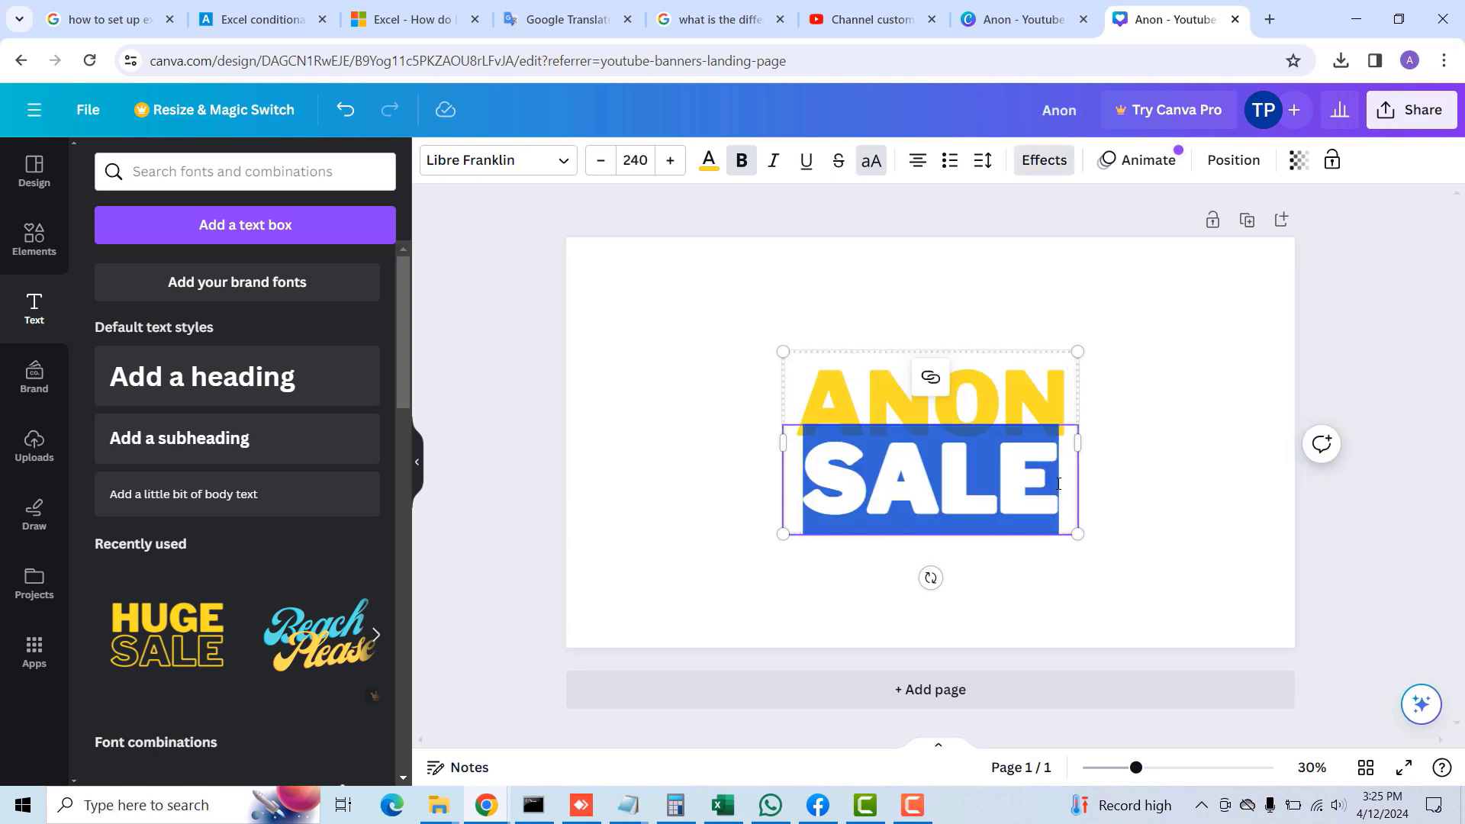
{"action": "type", "text": "PEE"}
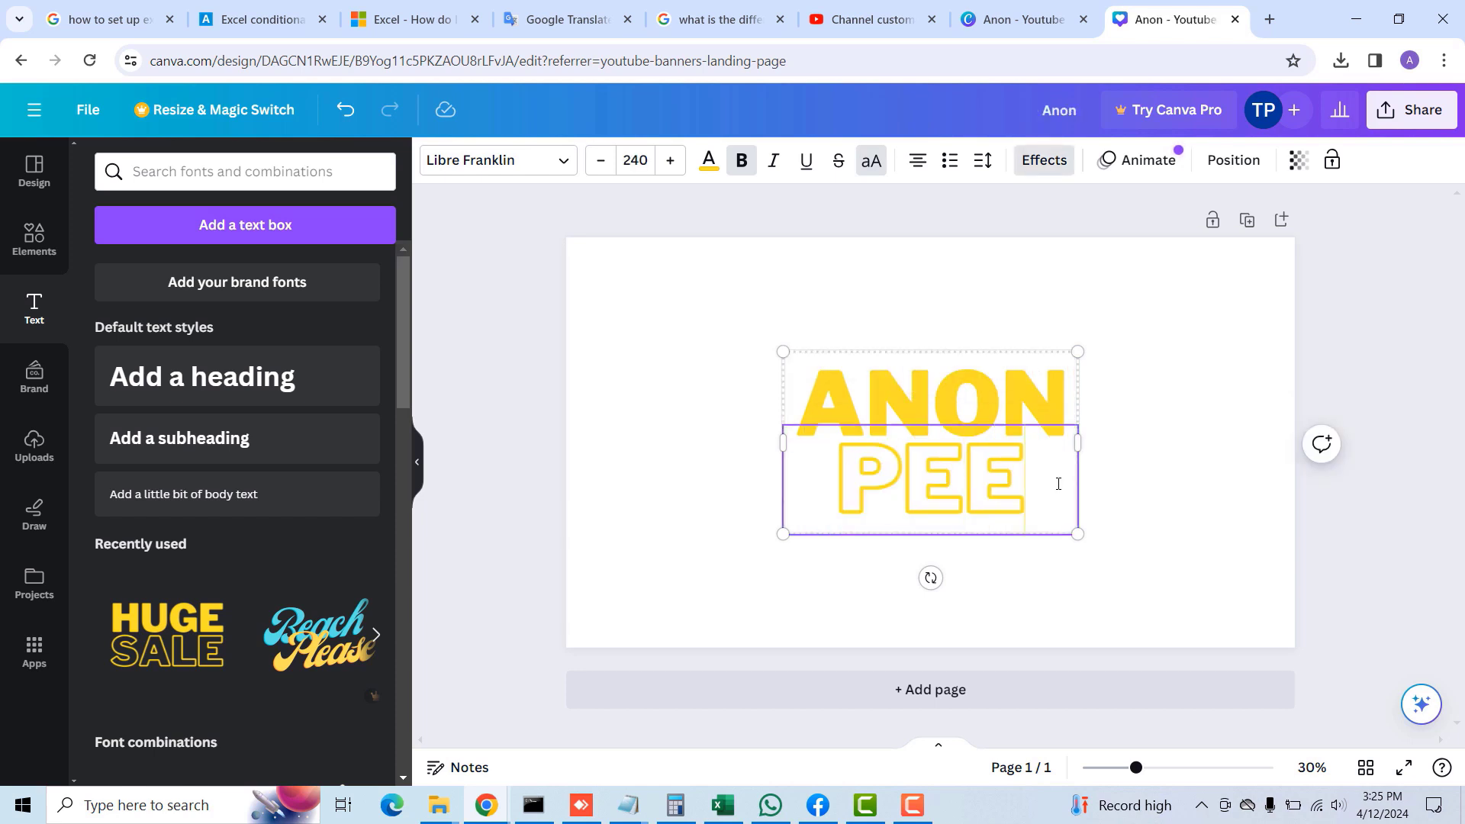
{"action": "left_click", "coordinate": [1140, 500]}
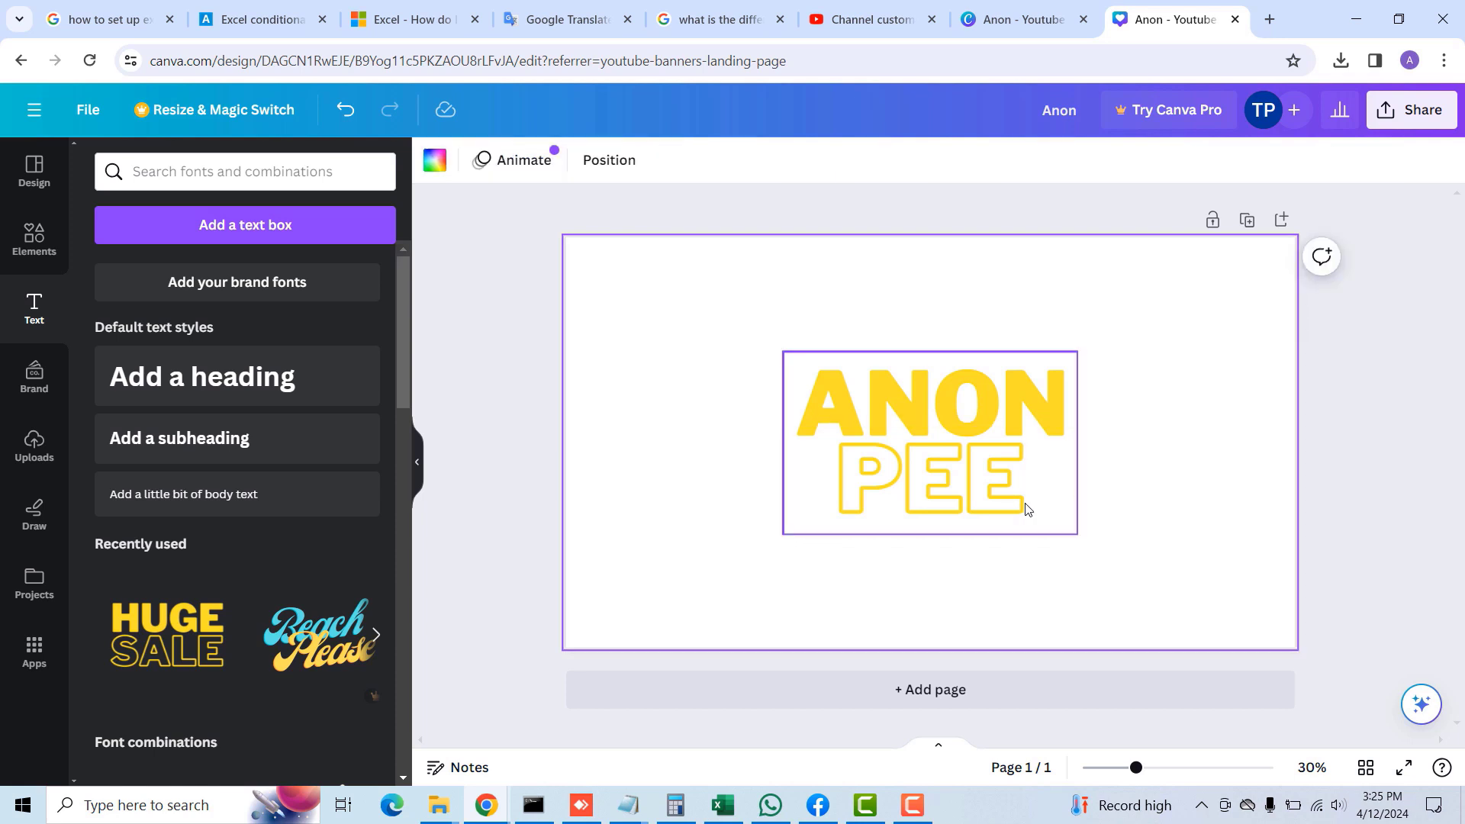
Step: Recolor the outlined lower word on the banner with the default solid pink
{"action": "left_click", "coordinate": [1032, 492]}
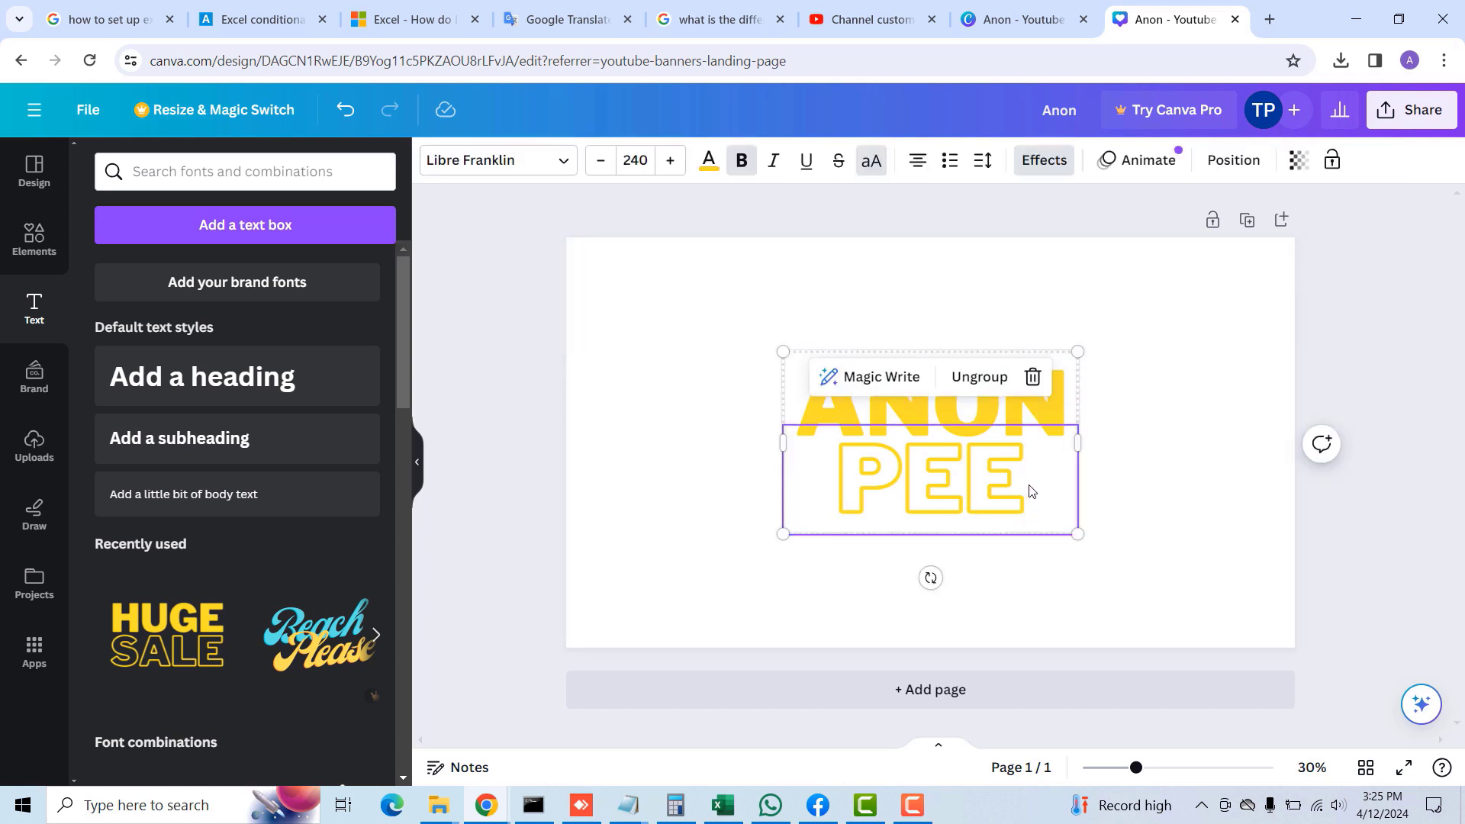
{"action": "left_click", "coordinate": [709, 161]}
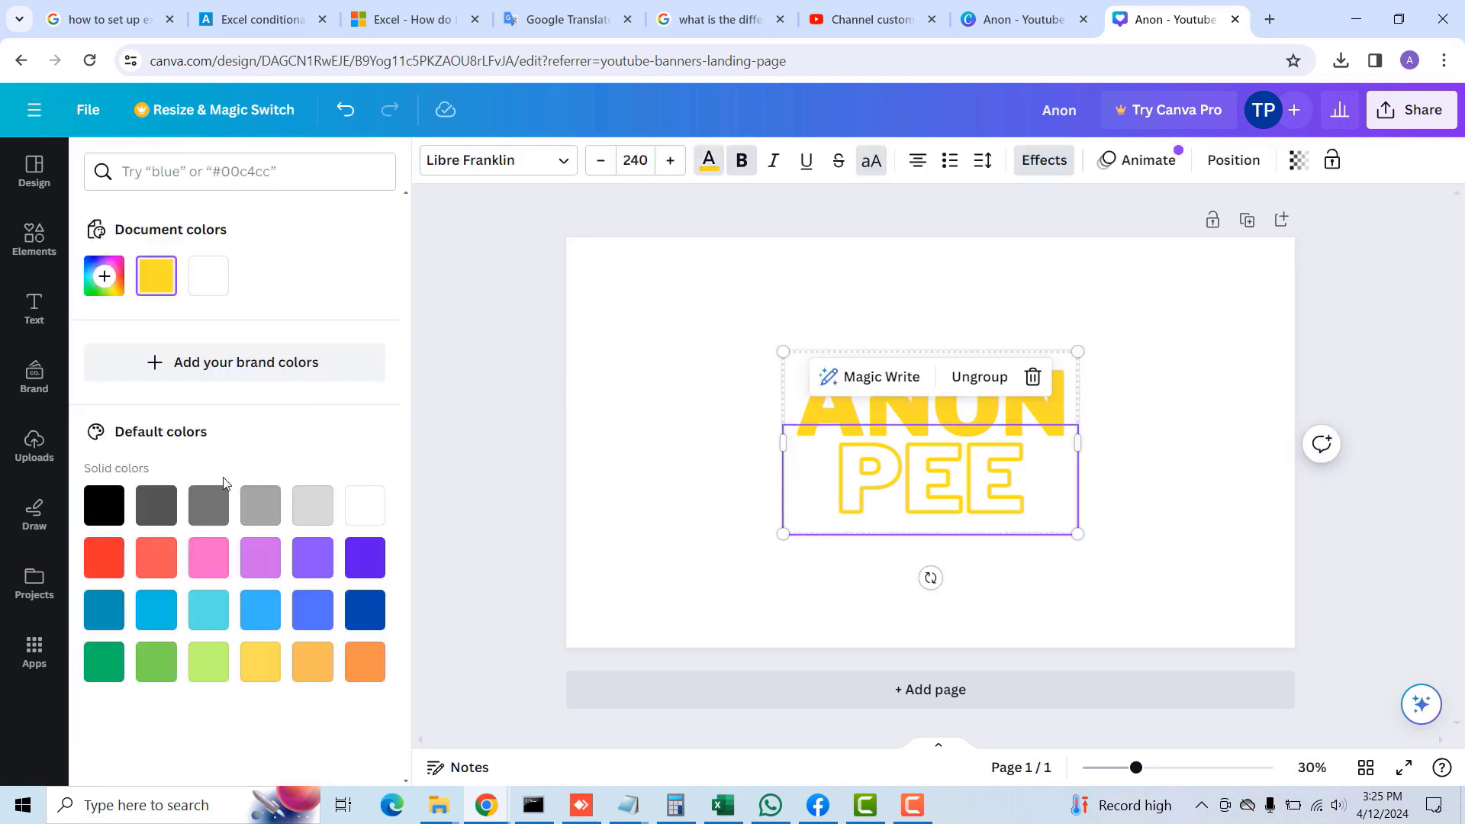
{"action": "left_click", "coordinate": [209, 558]}
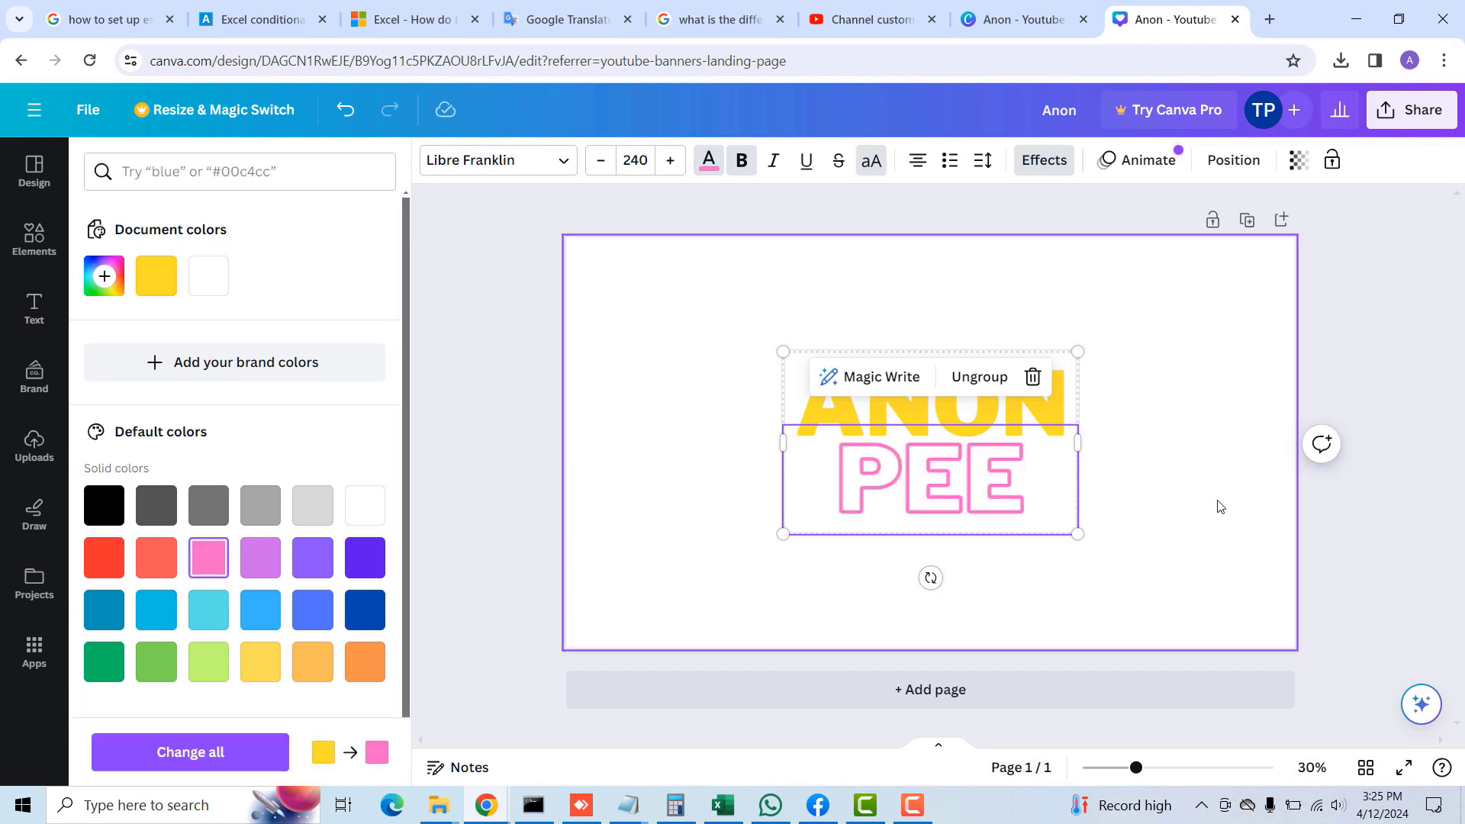
{"action": "left_click", "coordinate": [1177, 511]}
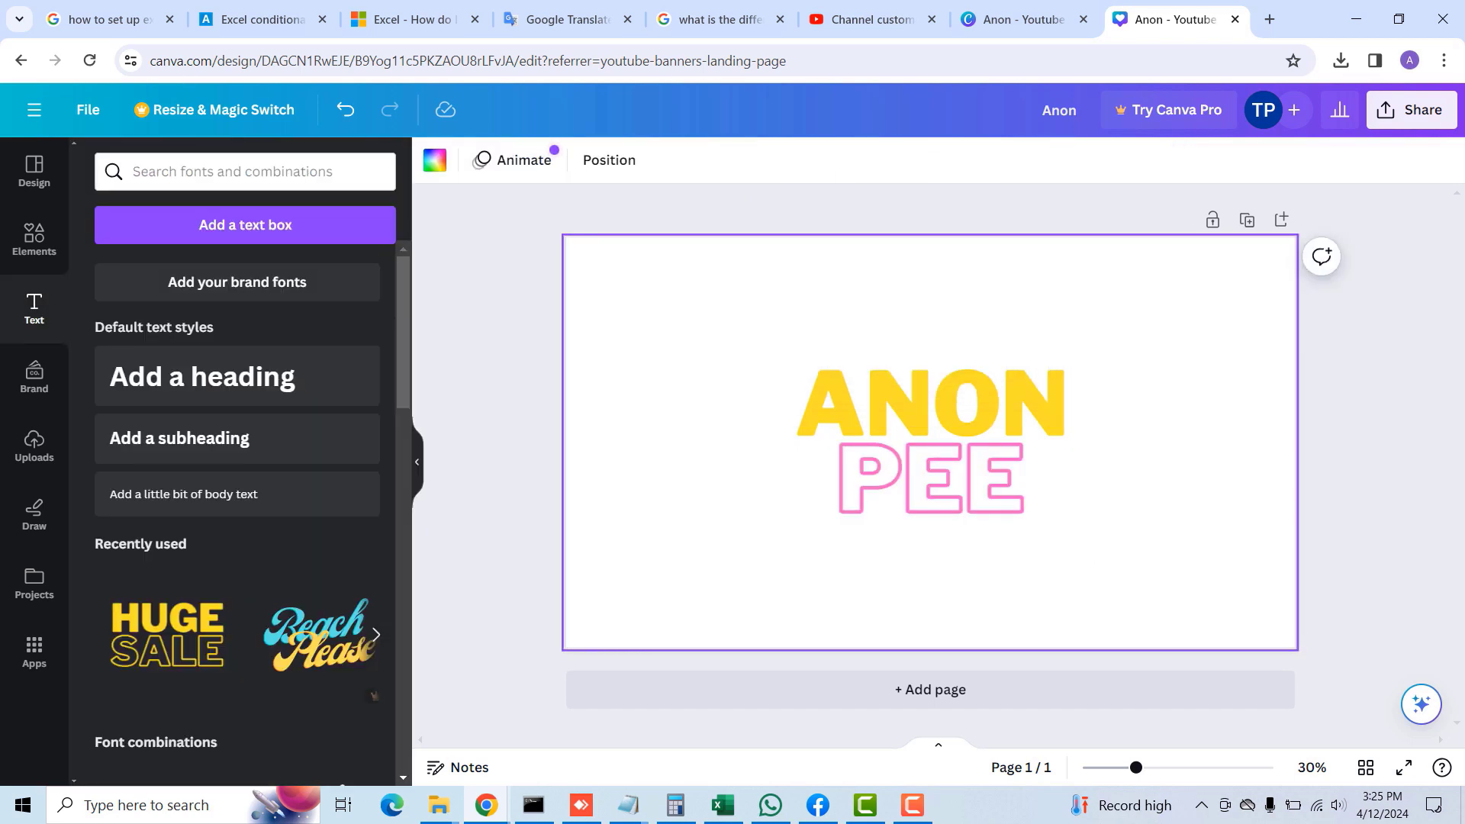
Step: Download the banner design as a PNG and check the browser's recent downloads for both design files
{"action": "left_click", "coordinate": [1412, 109]}
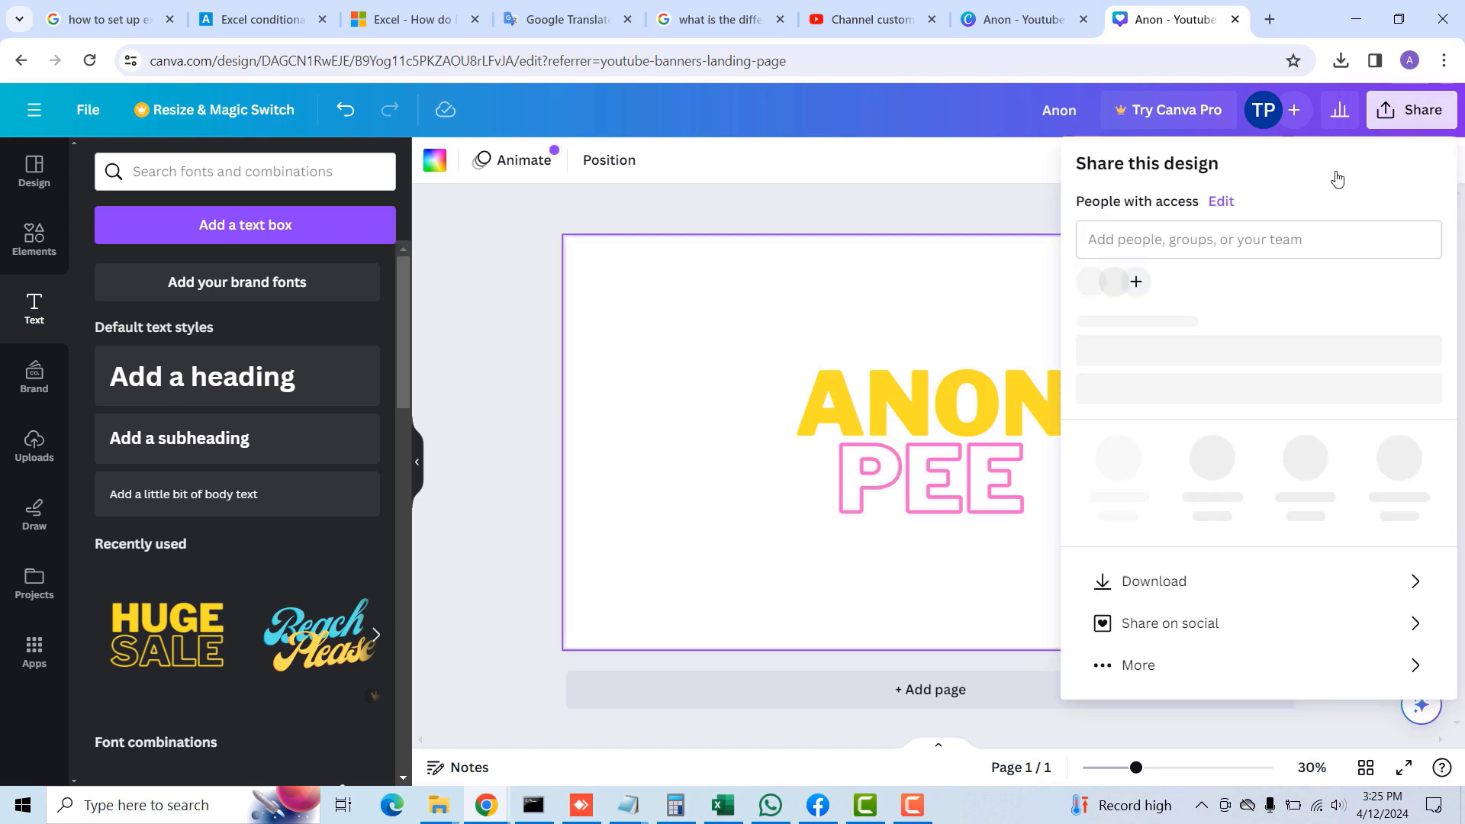
{"action": "left_click", "coordinate": [1211, 594]}
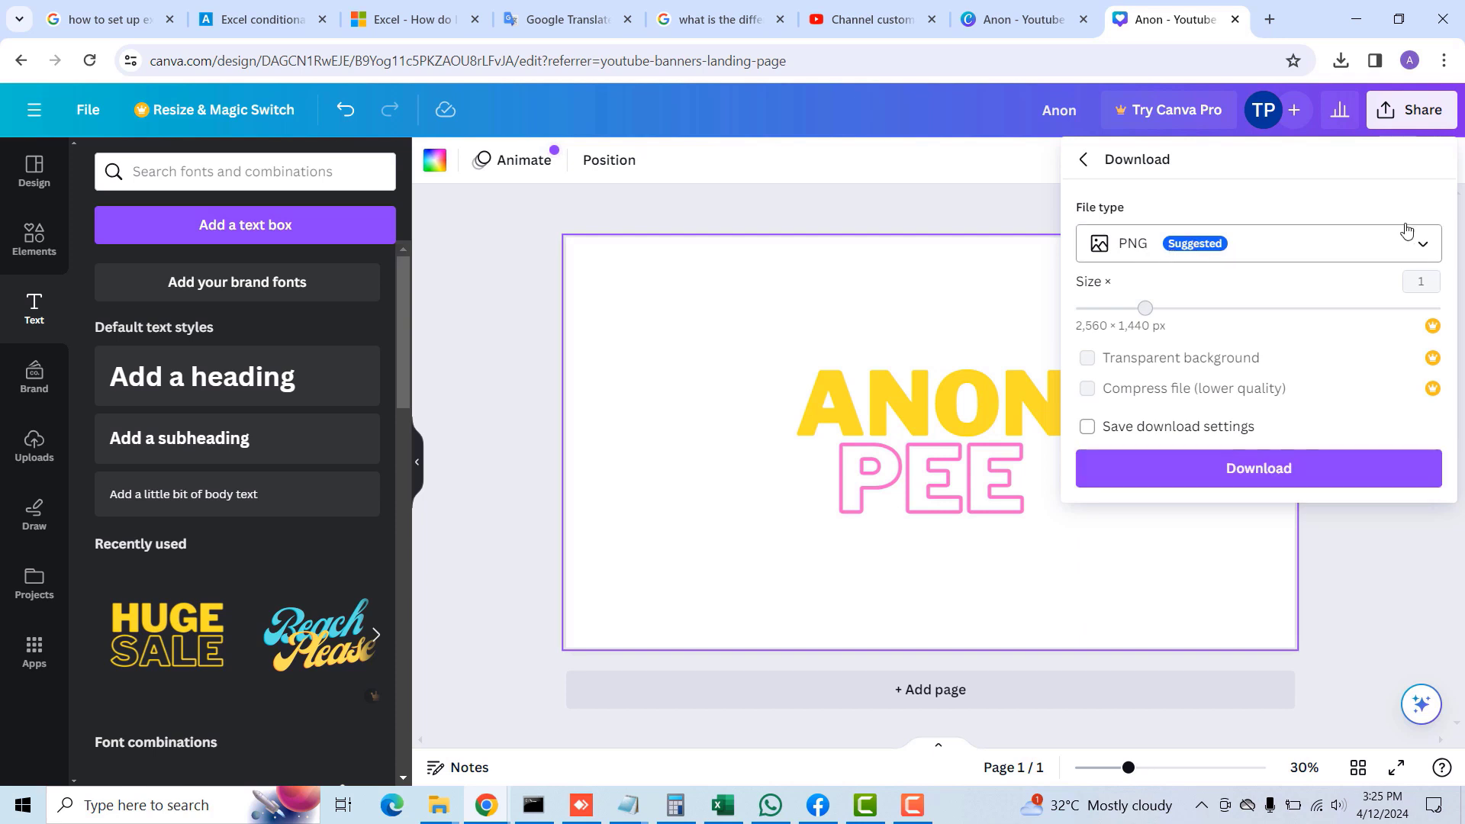
{"action": "left_click", "coordinate": [1273, 475]}
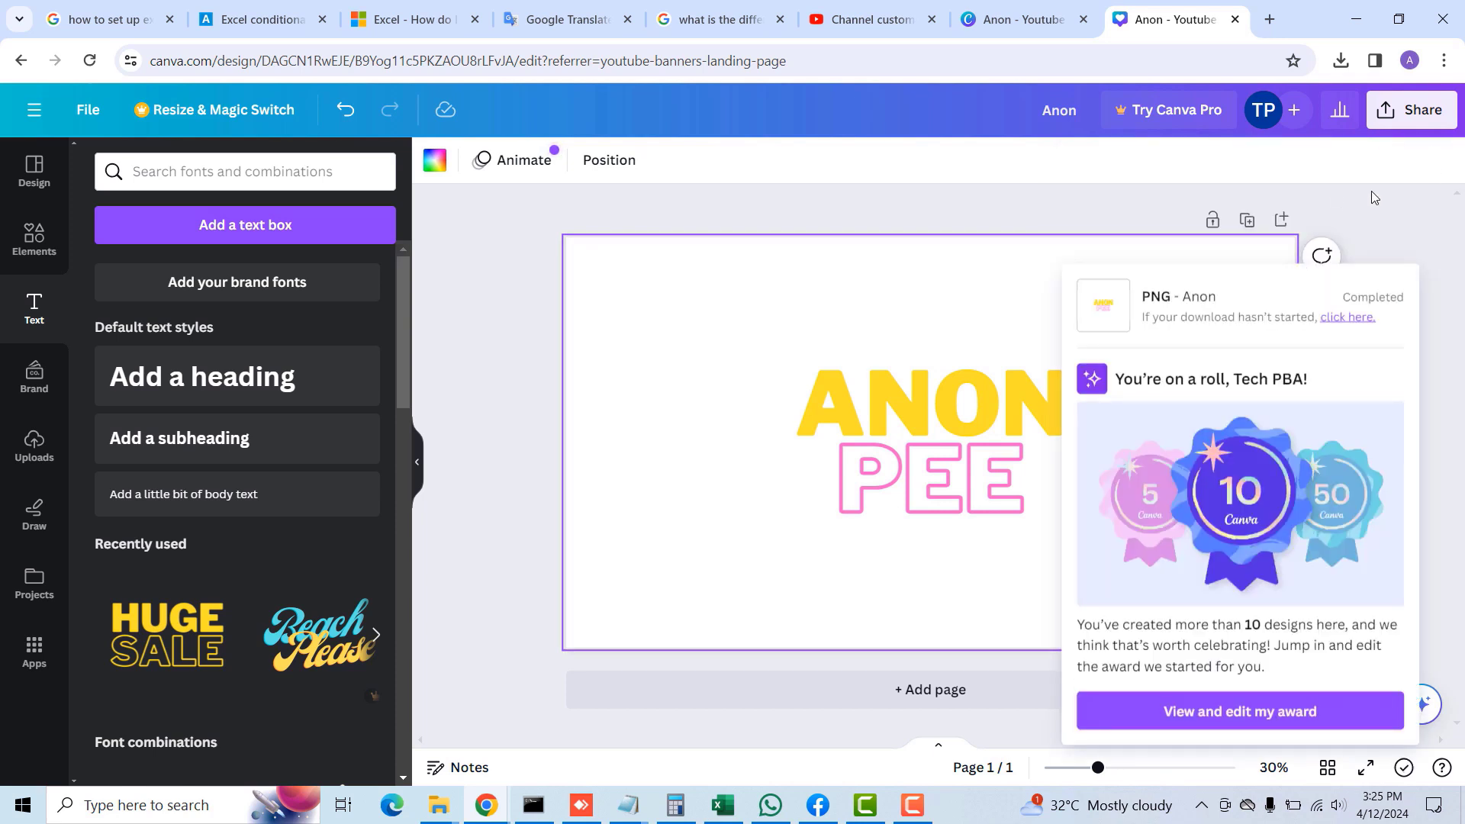
{"action": "left_click", "coordinate": [1341, 61]}
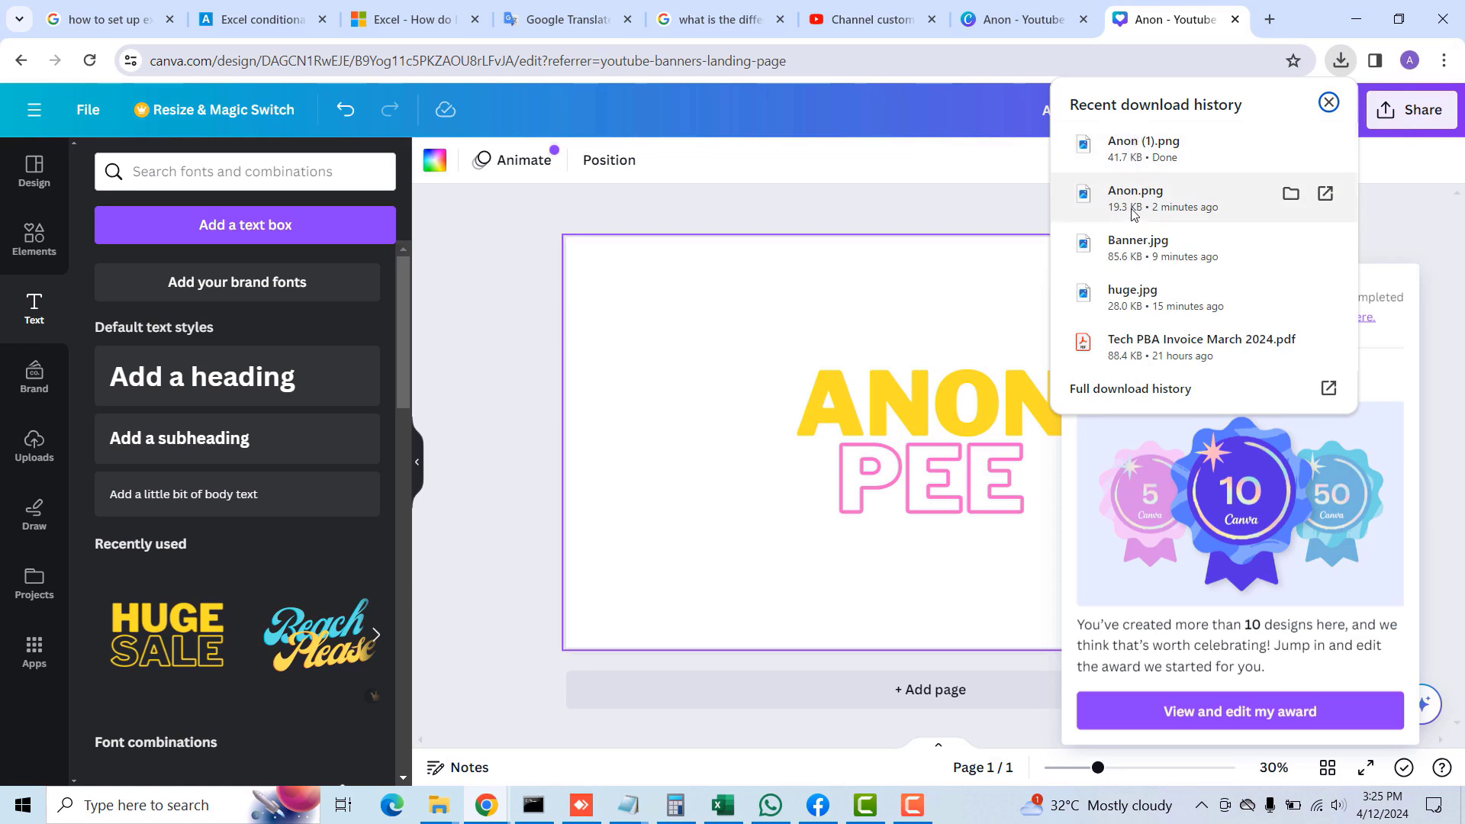
{"action": "left_click", "coordinate": [1369, 193]}
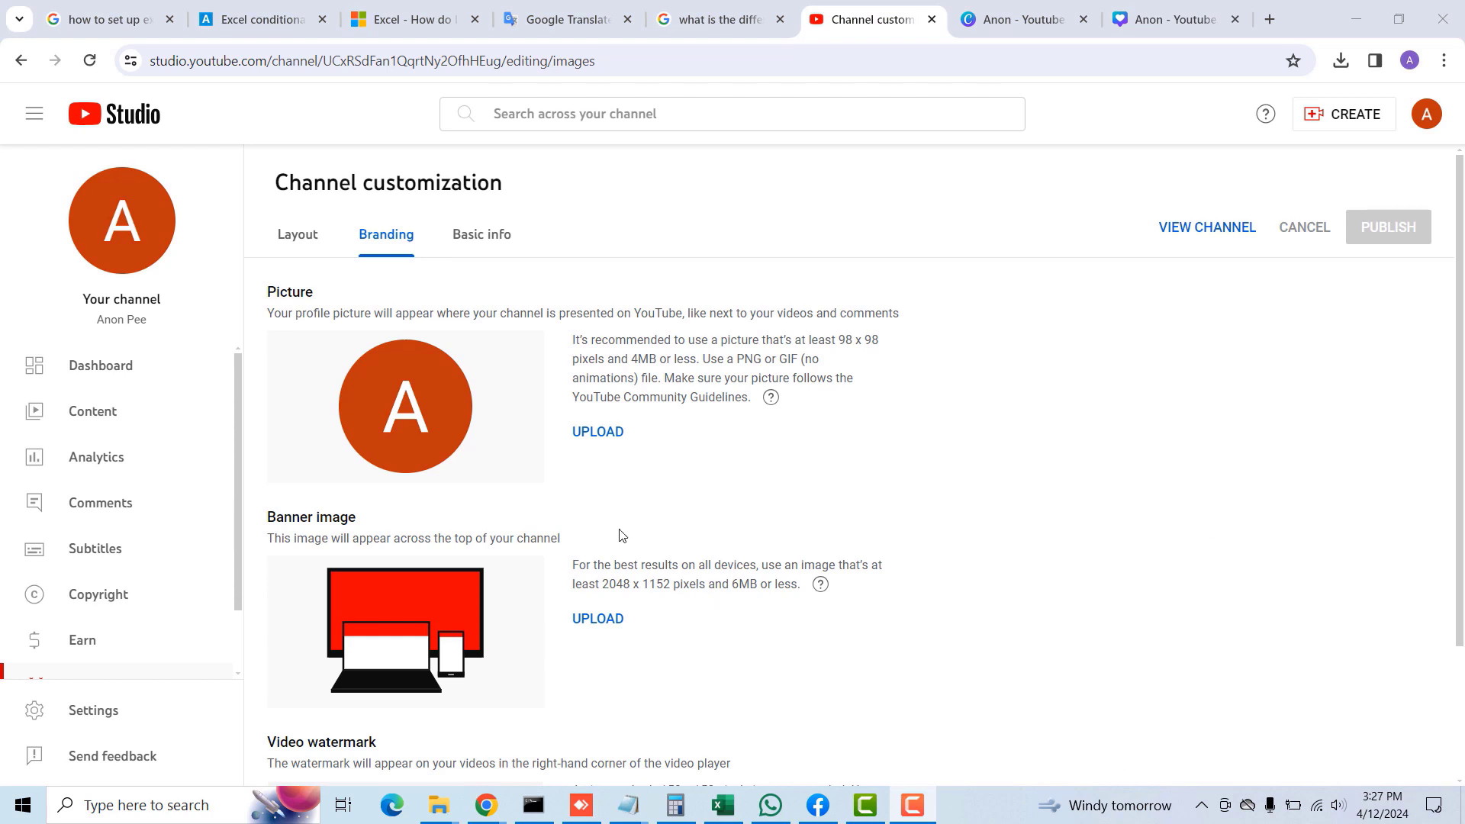
Step: Upload the "Profile Pic" image as the channel picture in YouTube Studio, keeping the default circular crop
{"action": "left_click", "coordinate": [597, 433]}
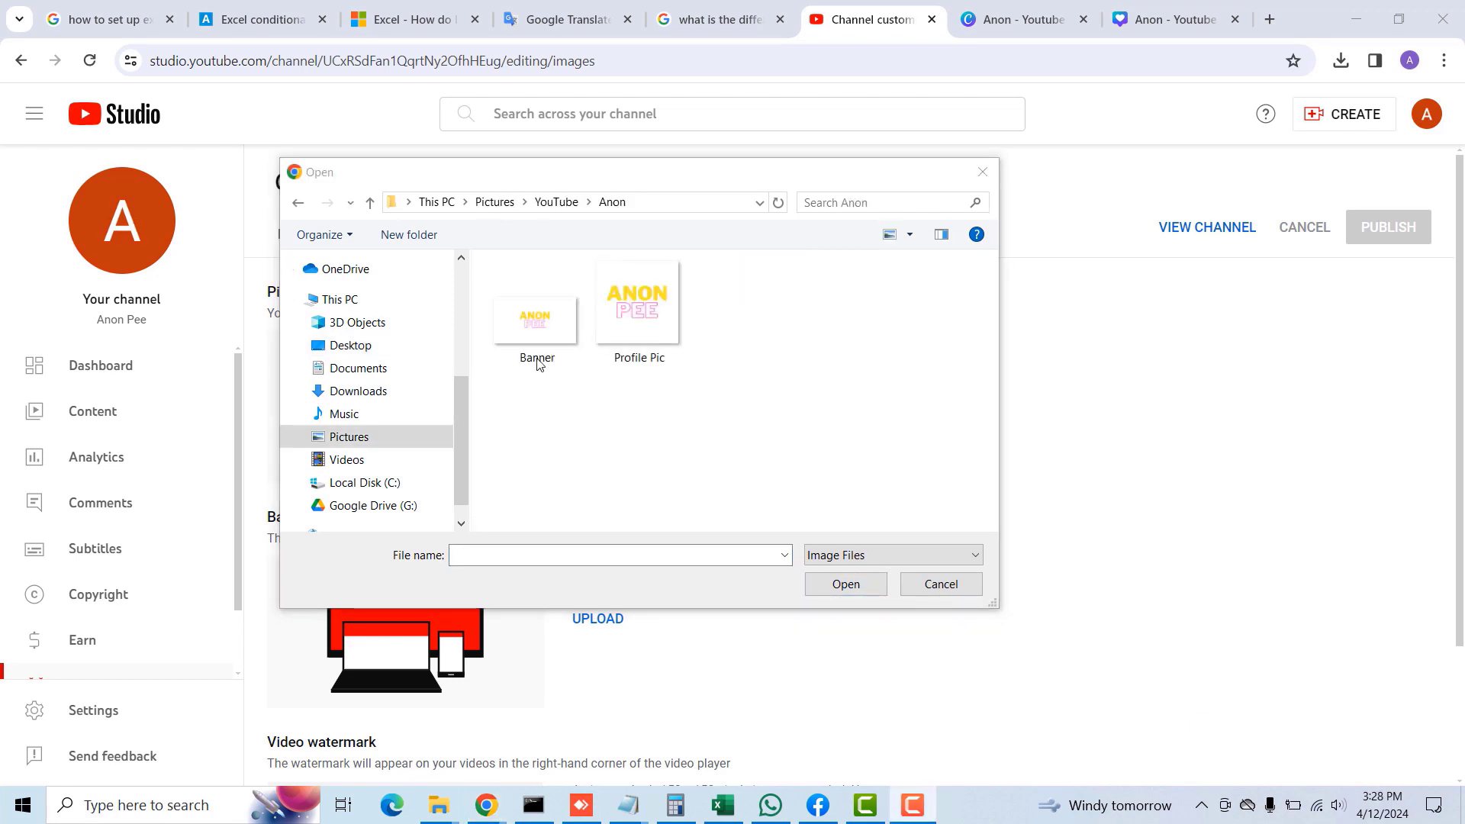
{"action": "left_click", "coordinate": [791, 334]}
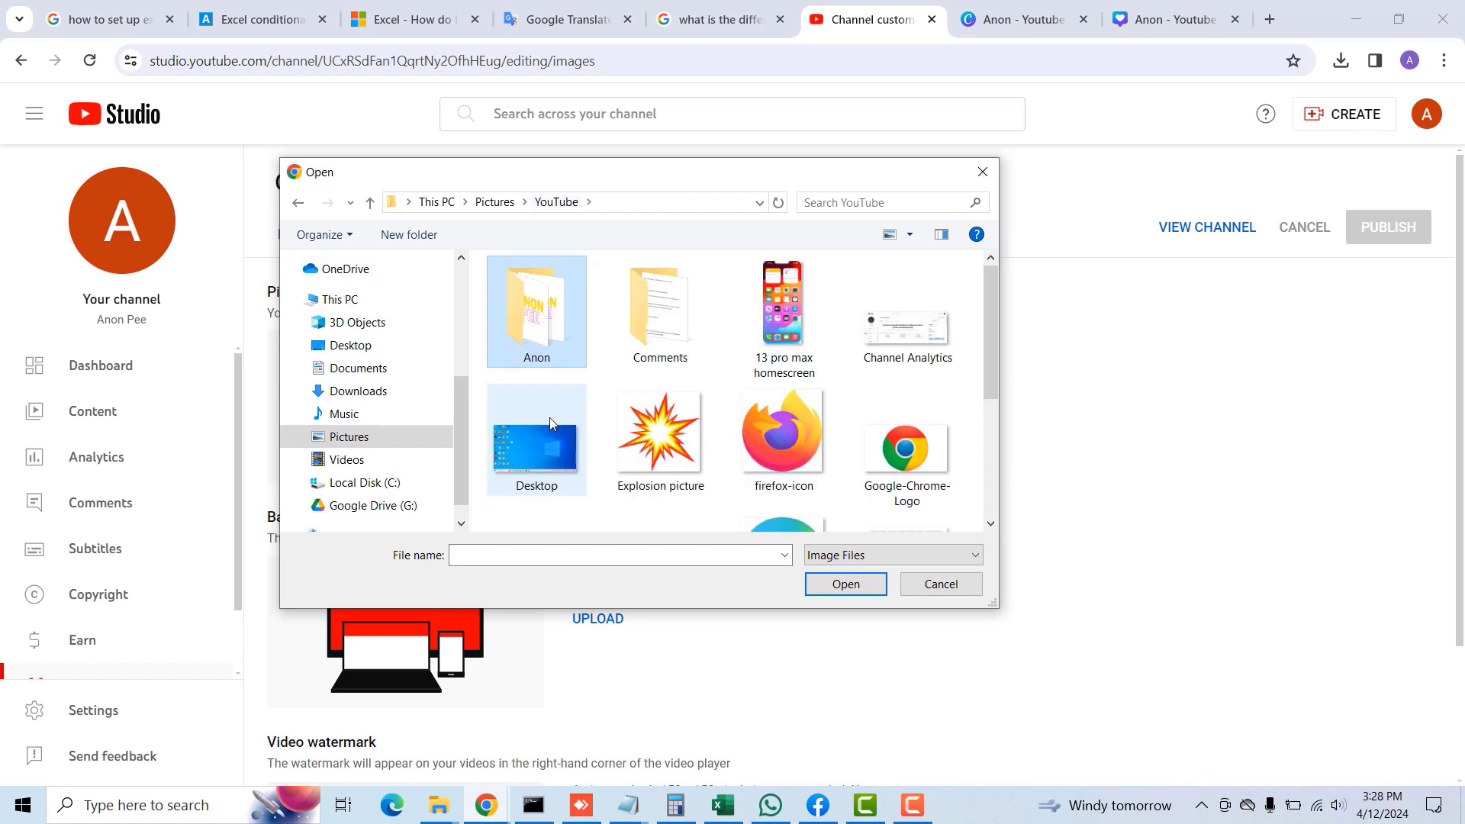
{"action": "double_click", "coordinate": [534, 314]}
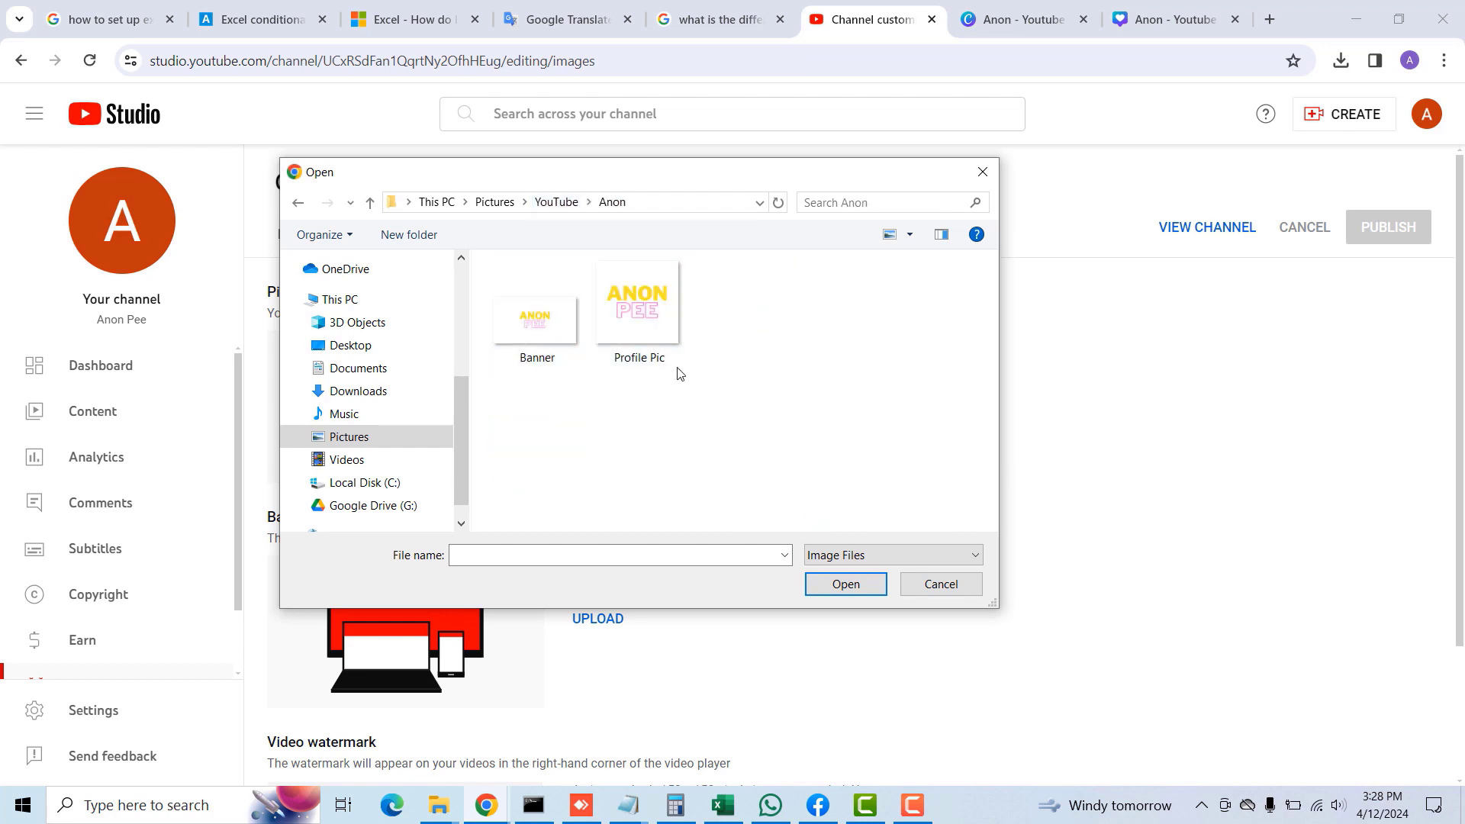
{"action": "left_click", "coordinate": [650, 308]}
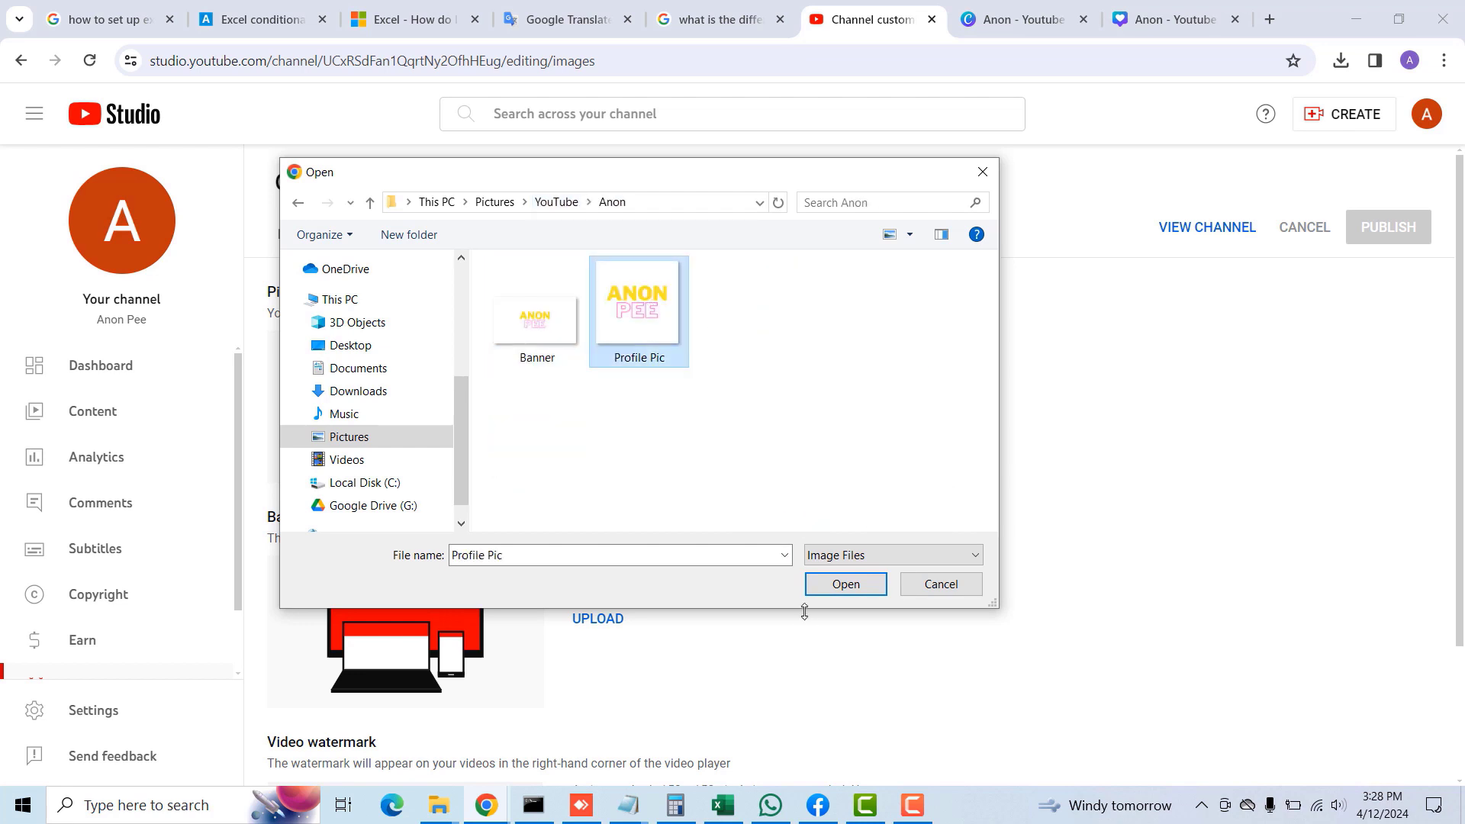
{"action": "left_click", "coordinate": [847, 585]}
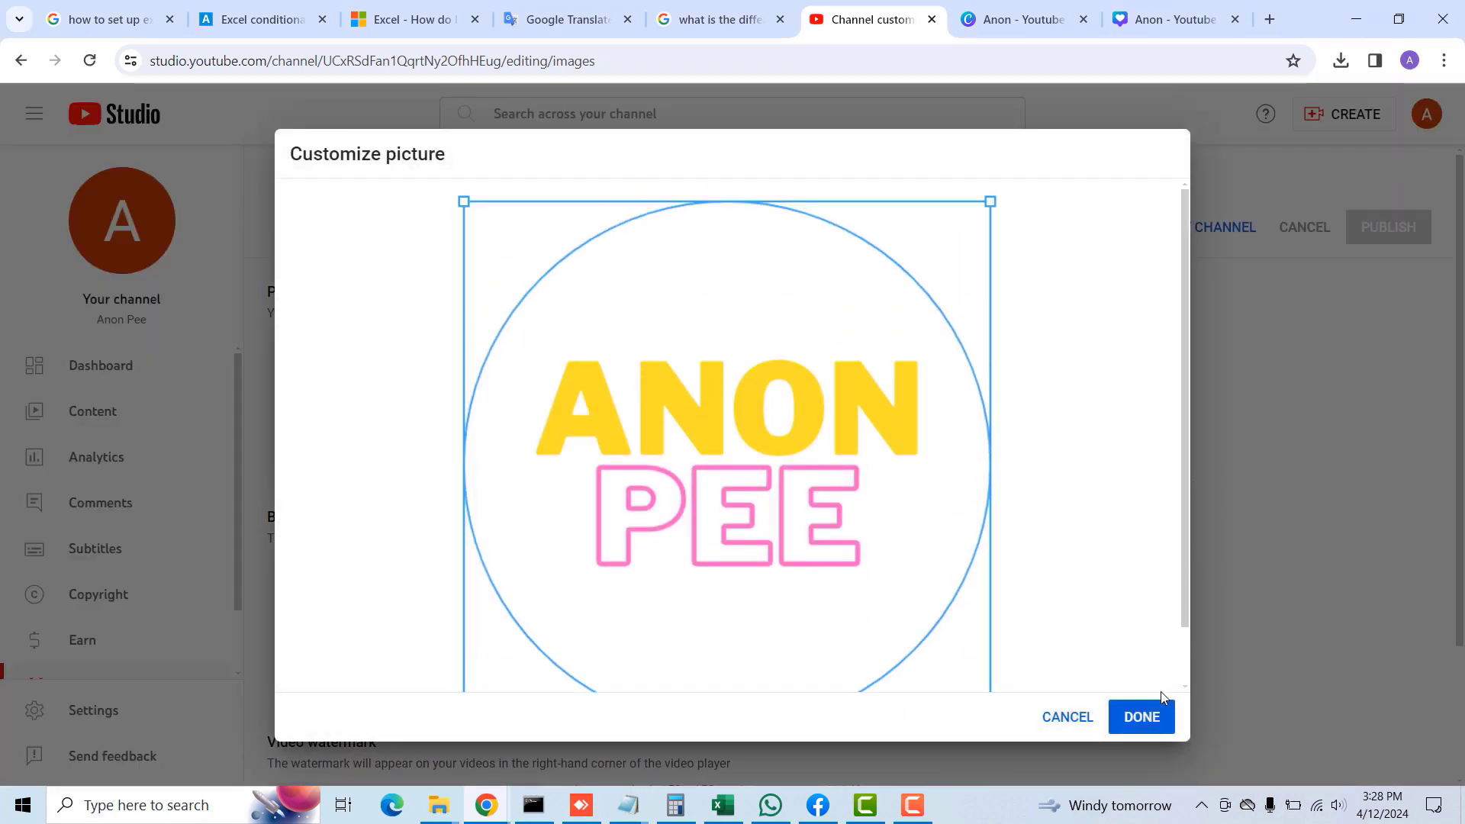
{"action": "left_click", "coordinate": [1143, 717]}
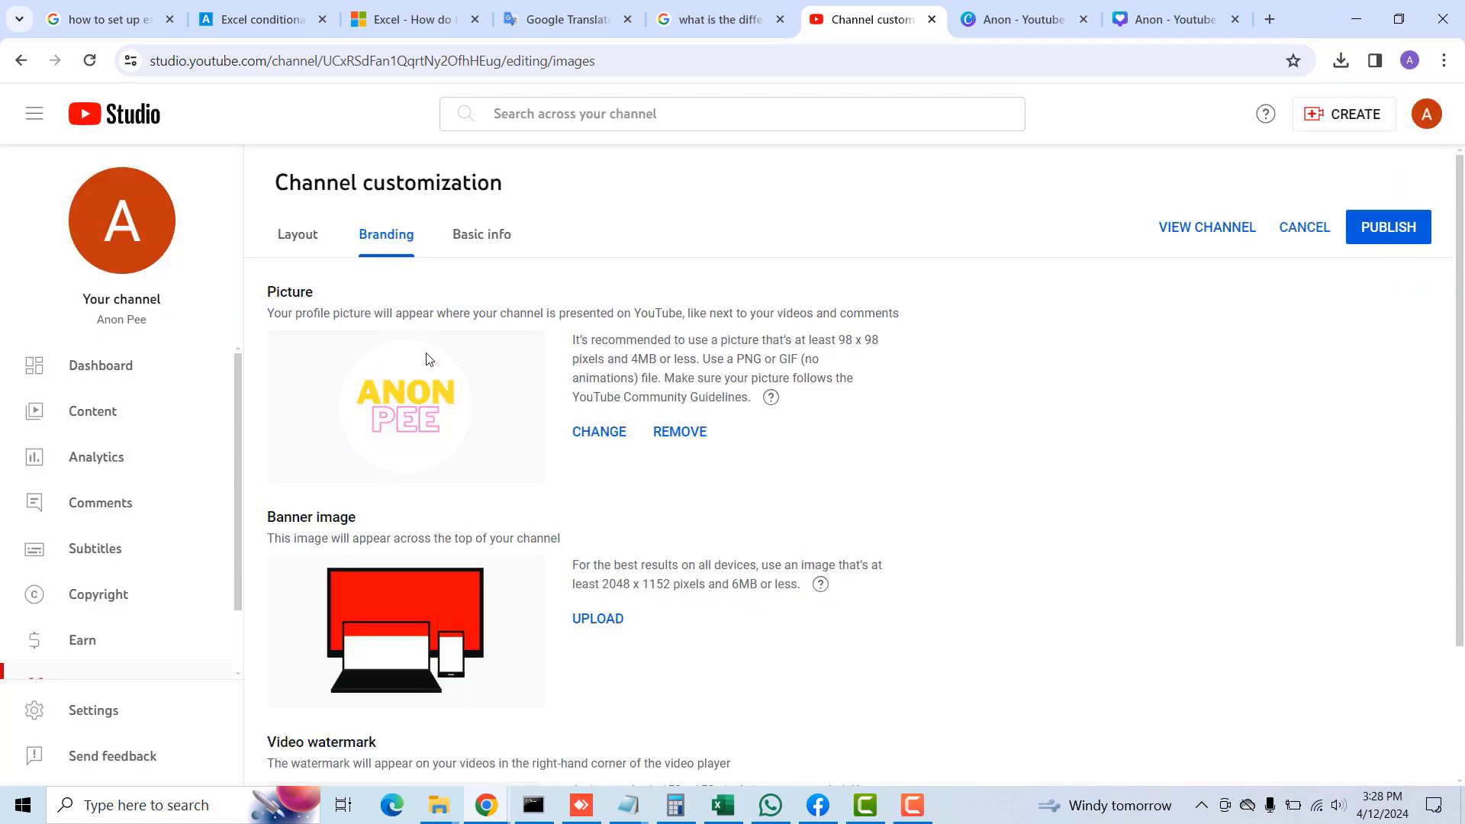
Step: Upload the "Banner" image as the channel's banner image, keeping the default crop
{"action": "scroll", "coordinate": [1160, 574], "scroll_direction": "down", "scroll_amount": 2}
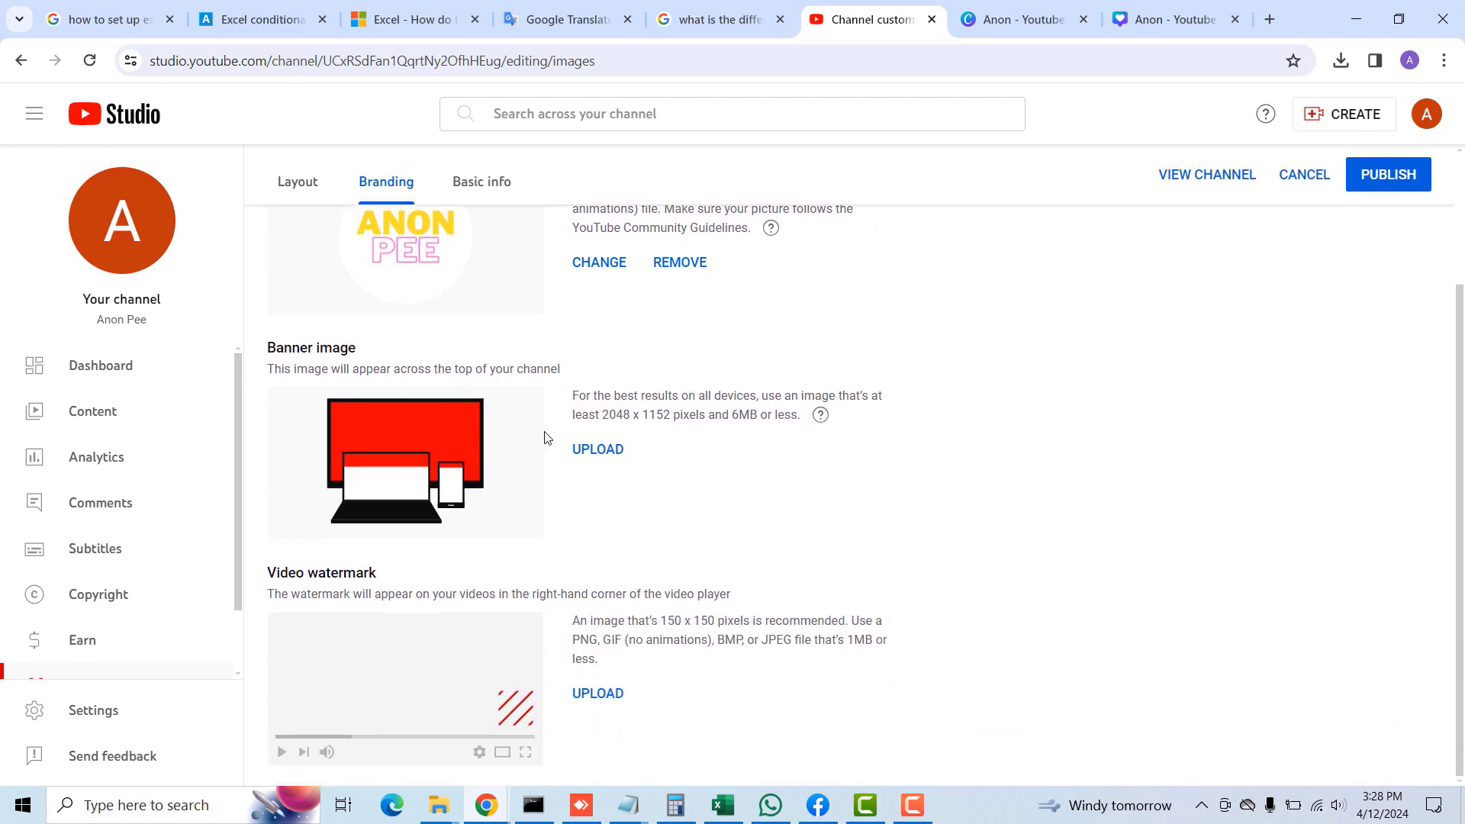
{"action": "left_click", "coordinate": [596, 456]}
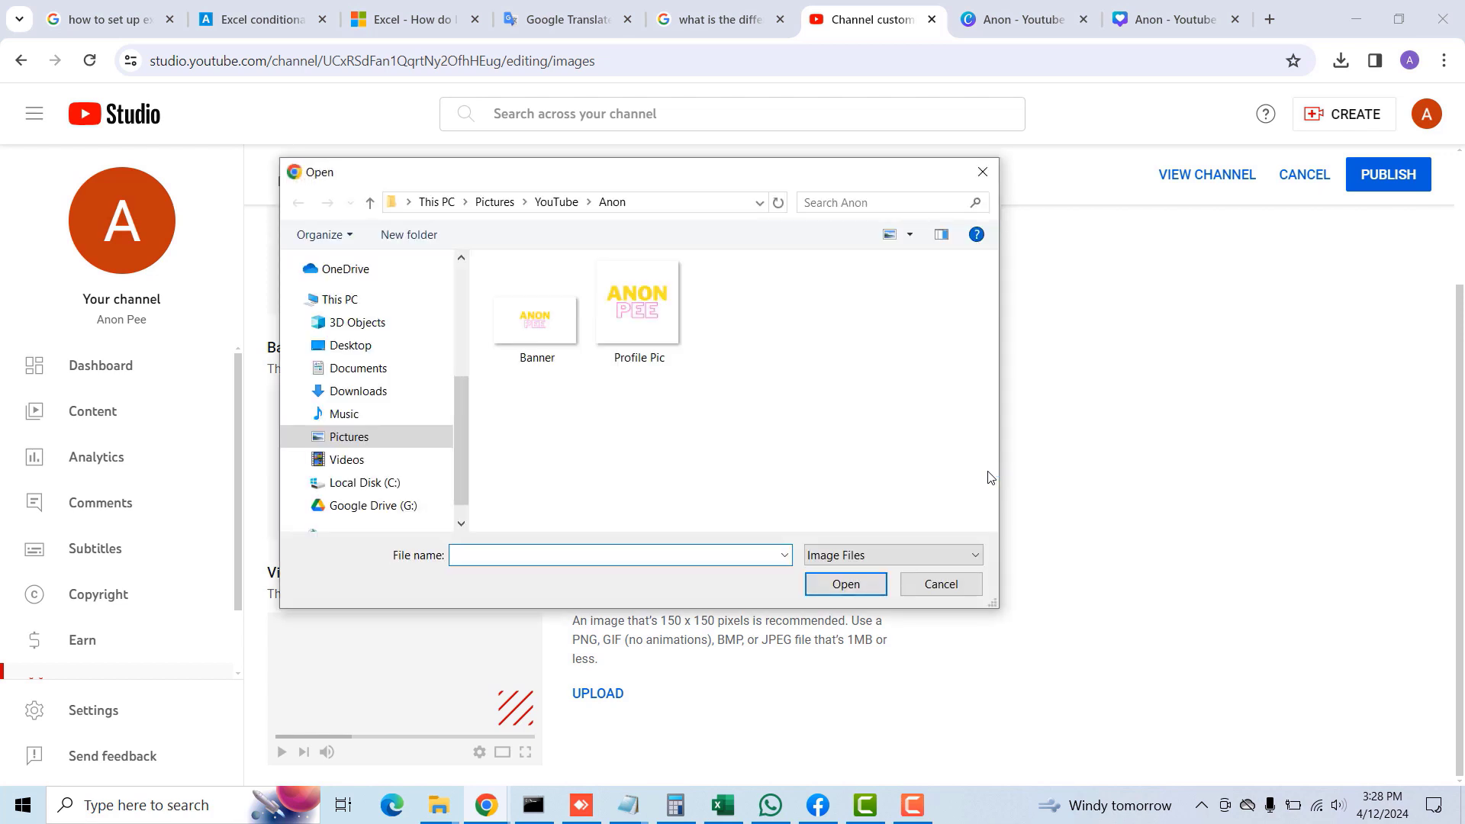
{"action": "left_click", "coordinate": [536, 320]}
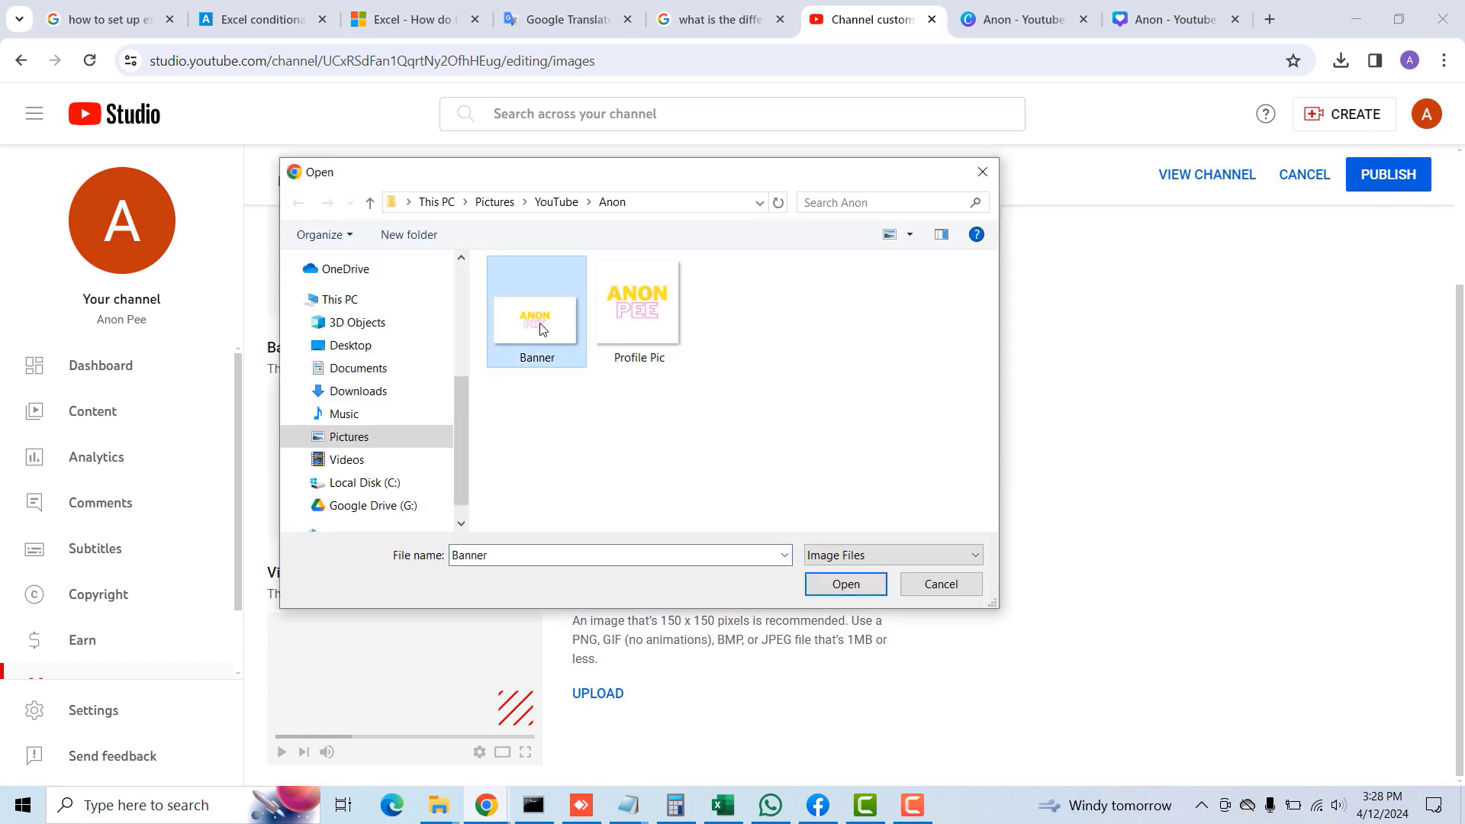
{"action": "left_click", "coordinate": [846, 585]}
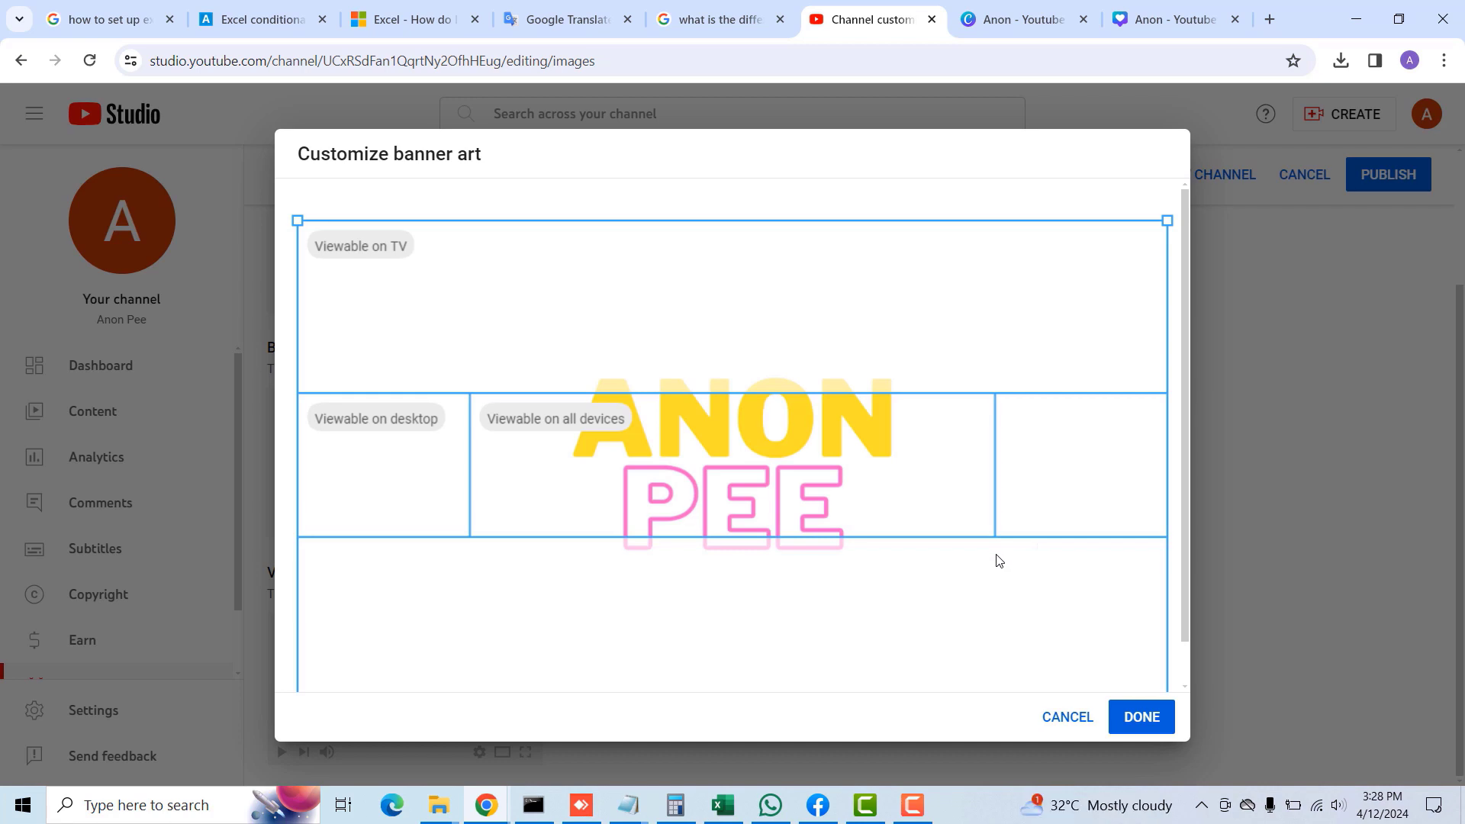
{"action": "scroll", "coordinate": [960, 559], "scroll_direction": "down", "scroll_amount": 1}
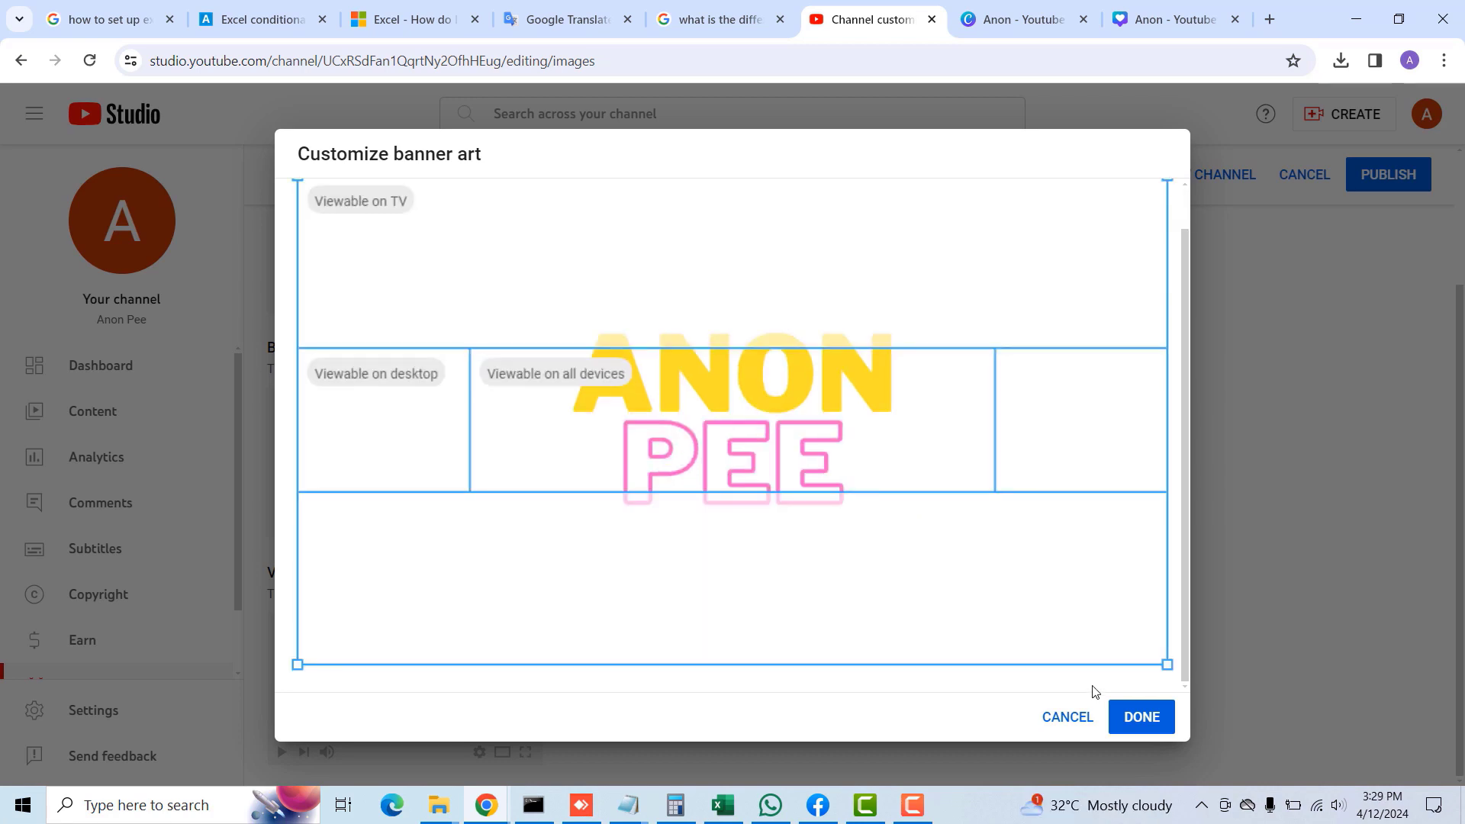
{"action": "left_click", "coordinate": [1147, 717]}
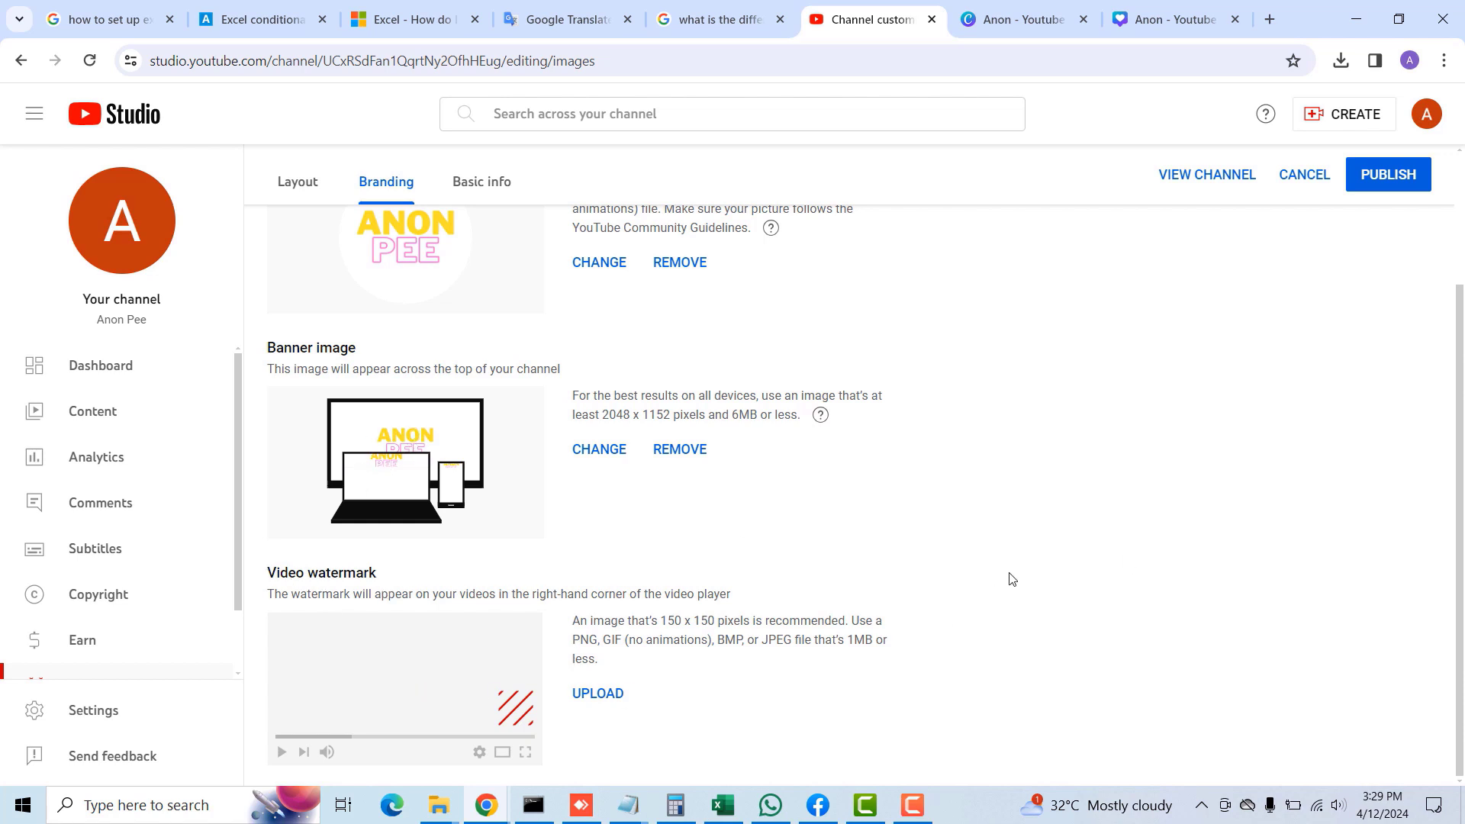
Step: Publish the channel's branding changes and view the channel page to check the new banner and profile picture
{"action": "scroll", "coordinate": [1012, 579], "scroll_direction": "up", "scroll_amount": 3}
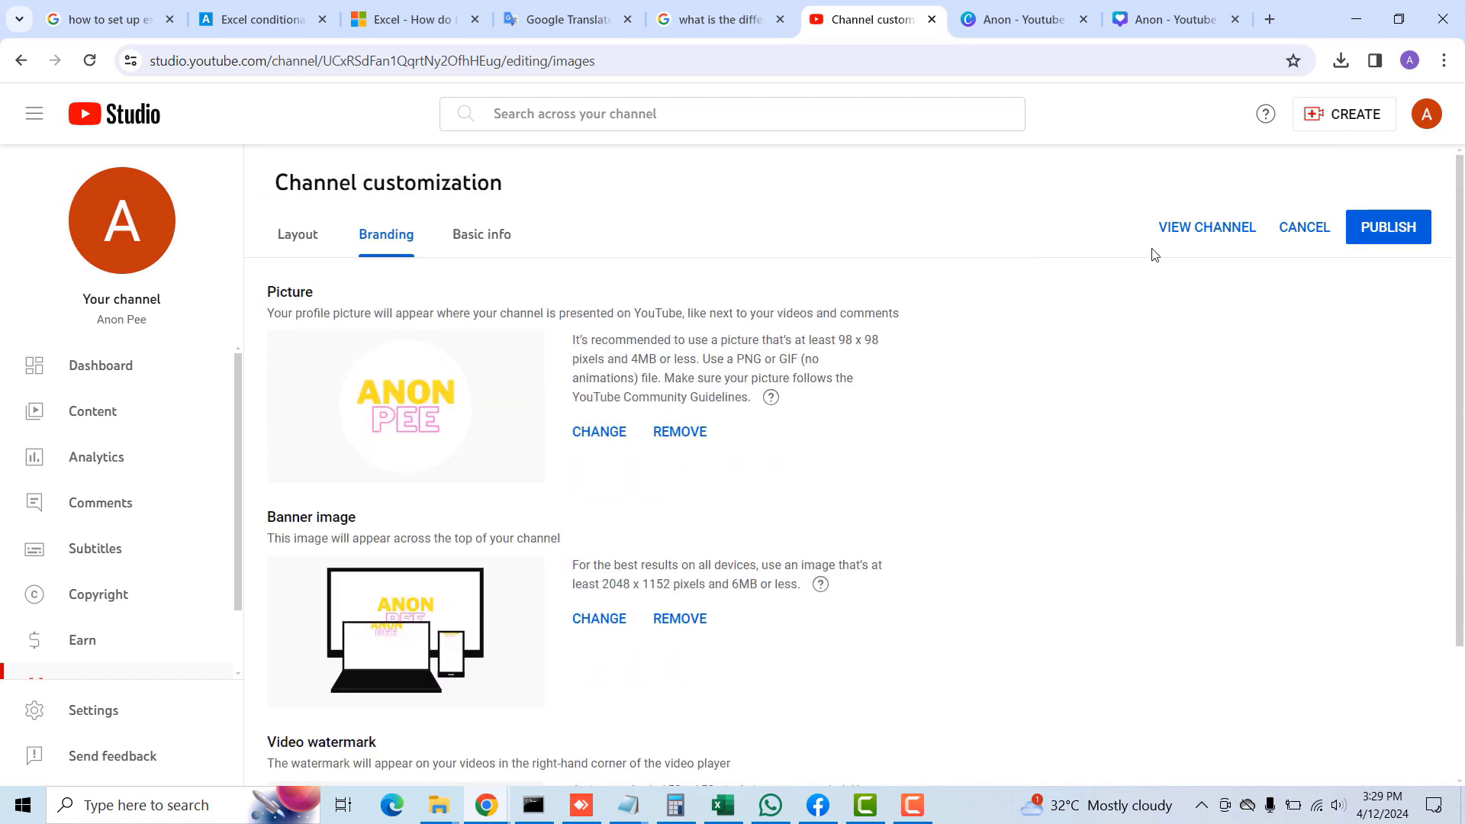
{"action": "left_click", "coordinate": [1386, 231]}
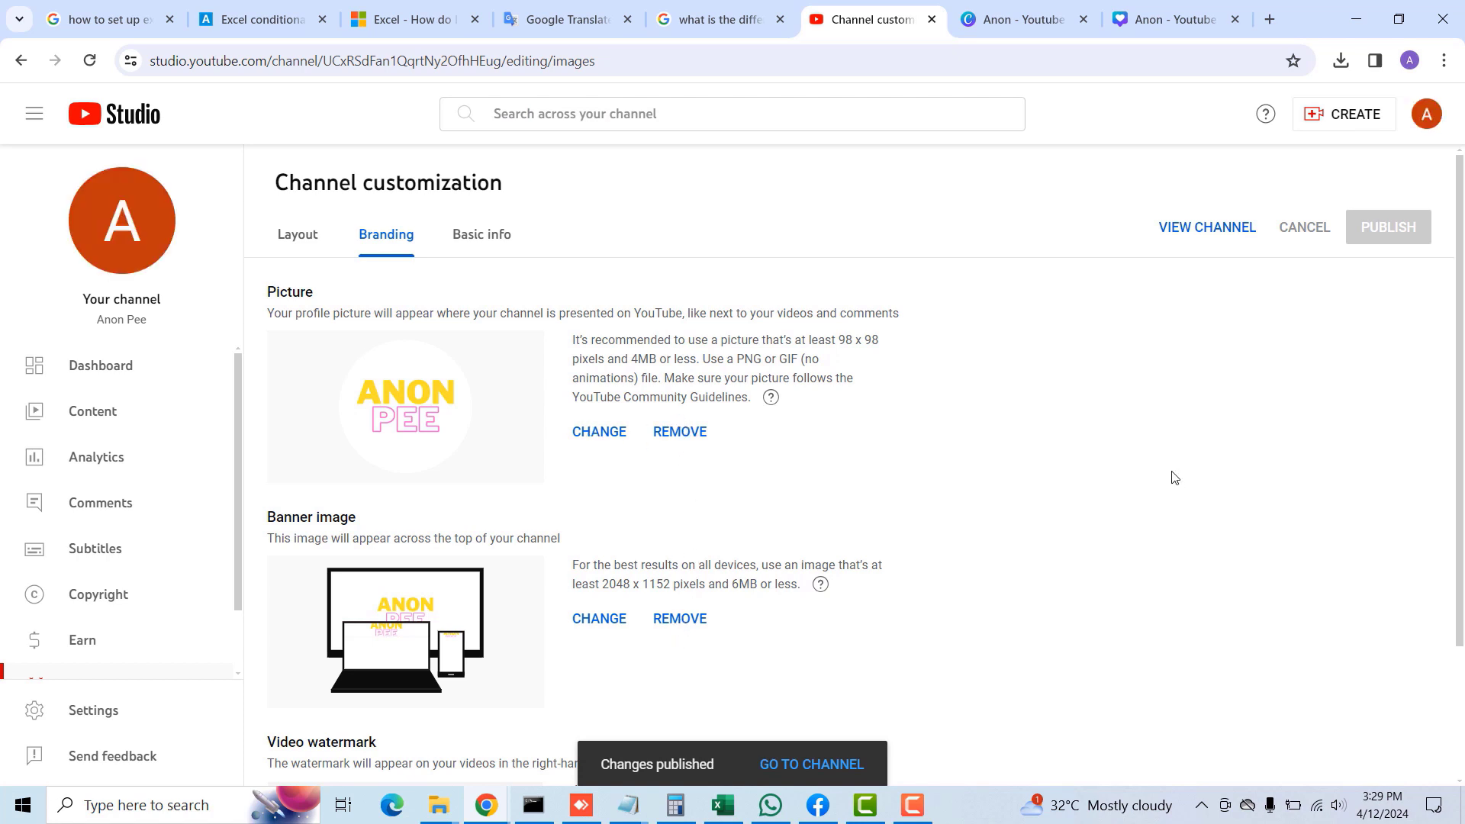
{"action": "left_click", "coordinate": [1211, 229]}
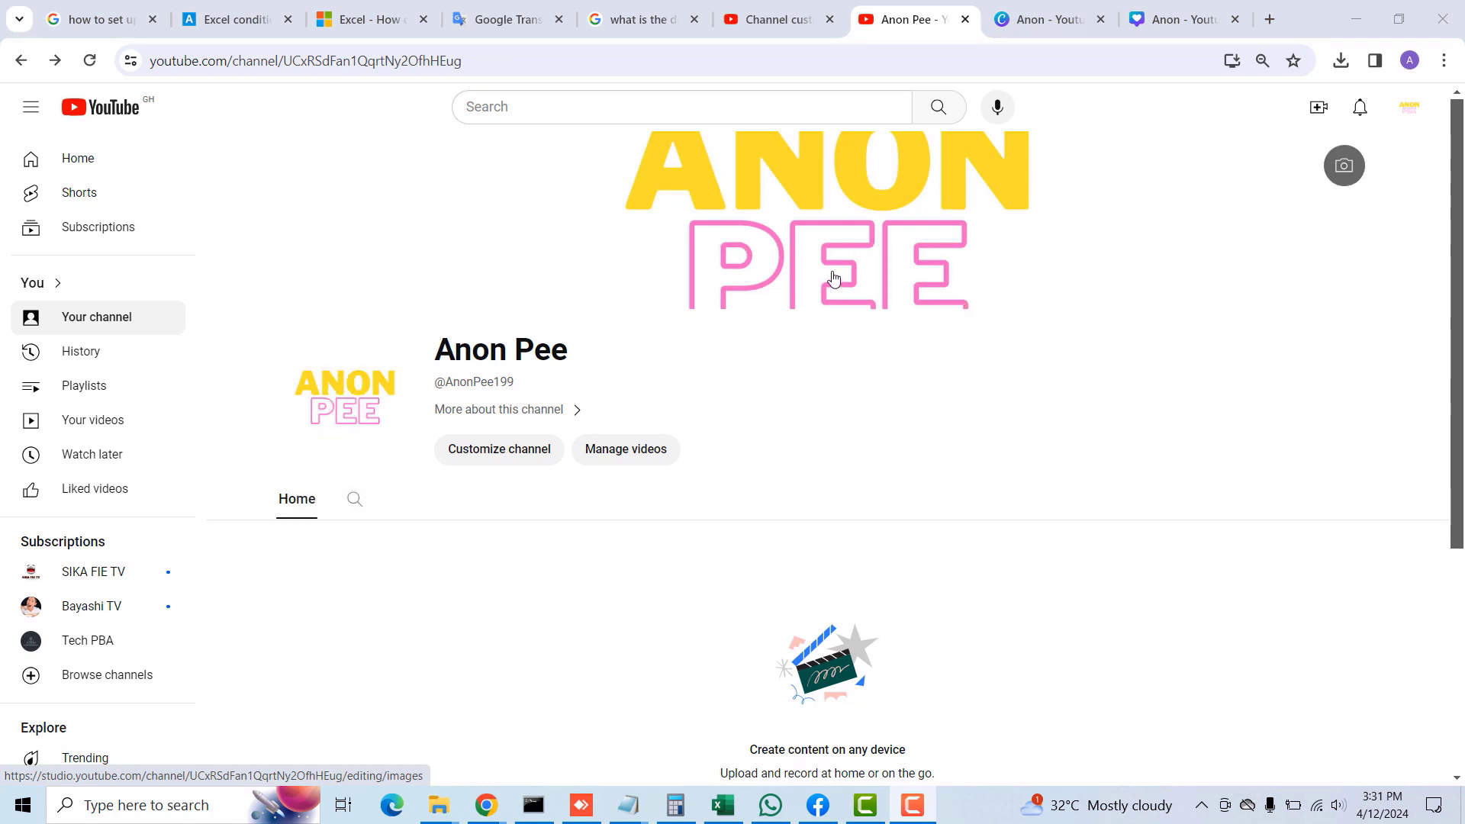
{"action": "scroll", "coordinate": [929, 469], "scroll_direction": "down", "scroll_amount": 5}
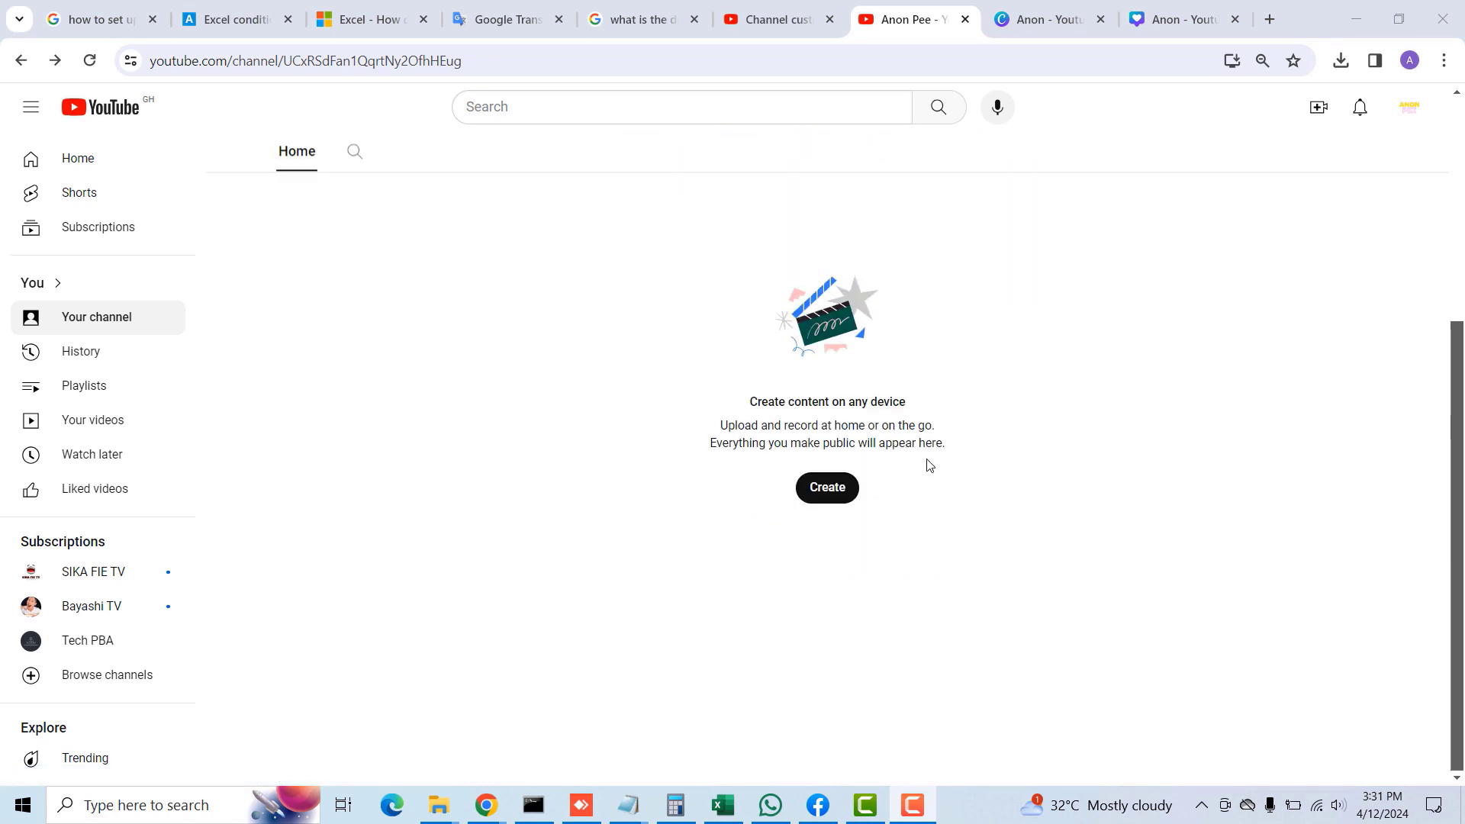
{"action": "scroll", "coordinate": [929, 464], "scroll_direction": "up", "scroll_amount": 5}
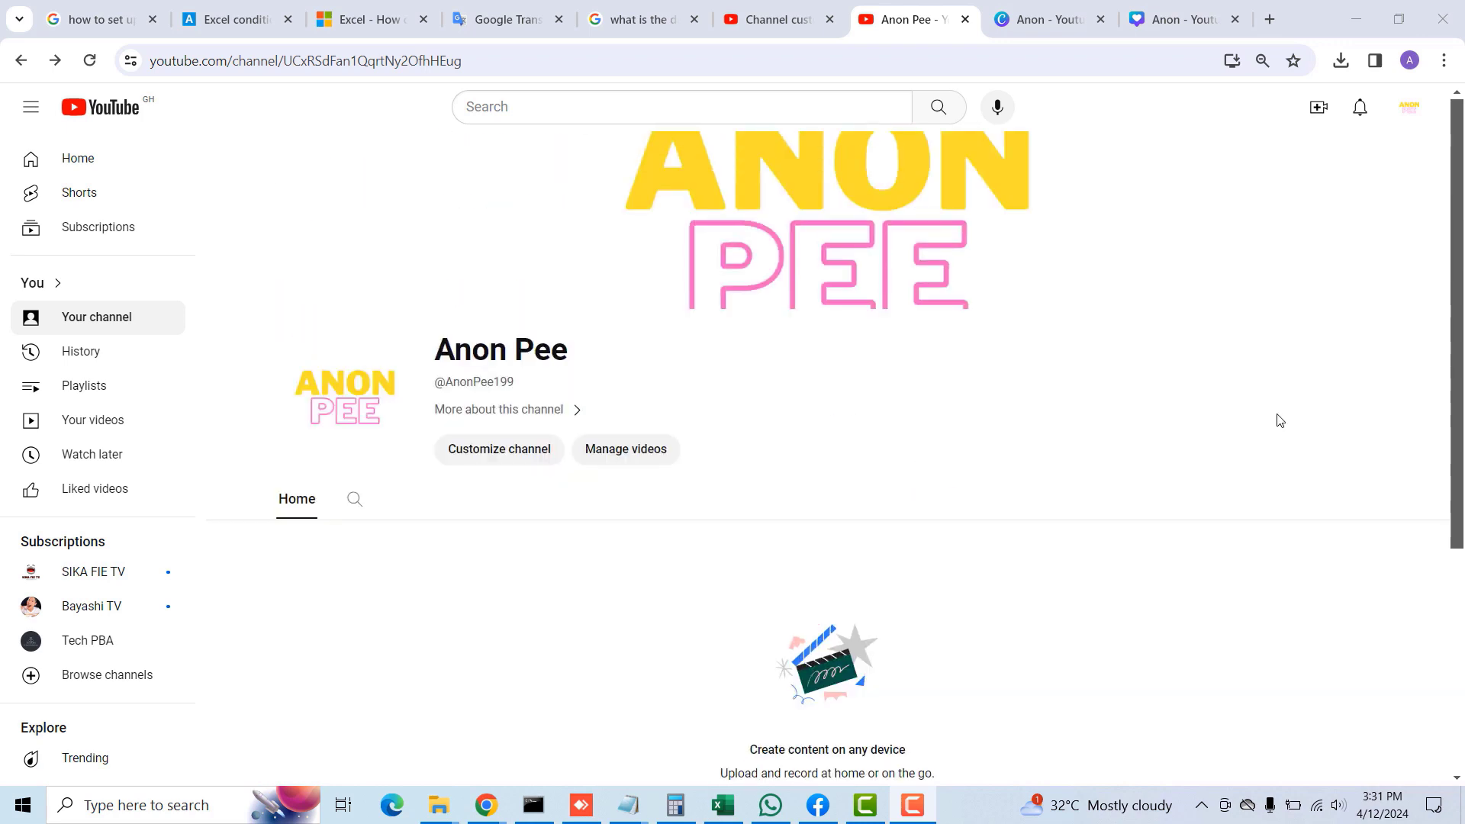
{"action": "left_click", "coordinate": [1458, 315]}
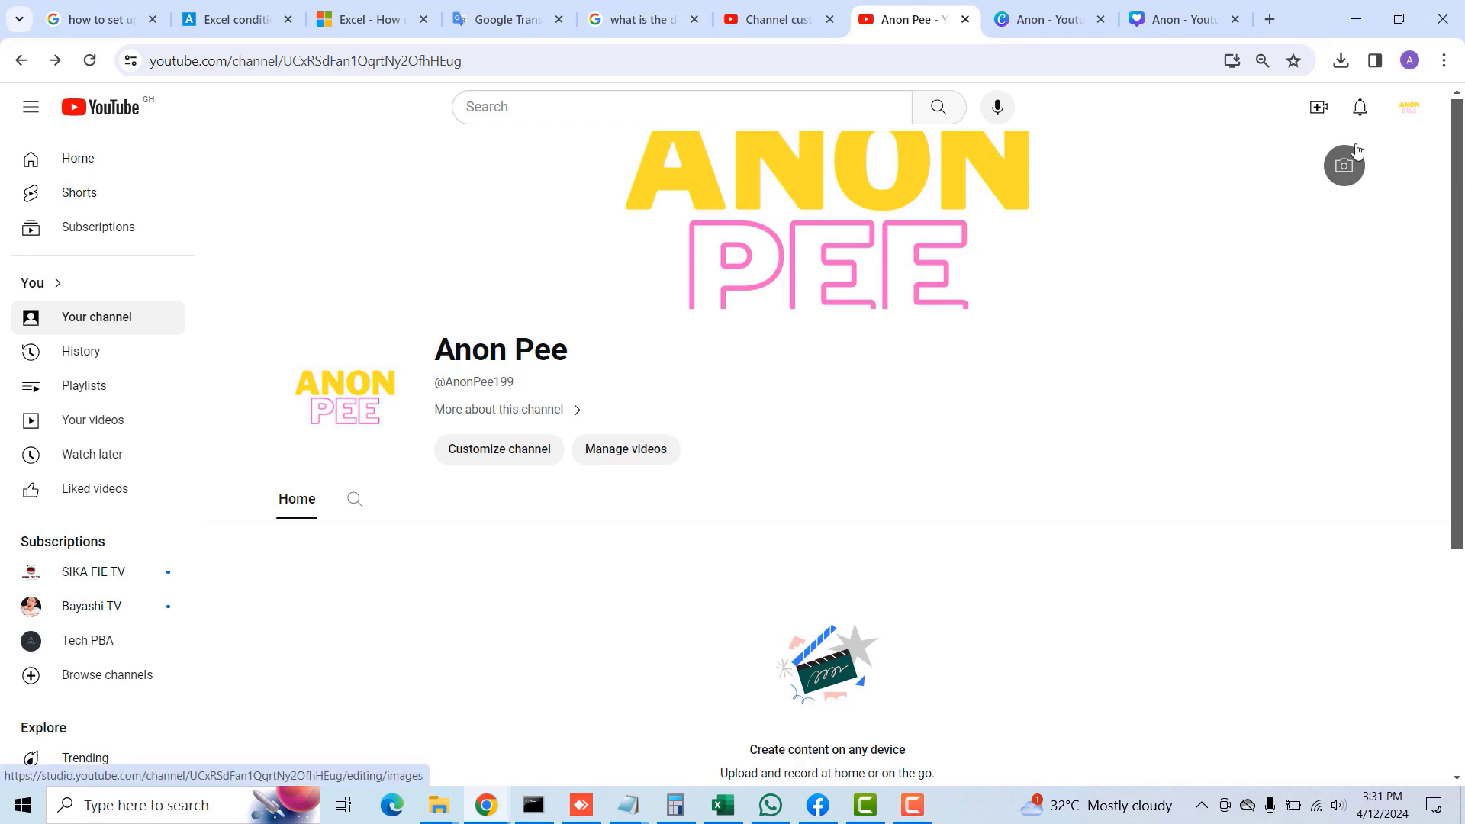
Step: Open the channel's YouTube Studio dashboard from the channel page
{"action": "left_click", "coordinate": [1411, 108]}
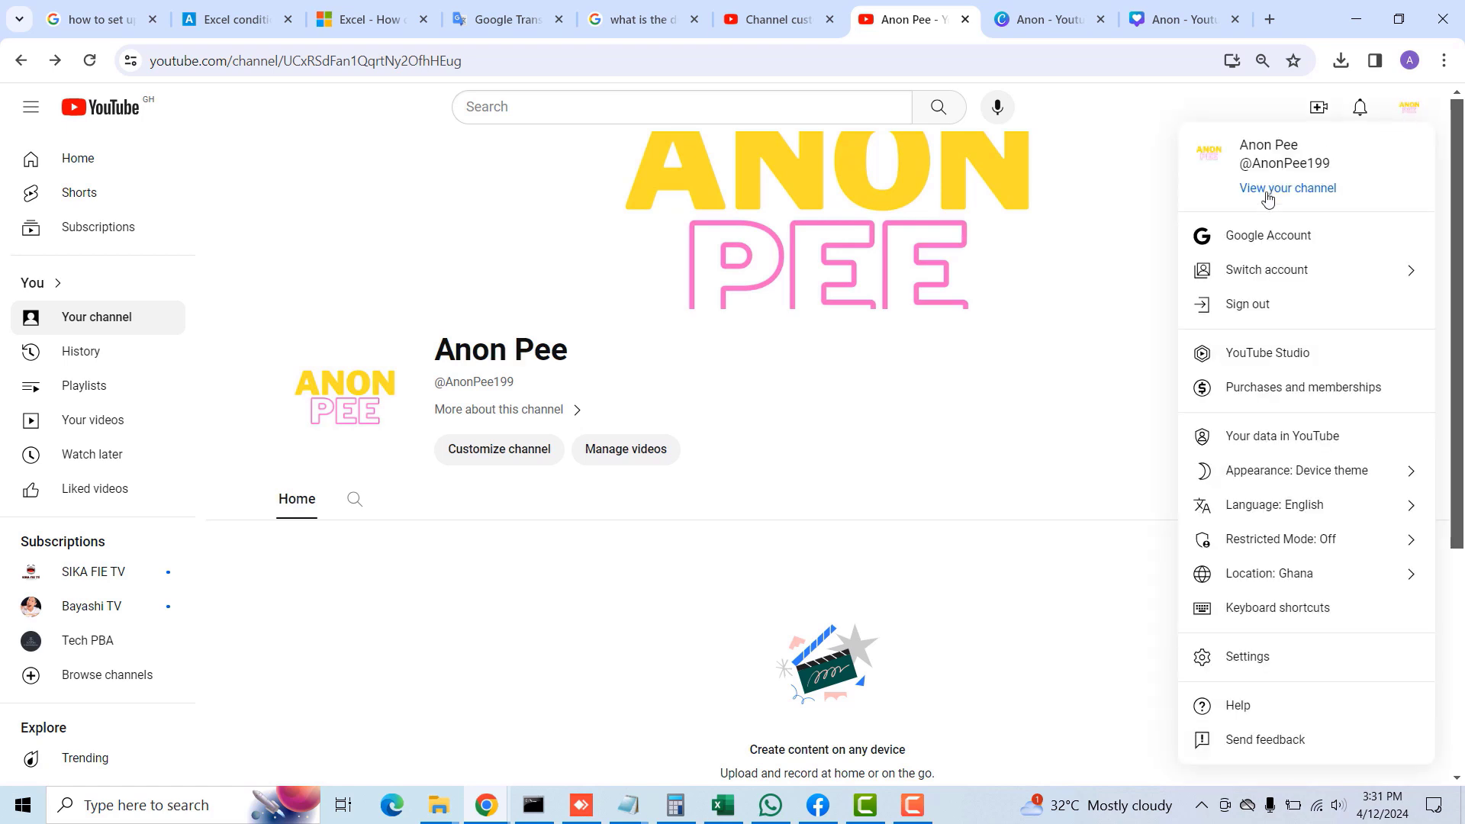
{"action": "left_click", "coordinate": [1089, 357]}
{"action": "scroll", "coordinate": [1054, 432], "scroll_direction": "down", "scroll_amount": 5}
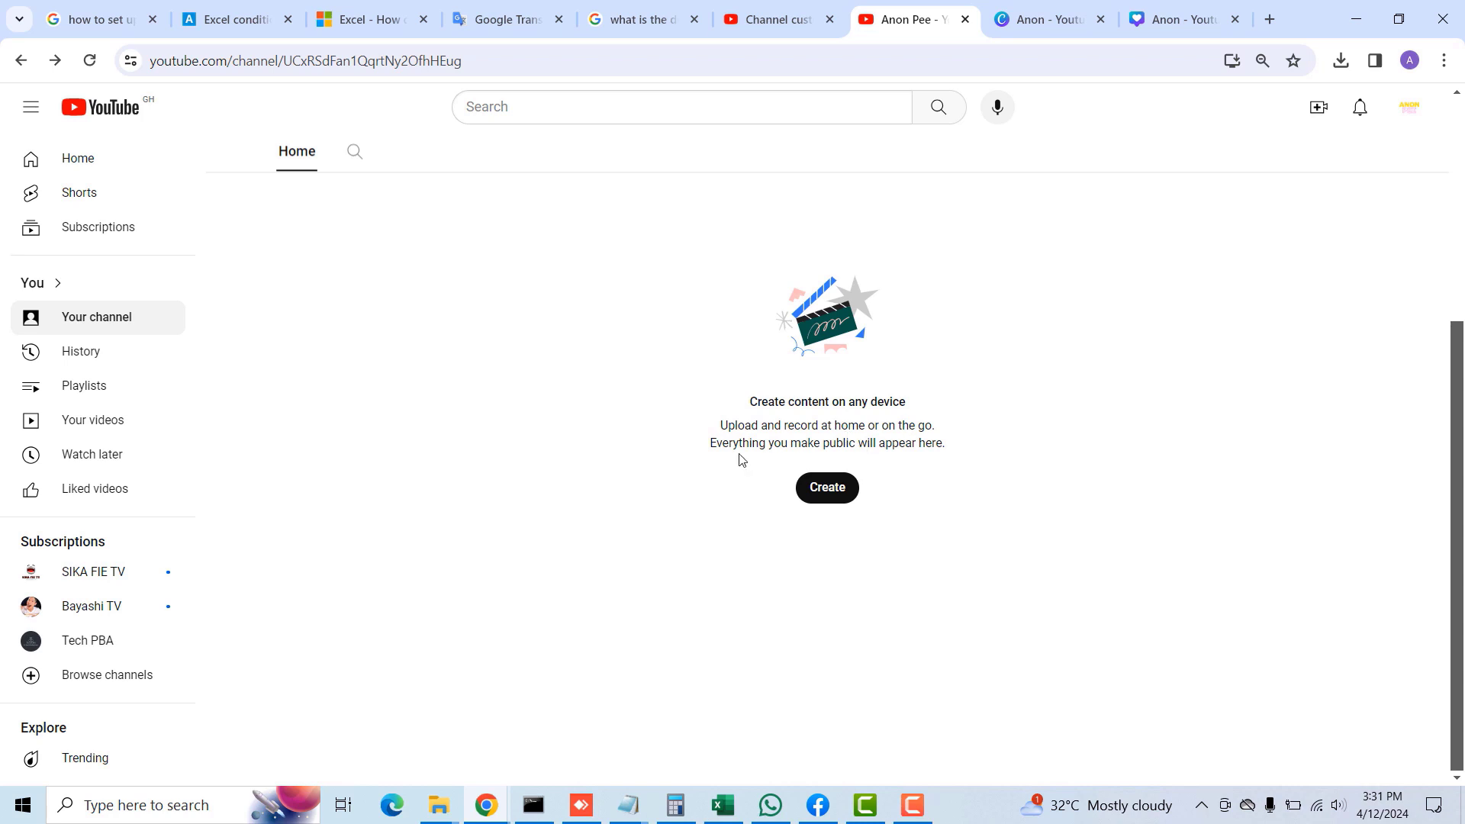
{"action": "scroll", "coordinate": [1219, 473], "scroll_direction": "up", "scroll_amount": 5}
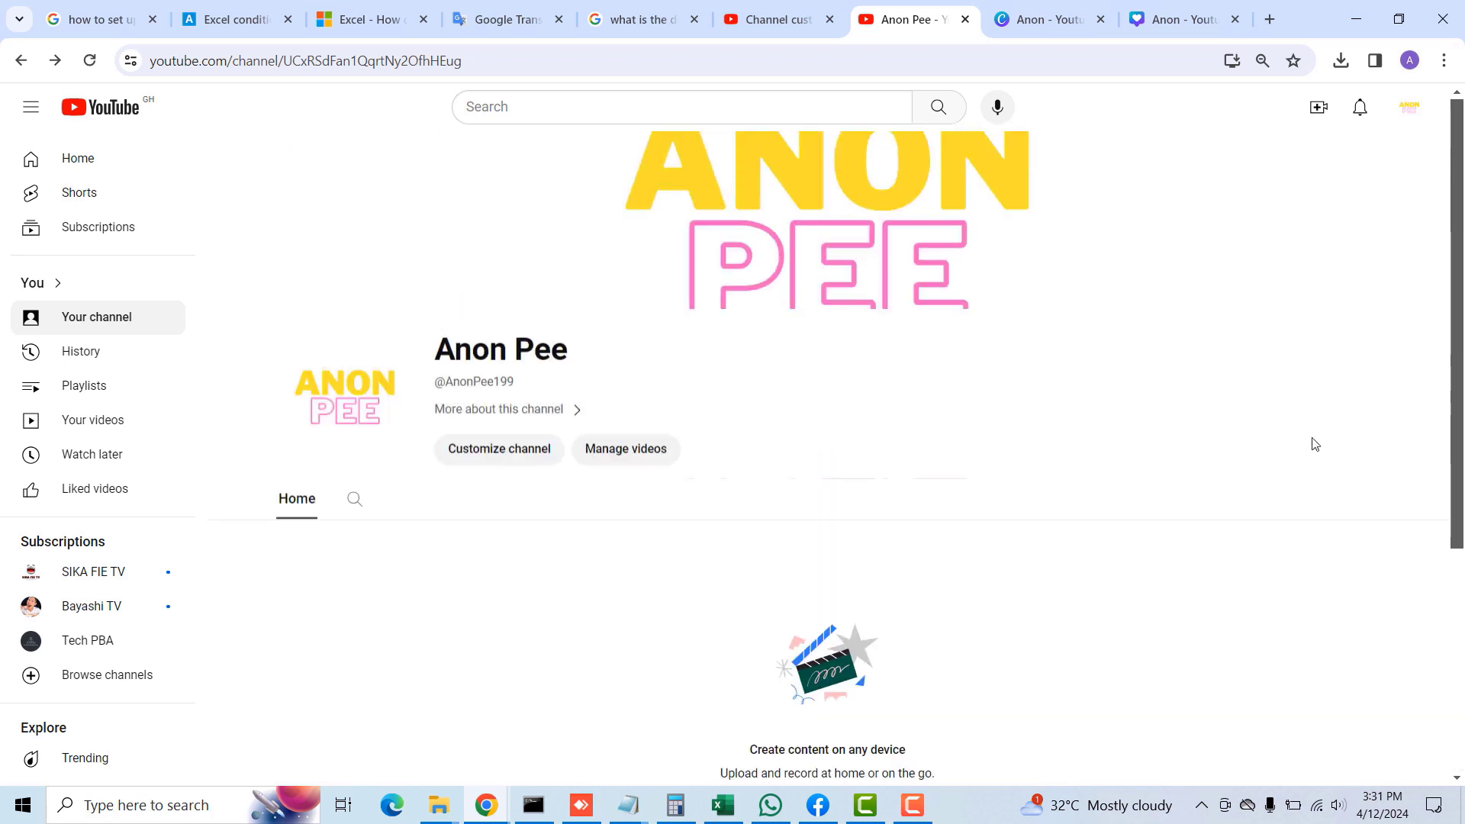
{"action": "left_click", "coordinate": [1414, 114]}
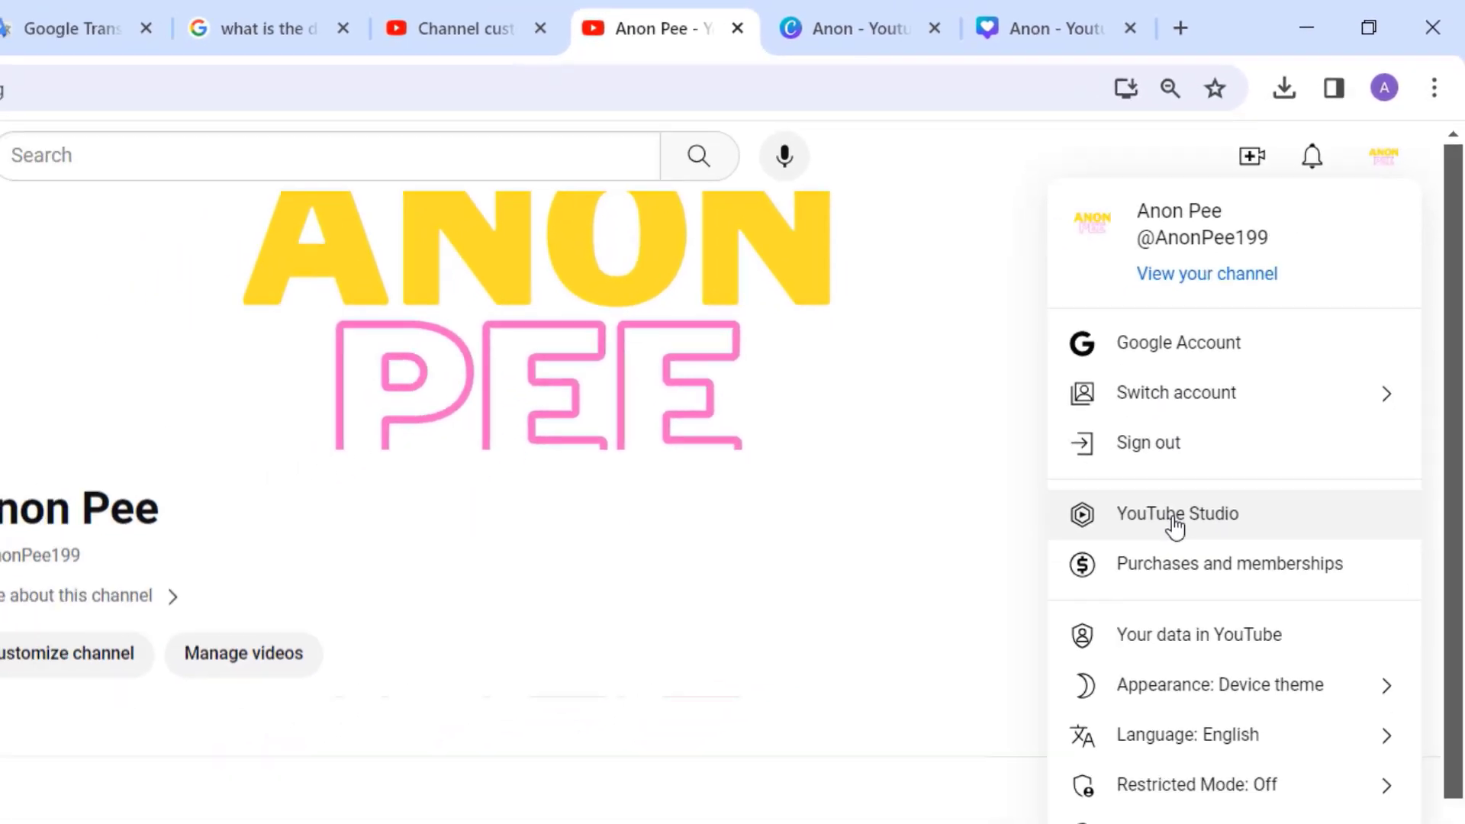
{"action": "left_click", "coordinate": [1176, 515]}
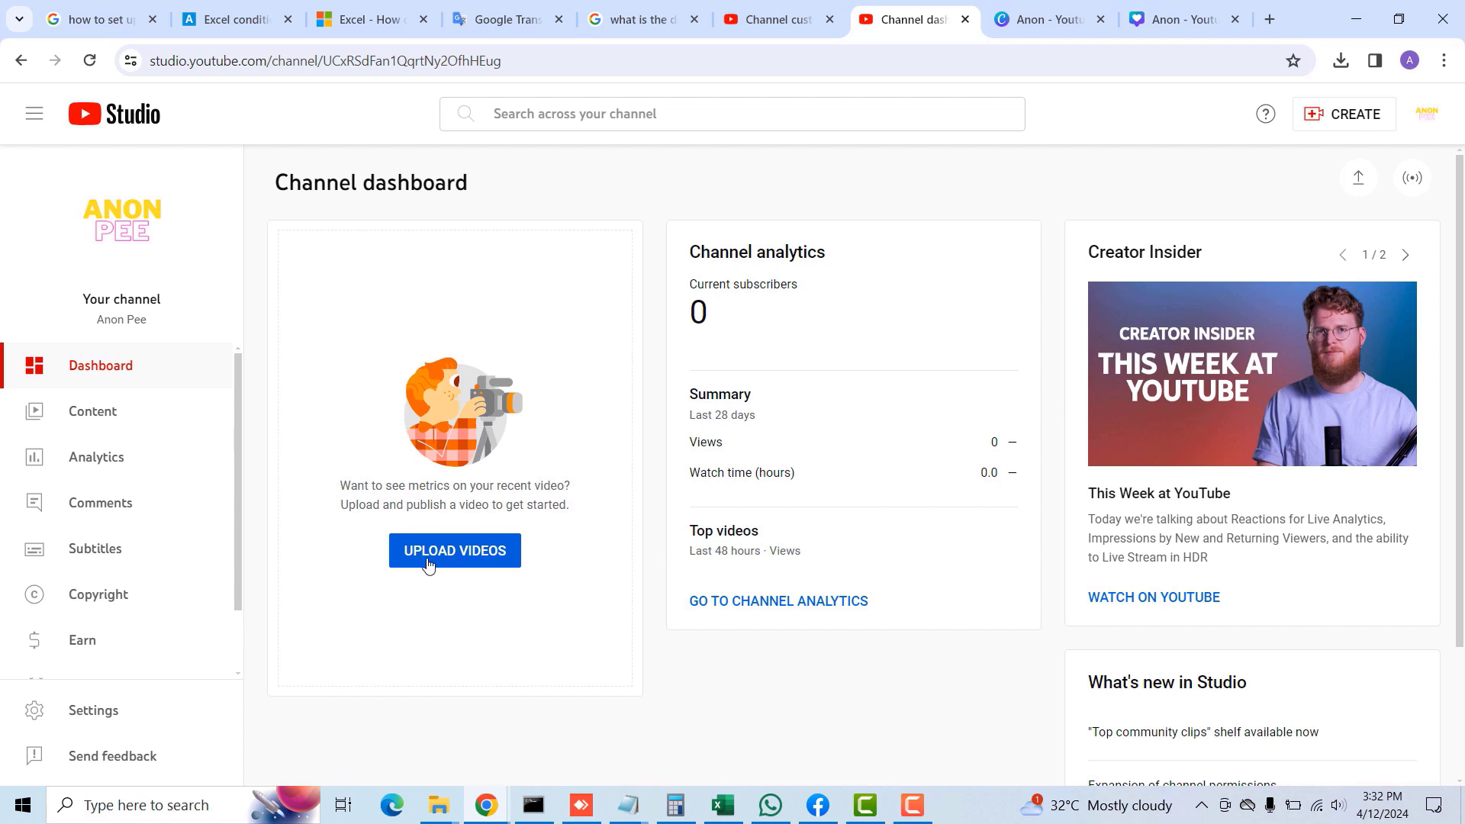
{"action": "left_click", "coordinate": [460, 561]}
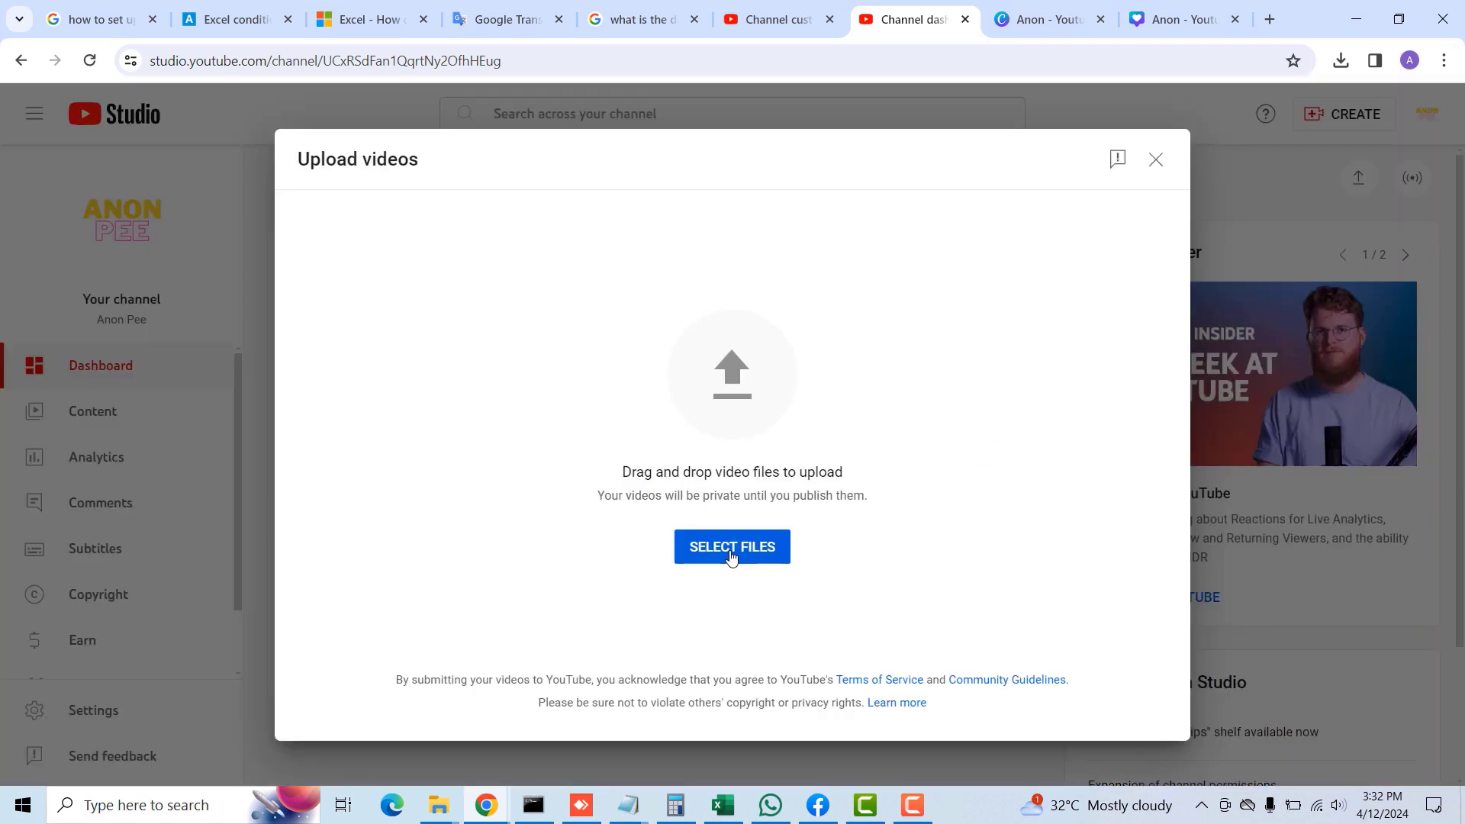
{"action": "left_click", "coordinate": [731, 557]}
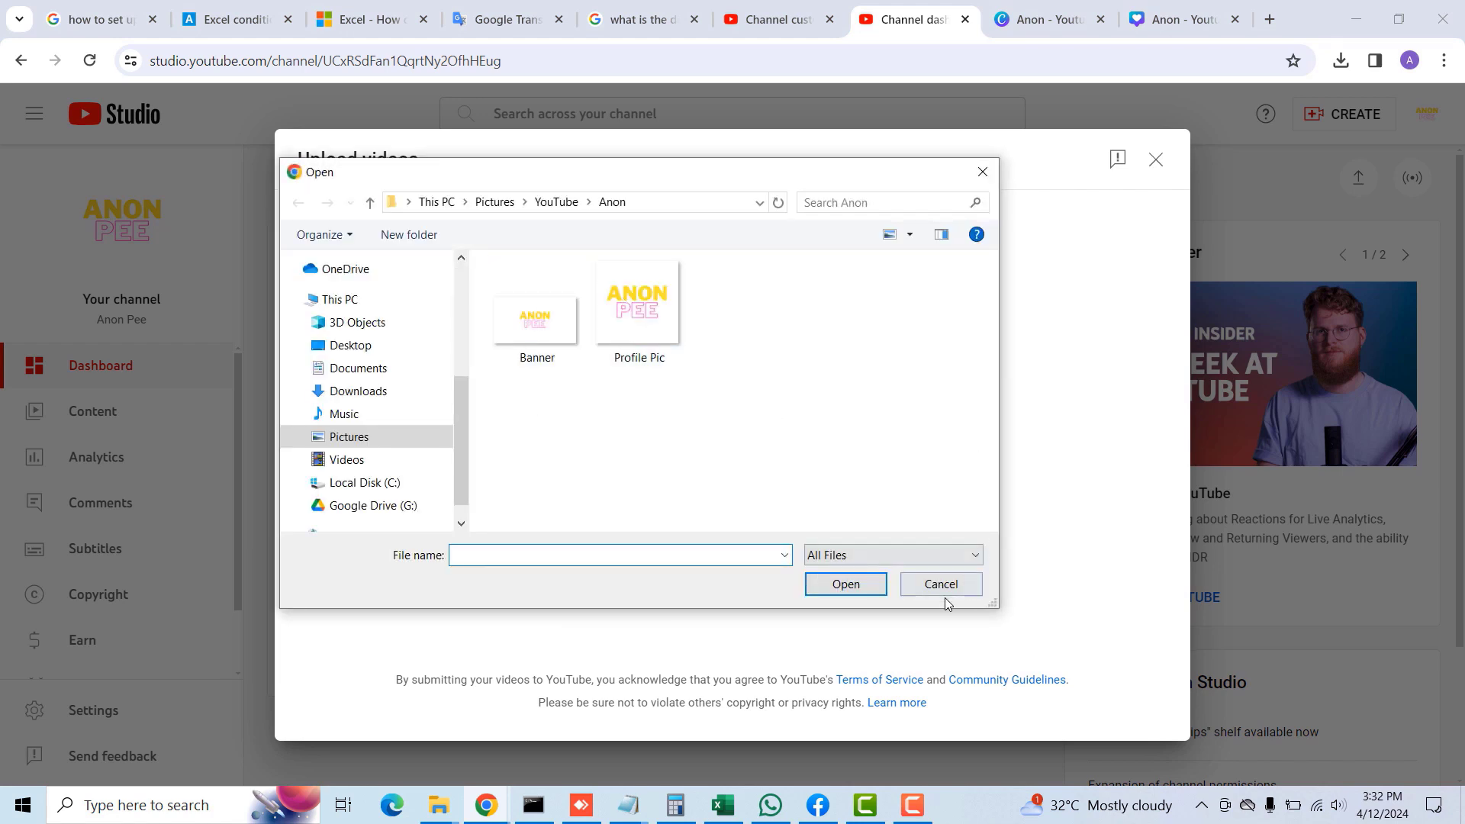
{"action": "left_click", "coordinate": [947, 593]}
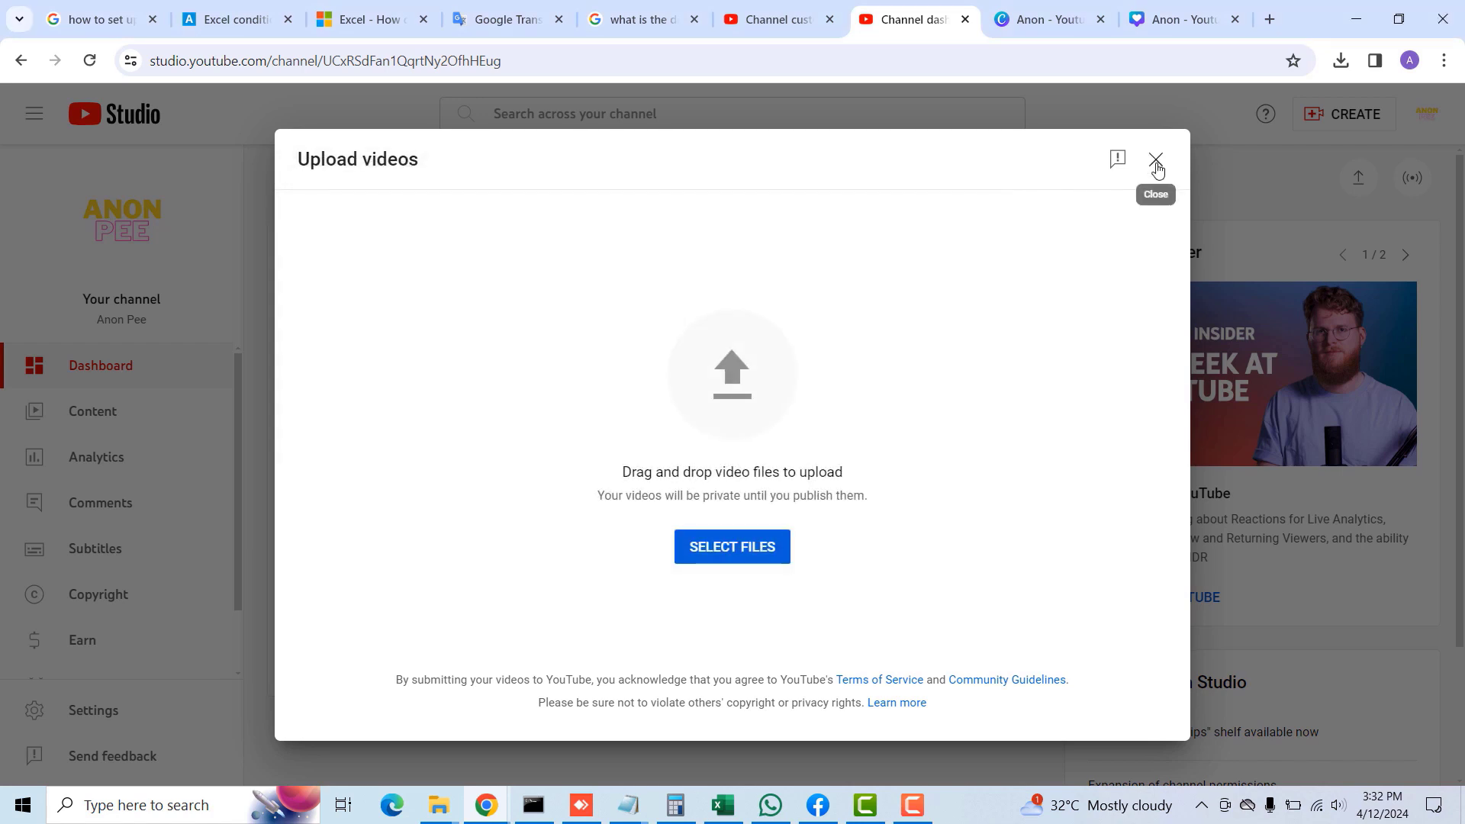
{"action": "left_click", "coordinate": [1156, 162]}
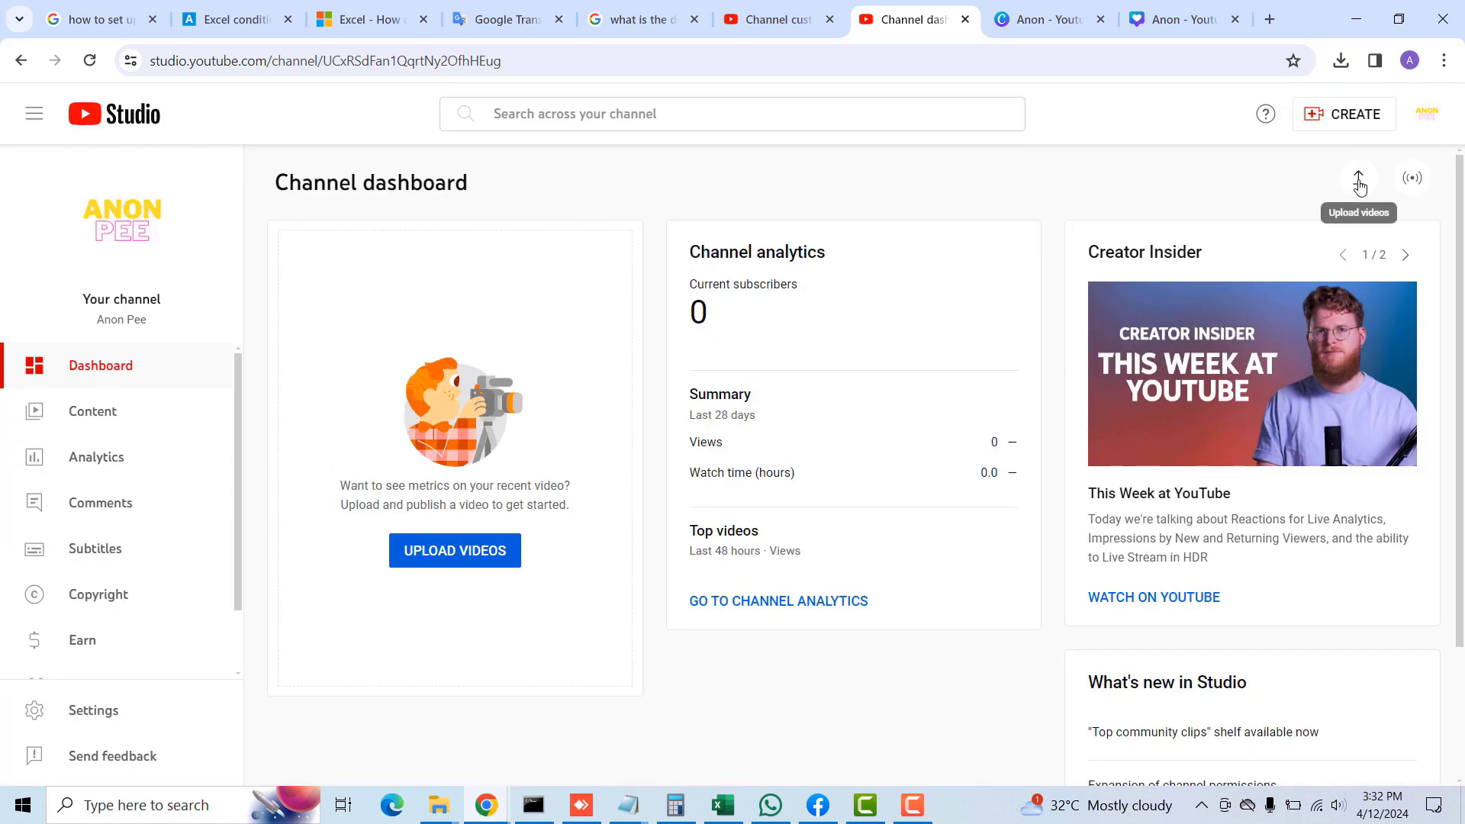
{"action": "left_click", "coordinate": [1360, 118]}
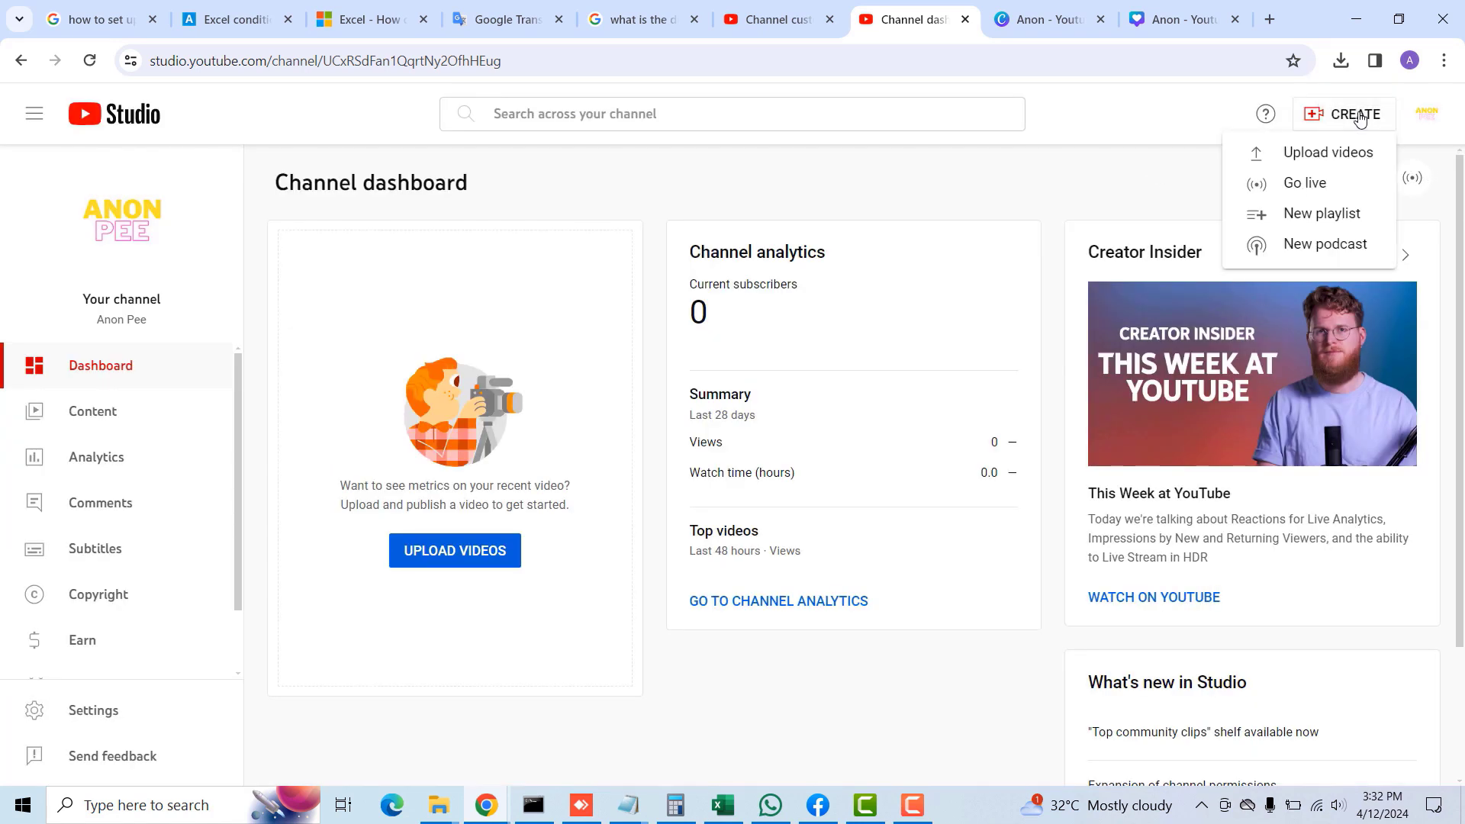
{"action": "left_click", "coordinate": [1329, 153]}
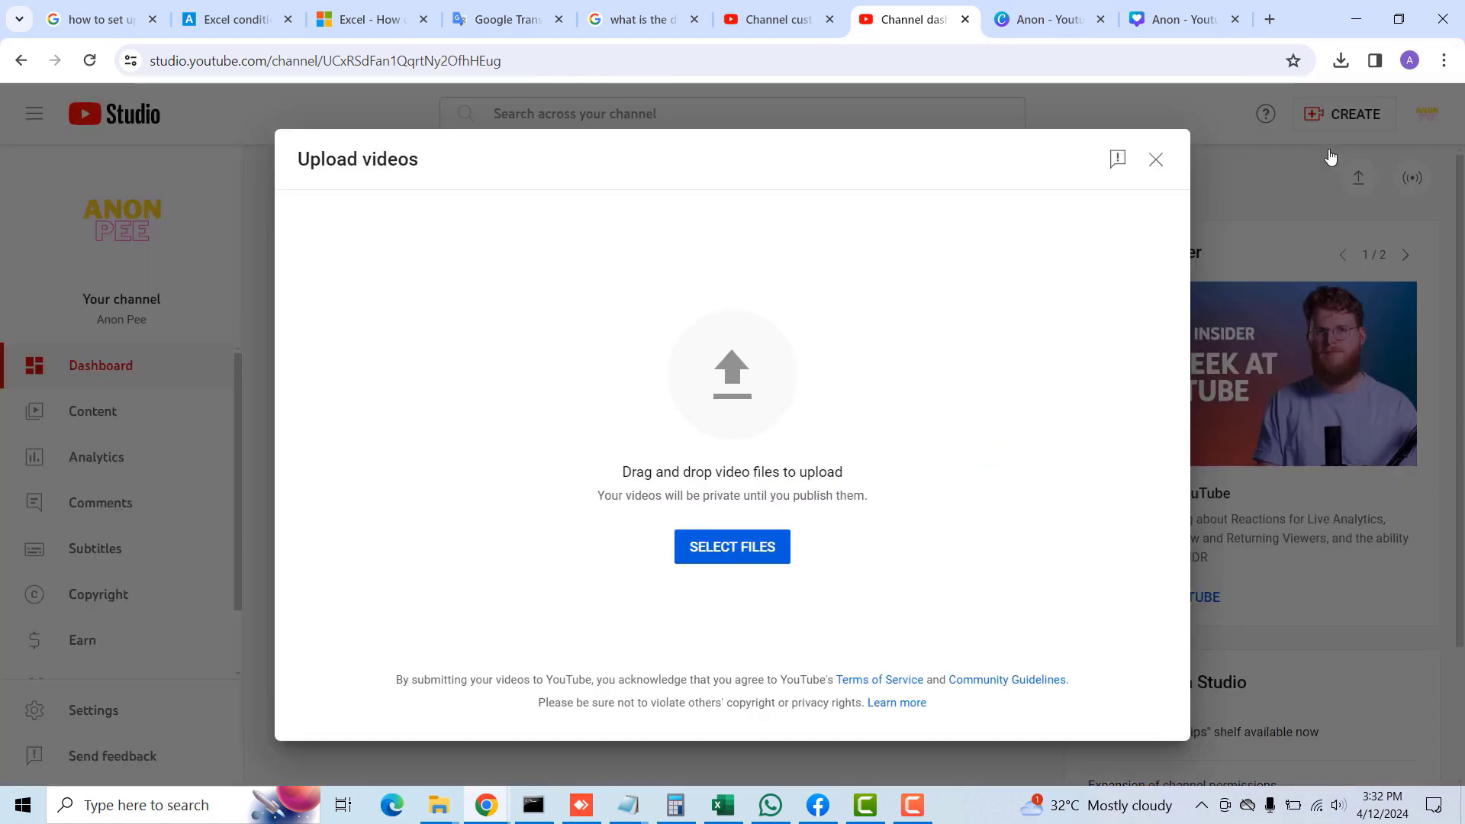
{"action": "left_click", "coordinate": [1156, 159]}
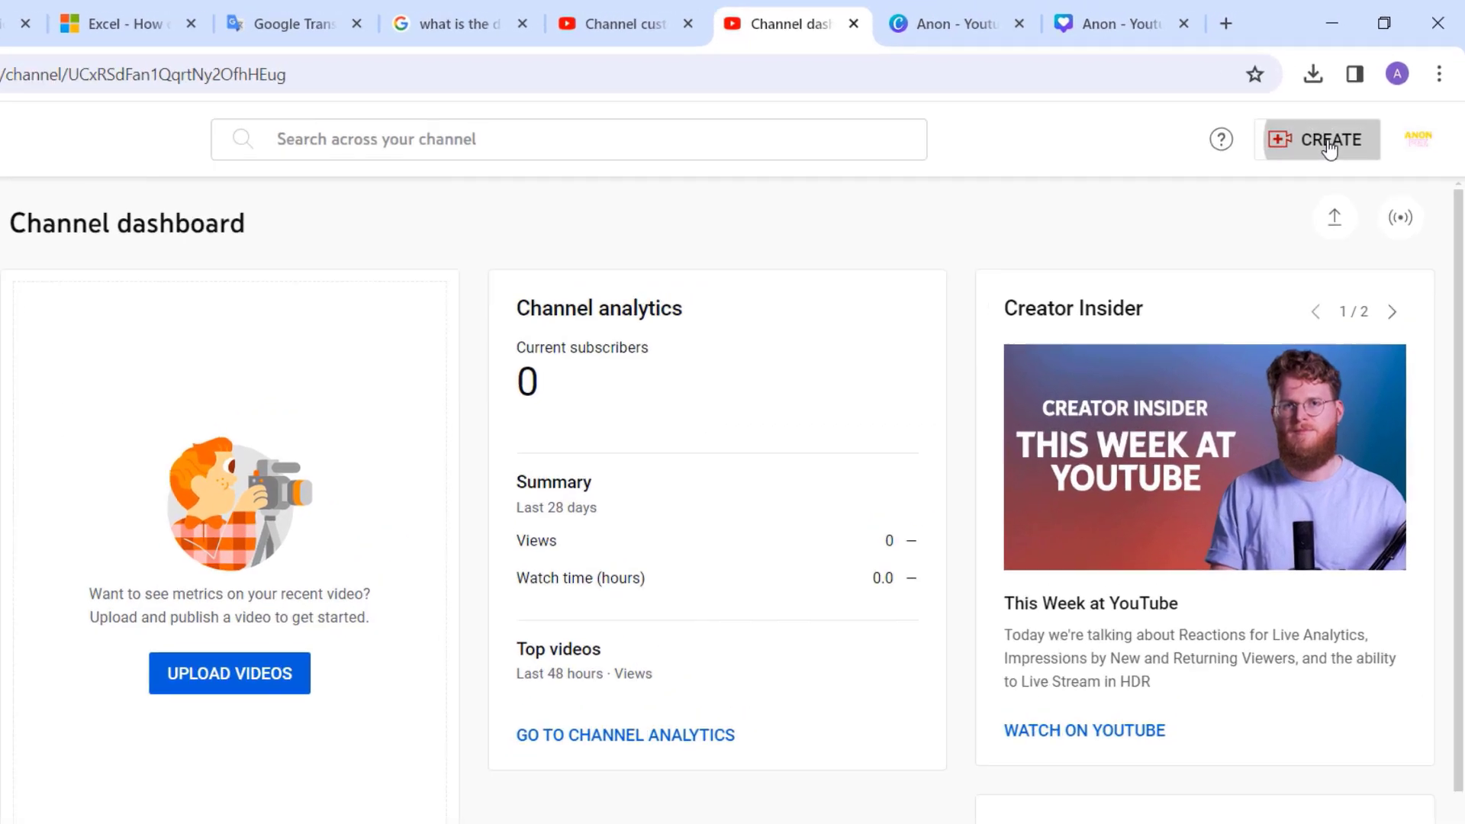
{"action": "left_click", "coordinate": [1329, 149]}
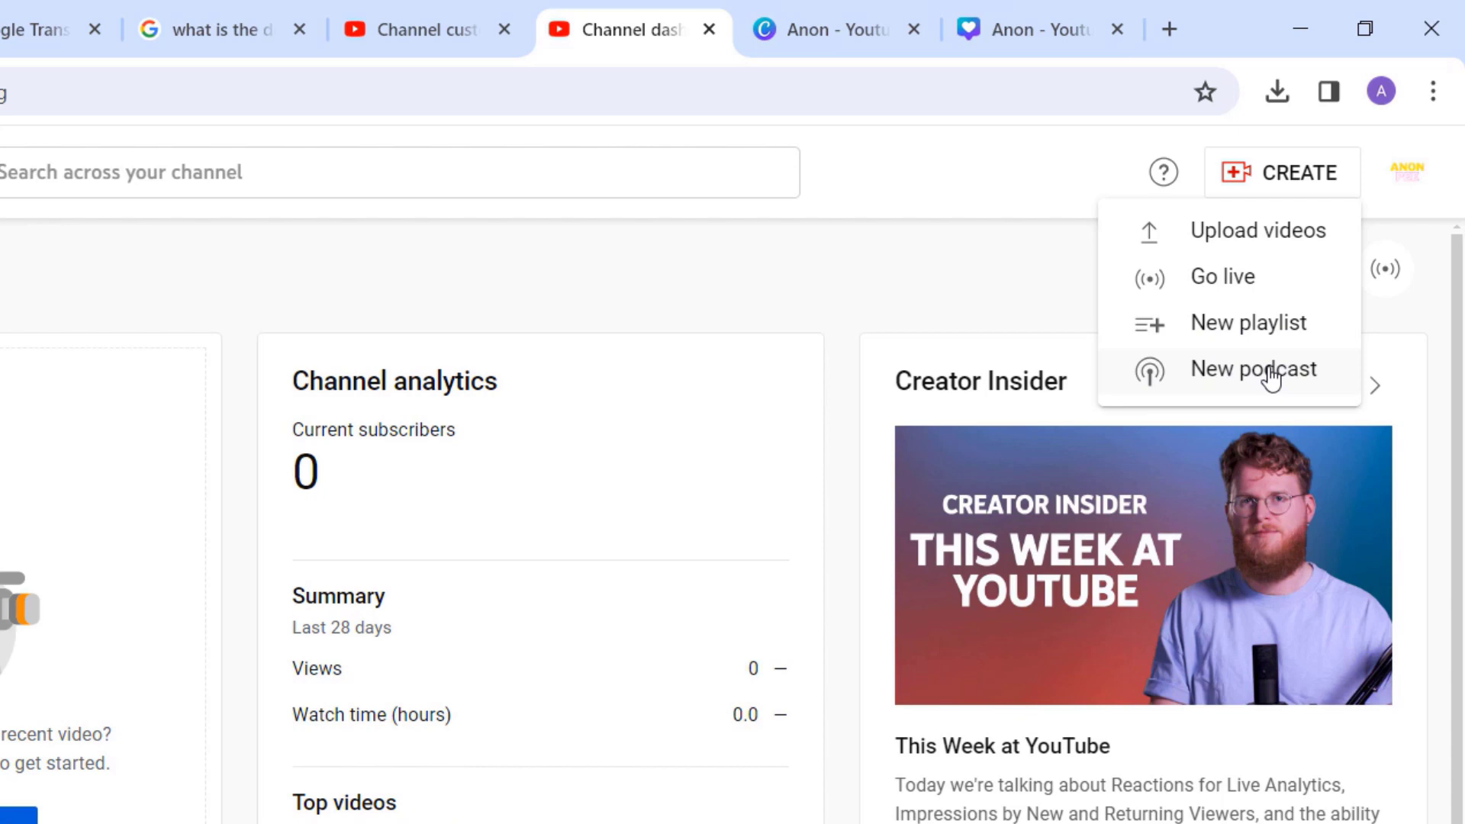
{"action": "left_click", "coordinate": [1288, 181]}
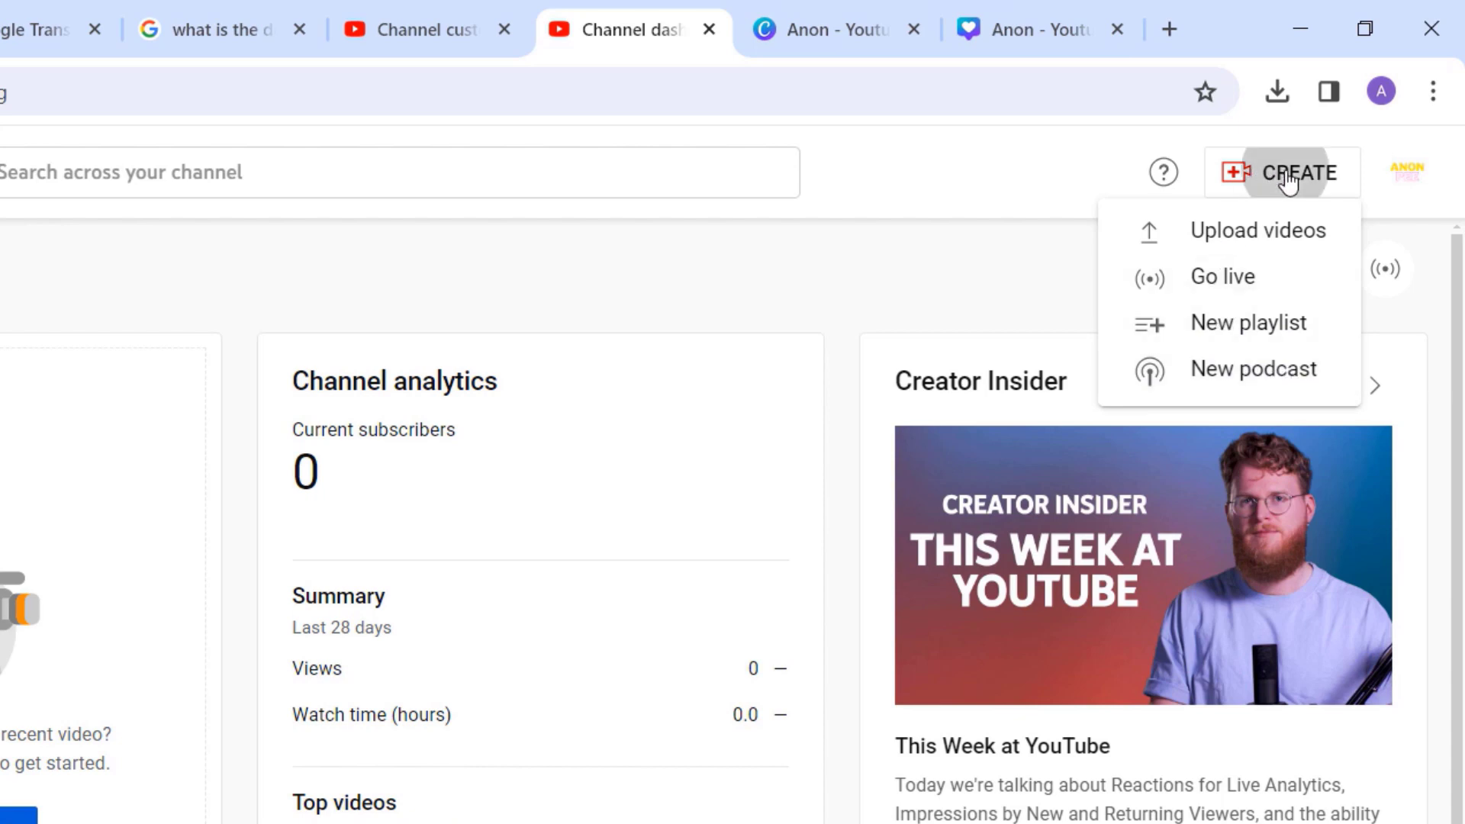
{"action": "left_click", "coordinate": [1251, 232]}
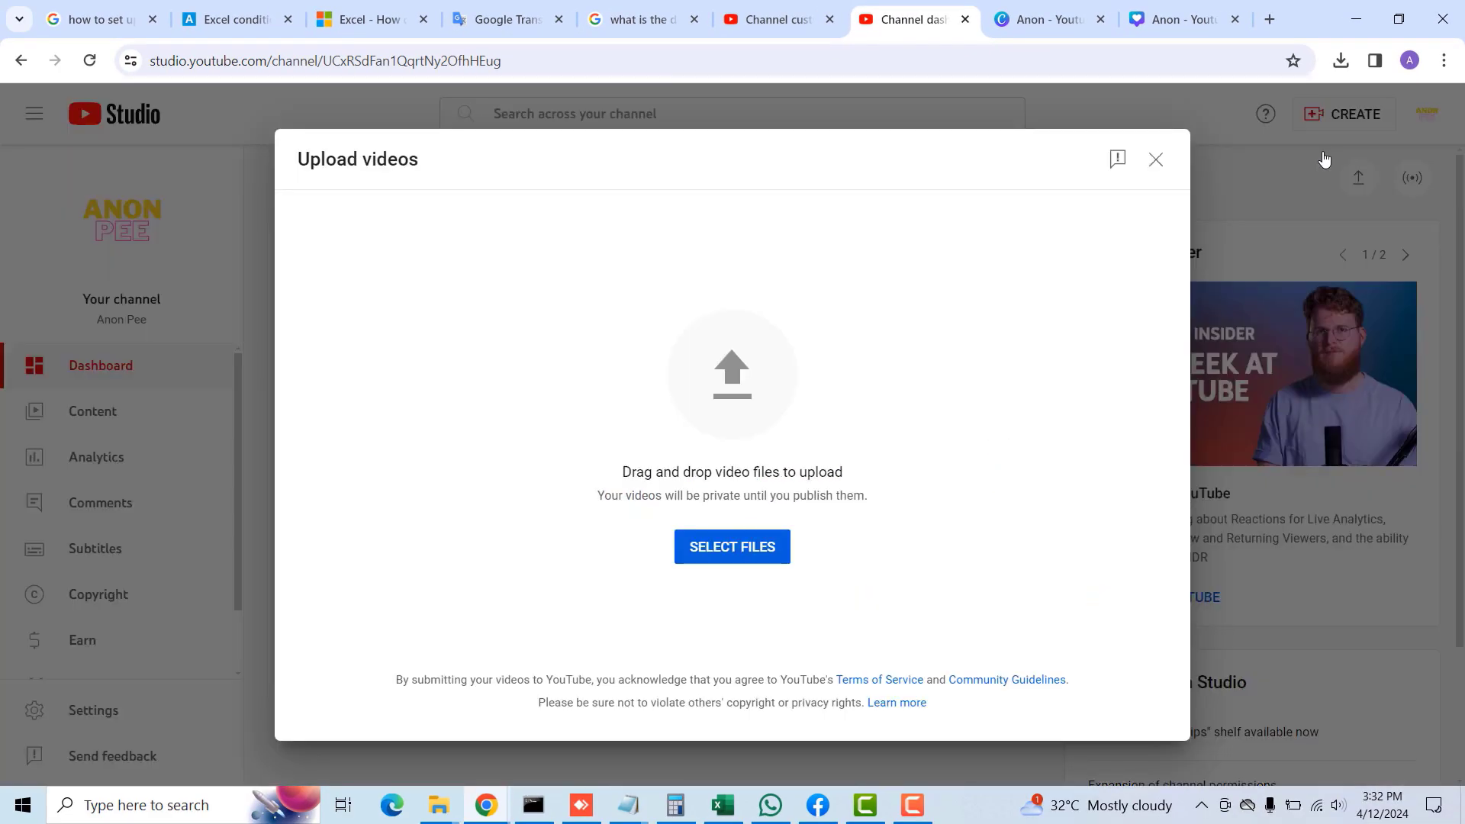
{"action": "left_click", "coordinate": [737, 551]}
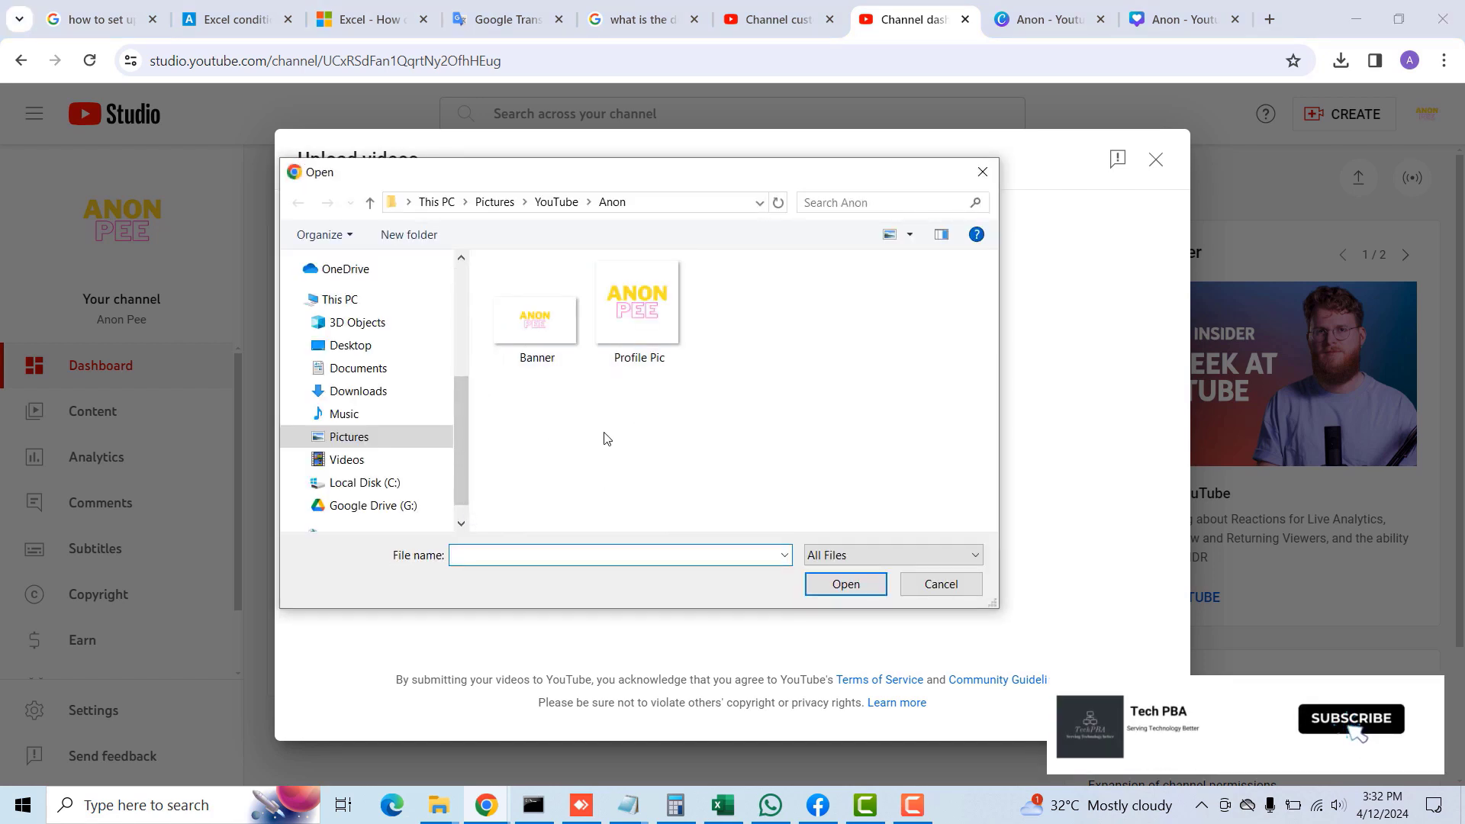
{"action": "left_click", "coordinate": [947, 584]}
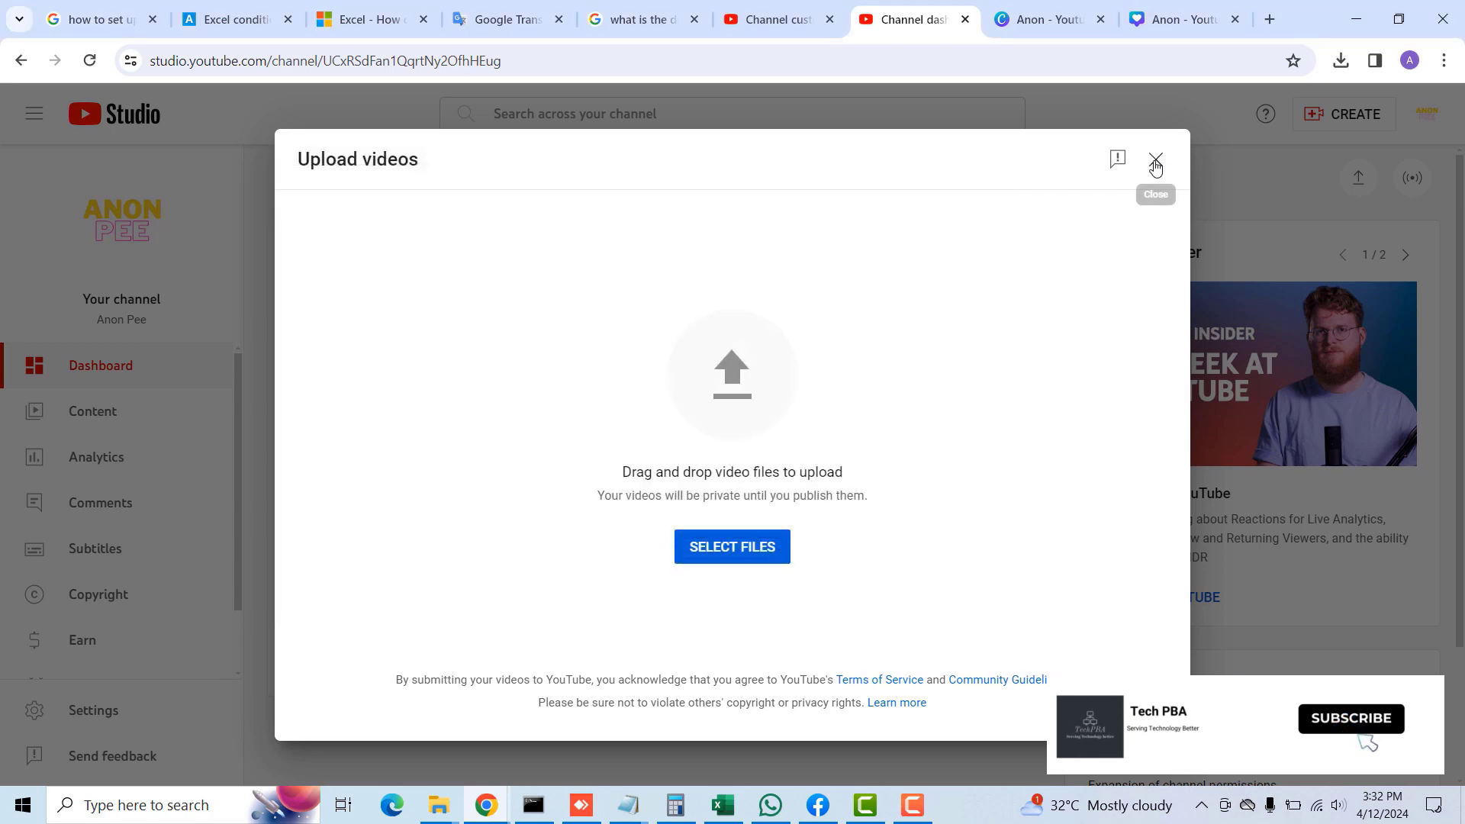
{"action": "left_click", "coordinate": [1155, 160]}
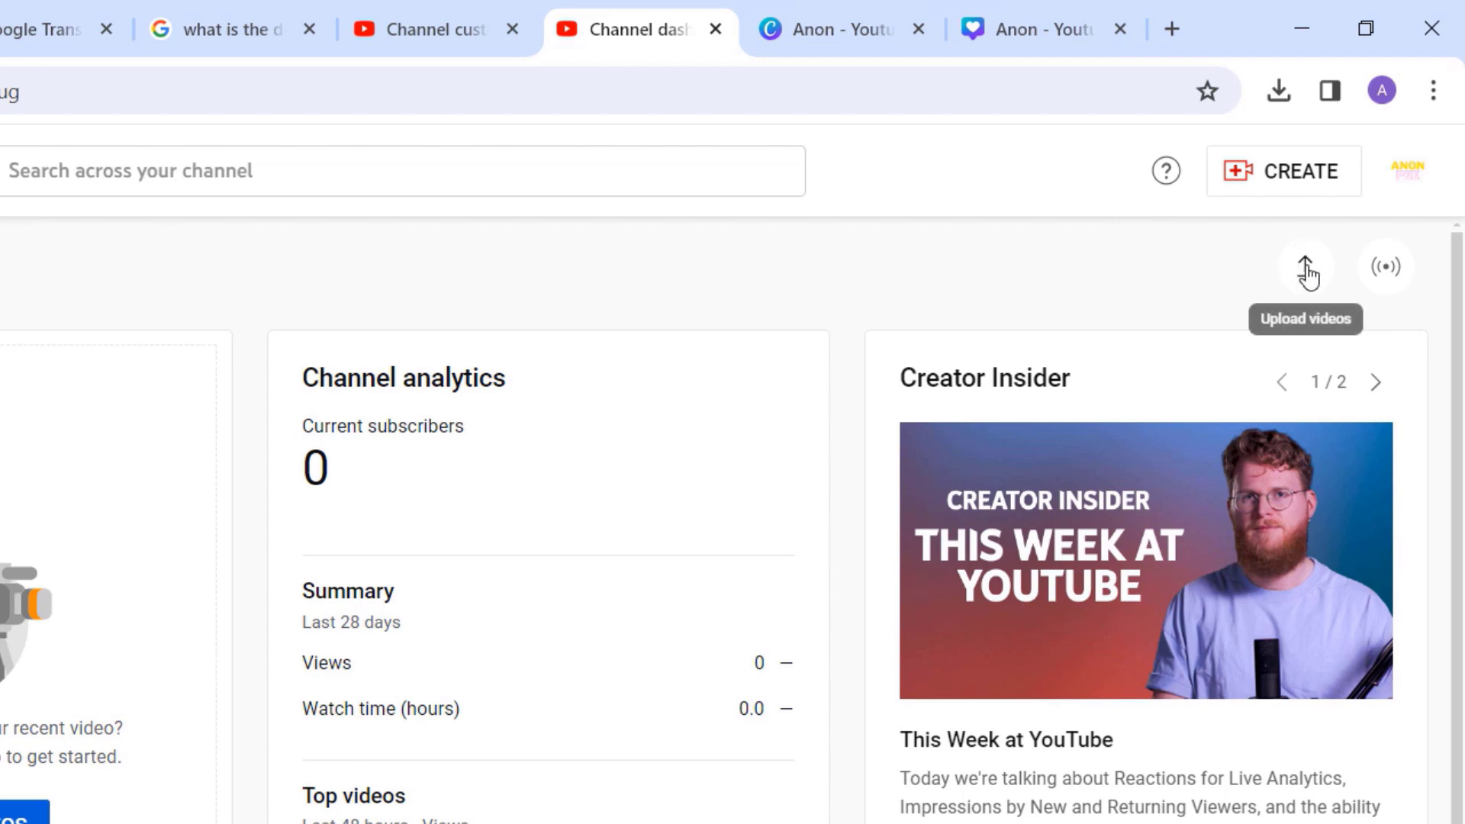
Step: Upload the video file "Create YT Channel and Upload Videos" from the WIP folder to the channel
{"action": "left_click", "coordinate": [1306, 268]}
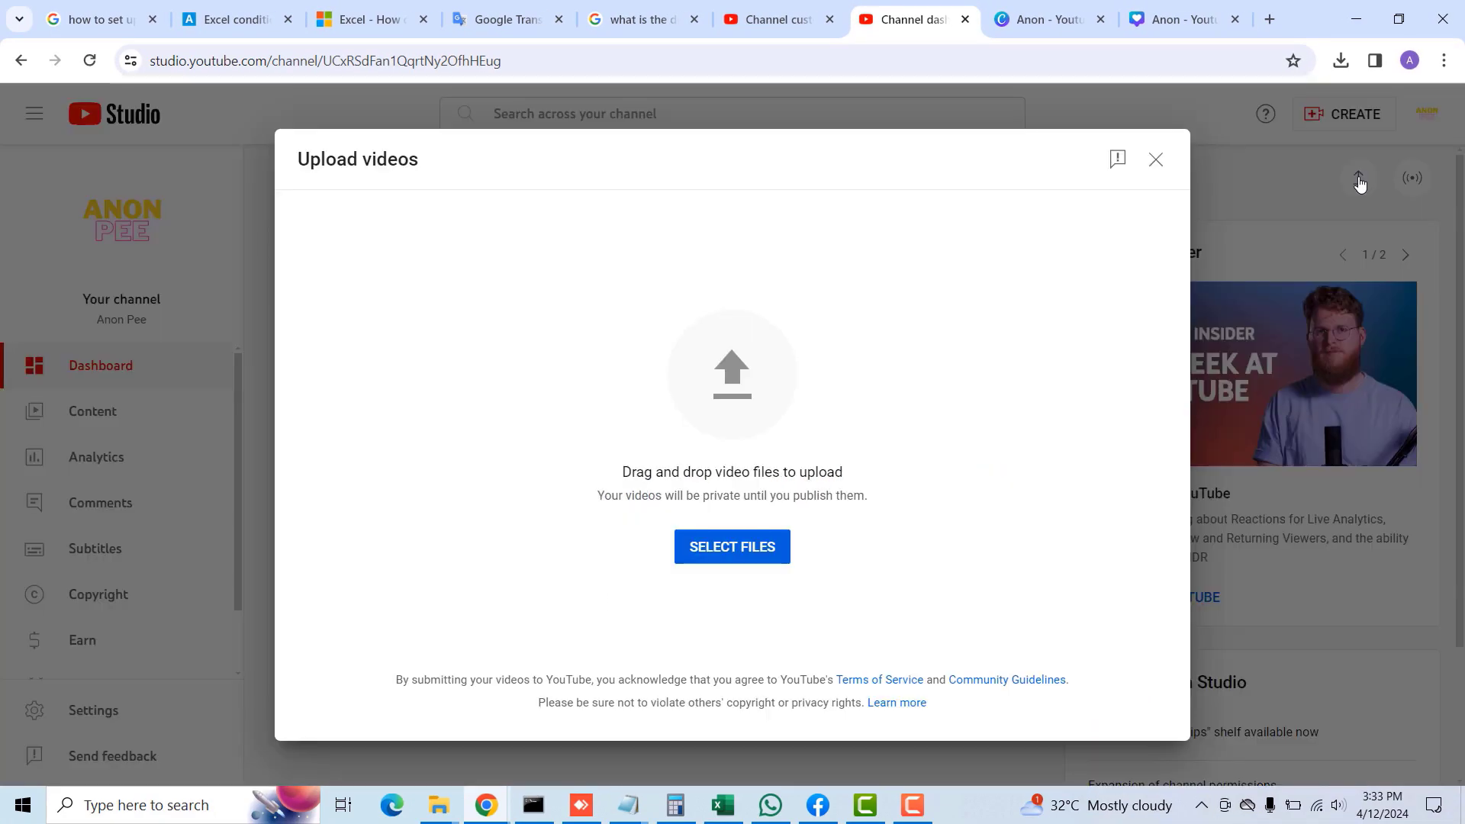
{"action": "left_click", "coordinate": [738, 555]}
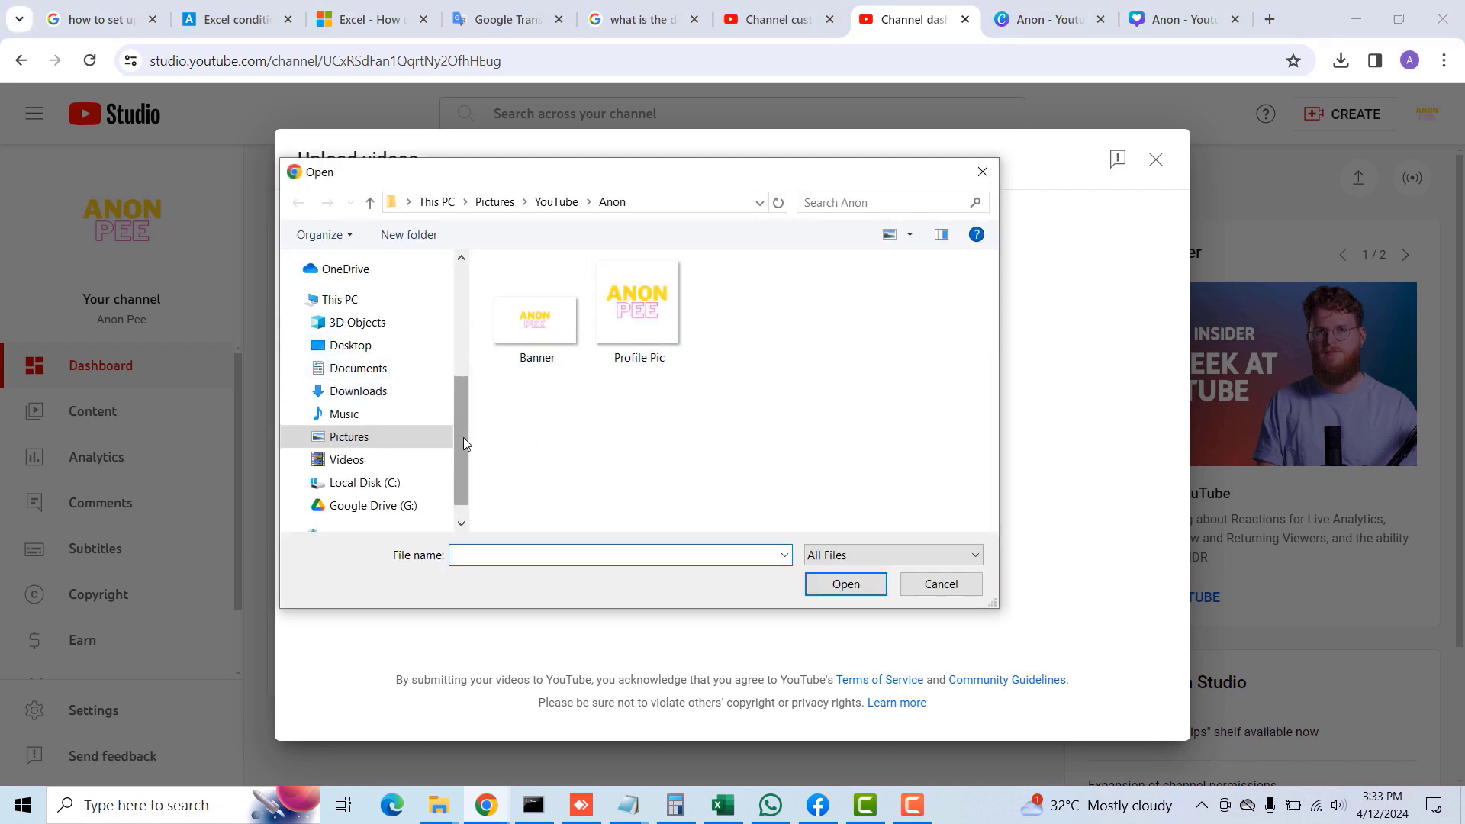
{"action": "left_click_drag", "start_coordinate": [466, 443], "coordinate": [461, 328]}
{"action": "left_click", "coordinate": [347, 482]}
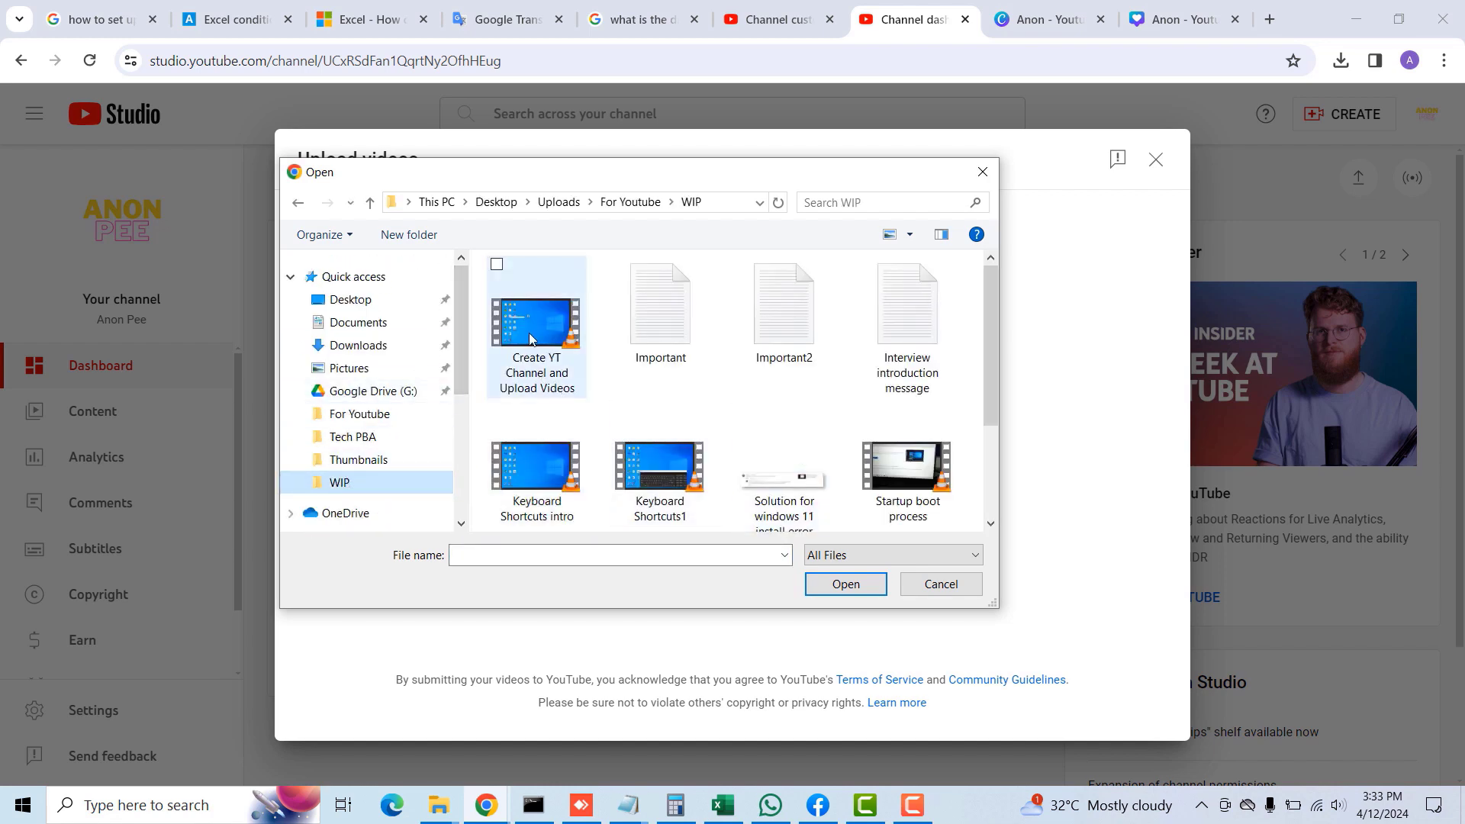
{"action": "left_click", "coordinate": [535, 333]}
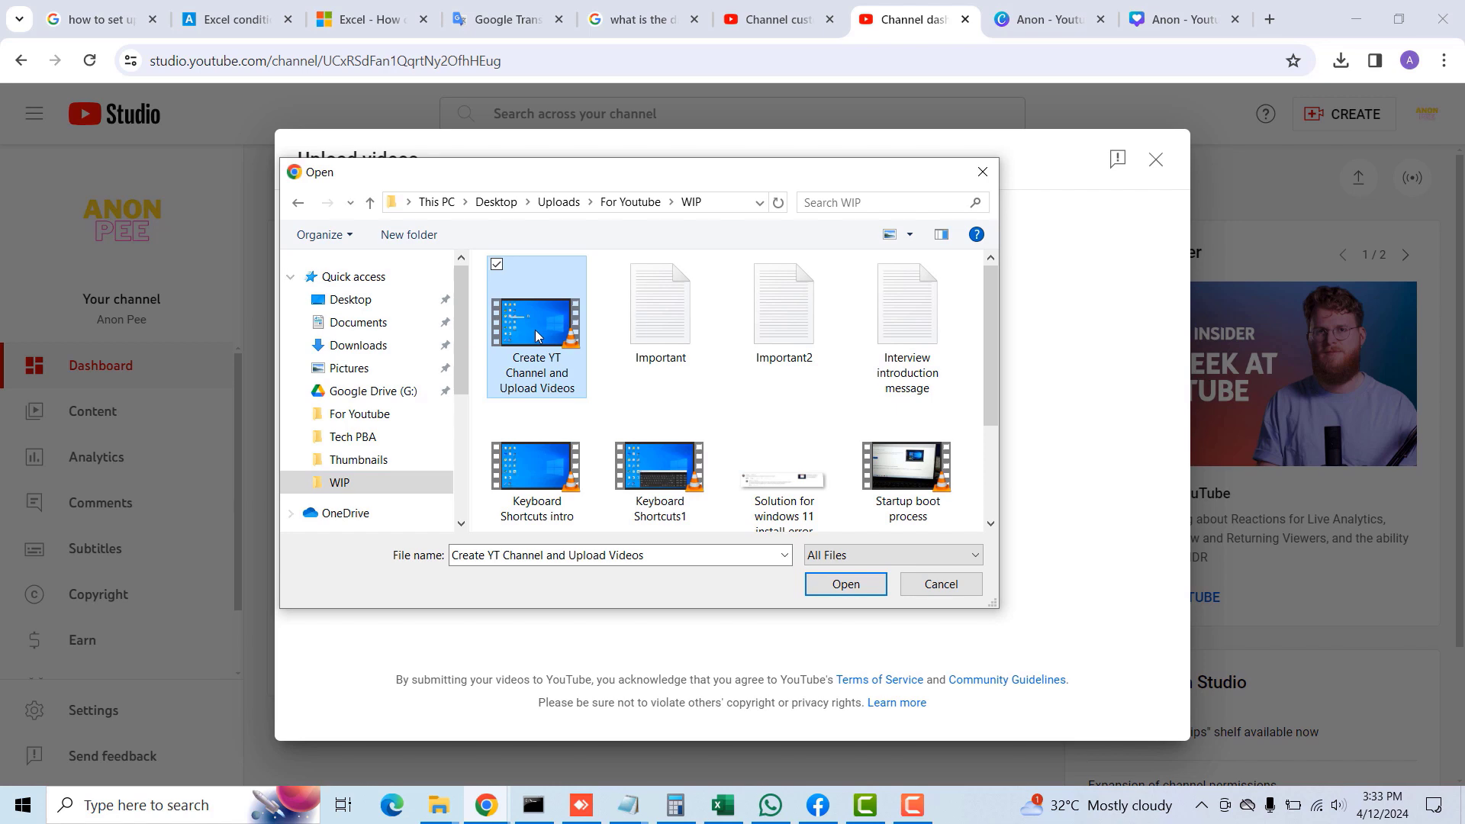
{"action": "left_click", "coordinate": [845, 585]}
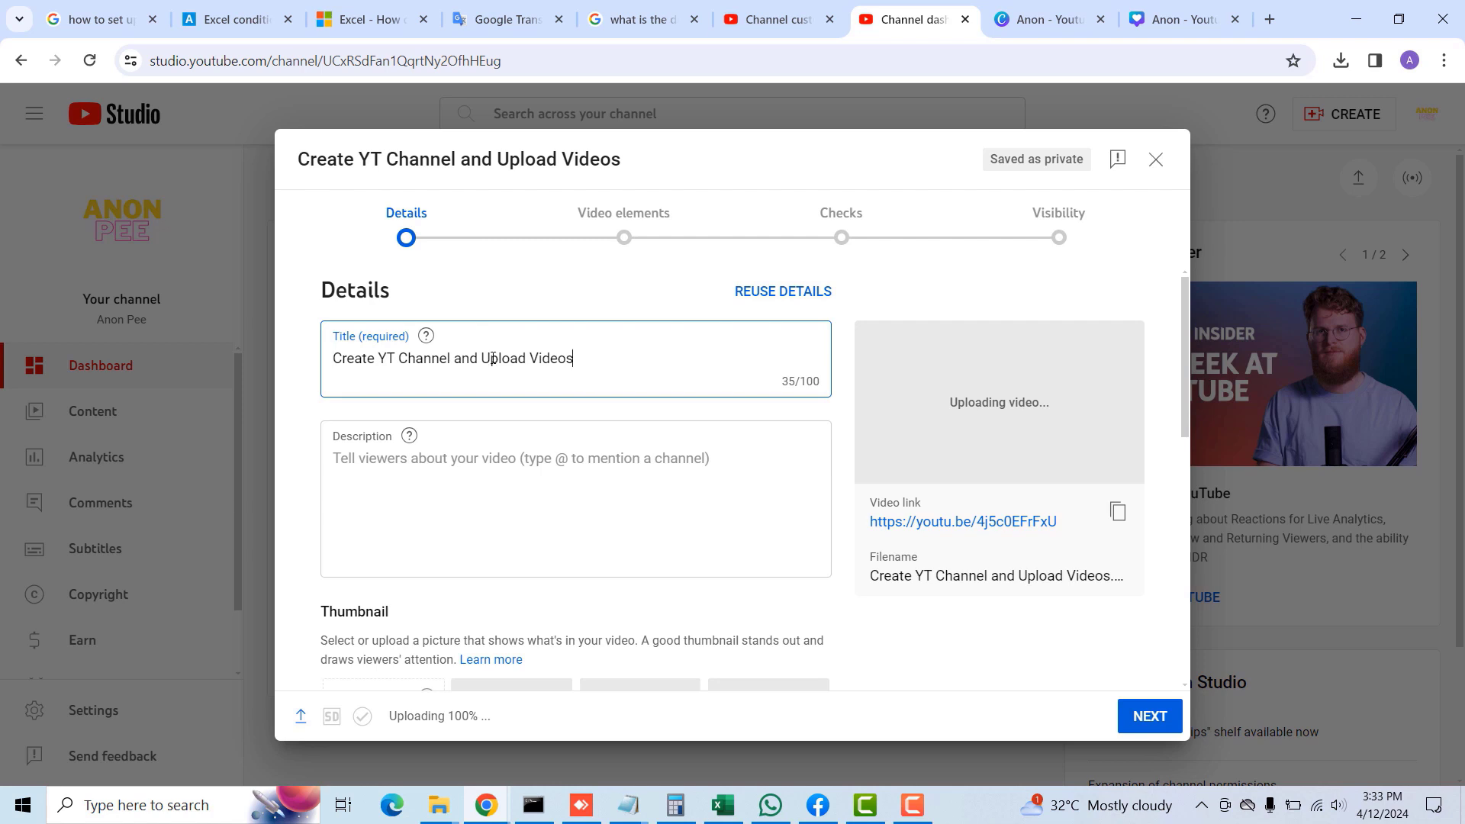
Step: Replace the video's title with "How to create a YouTube channel and upload videos"
{"action": "left_click_drag", "start_coordinate": [576, 358], "coordinate": [285, 364]}
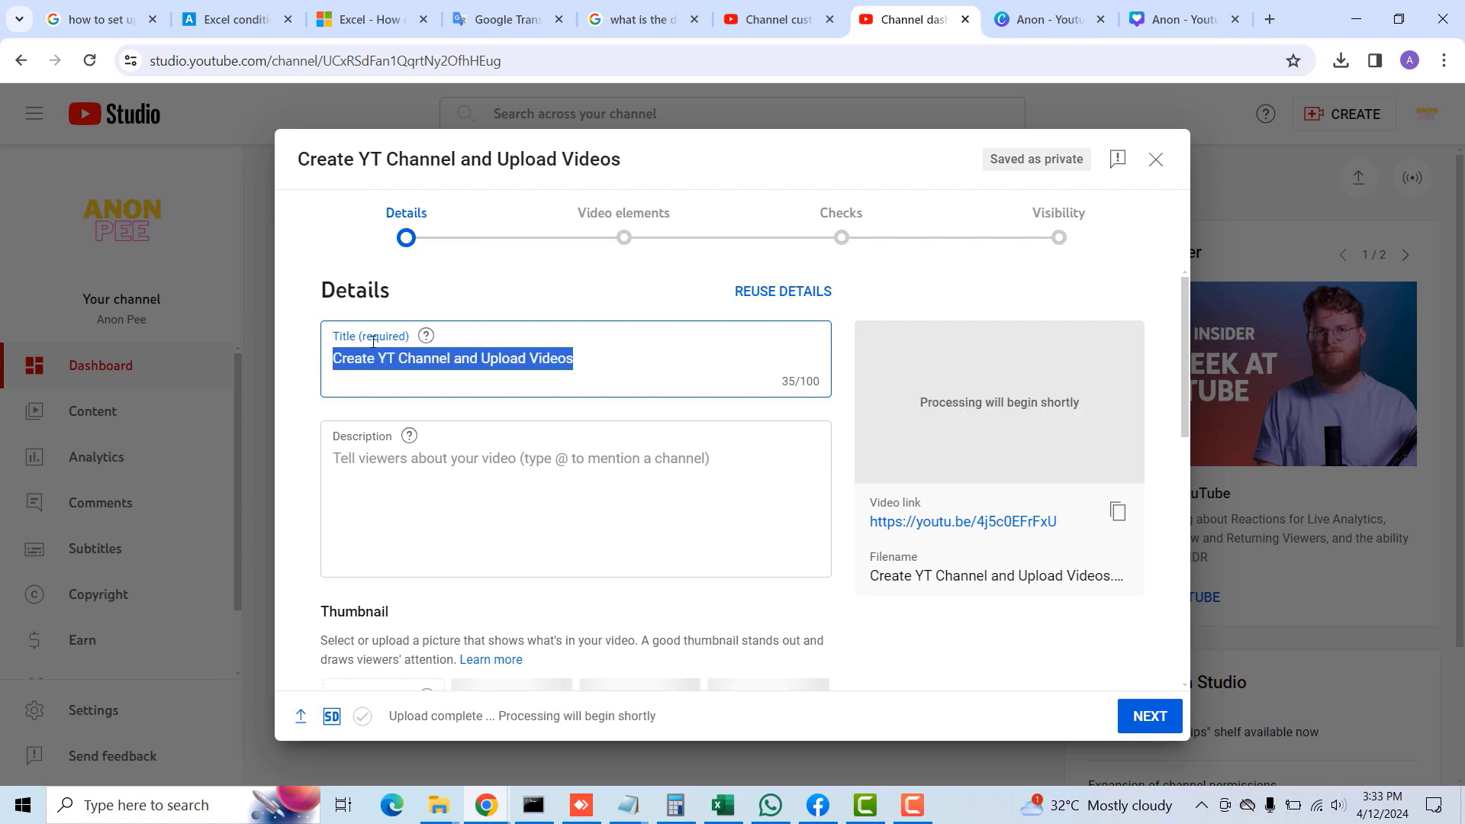
{"action": "type", "text": "How to"}
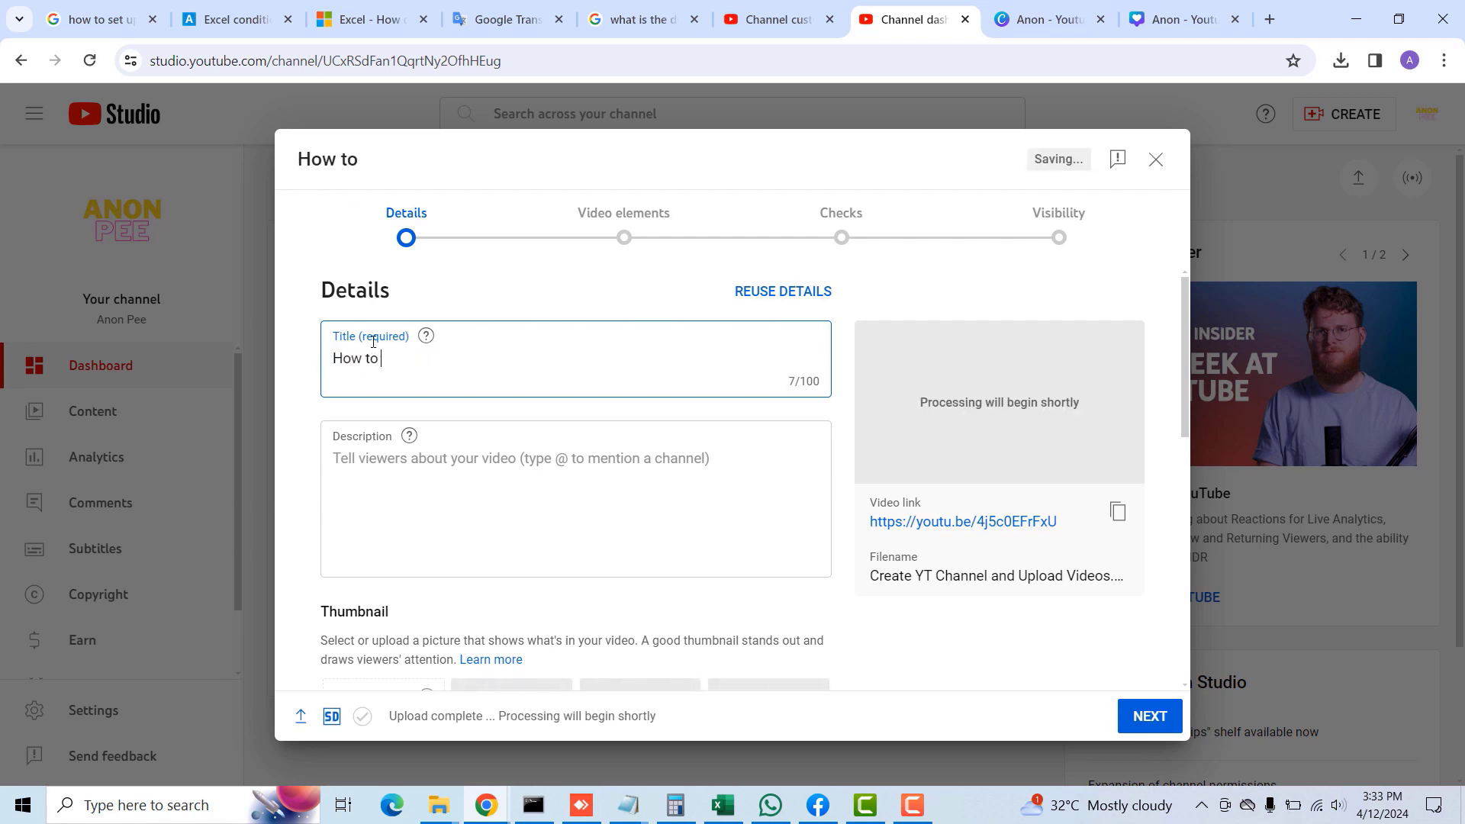
{"action": "type", "text": " create a "}
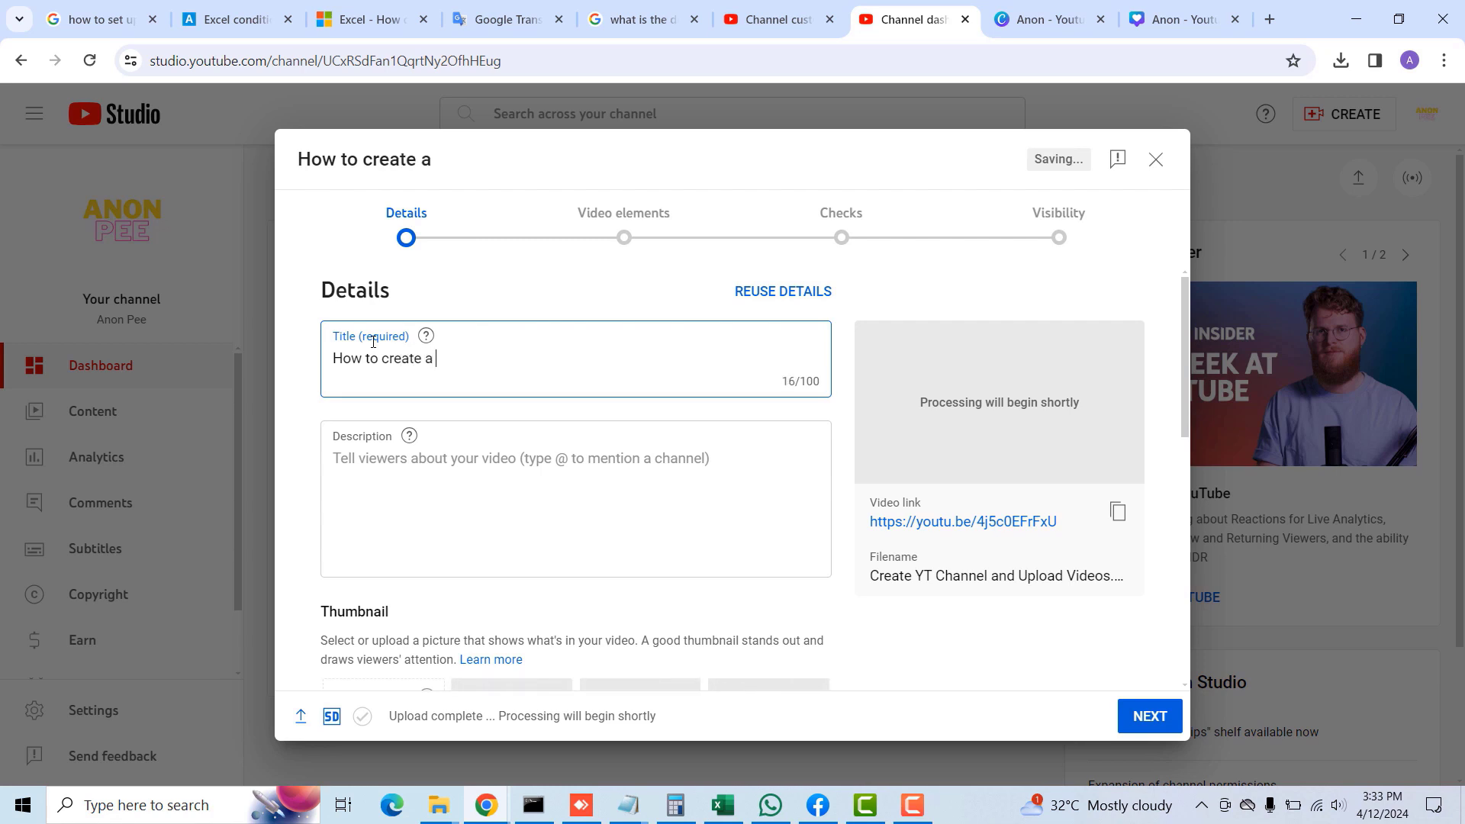
{"action": "type", "text": "youtub"}
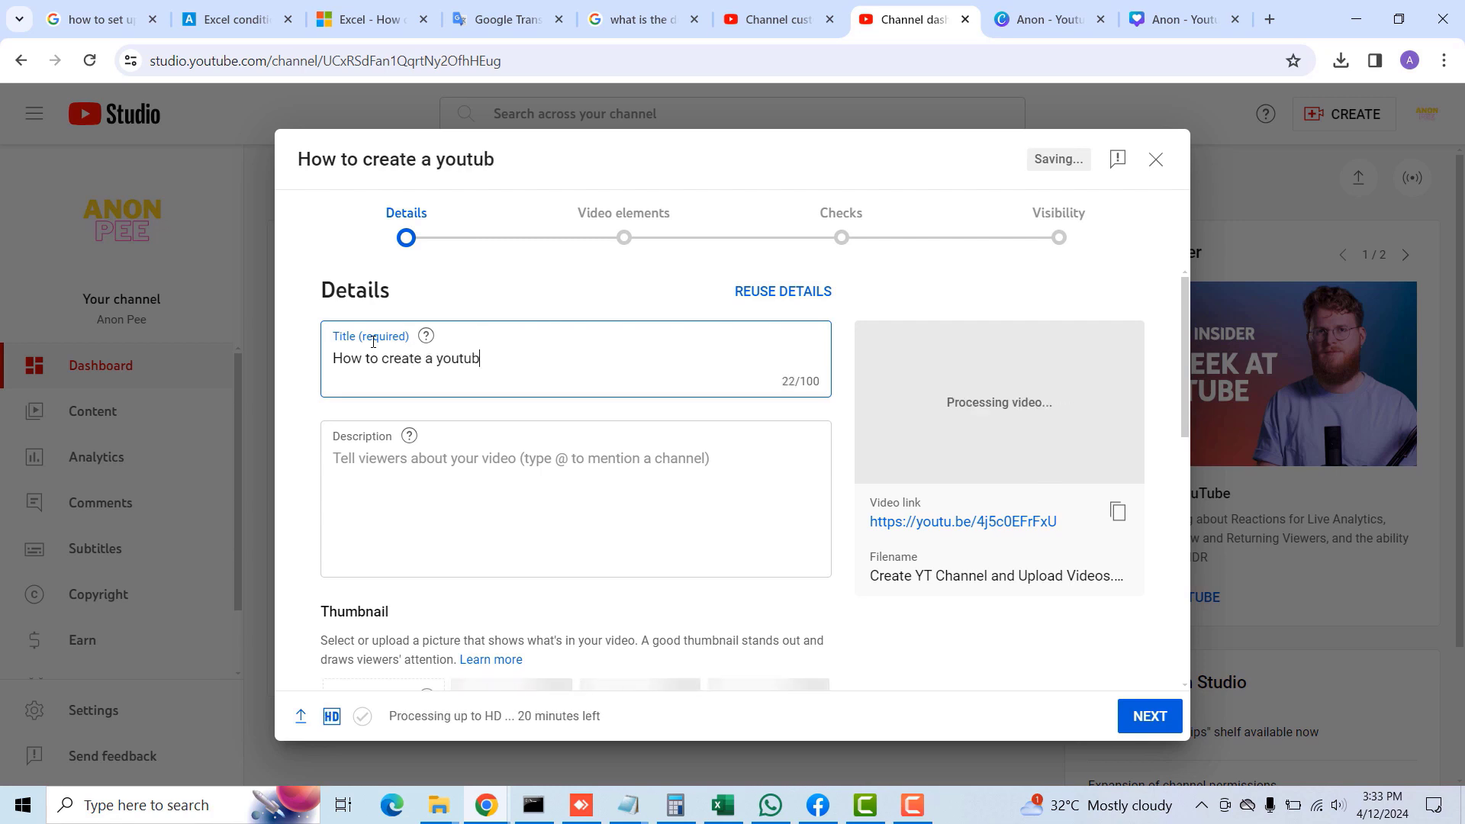
{"action": "type", "text": "e chan"}
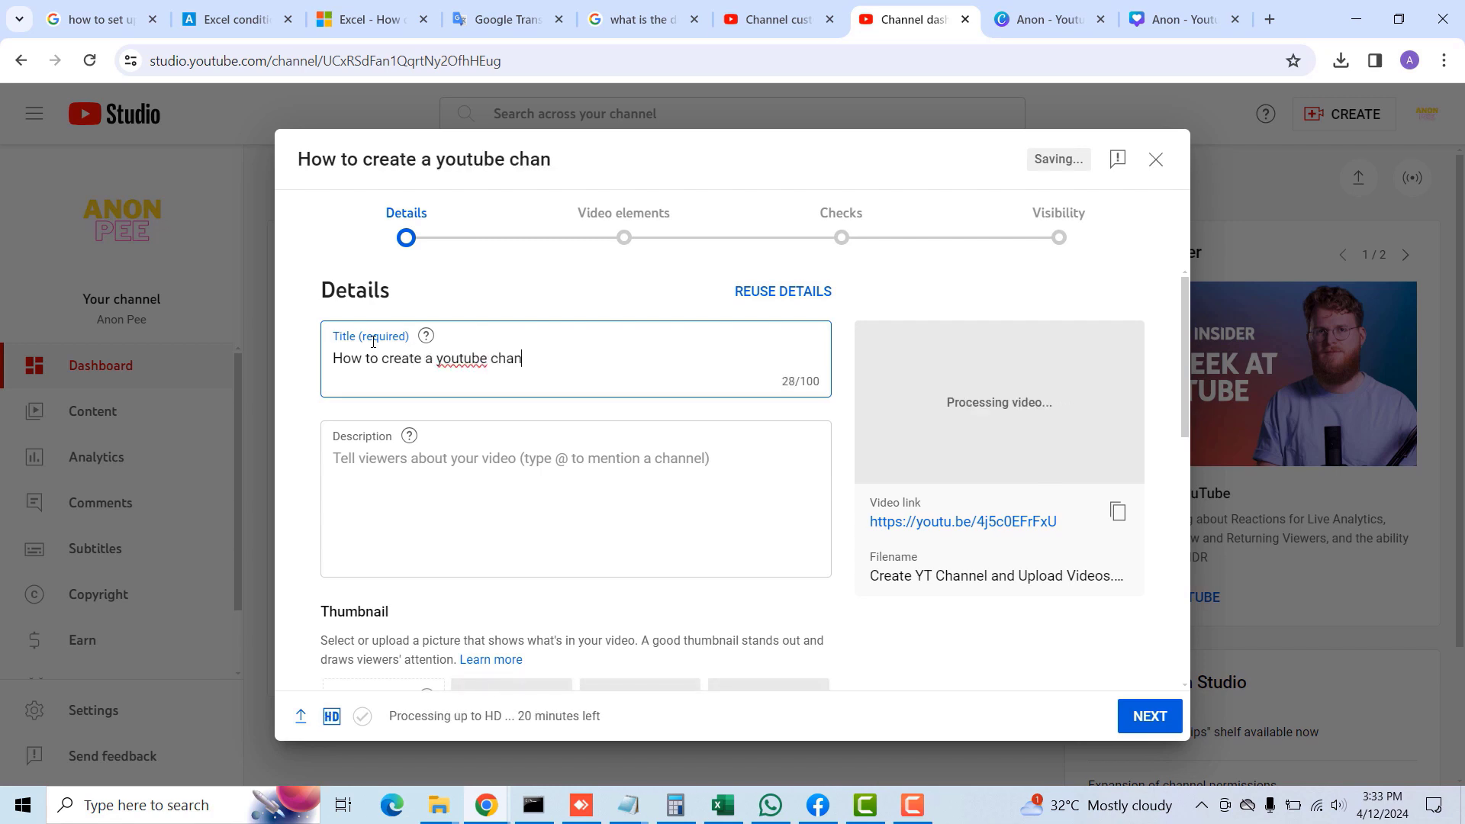
{"action": "type", "text": "nel and upload"}
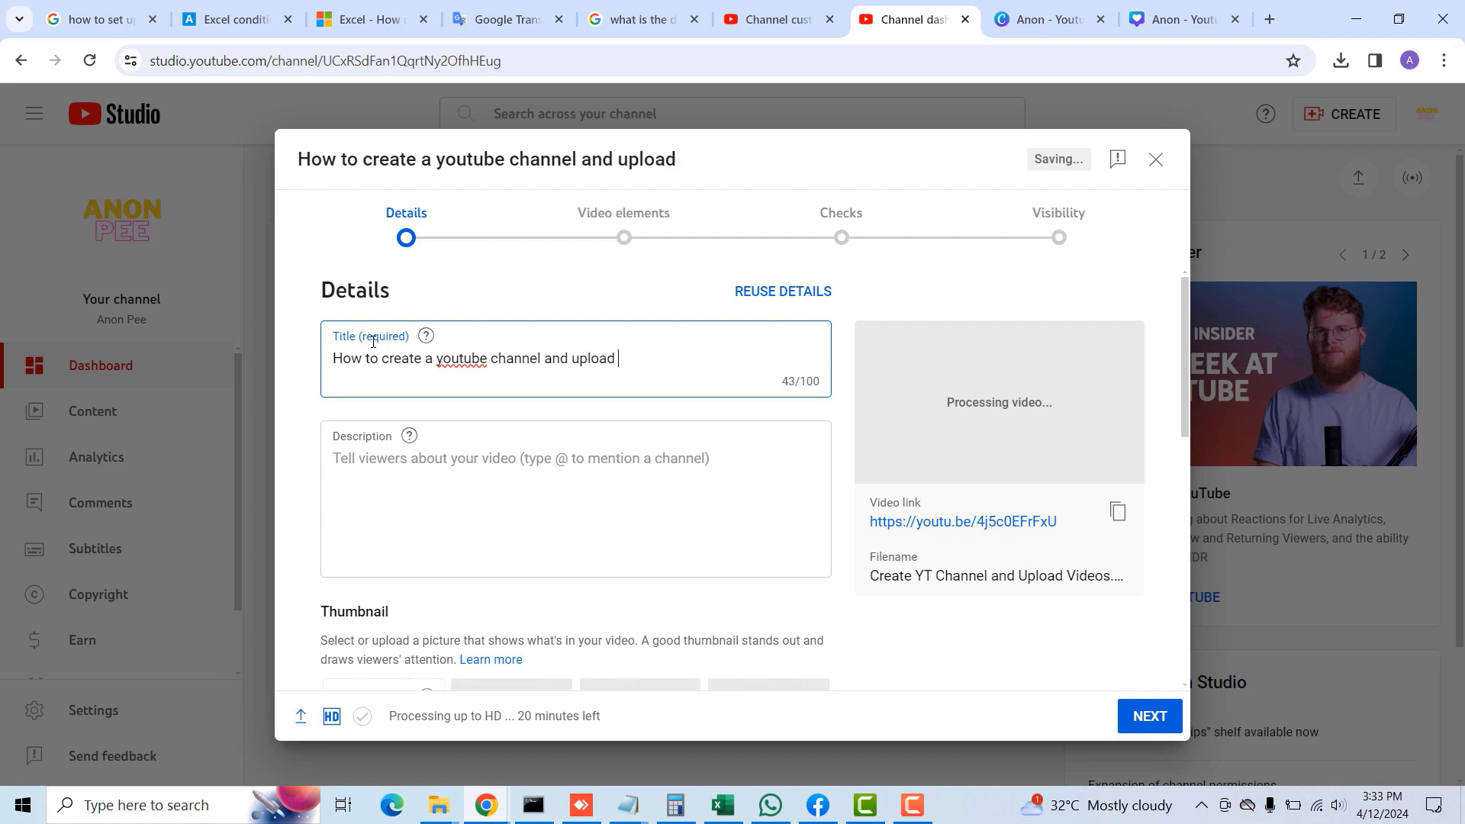
{"action": "type", "text": " videos"}
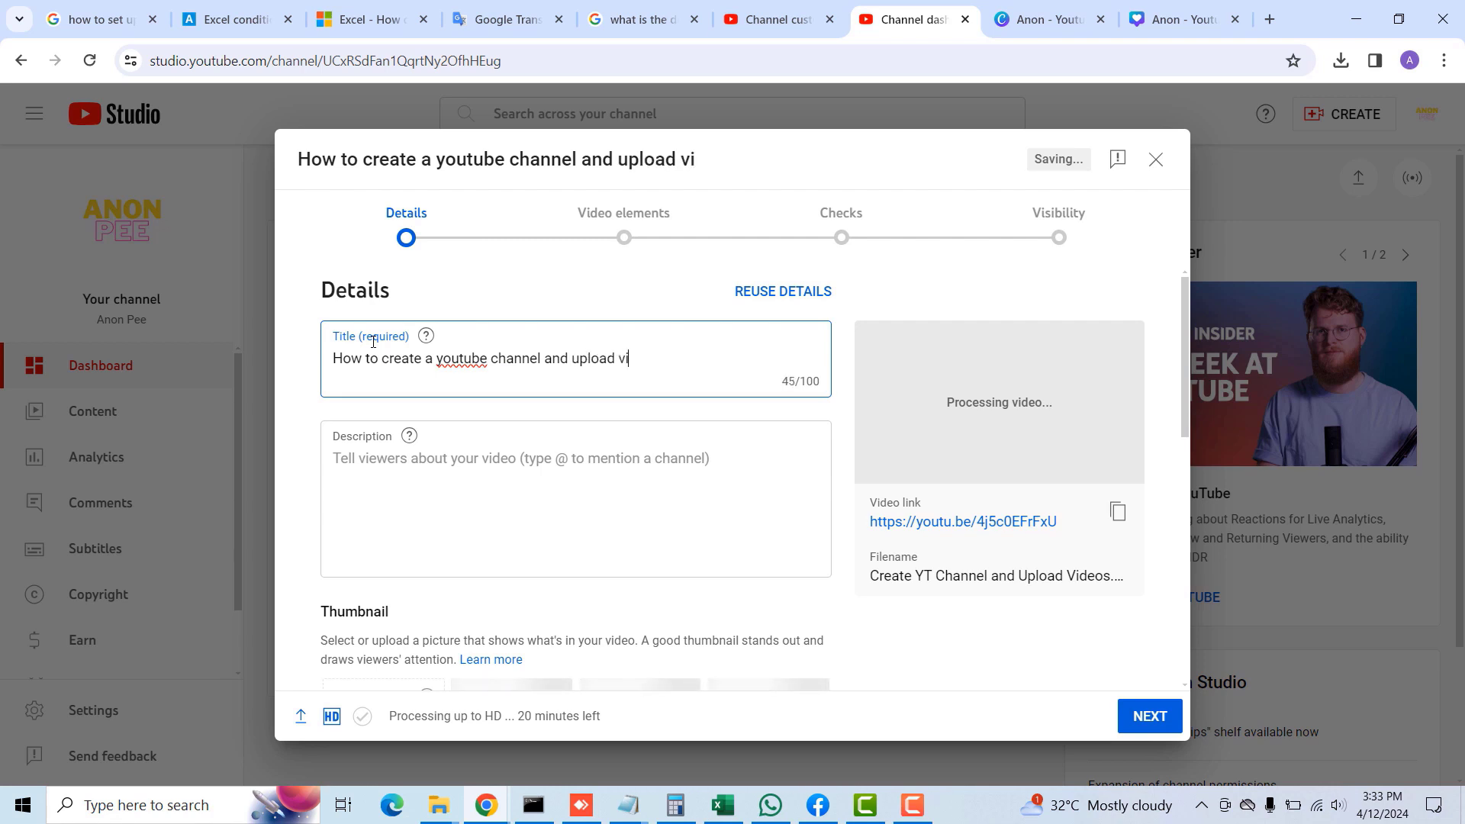
{"action": "right_click", "coordinate": [450, 367]}
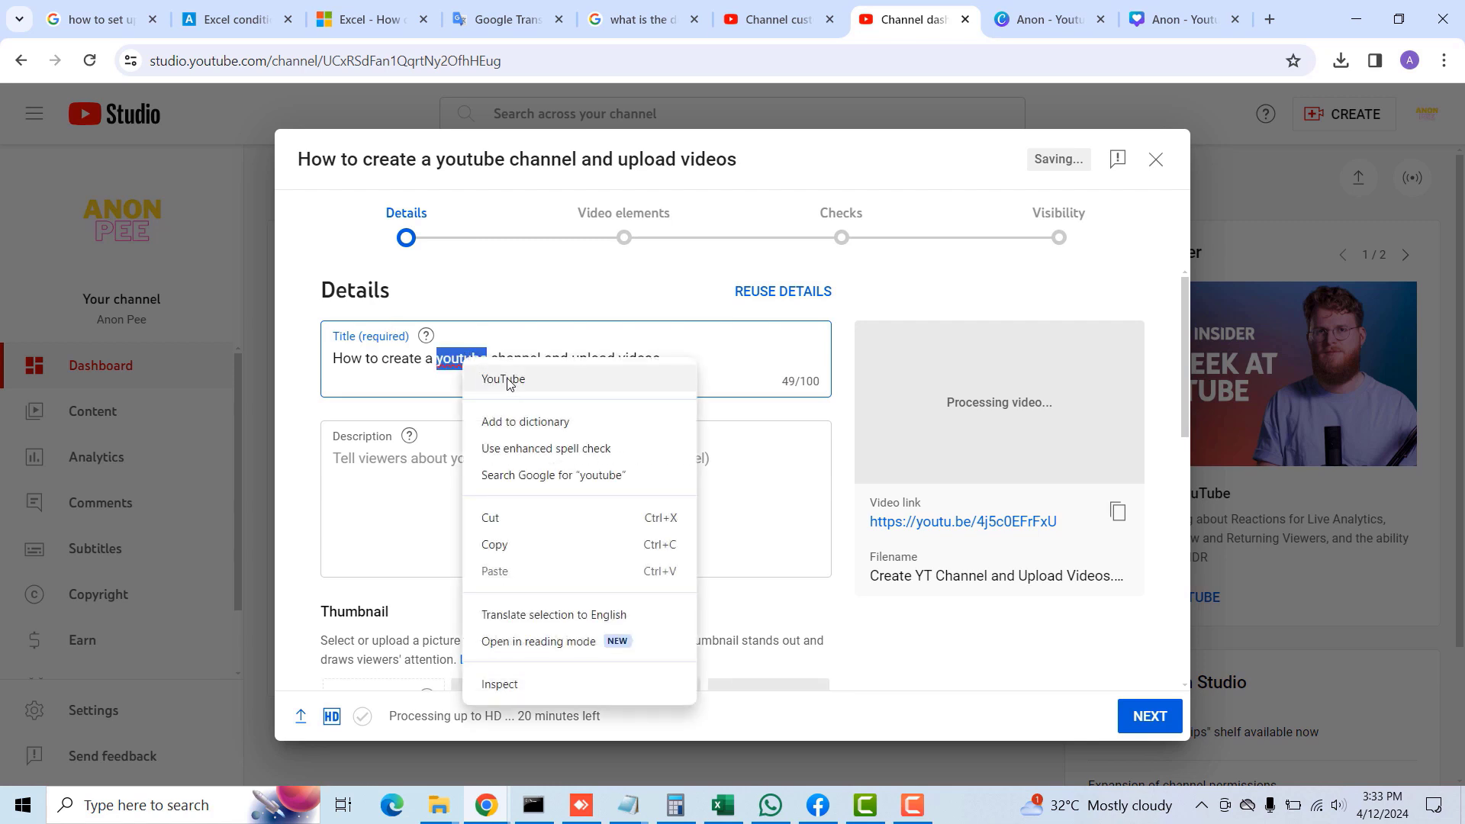
{"action": "left_click", "coordinate": [496, 377]}
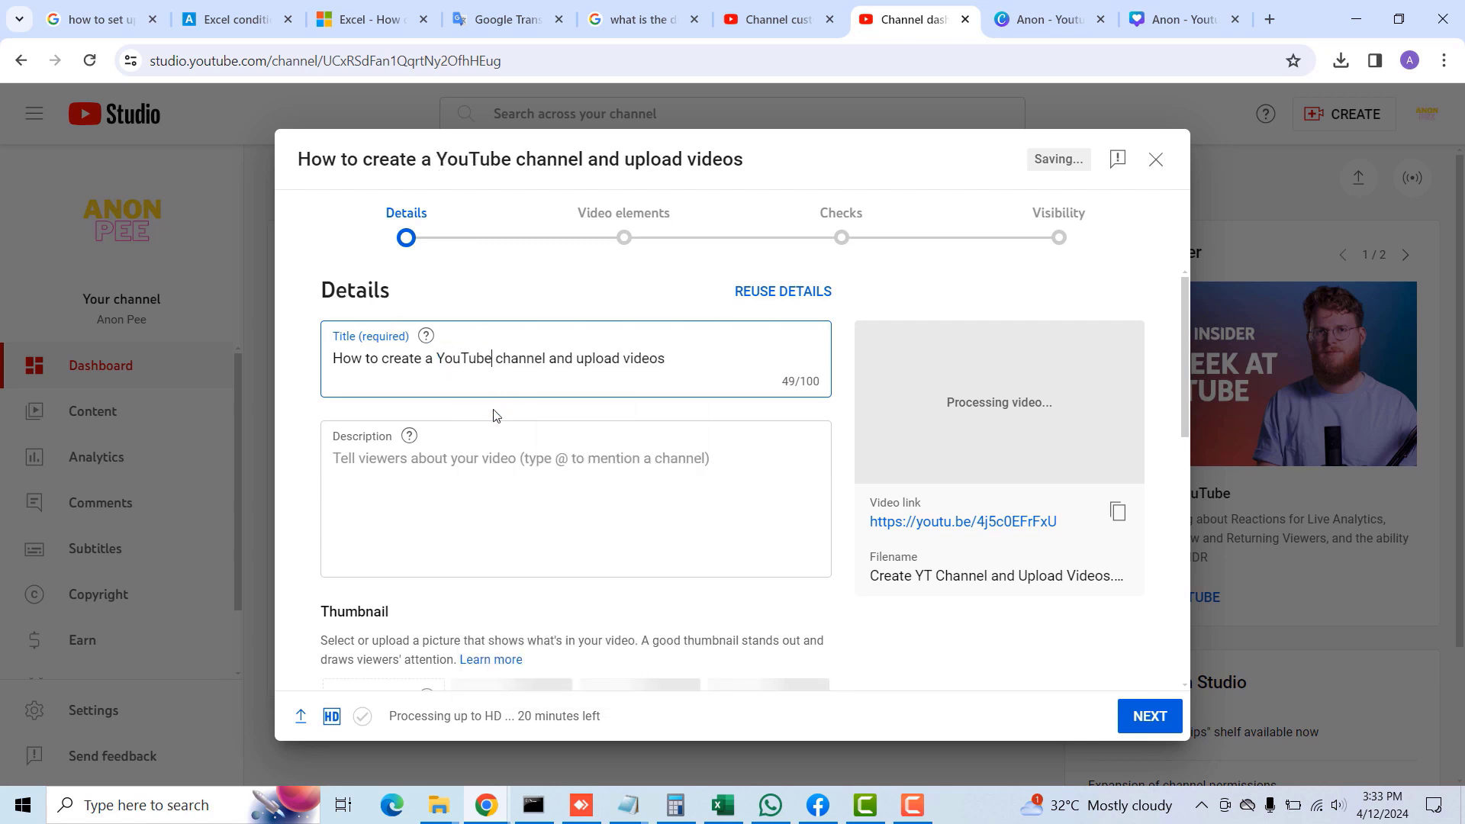
Step: Enter the video description "This is a video on how to create a youtube channel"
{"action": "left_click", "coordinate": [419, 461]}
{"action": "type", "text": "This is a video on how to create a youtube channel"}
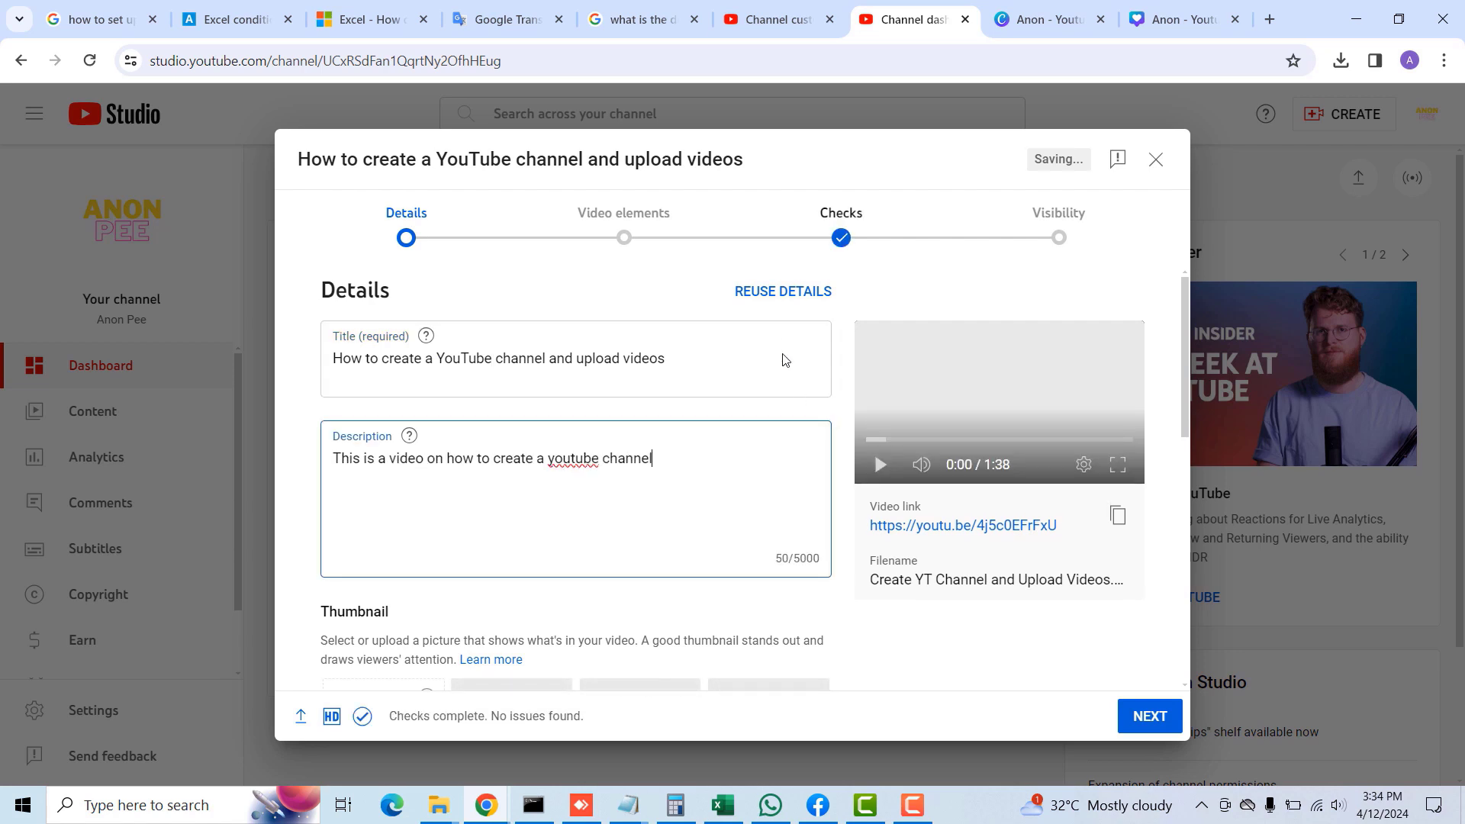
Step: Check the playlist choices for the video and close the list without selecting or creating one
{"action": "scroll", "coordinate": [797, 405], "scroll_direction": "down", "scroll_amount": 4}
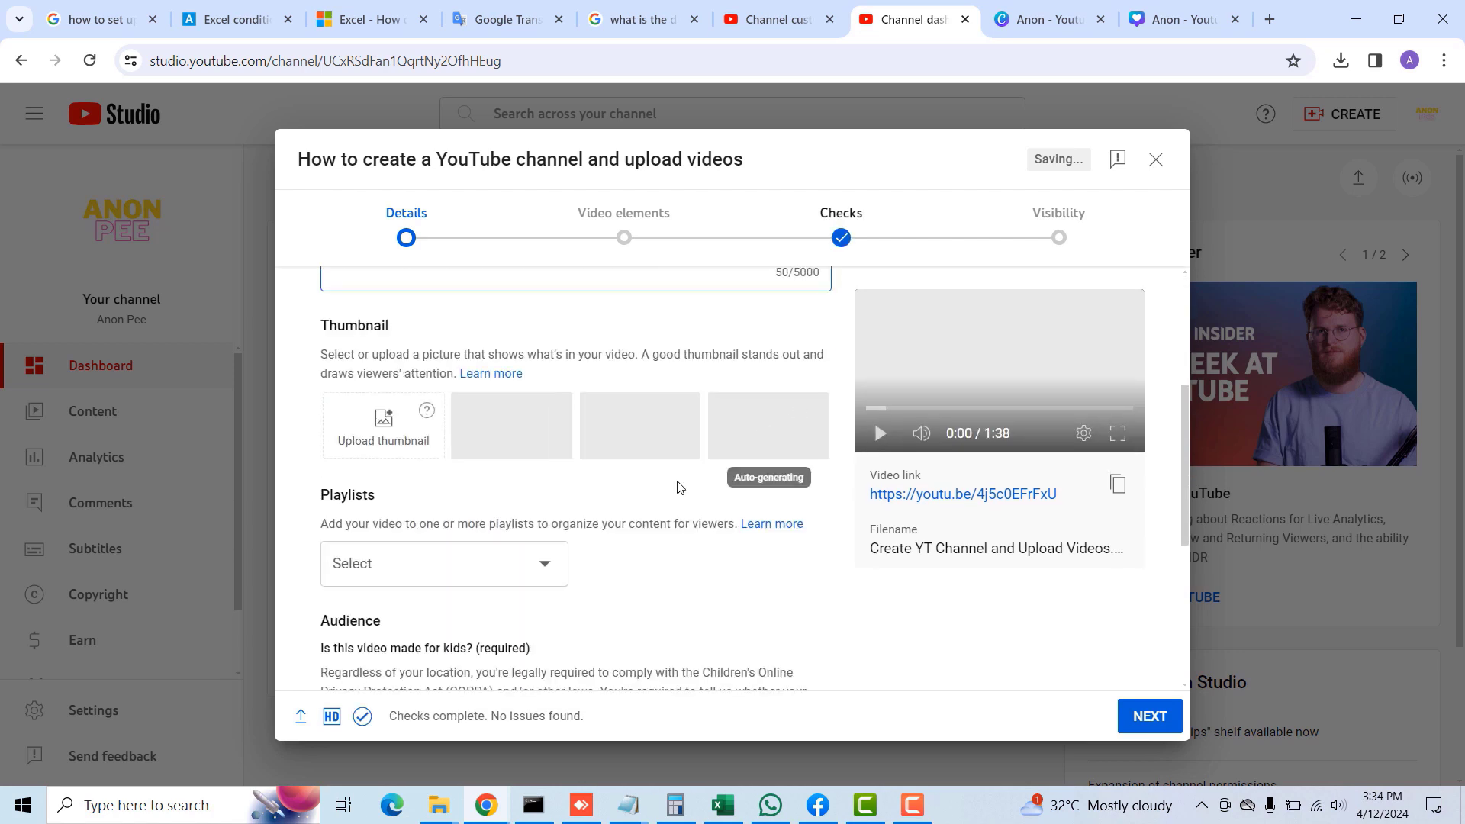
{"action": "left_click", "coordinate": [548, 568]}
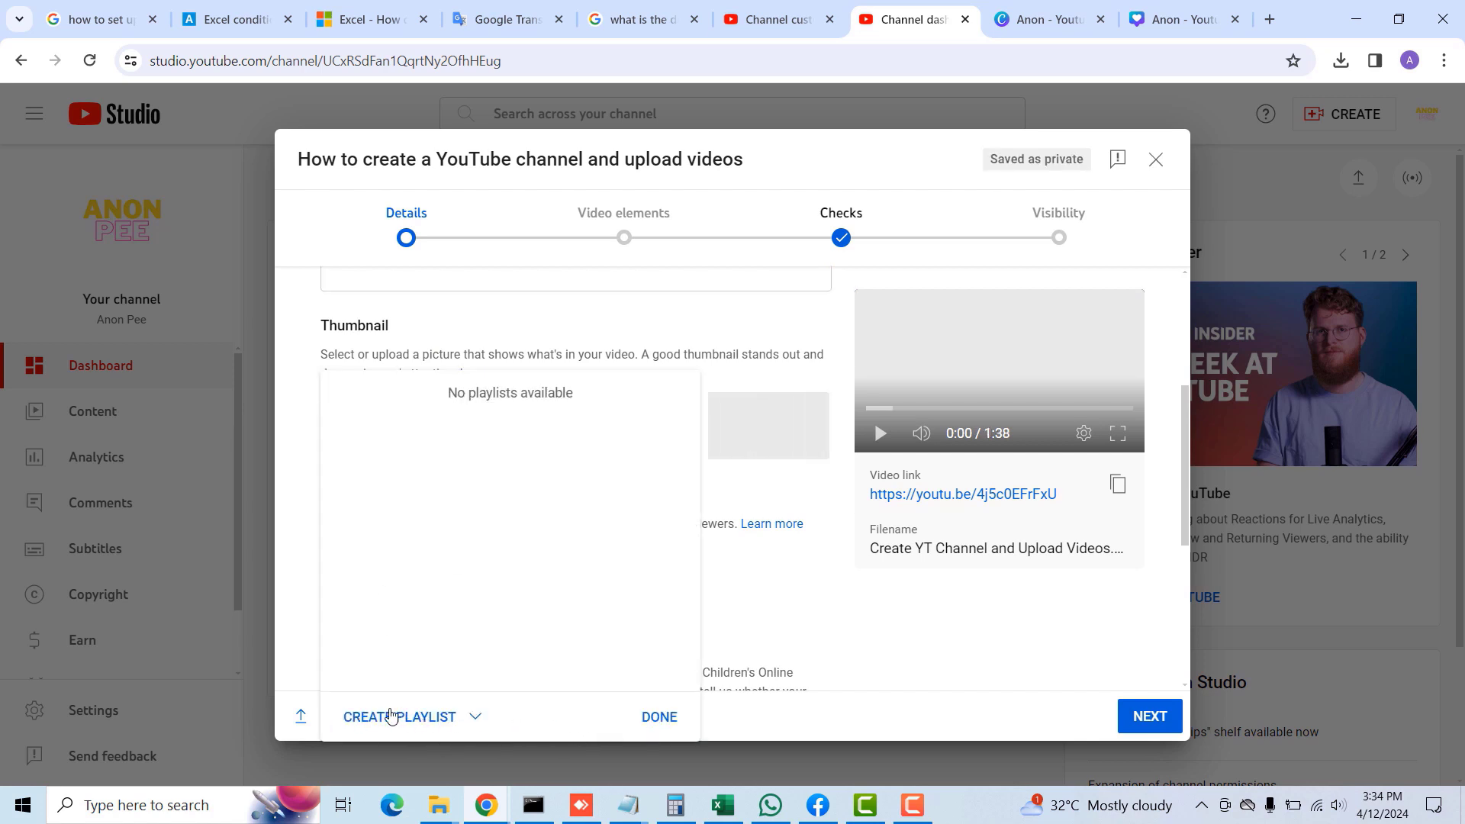
{"action": "left_click", "coordinate": [647, 718]}
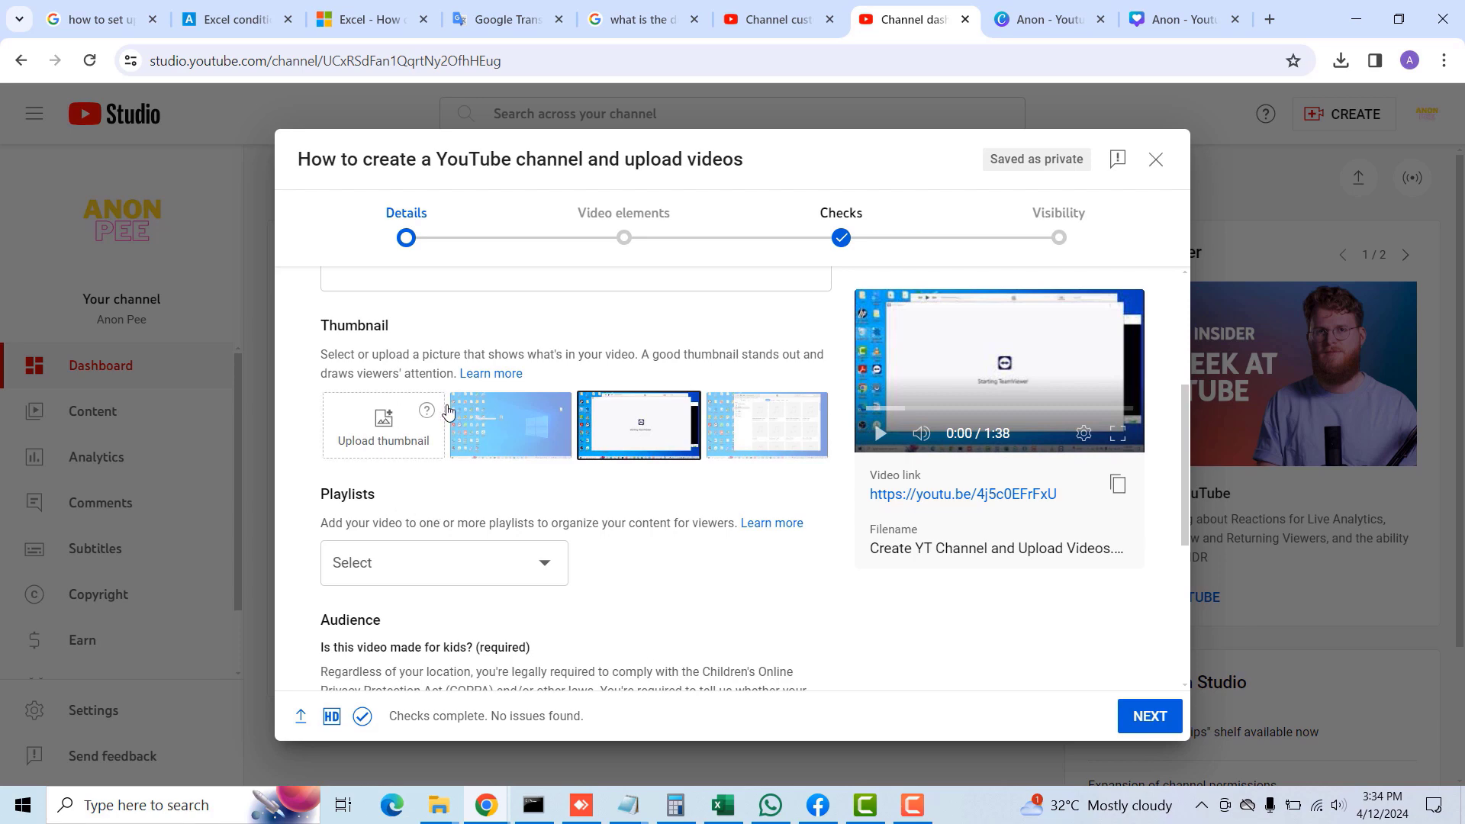
Step: Try to upload a custom thumbnail for the video, and close the phone verification dialog without verifying
{"action": "scroll", "coordinate": [740, 571], "scroll_direction": "down", "scroll_amount": 4}
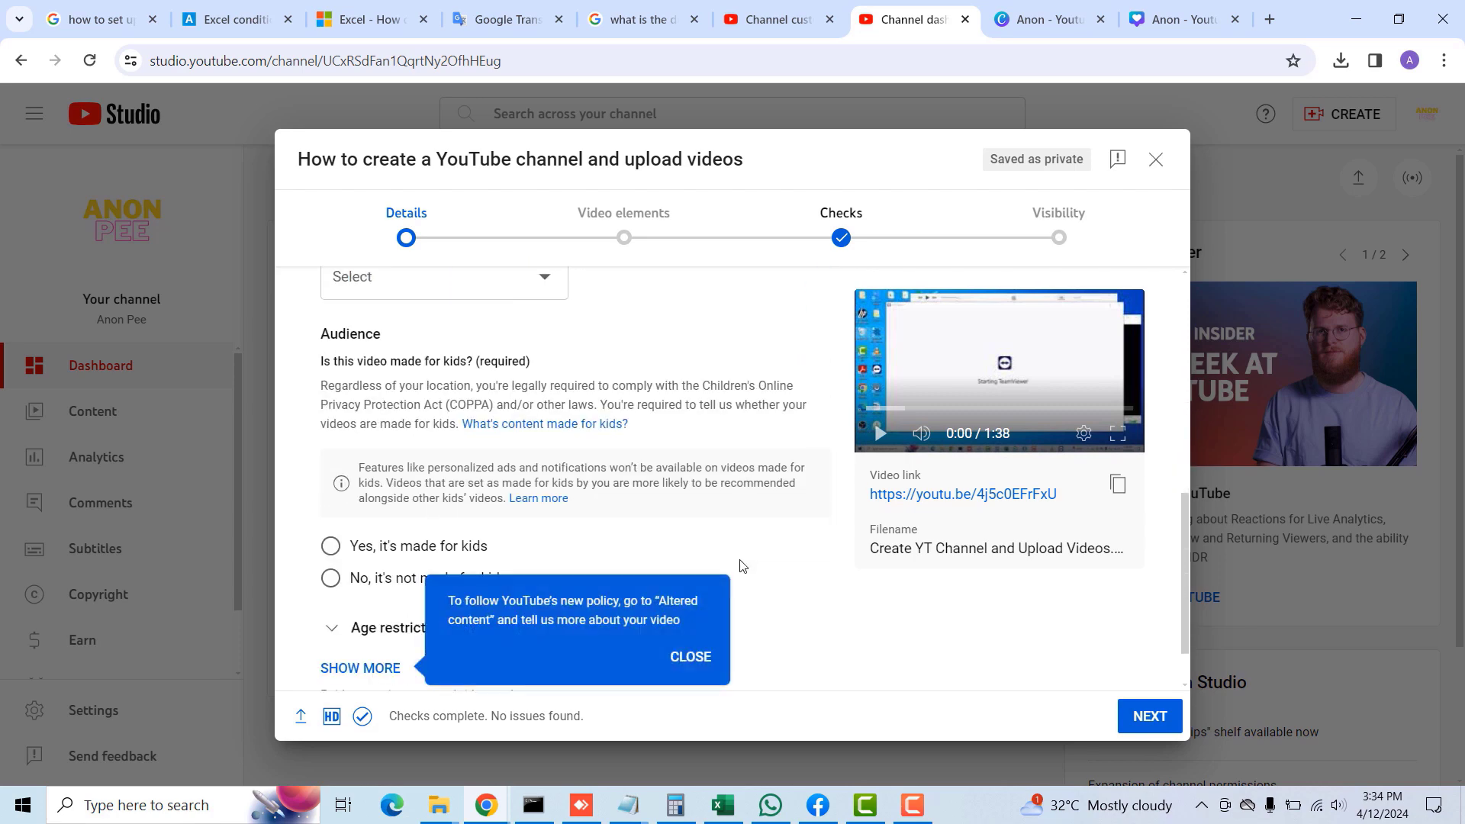
{"action": "scroll", "coordinate": [739, 566], "scroll_direction": "up", "scroll_amount": 5}
{"action": "scroll", "coordinate": [738, 563], "scroll_direction": "up", "scroll_amount": 3}
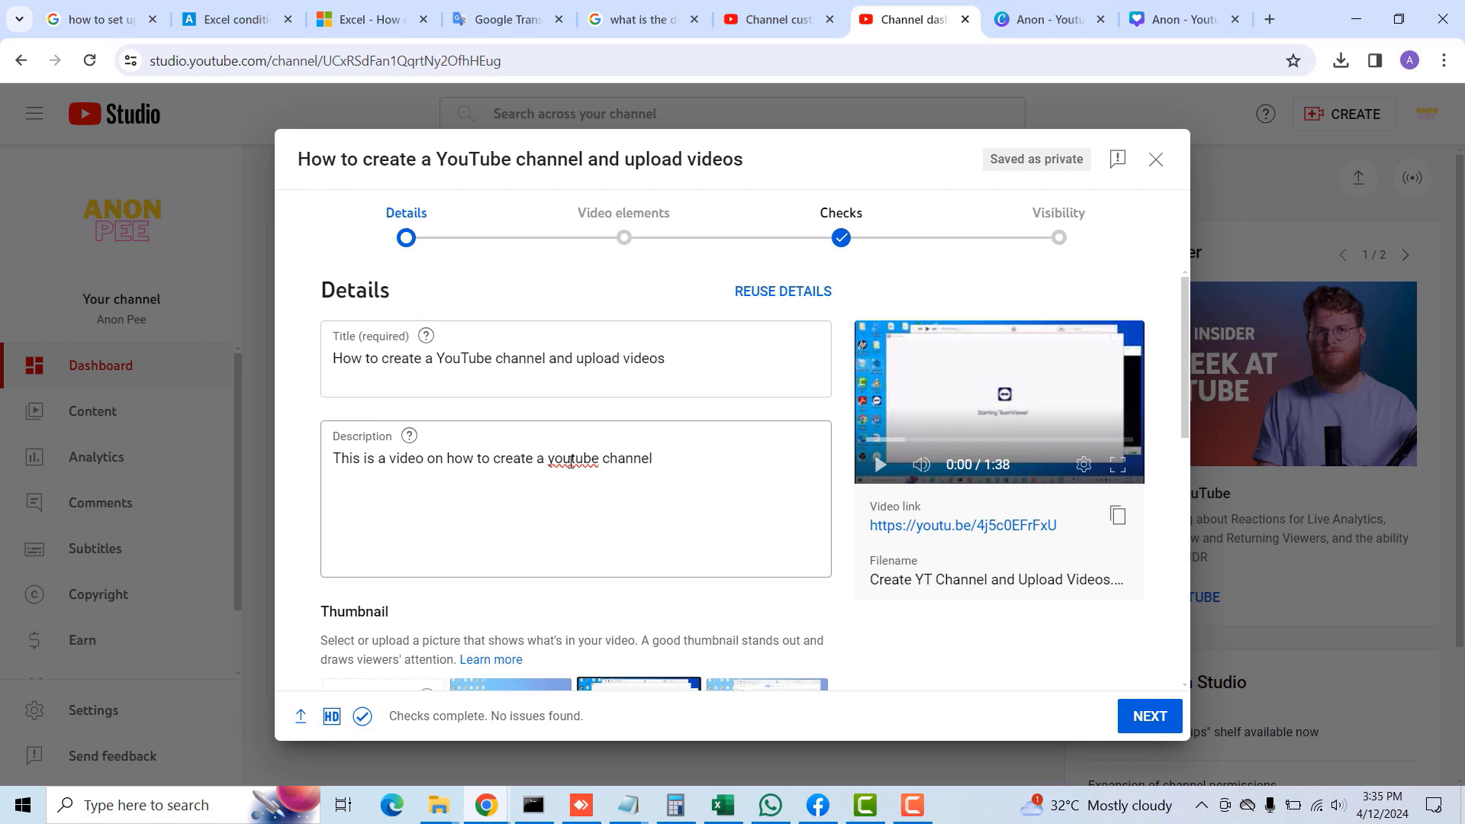
{"action": "scroll", "coordinate": [730, 590], "scroll_direction": "down", "scroll_amount": 4}
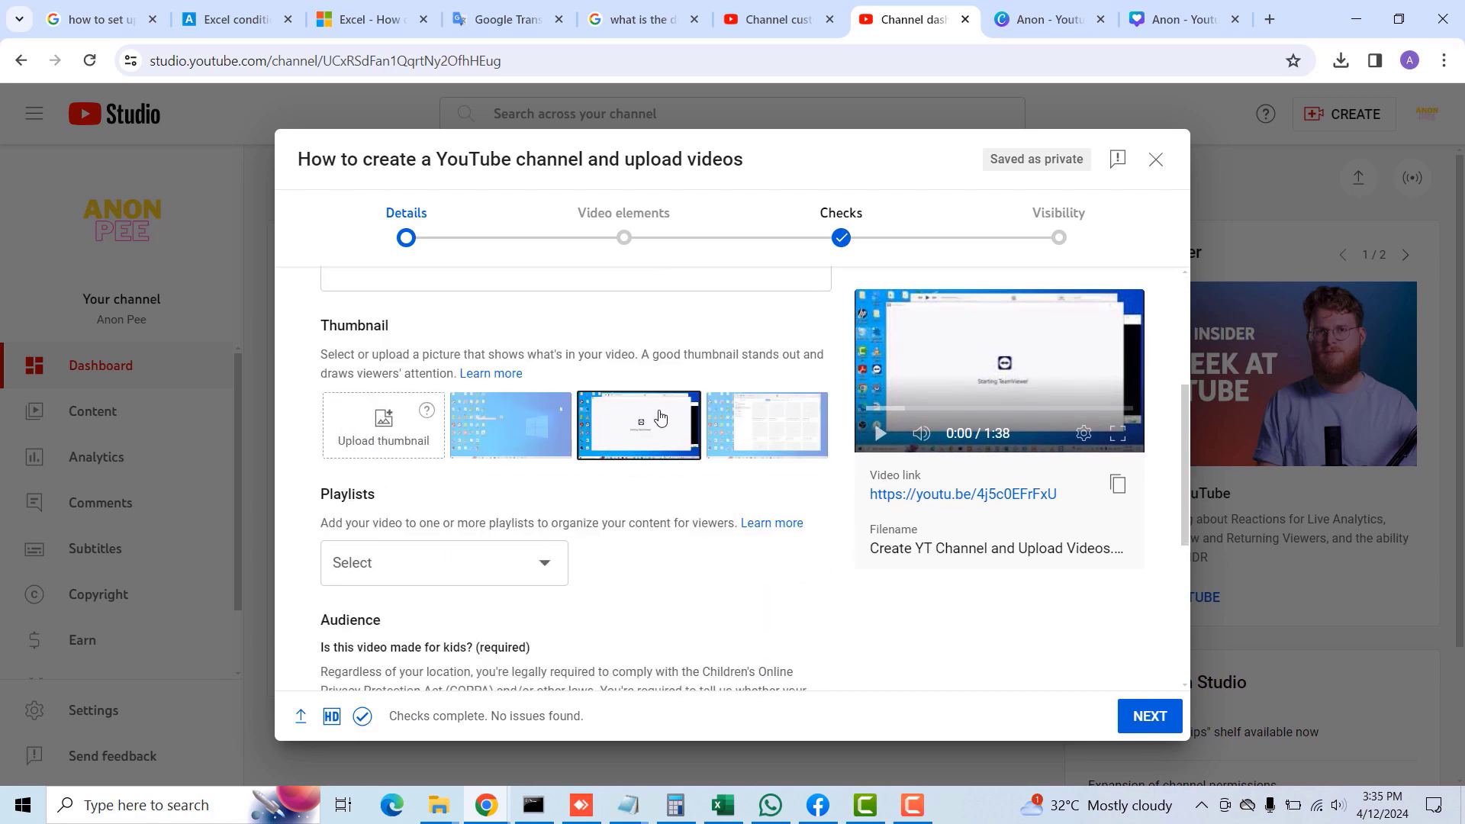
{"action": "left_click", "coordinate": [384, 432]}
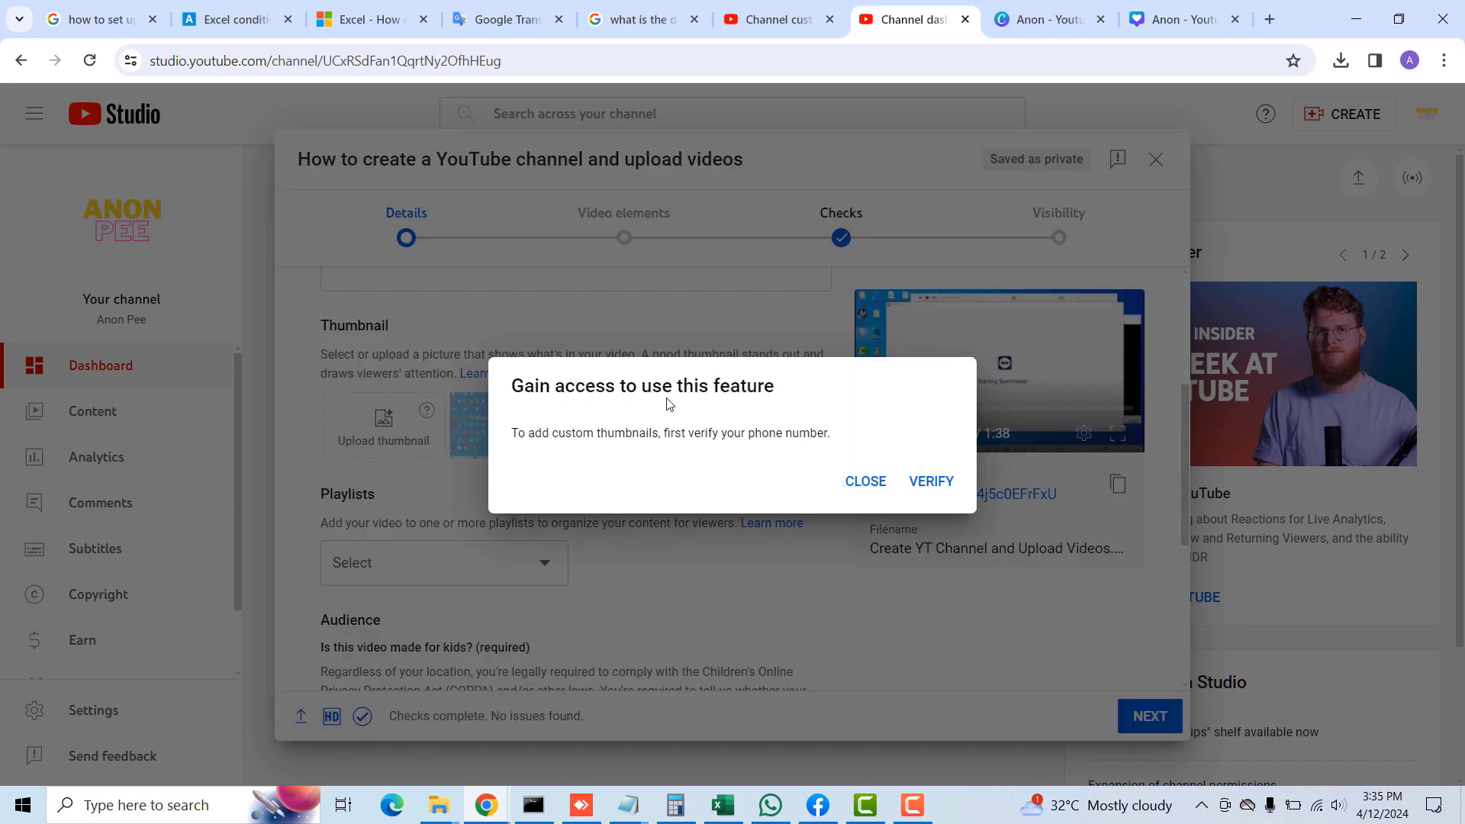
{"action": "left_click", "coordinate": [865, 482]}
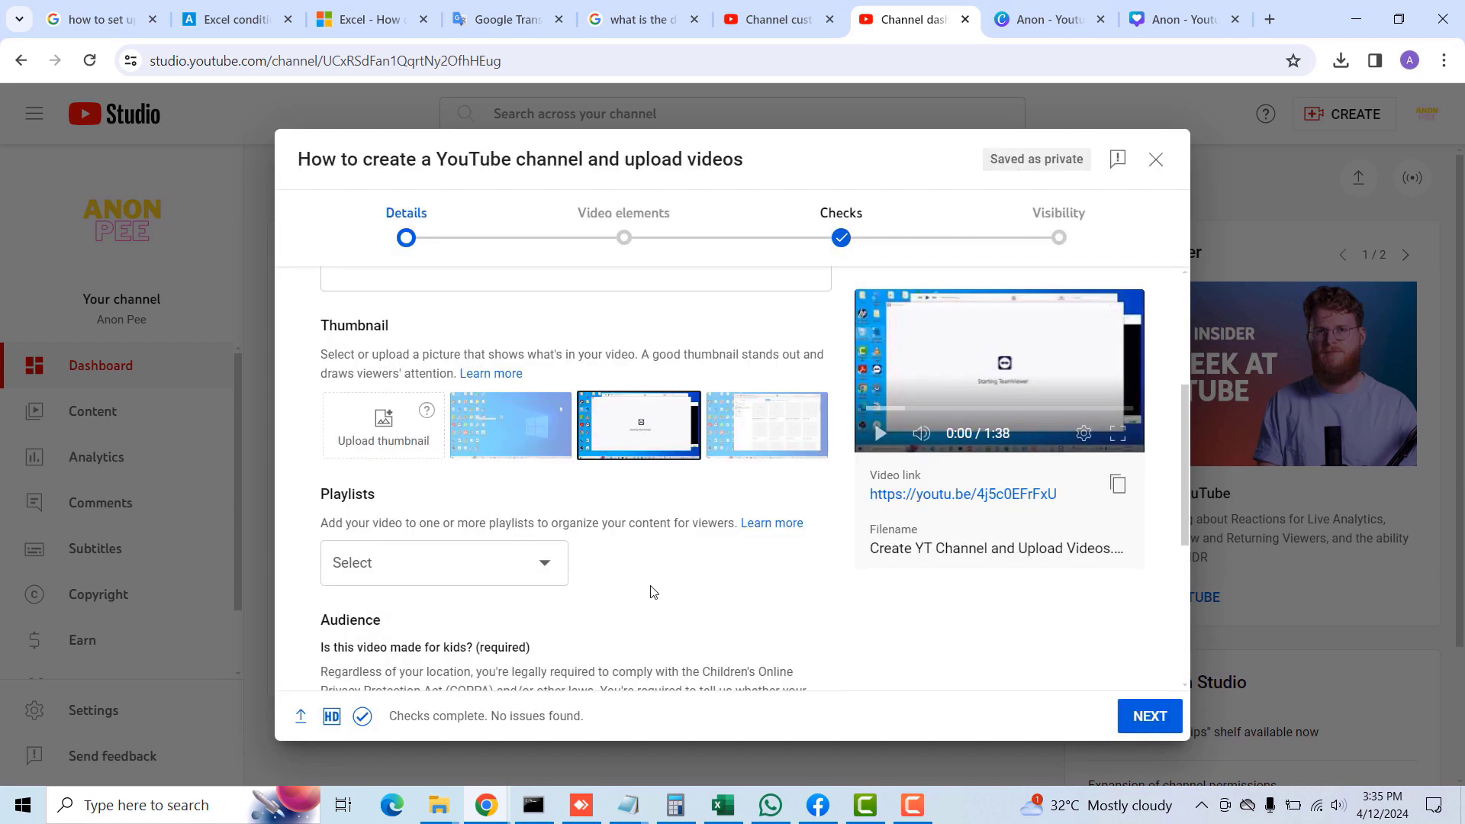
Step: Set the video's audience to "No, it's not made for kids"
{"action": "scroll", "coordinate": [599, 544], "scroll_direction": "down", "scroll_amount": 4}
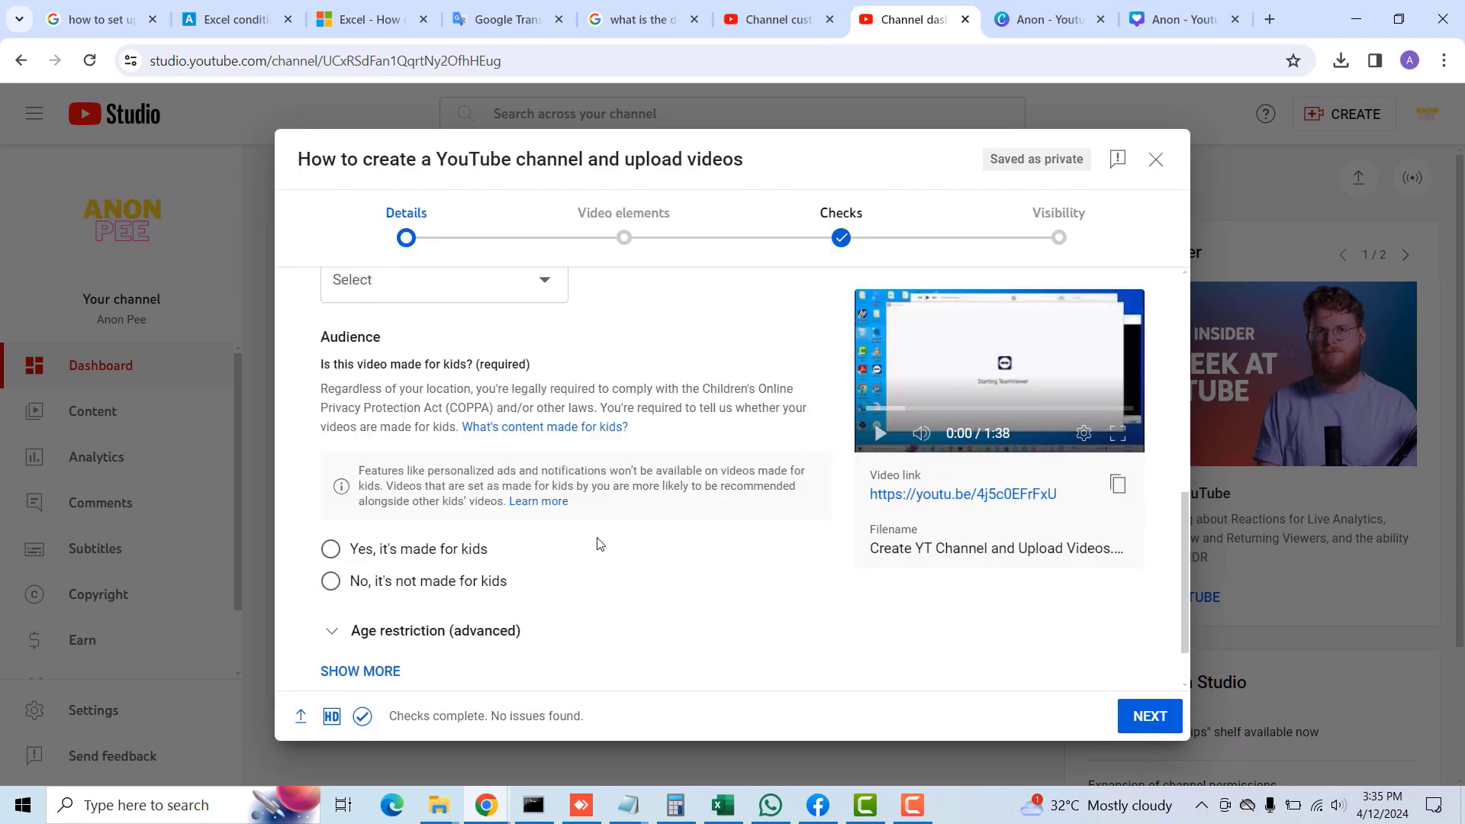
{"action": "scroll", "coordinate": [599, 543], "scroll_direction": "up", "scroll_amount": 2}
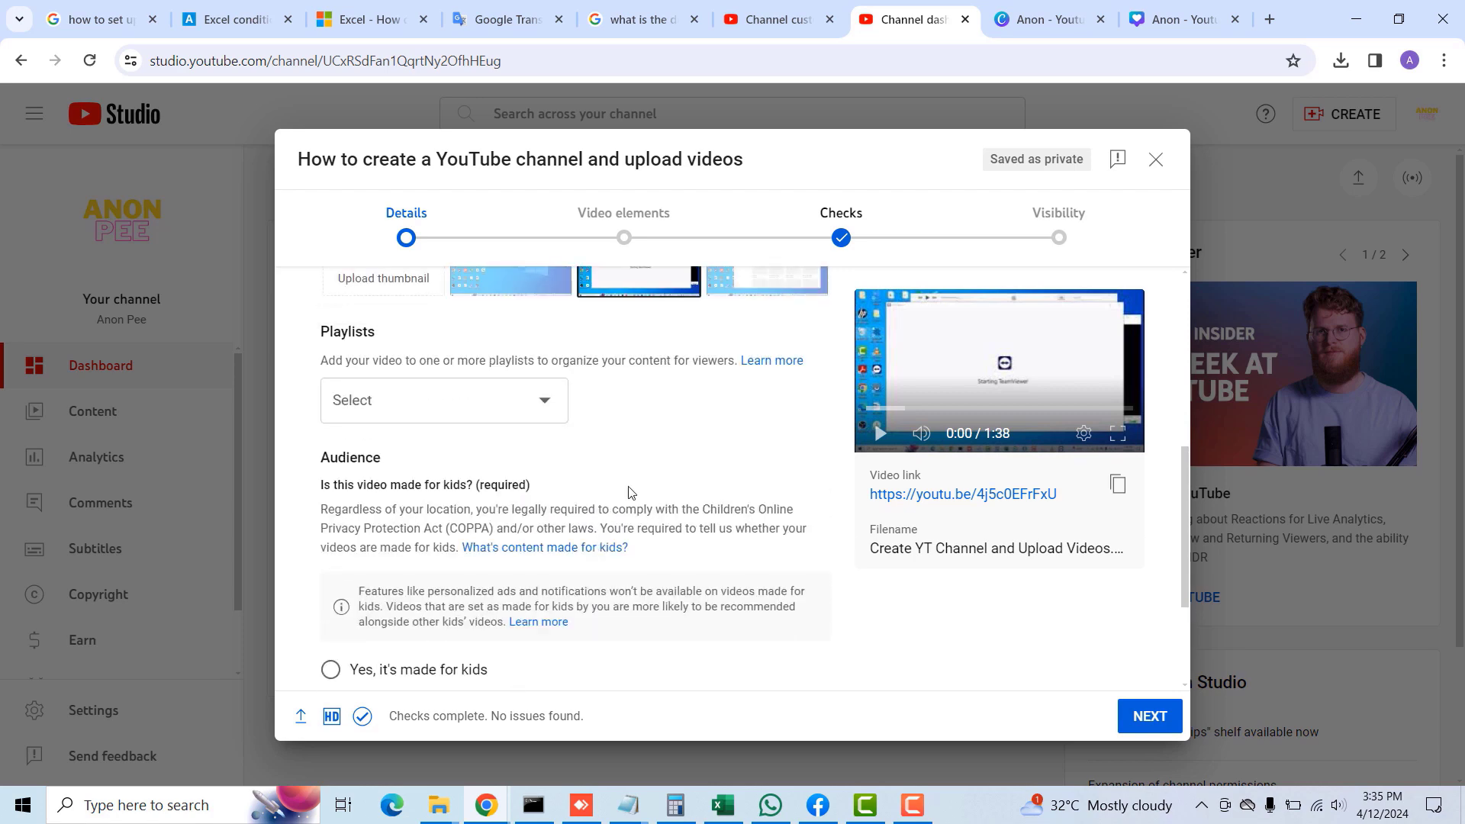
{"action": "scroll", "coordinate": [655, 479], "scroll_direction": "down", "scroll_amount": 3}
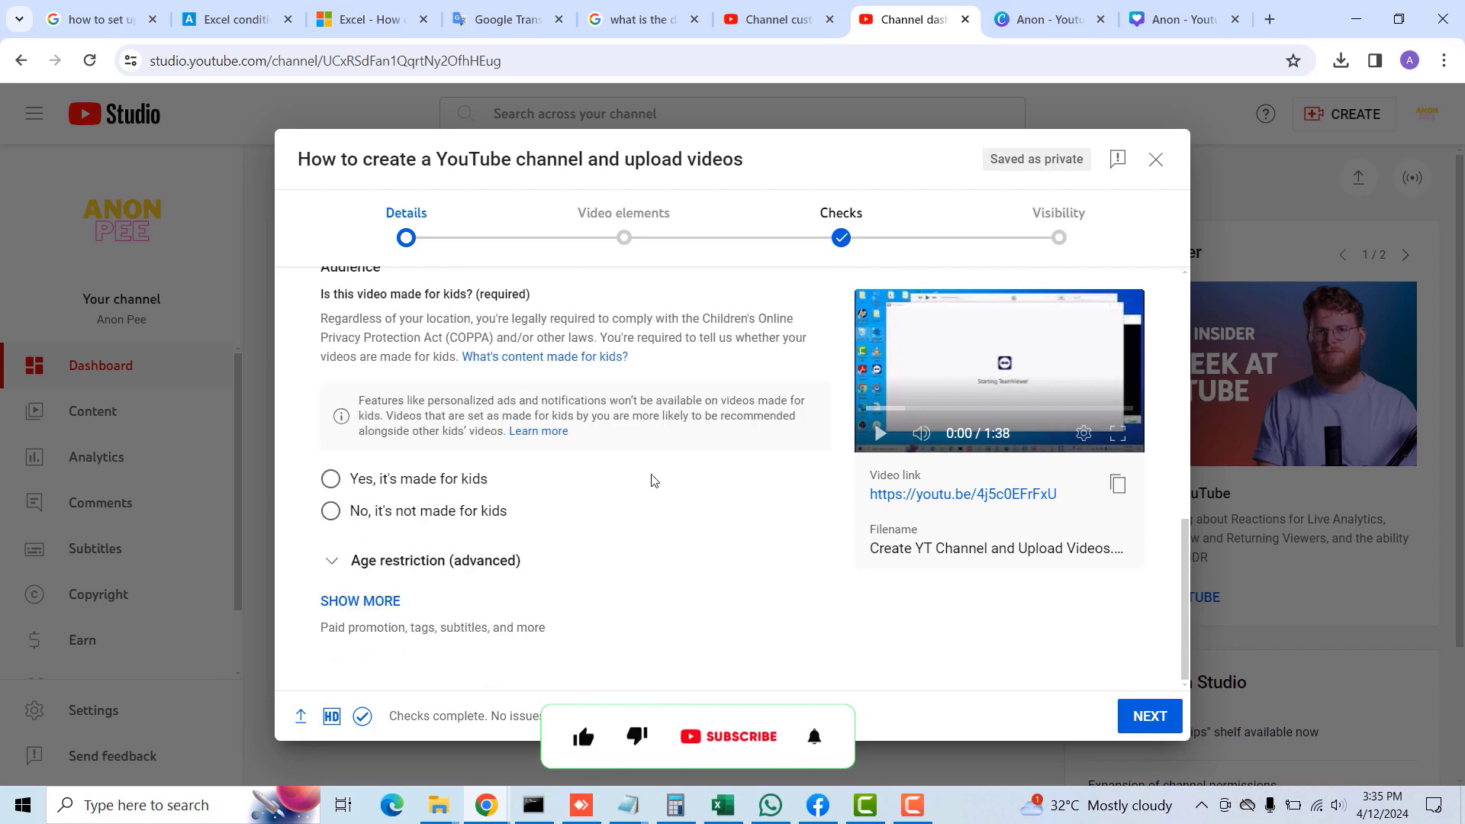
{"action": "scroll", "coordinate": [481, 580], "scroll_direction": "up", "scroll_amount": 2}
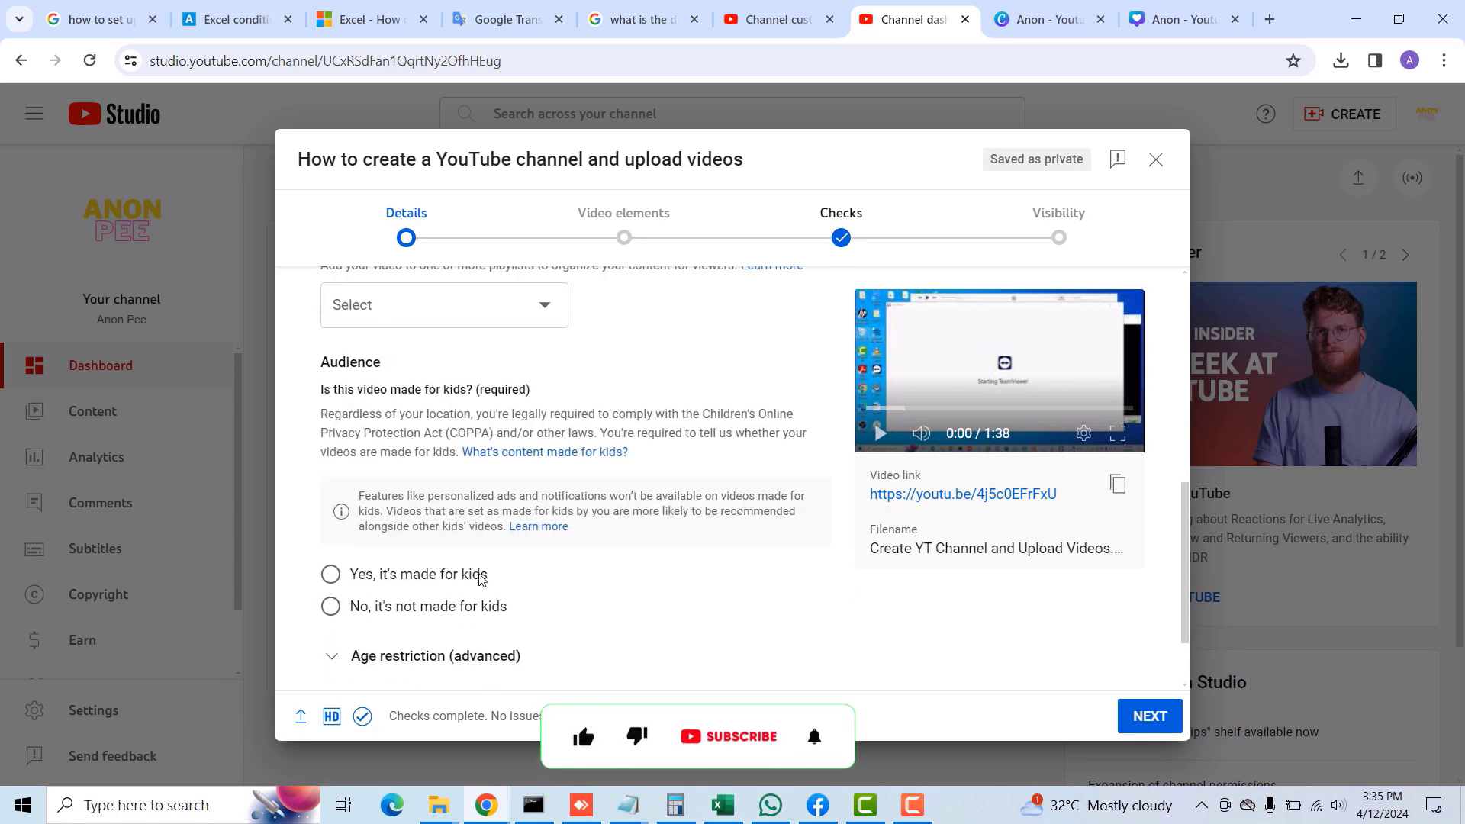
{"action": "left_click", "coordinate": [330, 607]}
Step: Expand the age restriction settings and choose "No, don't restrict my video to viewers over 18 only"
{"action": "scroll", "coordinate": [738, 469], "scroll_direction": "down", "scroll_amount": 1}
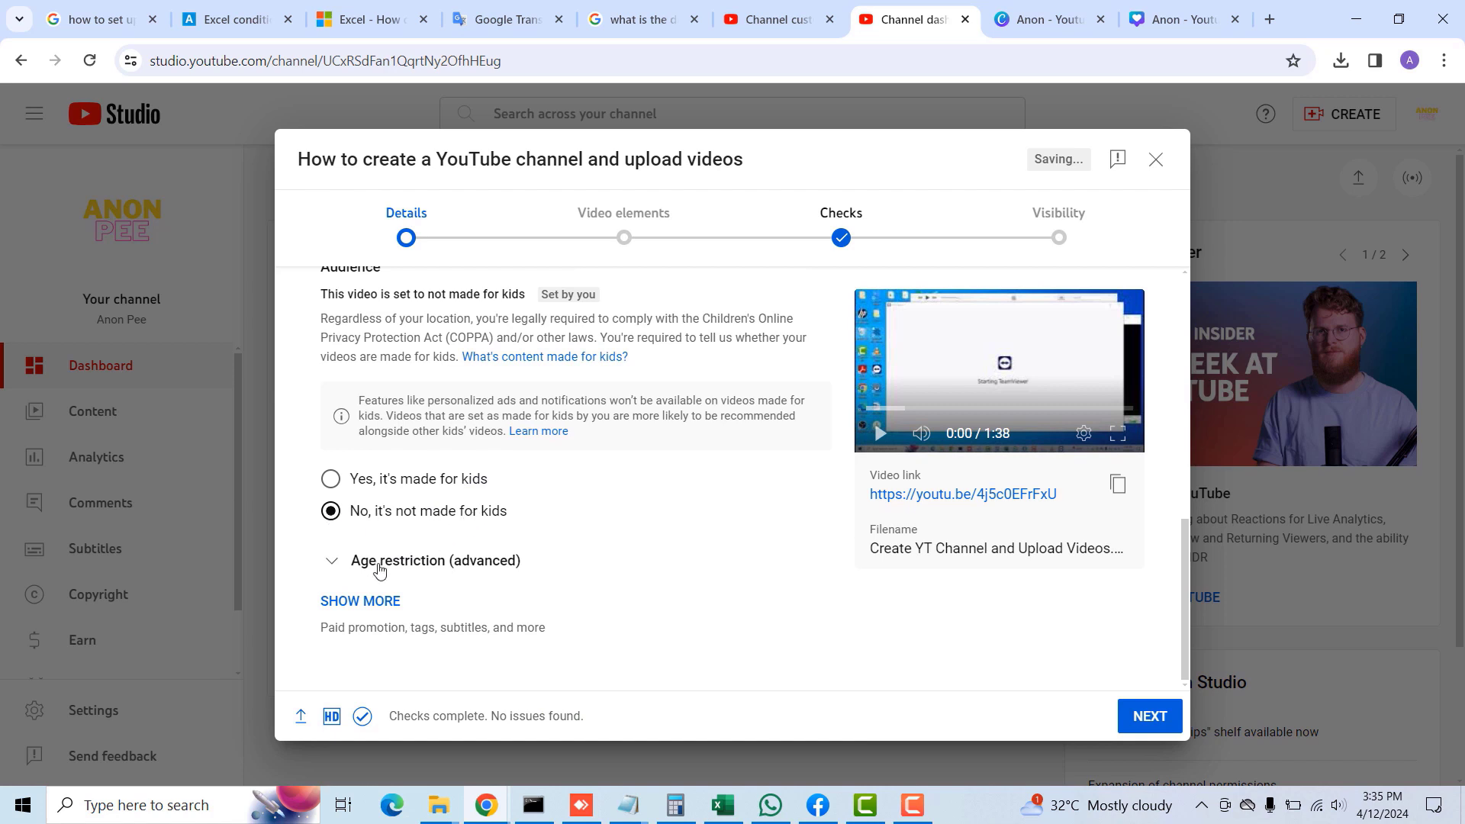
{"action": "left_click", "coordinate": [331, 565]}
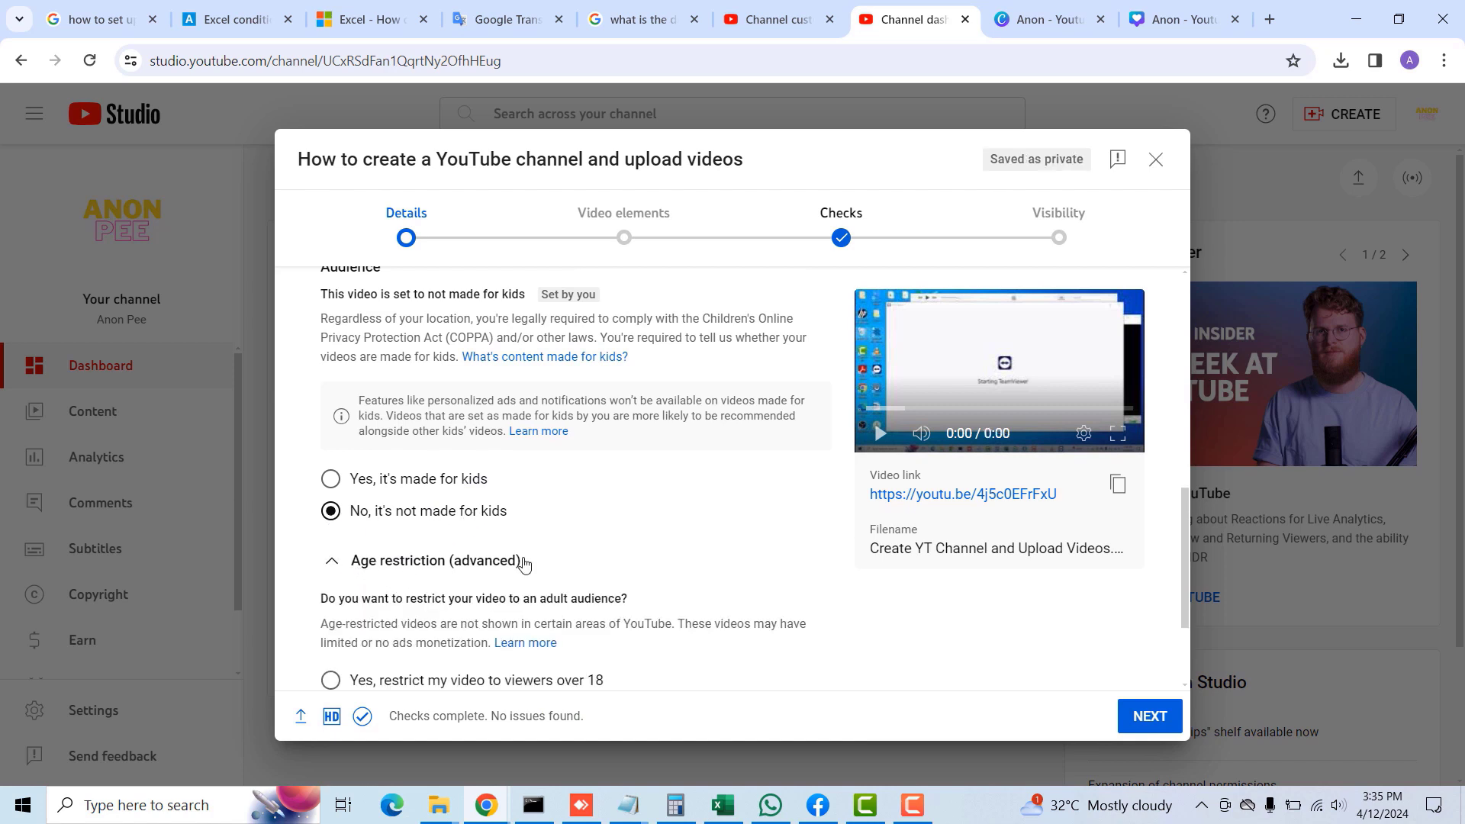
{"action": "scroll", "coordinate": [648, 526], "scroll_direction": "down", "scroll_amount": 2}
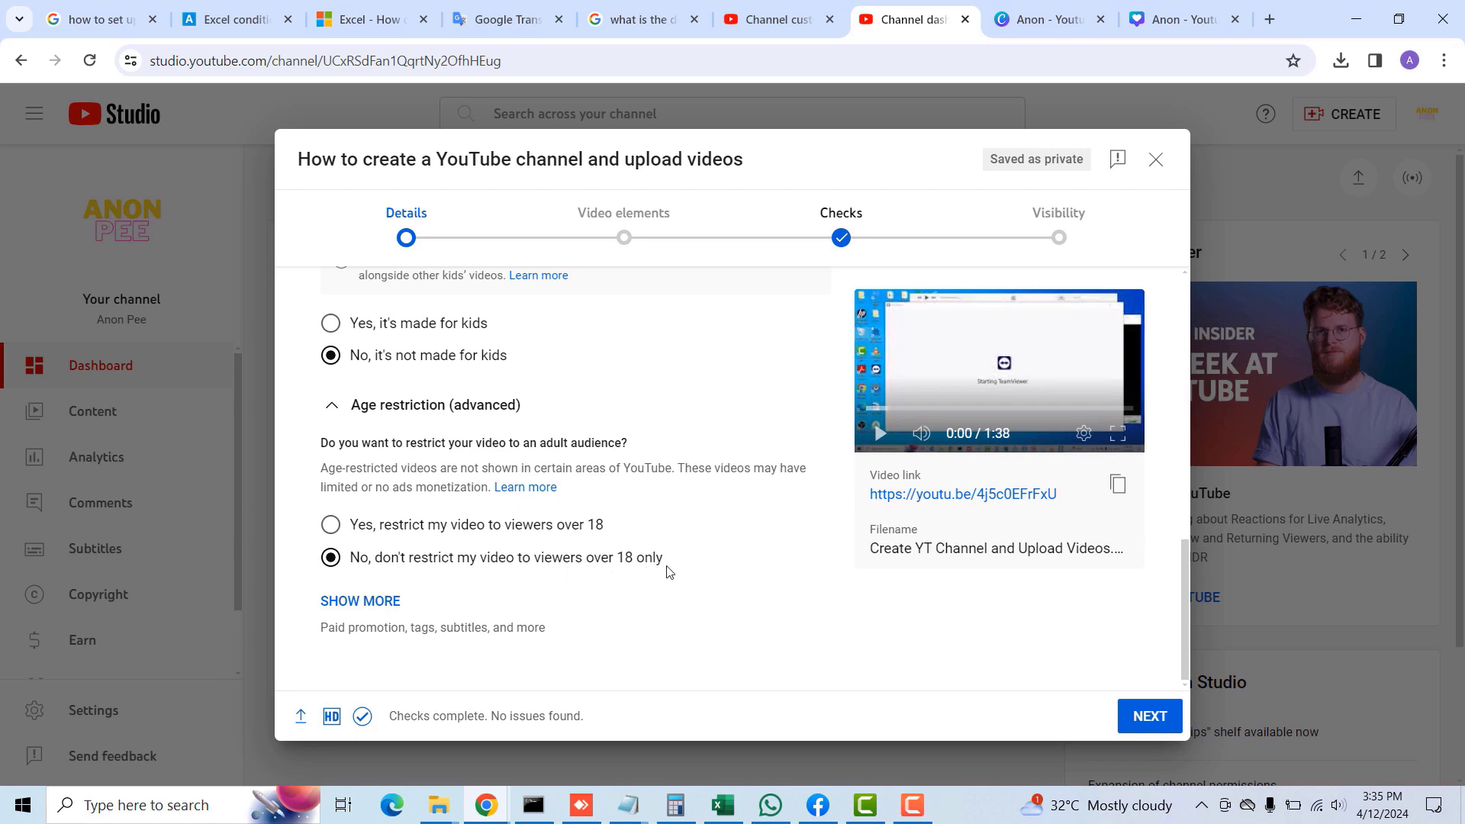
{"action": "left_click", "coordinate": [353, 561]}
Step: Review the video details and proceed to the Visibility stage without adding an end screen or cards
{"action": "scroll", "coordinate": [686, 555], "scroll_direction": "up", "scroll_amount": 1}
{"action": "scroll", "coordinate": [722, 555], "scroll_direction": "up", "scroll_amount": 10}
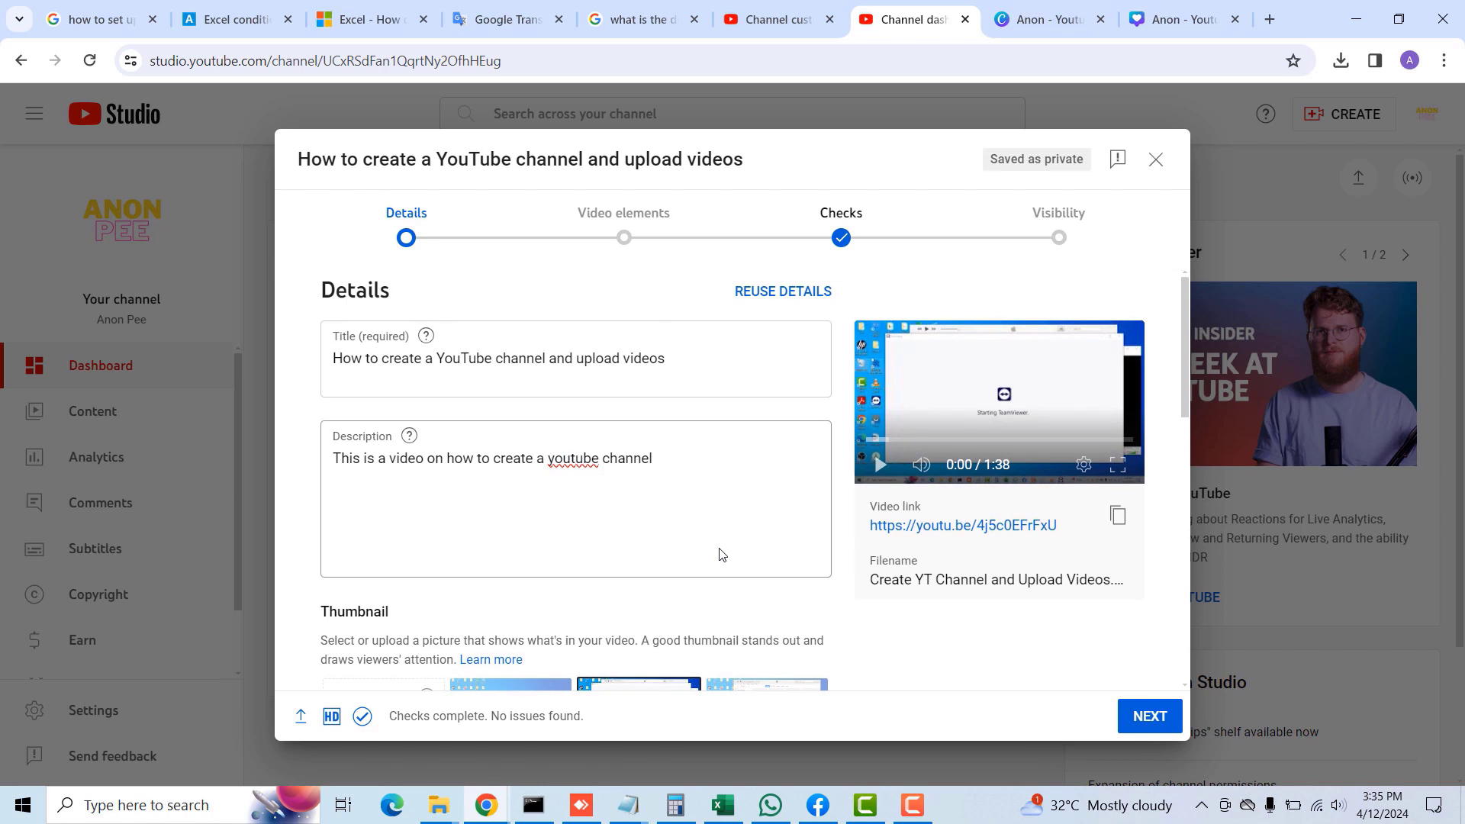
{"action": "scroll", "coordinate": [721, 551], "scroll_direction": "down", "scroll_amount": 4}
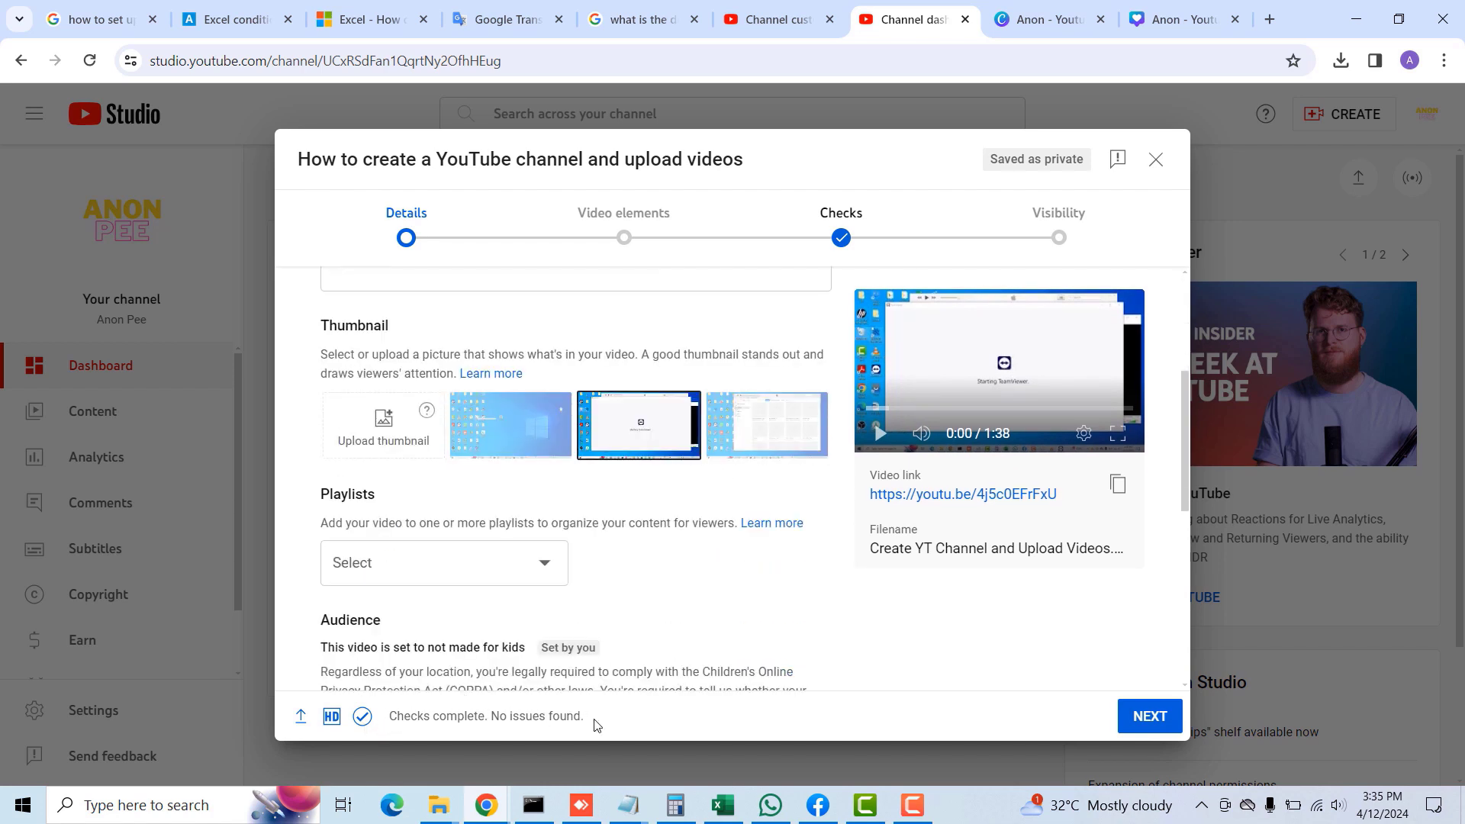
{"action": "scroll", "coordinate": [693, 594], "scroll_direction": "down", "scroll_amount": 5}
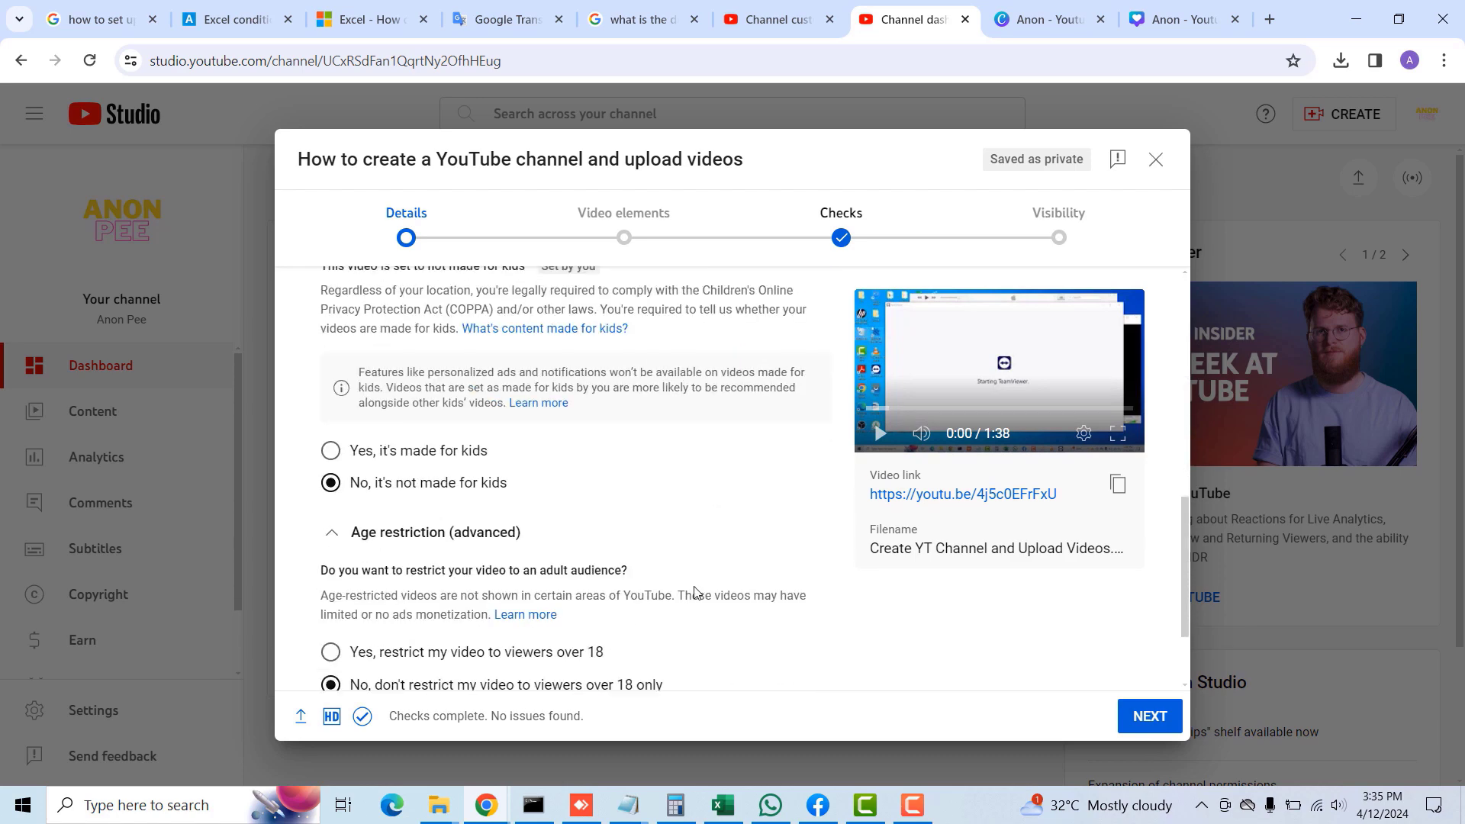
{"action": "scroll", "coordinate": [694, 592], "scroll_direction": "down", "scroll_amount": 2}
{"action": "left_click", "coordinate": [1138, 716]}
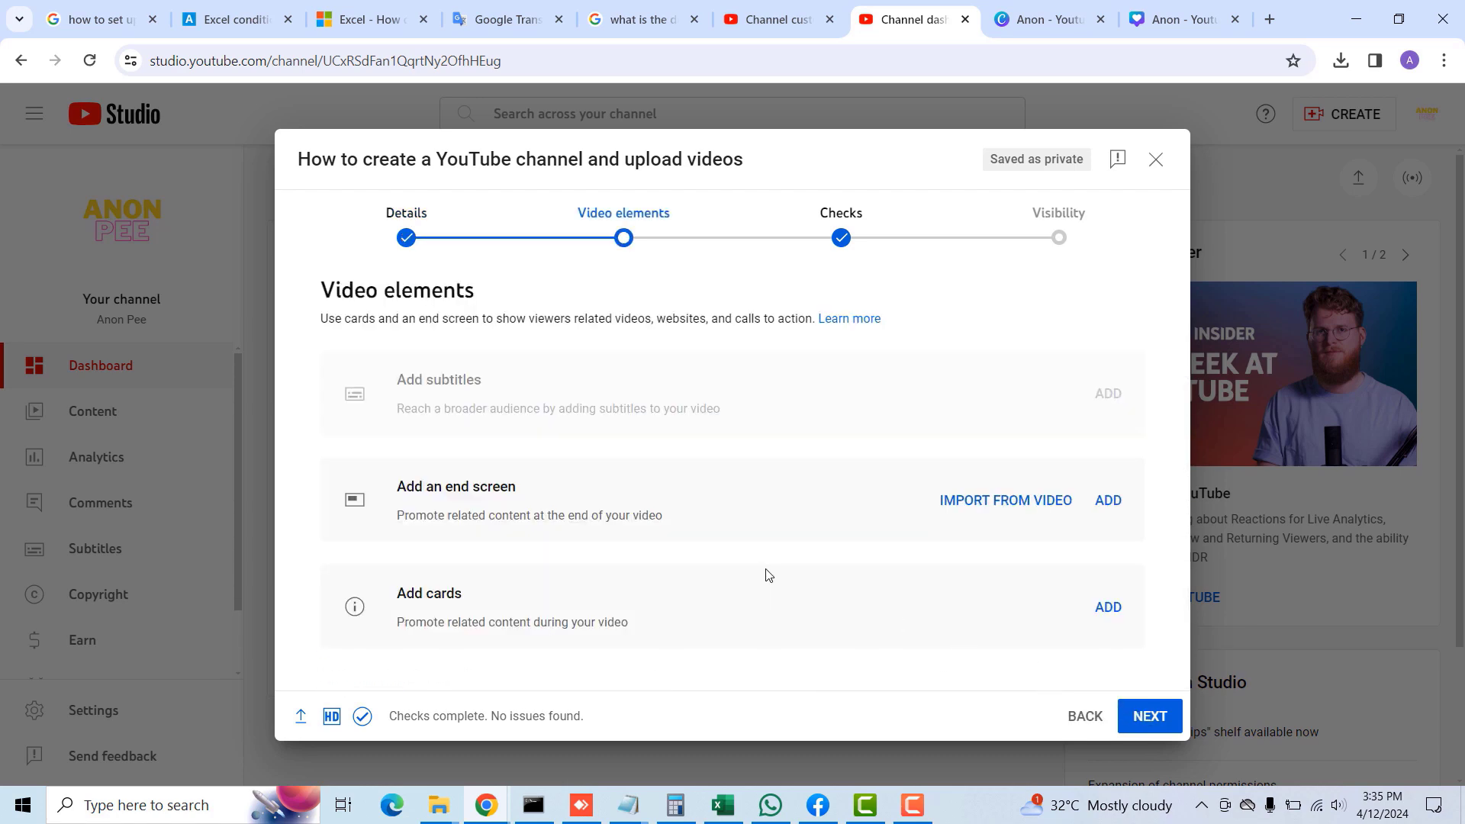
{"action": "left_click", "coordinate": [1150, 717]}
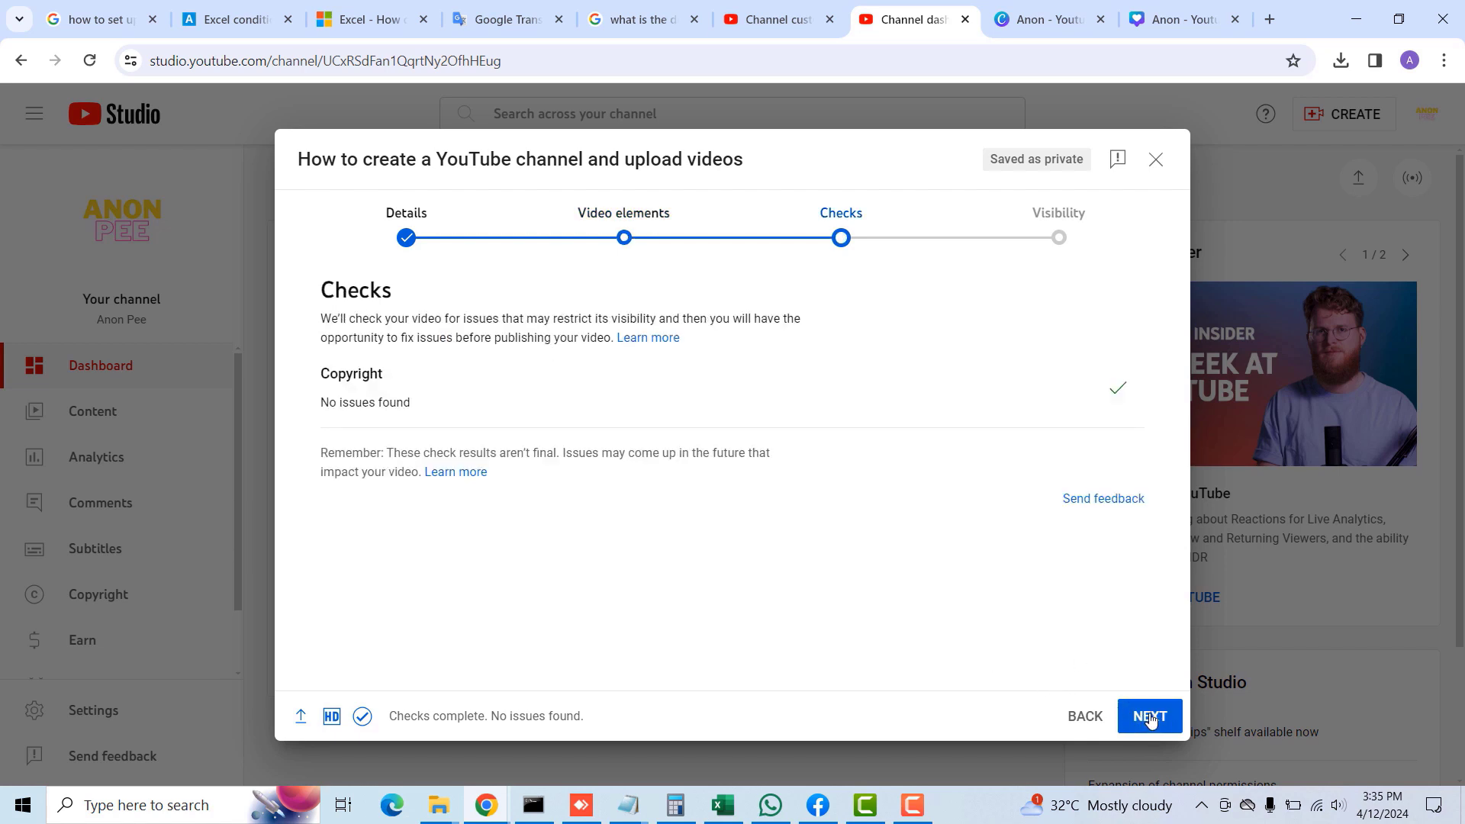
{"action": "left_click", "coordinate": [1150, 717]}
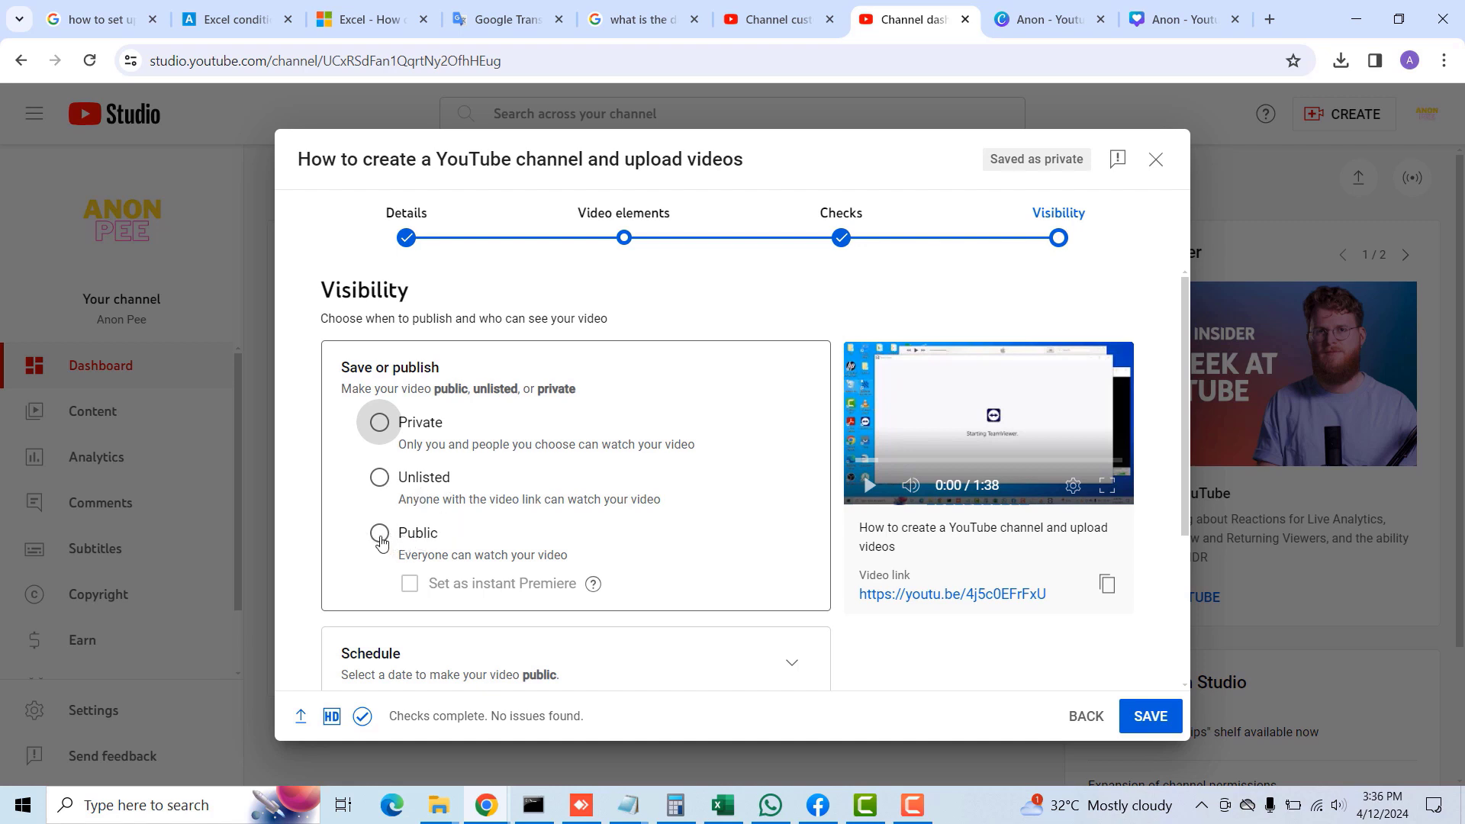
Step: Set the video's visibility to Public with instant Premiere off, and review the schedule option and pre-publish notes
{"action": "left_click", "coordinate": [380, 534]}
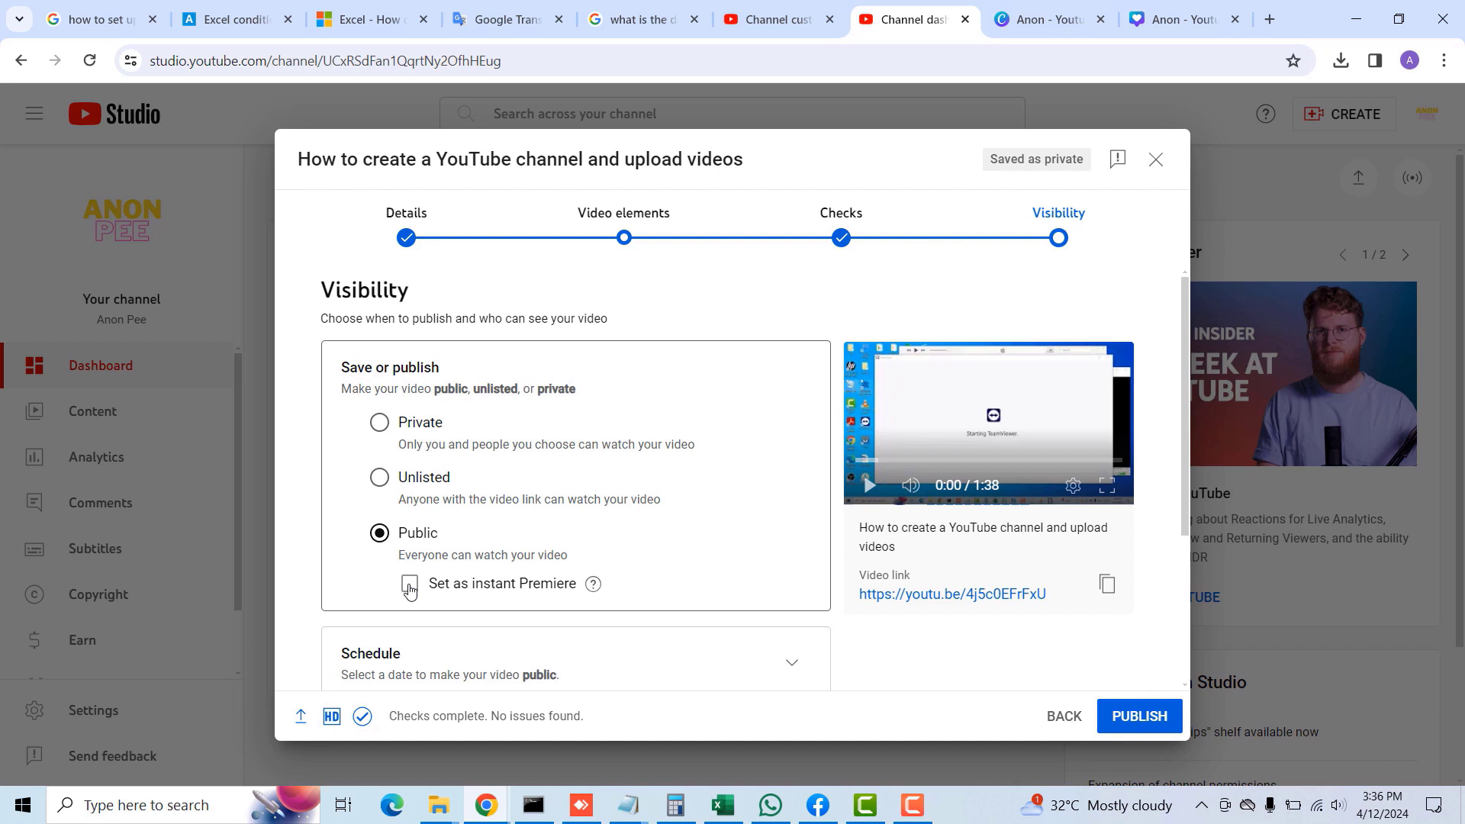
{"action": "left_click", "coordinate": [410, 585]}
{"action": "scroll", "coordinate": [763, 577], "scroll_direction": "down", "scroll_amount": 2}
{"action": "scroll", "coordinate": [753, 579], "scroll_direction": "up", "scroll_amount": 2}
{"action": "left_click", "coordinate": [410, 585]}
{"action": "scroll", "coordinate": [1104, 519], "scroll_direction": "down", "scroll_amount": 3}
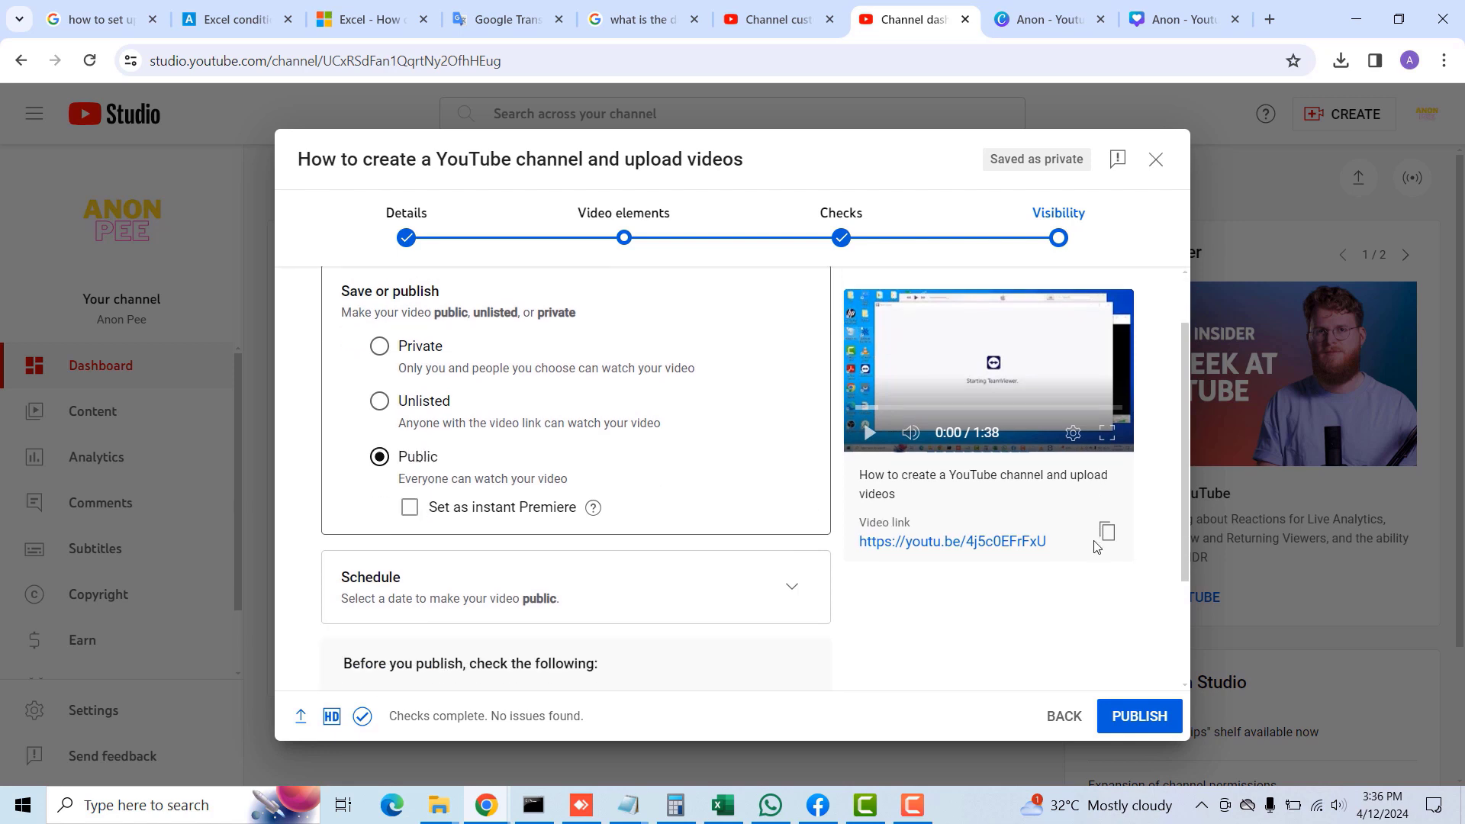
{"action": "scroll", "coordinate": [744, 603], "scroll_direction": "down", "scroll_amount": 1}
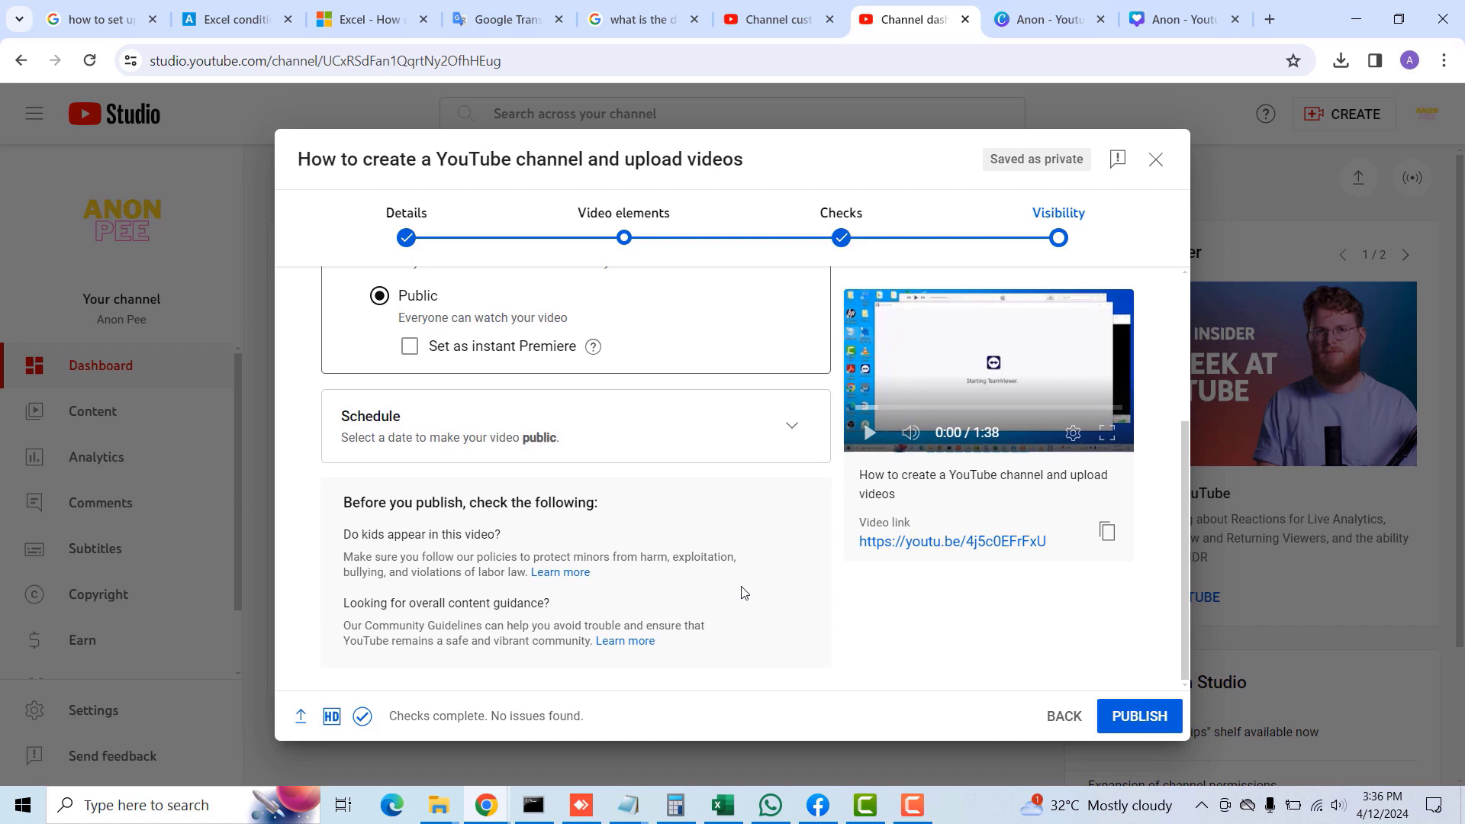
{"action": "scroll", "coordinate": [763, 584], "scroll_direction": "up", "scroll_amount": 2}
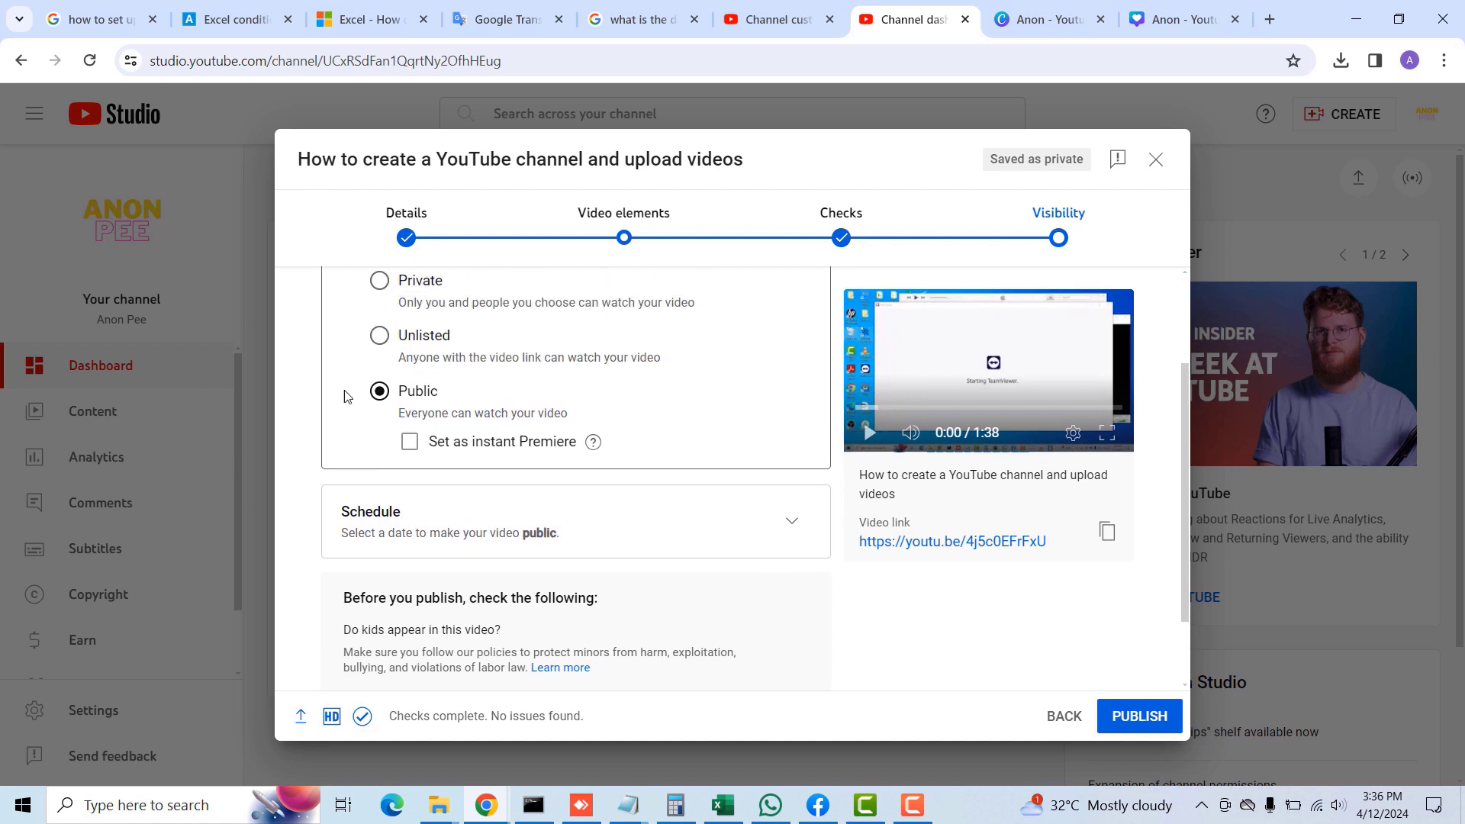
Step: Publish the video, look through the sharing options for its link and close the published-video confirmation
{"action": "left_click", "coordinate": [1138, 718]}
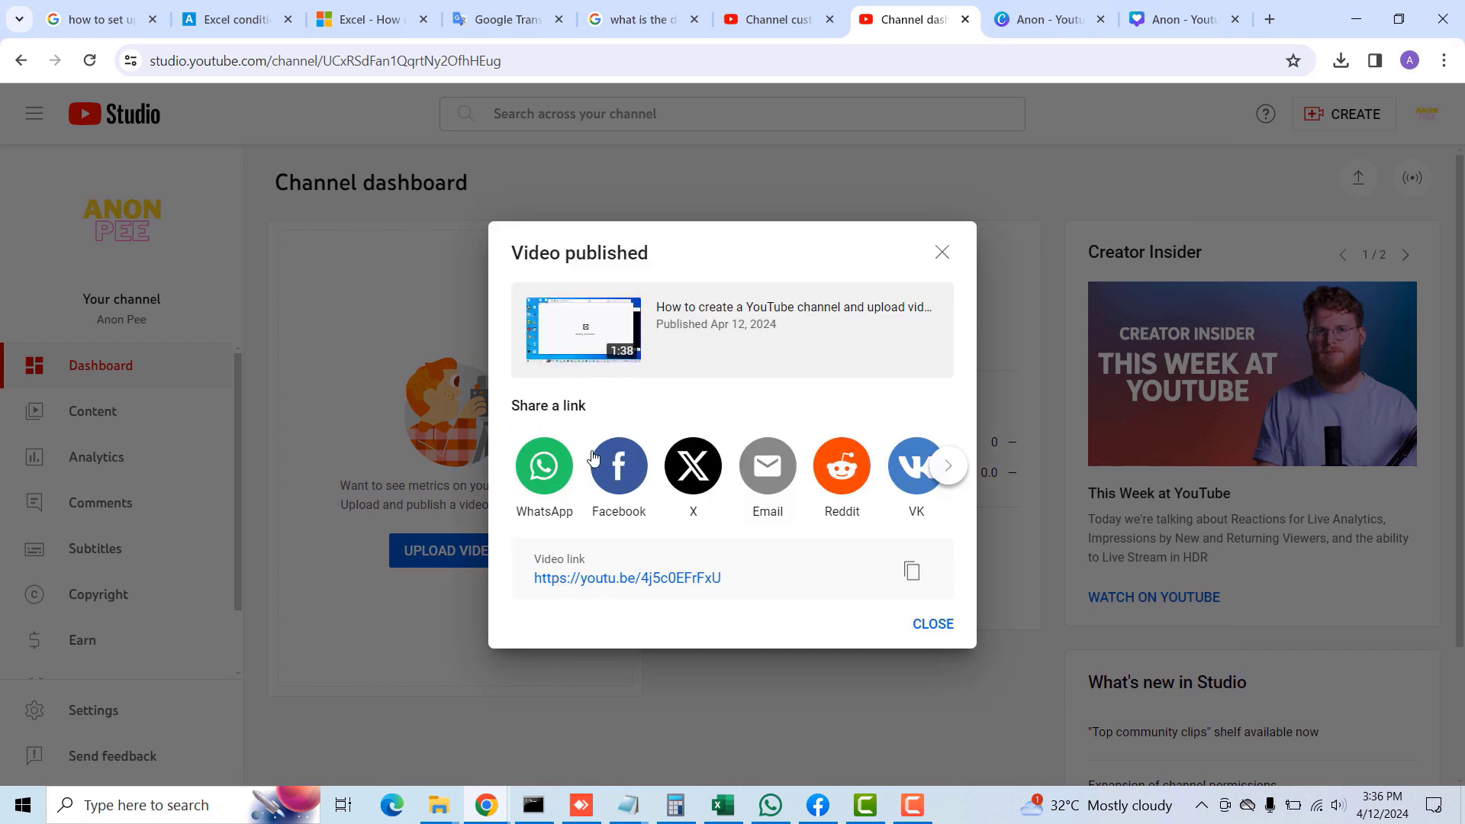
{"action": "left_click", "coordinate": [949, 467]}
{"action": "left_click", "coordinate": [950, 467]}
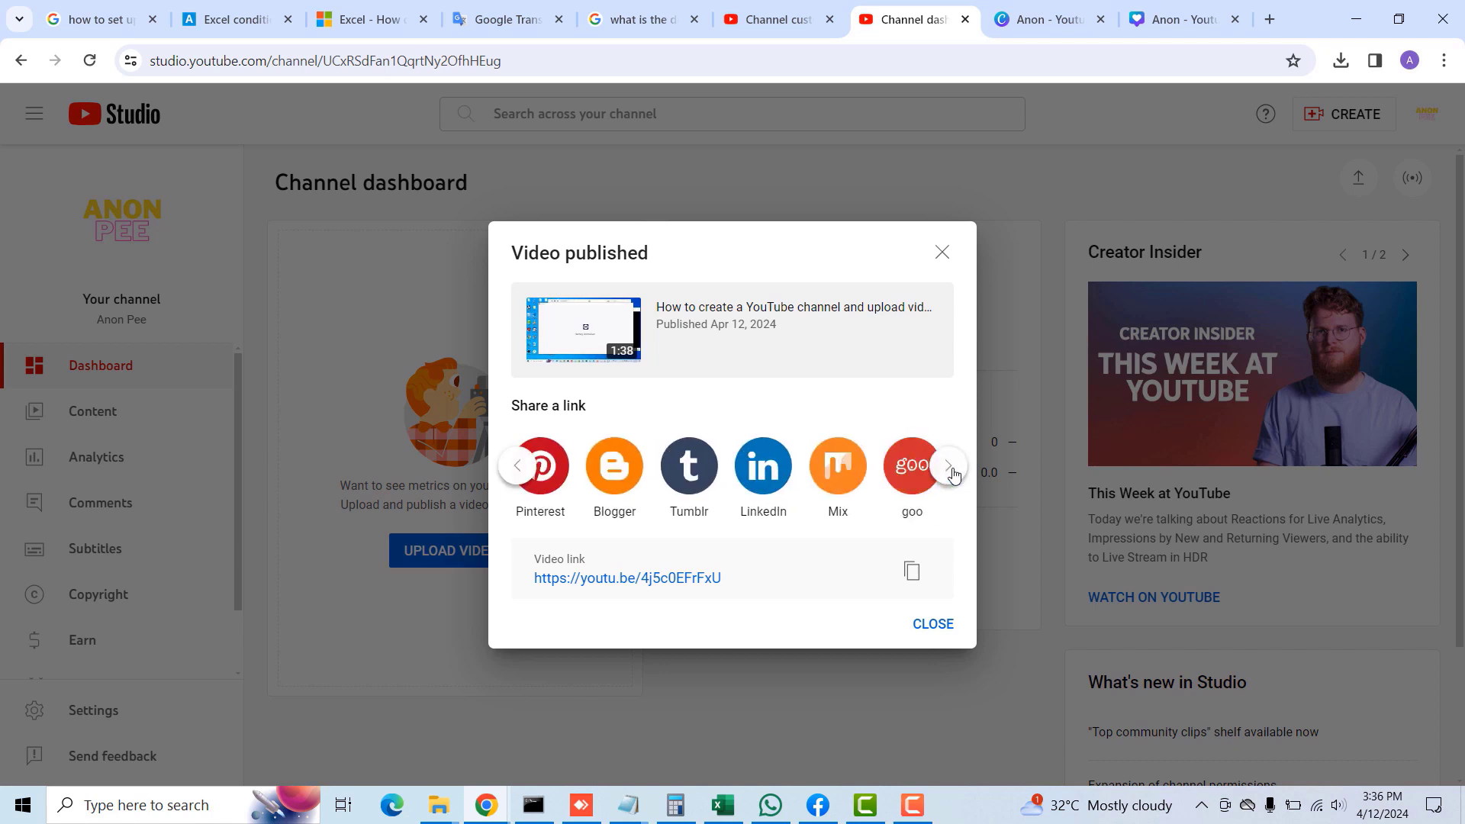
{"action": "left_click", "coordinate": [516, 468]}
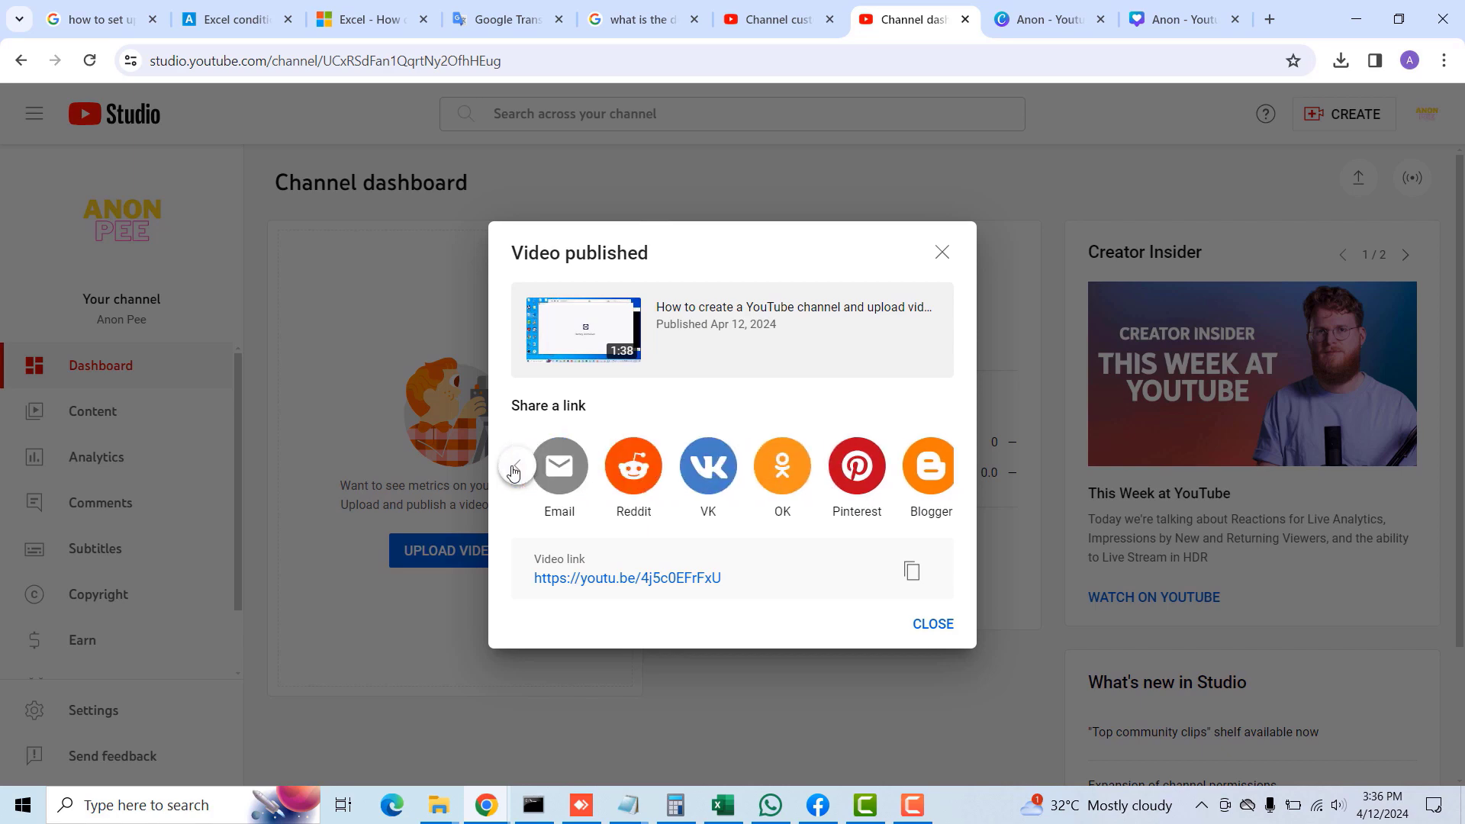
{"action": "left_click", "coordinate": [515, 469]}
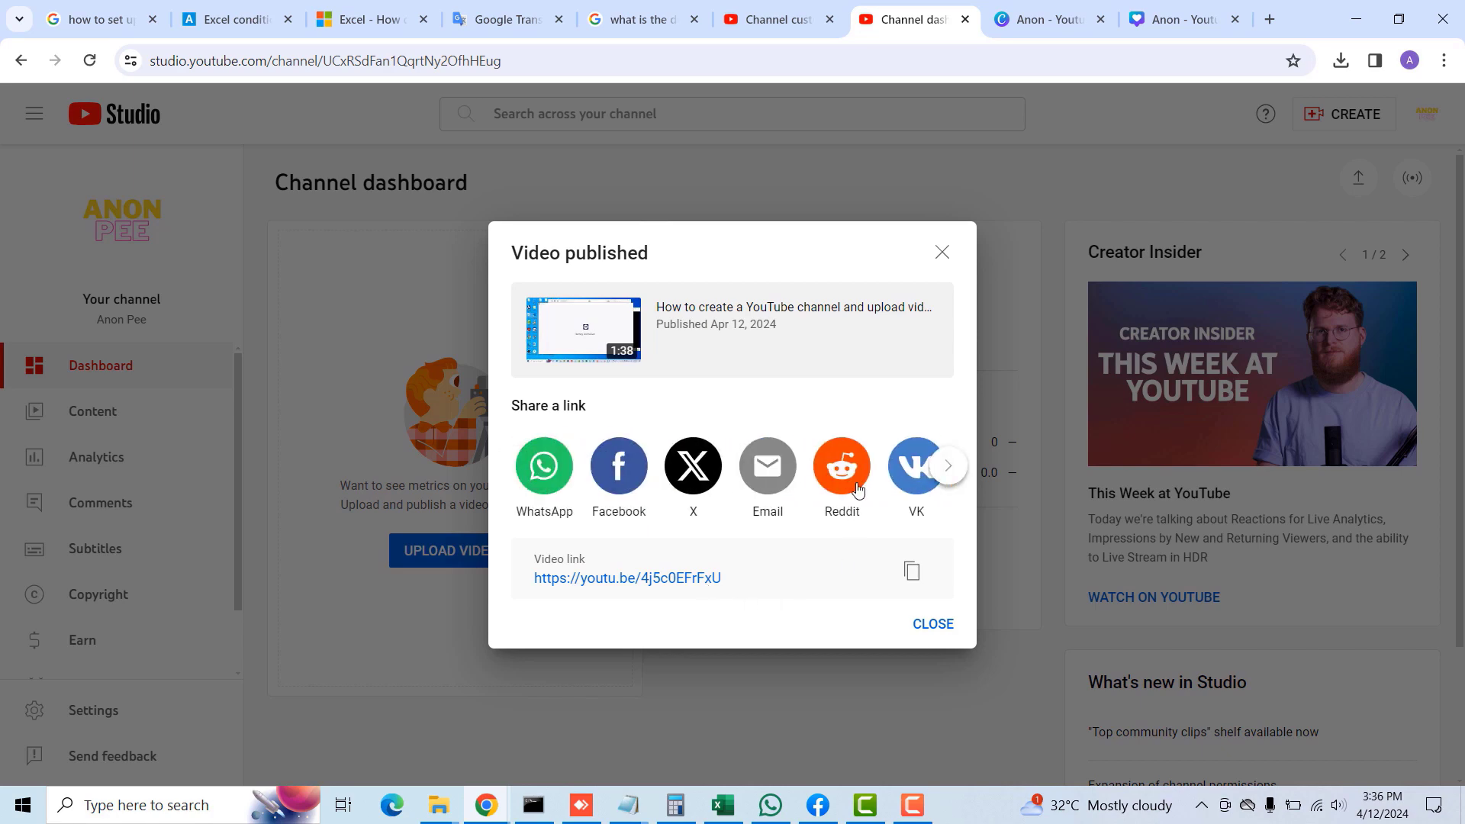
{"action": "left_click", "coordinate": [934, 626]}
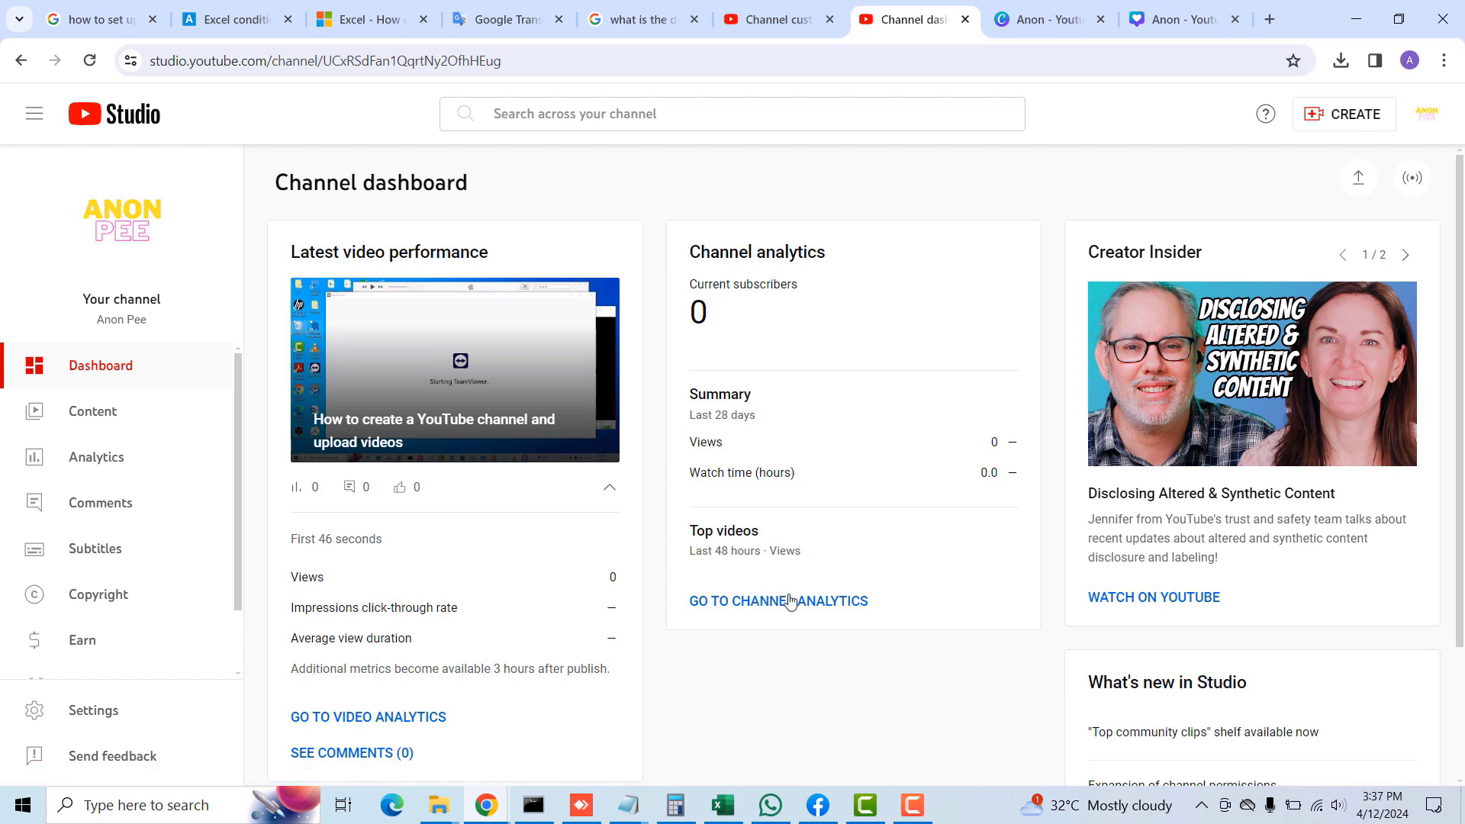
Step: Review the dashboard's latest video performance and channel analytics summary, and open the channel's content list
{"action": "scroll", "coordinate": [428, 623], "scroll_direction": "down", "scroll_amount": 3}
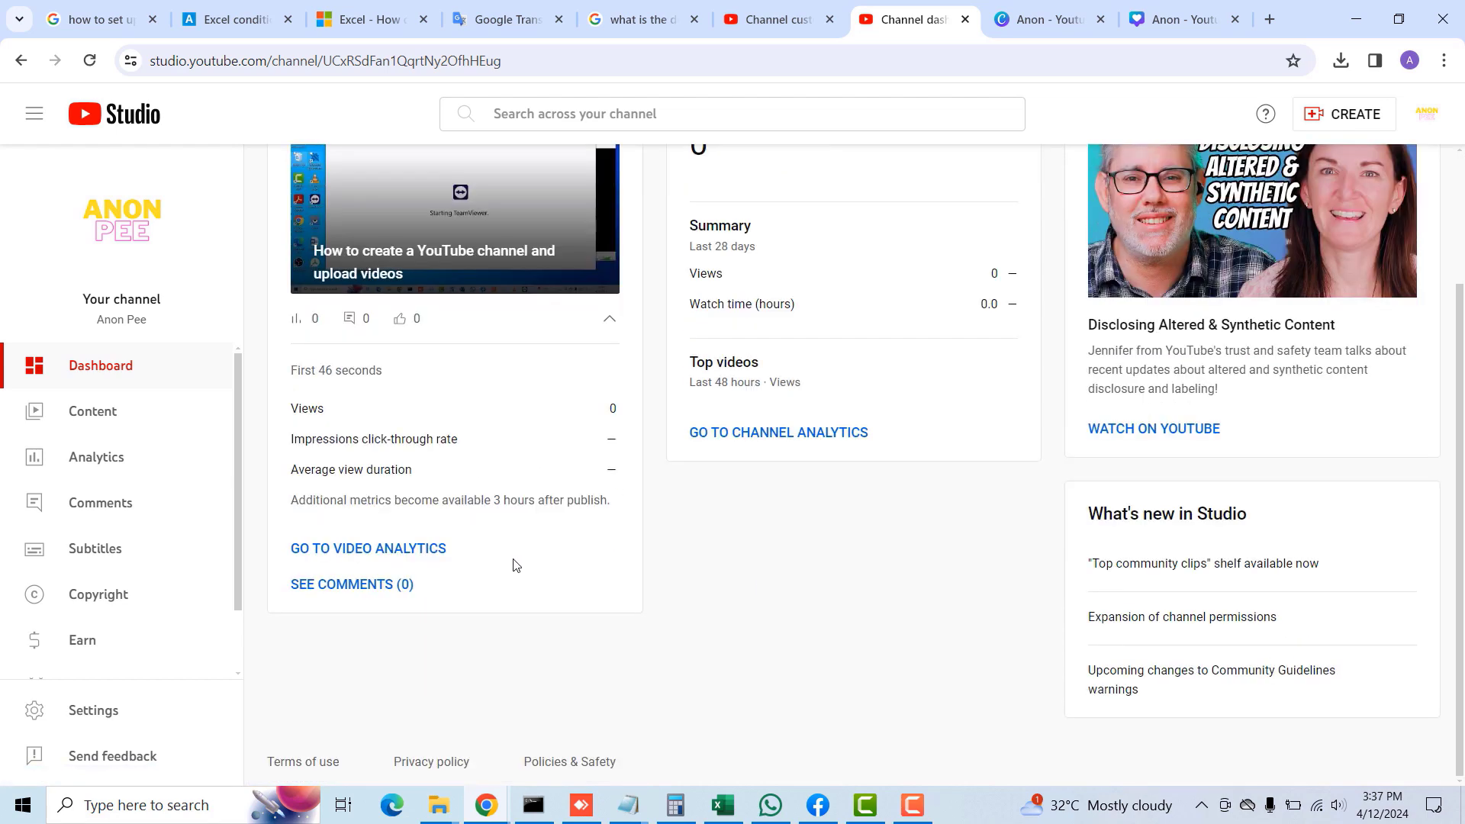
{"action": "scroll", "coordinate": [515, 562], "scroll_direction": "up", "scroll_amount": 3}
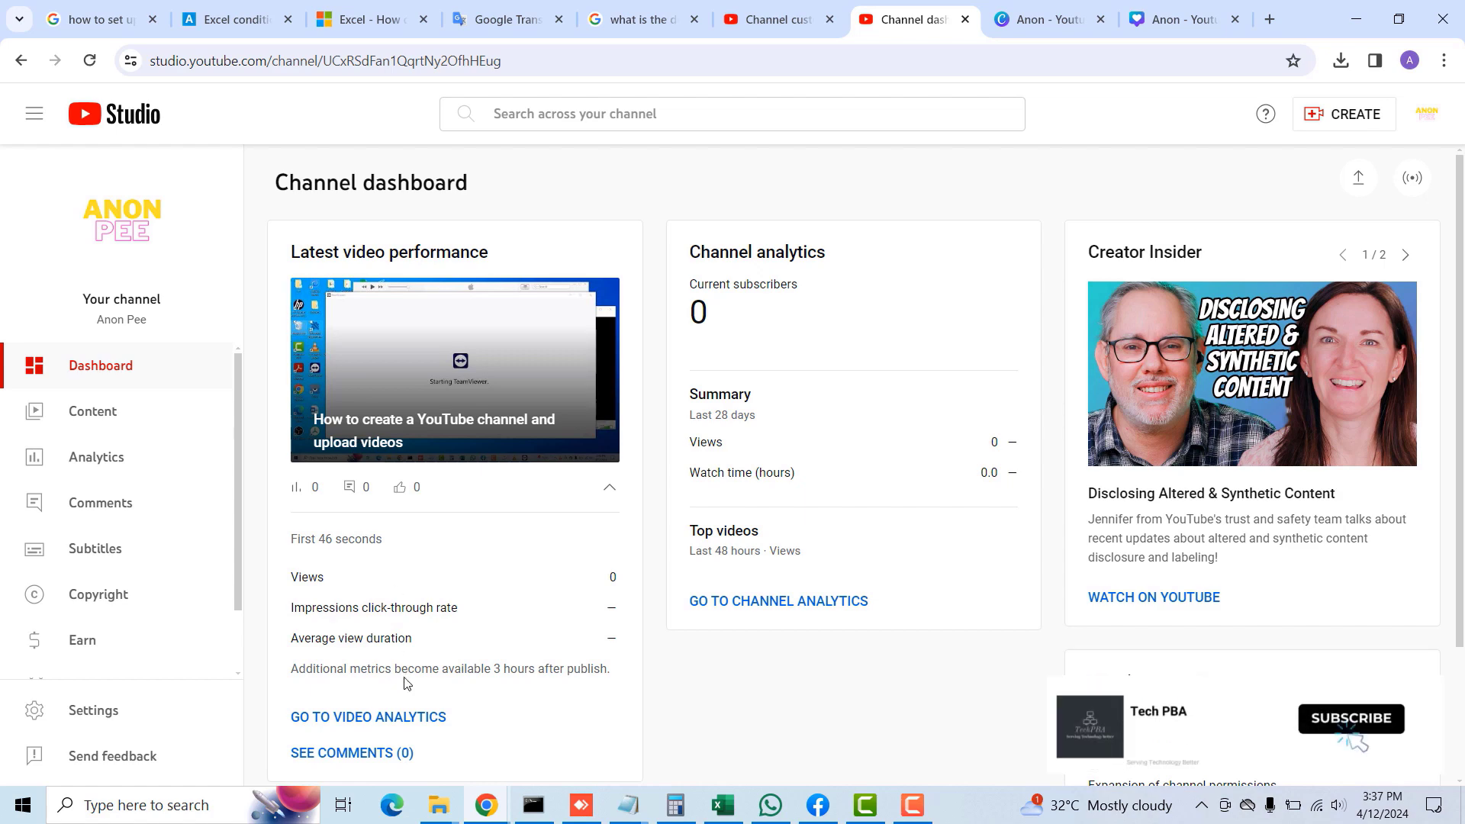
{"action": "scroll", "coordinate": [406, 664], "scroll_direction": "down", "scroll_amount": 1}
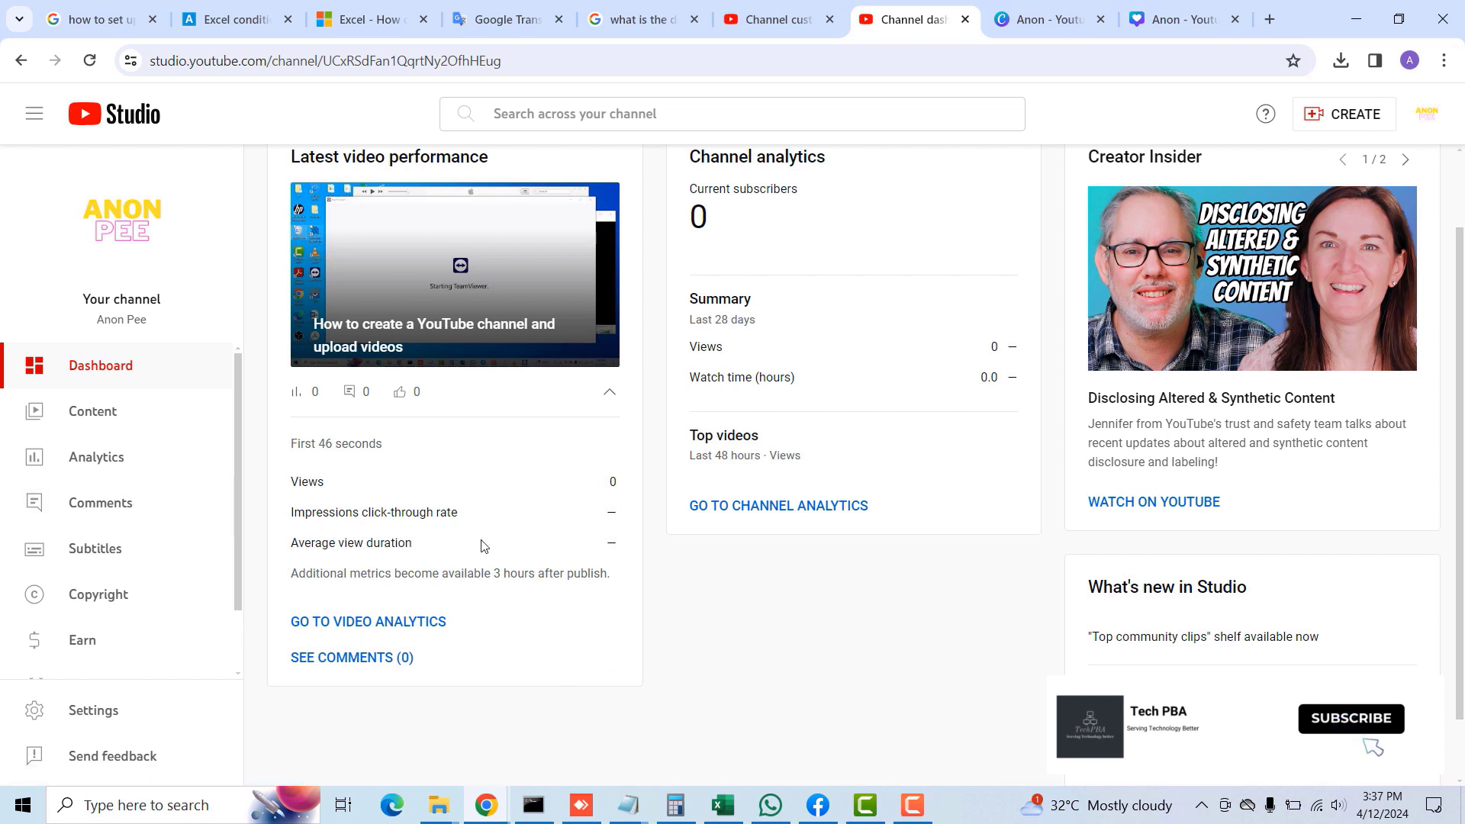
{"action": "scroll", "coordinate": [480, 545], "scroll_direction": "up", "scroll_amount": 1}
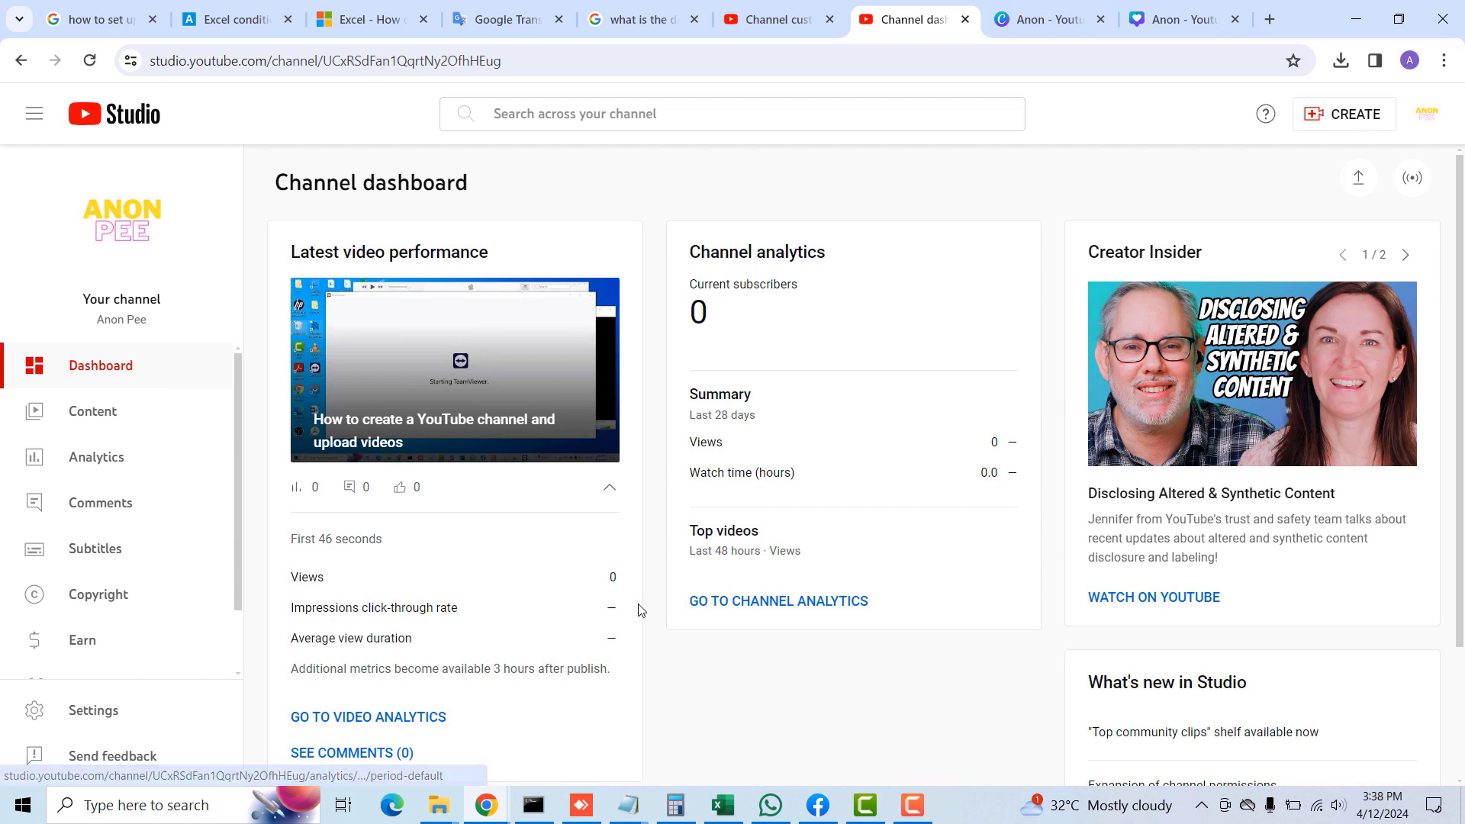
{"action": "left_click", "coordinate": [94, 424]}
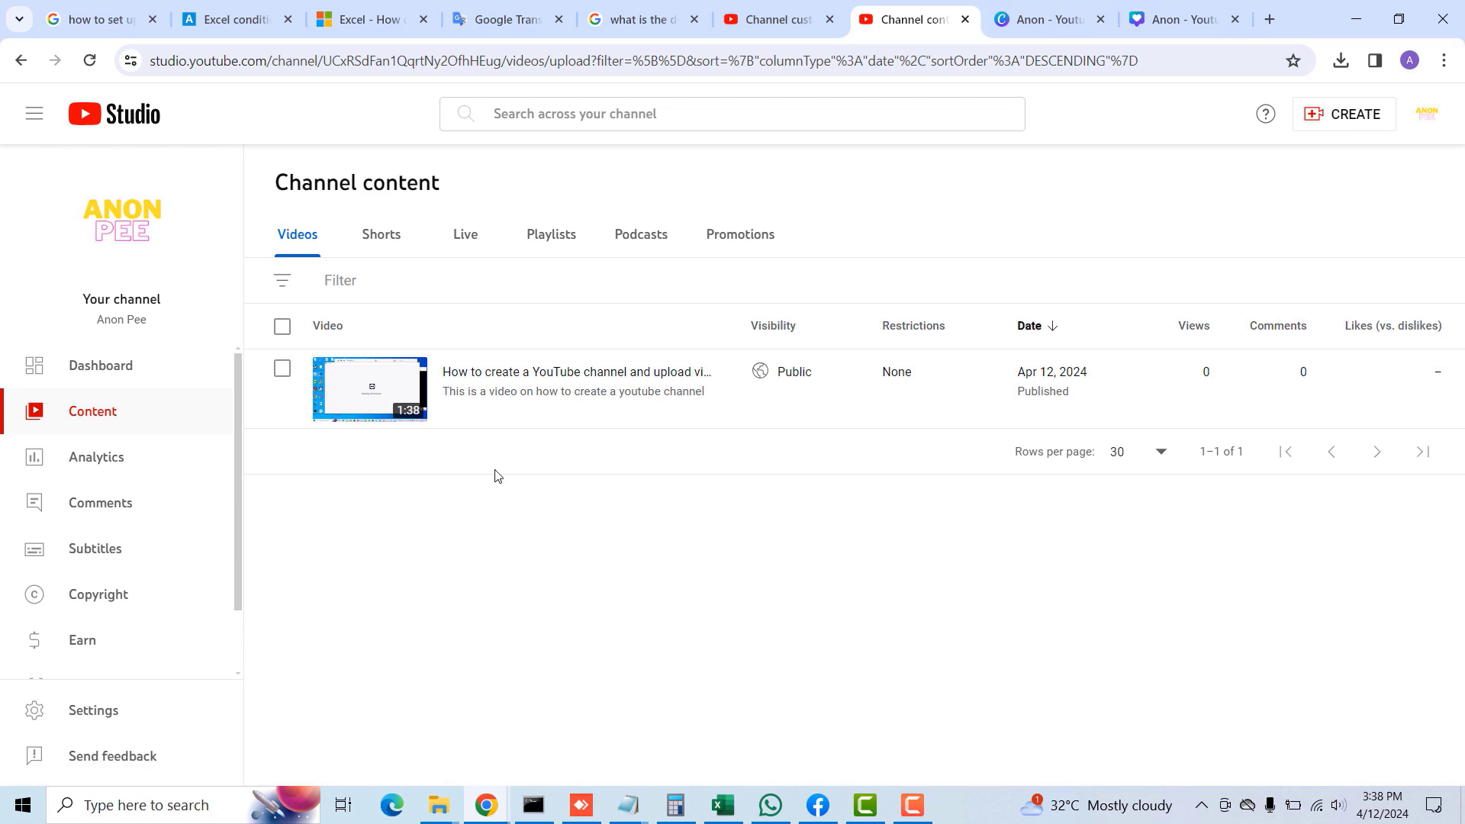
Step: Examine the channel analytics overview and the date ranges offered for it, keeping Last 28 days
{"action": "left_click", "coordinate": [80, 466]}
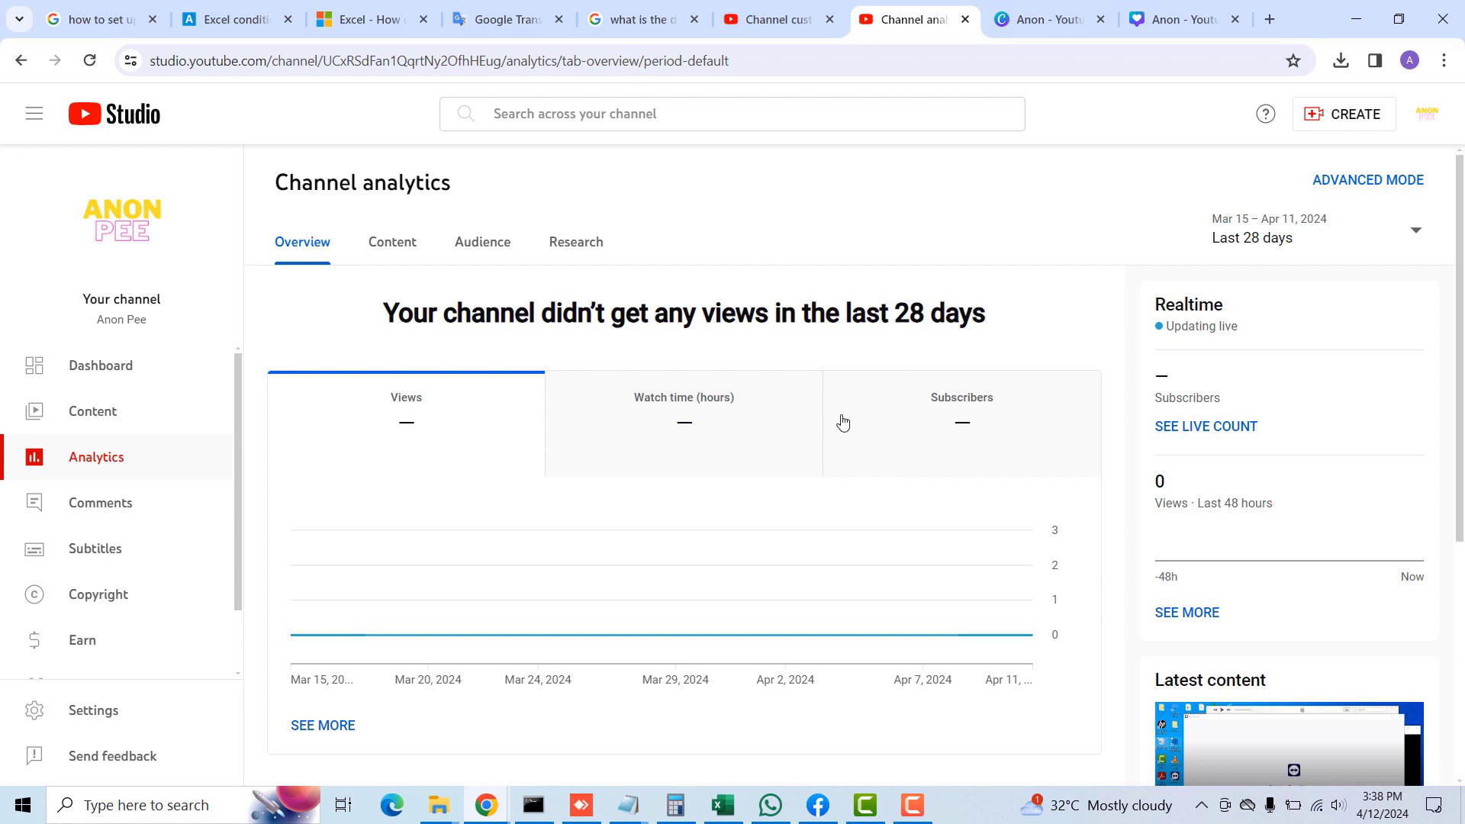
{"action": "scroll", "coordinate": [886, 470], "scroll_direction": "down", "scroll_amount": 5}
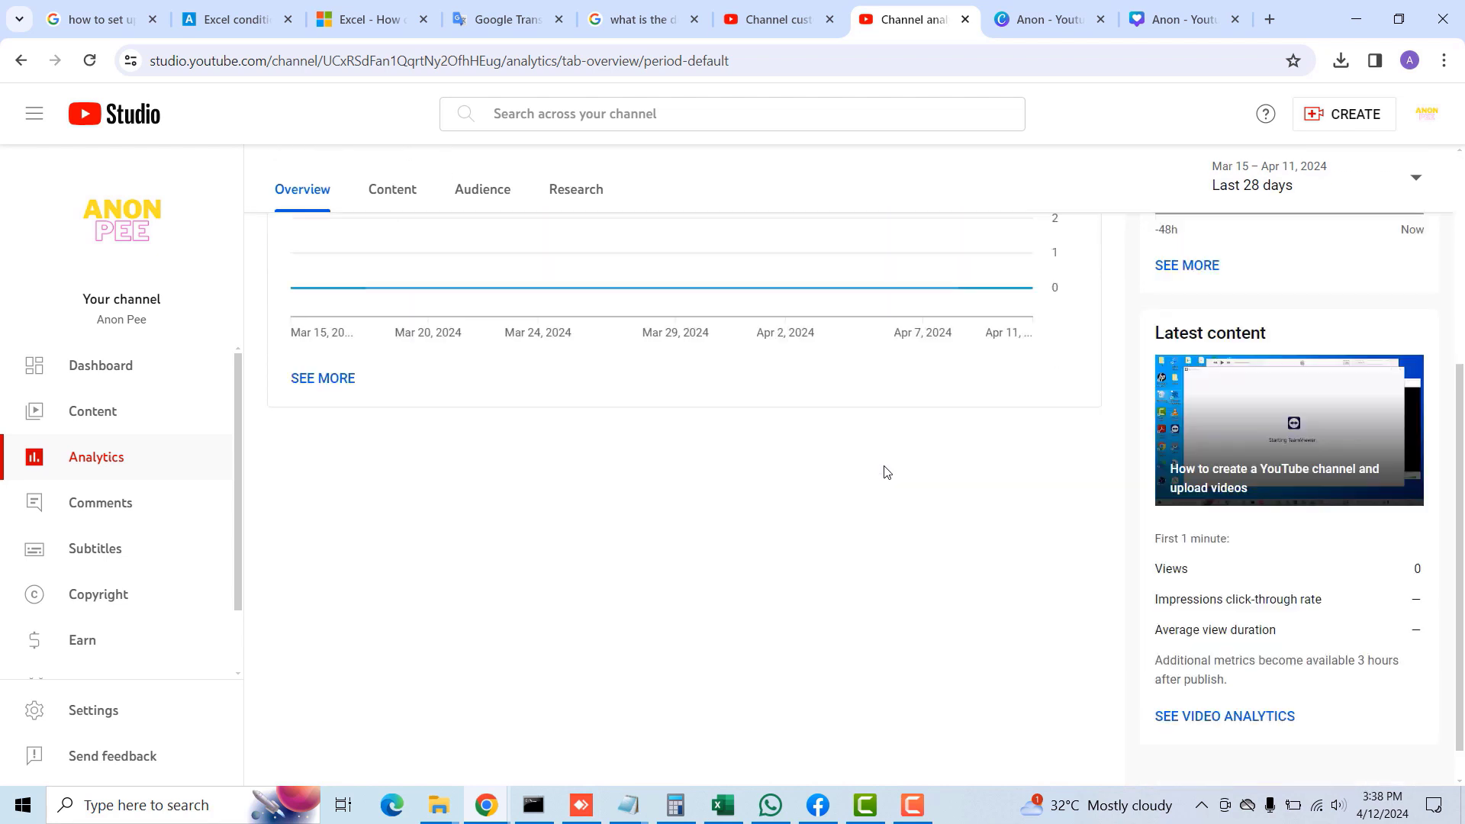
{"action": "scroll", "coordinate": [885, 470], "scroll_direction": "up", "scroll_amount": 5}
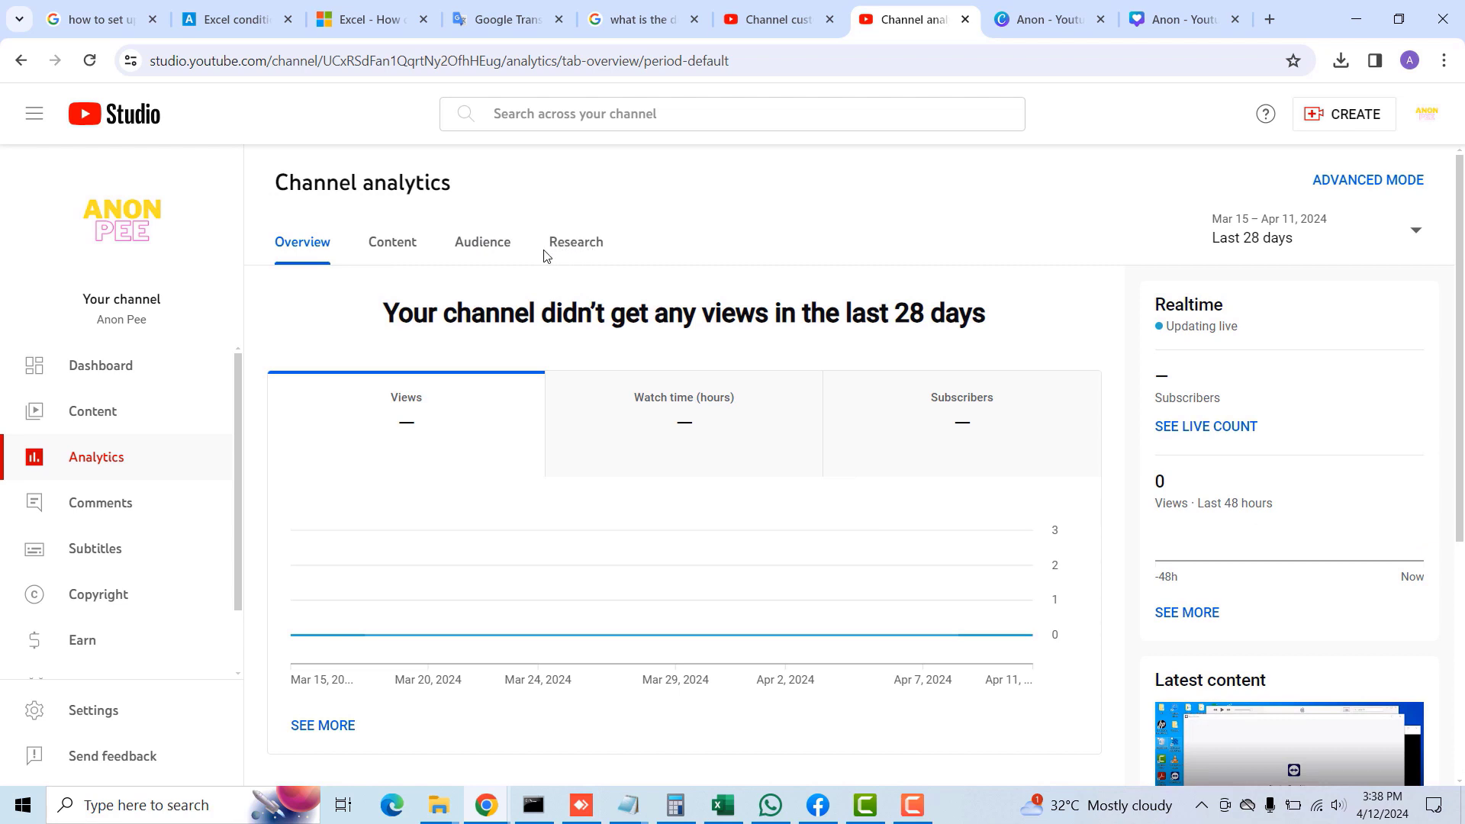
{"action": "left_click", "coordinate": [1418, 229]}
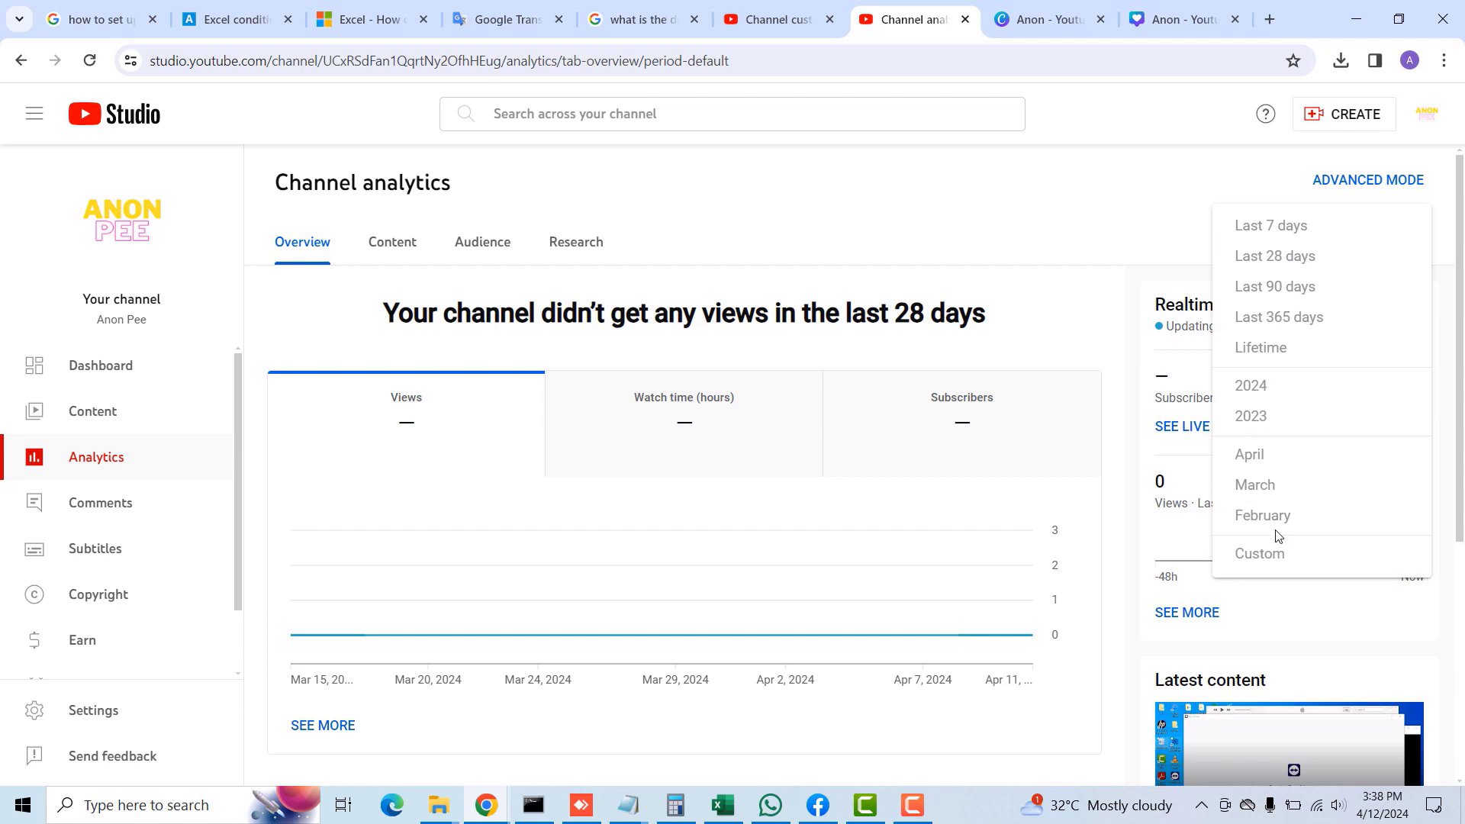
{"action": "left_click", "coordinate": [1154, 240]}
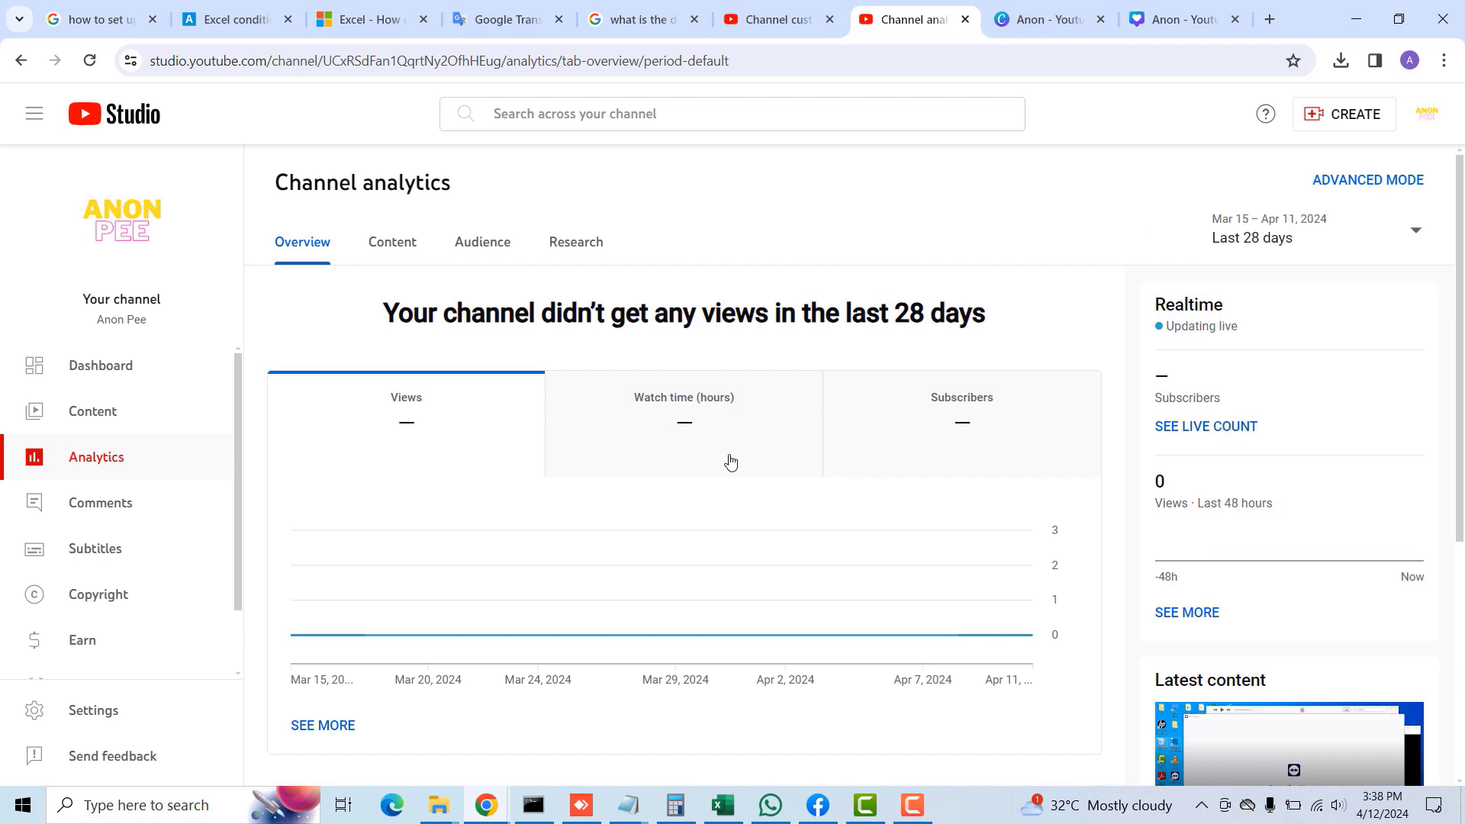
Step: Look at the channel's comments and its copyright removal requests
{"action": "left_click", "coordinate": [101, 504]}
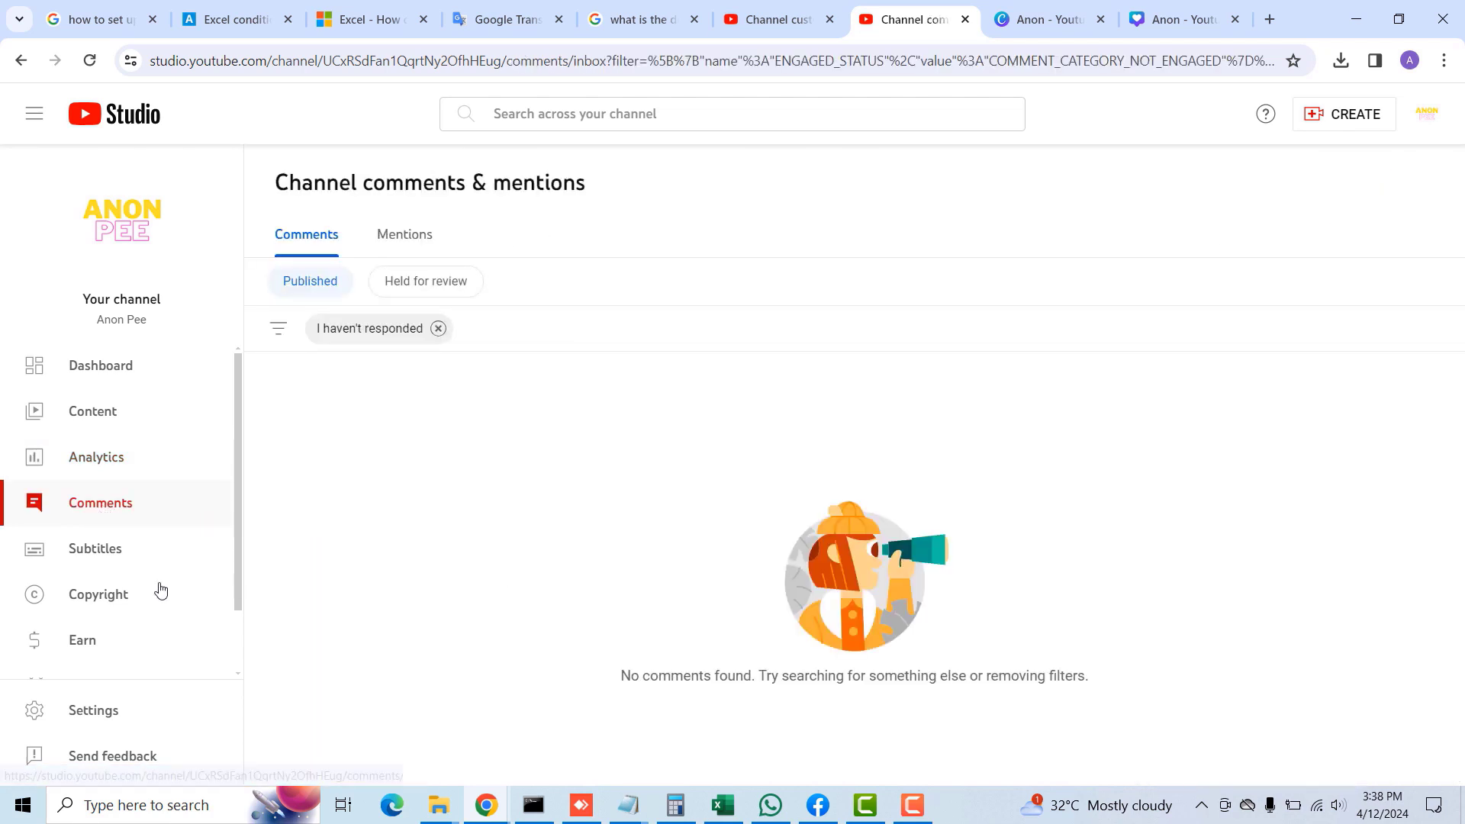
{"action": "left_click_drag", "start_coordinate": [238, 579], "coordinate": [229, 680]}
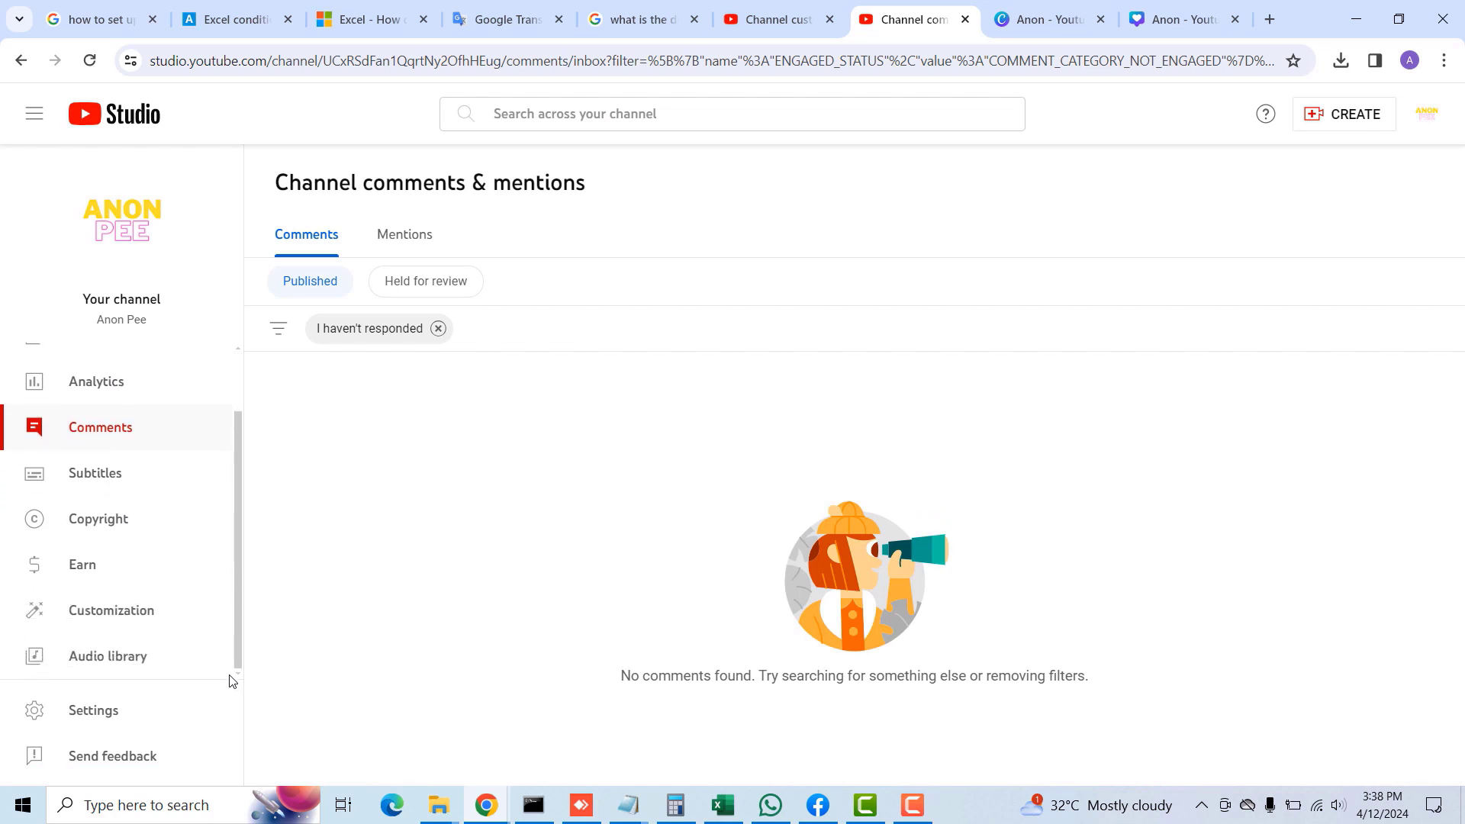
{"action": "left_click", "coordinate": [117, 533]}
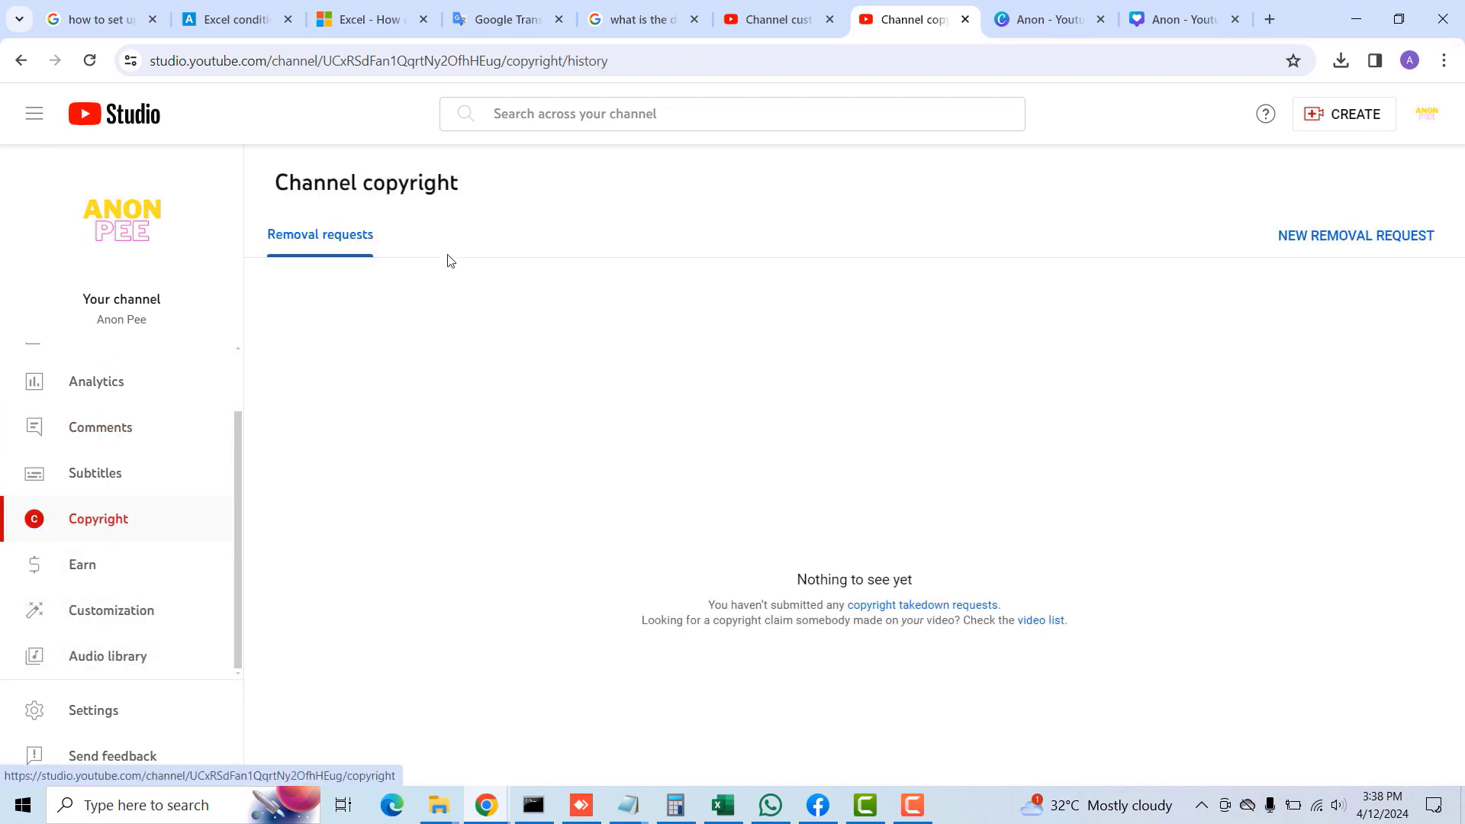
Step: Look through the Earn page's YouTube Partner Program benefits and instructions for joining
{"action": "left_click", "coordinate": [85, 572]}
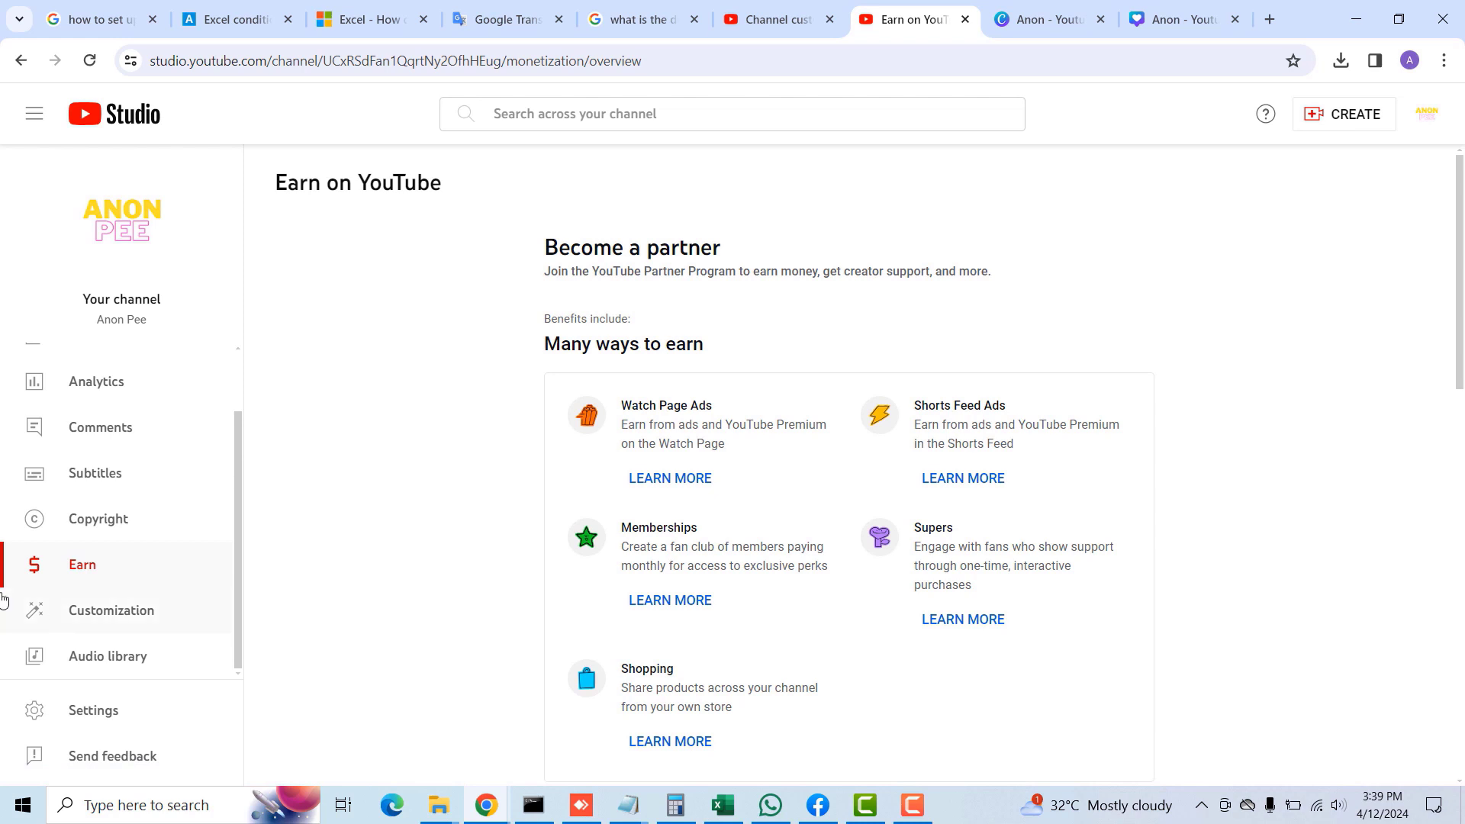
{"action": "scroll", "coordinate": [1239, 485], "scroll_direction": "down", "scroll_amount": 6}
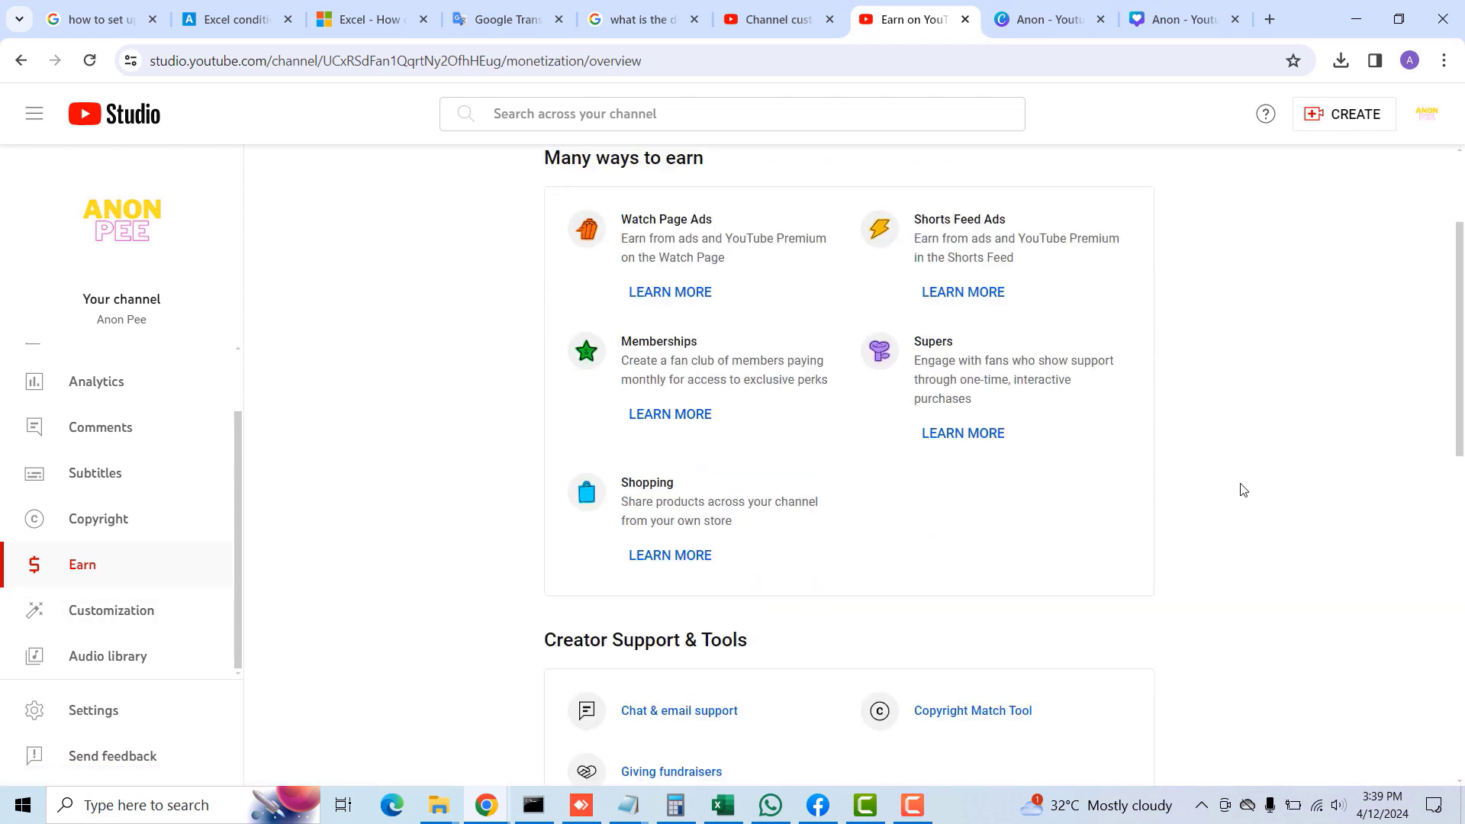
{"action": "scroll", "coordinate": [1239, 490], "scroll_direction": "down", "scroll_amount": 8}
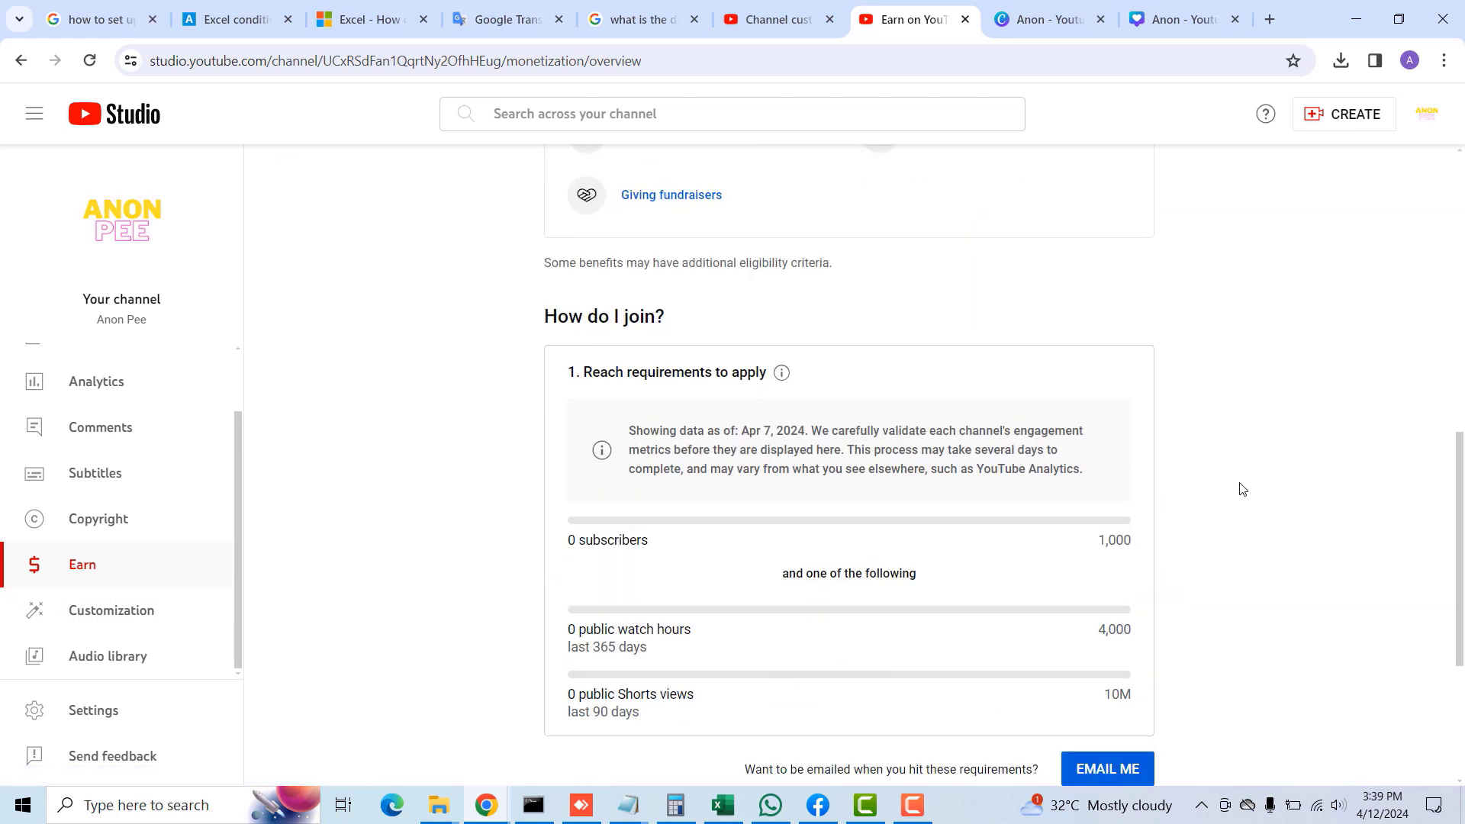
{"action": "scroll", "coordinate": [1240, 488], "scroll_direction": "up", "scroll_amount": 14}
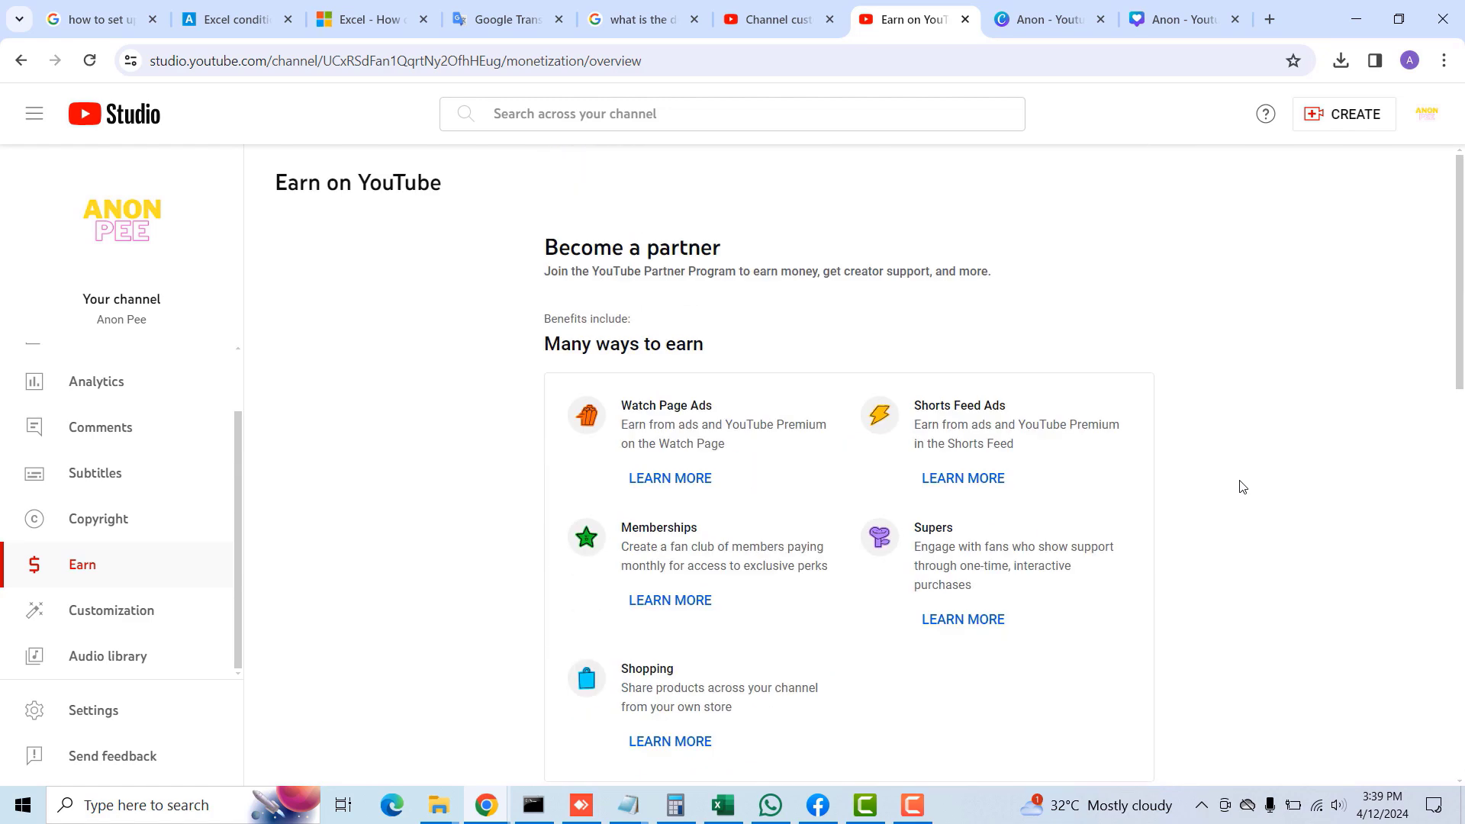
Step: Examine the partner program's requirements for subscribers, public watch hours and Shorts views, plus the basics and channel review stages
{"action": "scroll", "coordinate": [1242, 487], "scroll_direction": "down", "scroll_amount": 14}
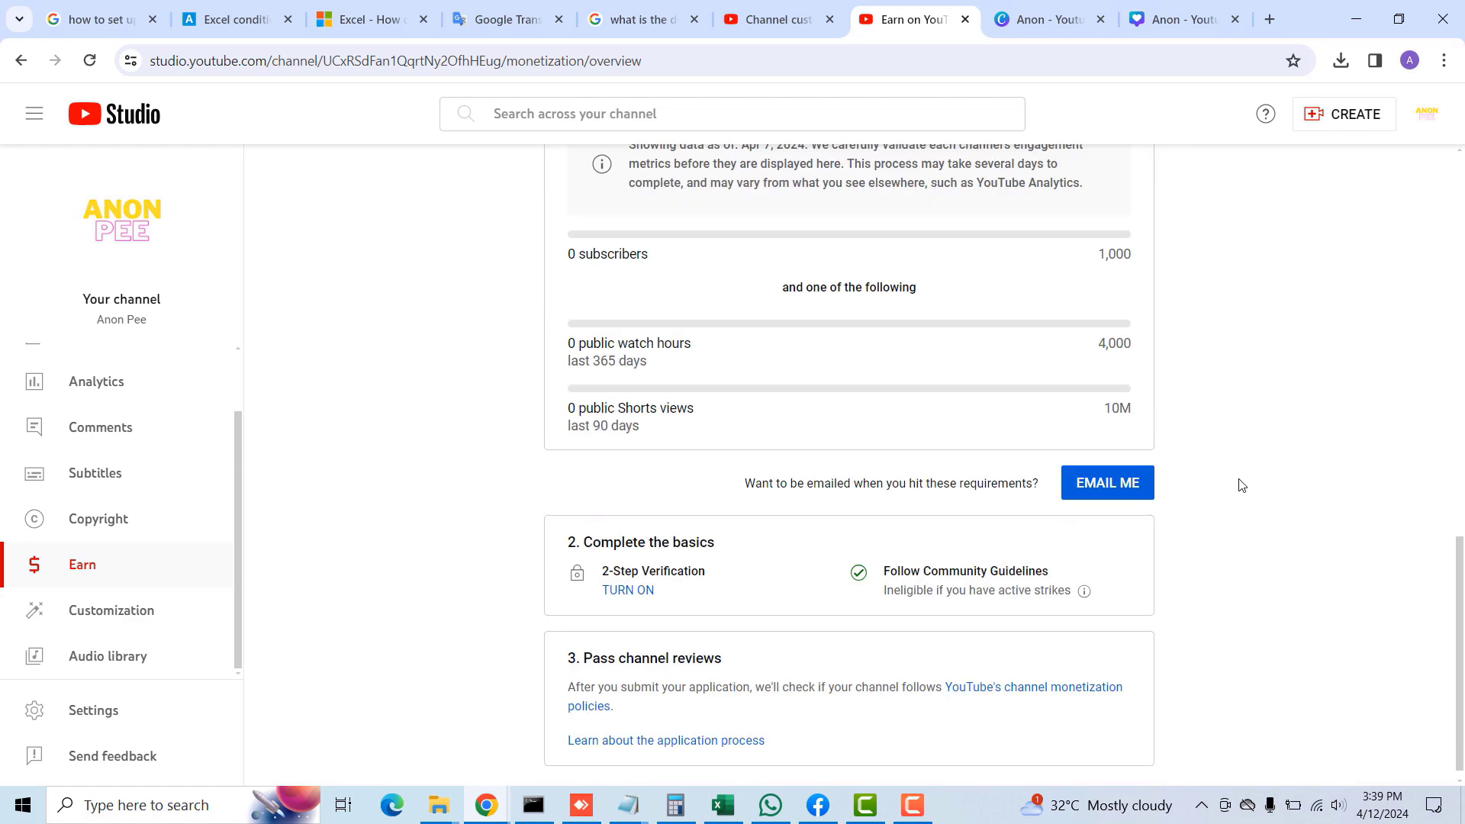
{"action": "scroll", "coordinate": [1242, 481], "scroll_direction": "up", "scroll_amount": 3}
{"action": "scroll", "coordinate": [1241, 481], "scroll_direction": "down", "scroll_amount": 2}
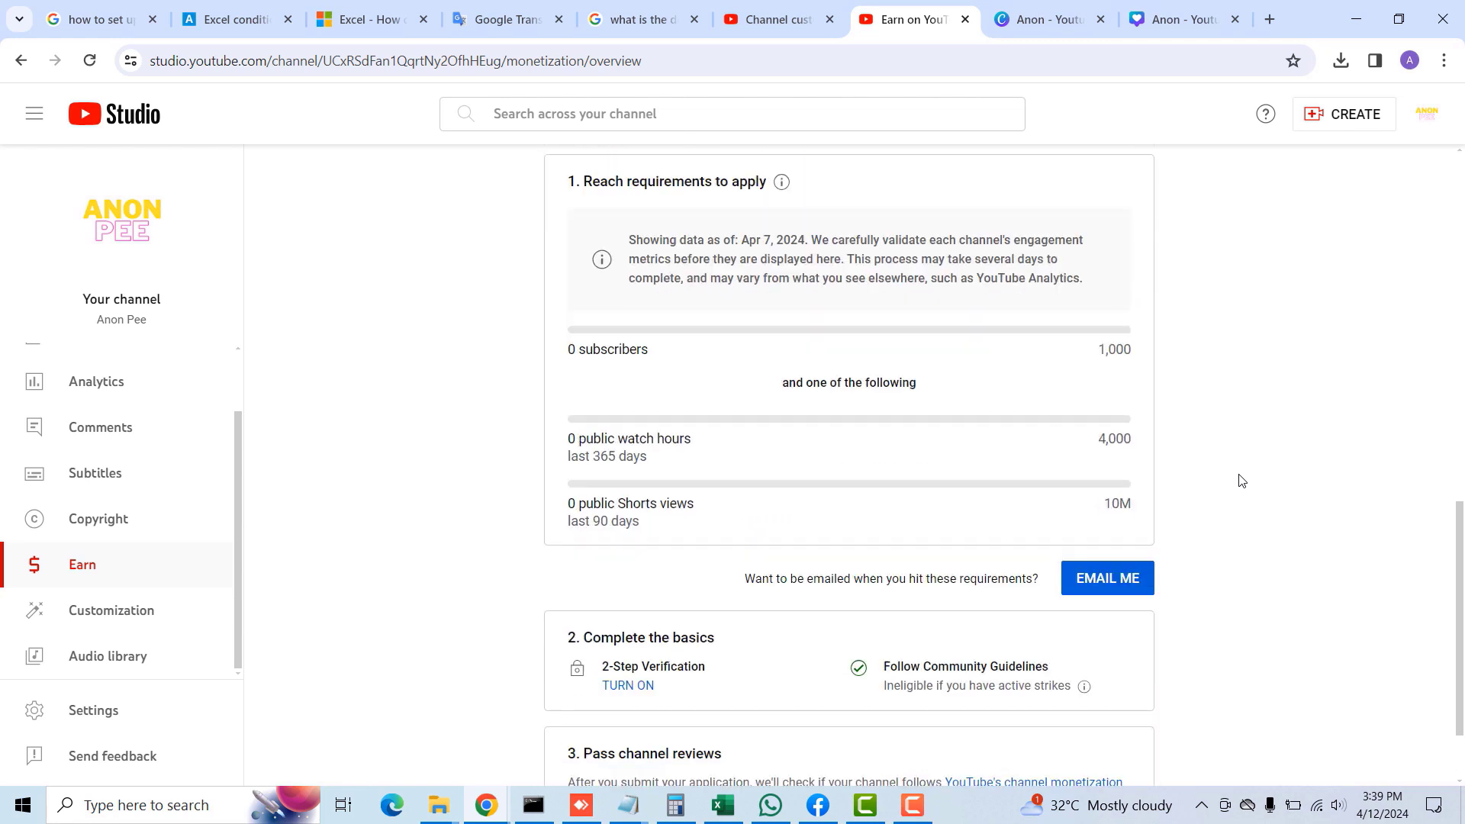
{"action": "scroll", "coordinate": [1242, 481], "scroll_direction": "down", "scroll_amount": 1}
{"action": "scroll", "coordinate": [1238, 481], "scroll_direction": "up", "scroll_amount": 1}
{"action": "scroll", "coordinate": [1278, 367], "scroll_direction": "up", "scroll_amount": 2}
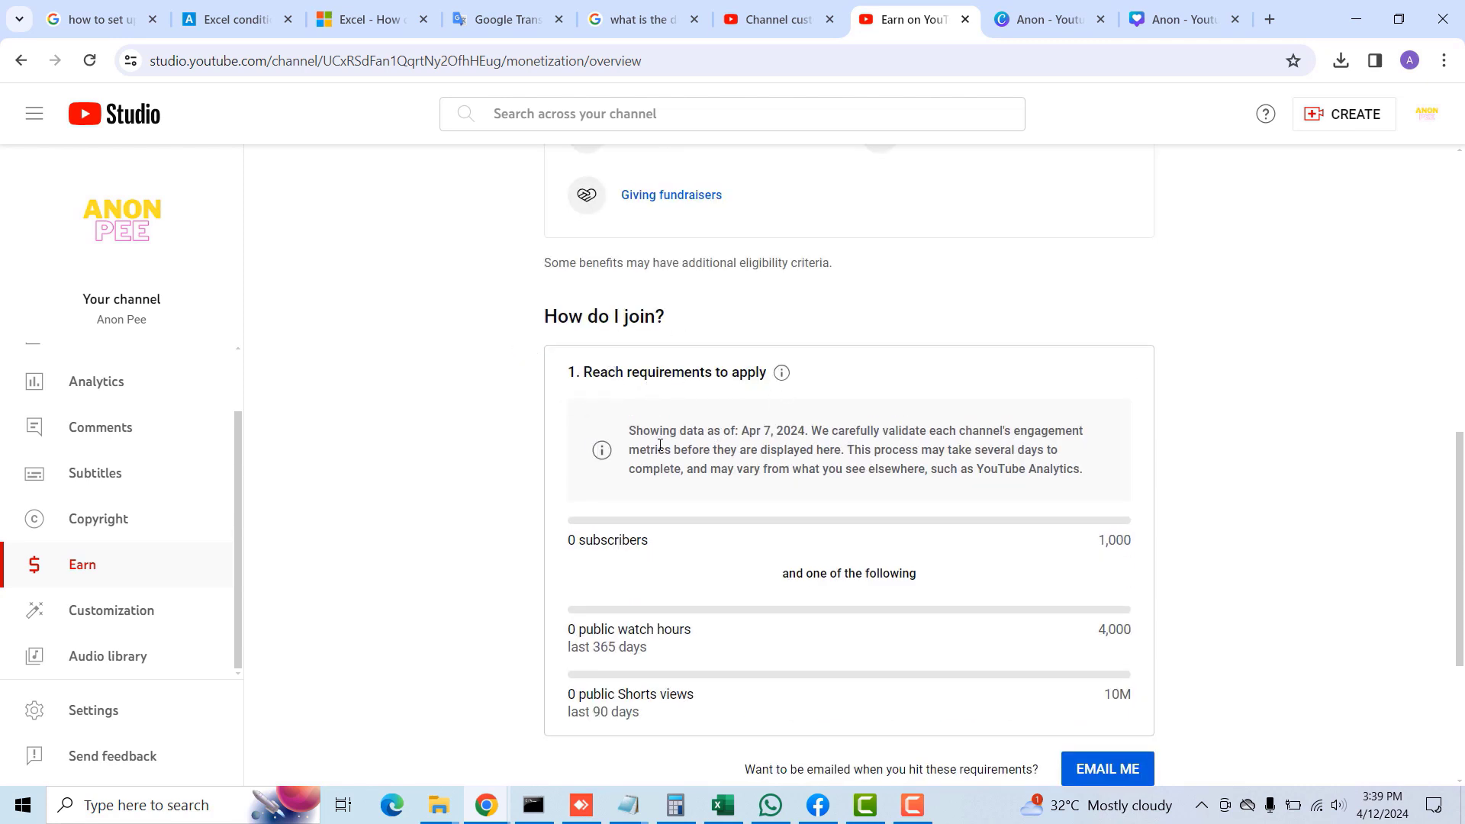
{"action": "scroll", "coordinate": [992, 449], "scroll_direction": "down", "scroll_amount": 2}
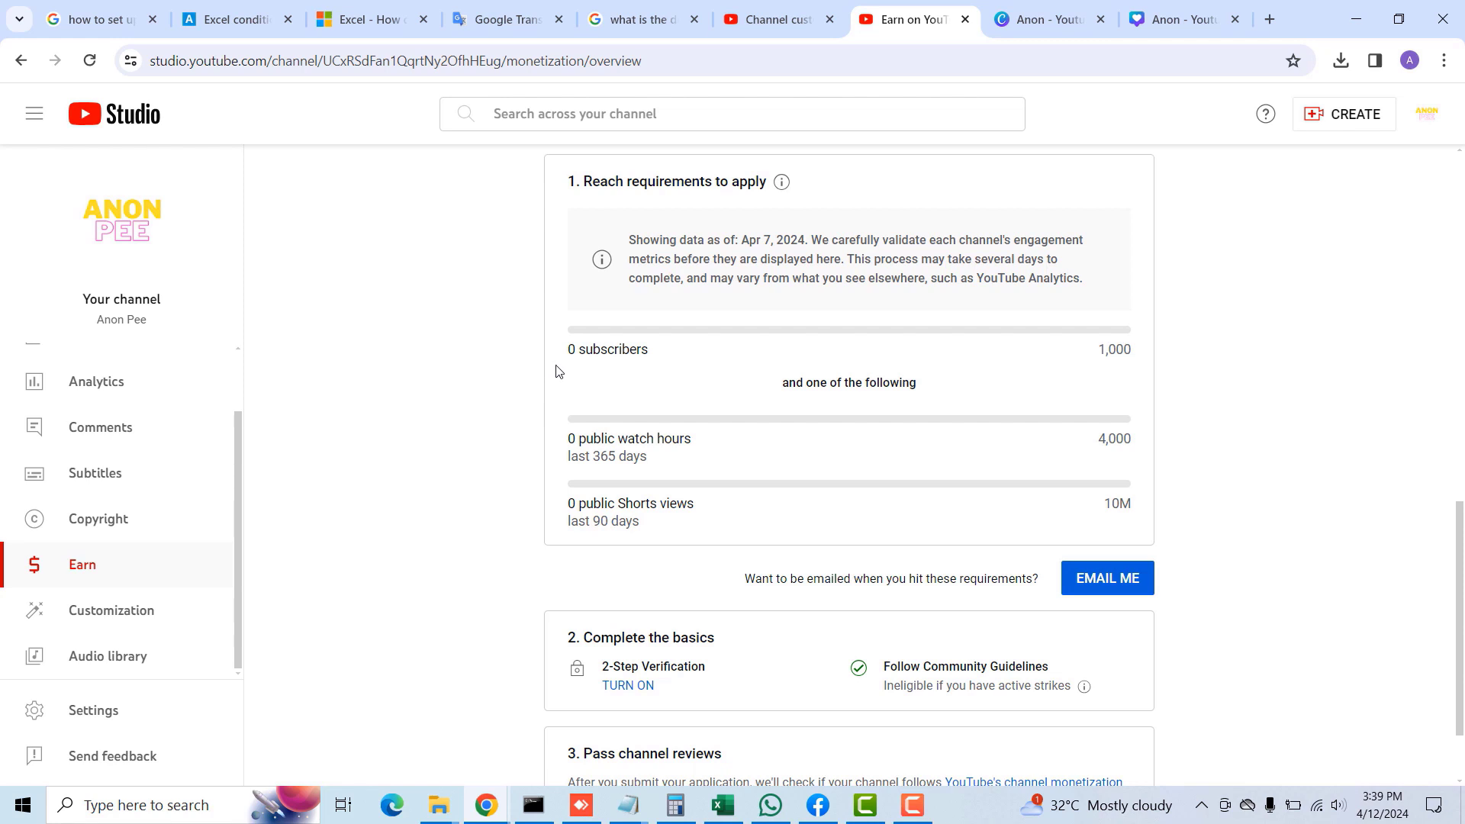
{"action": "triple_click", "coordinate": [1115, 349]}
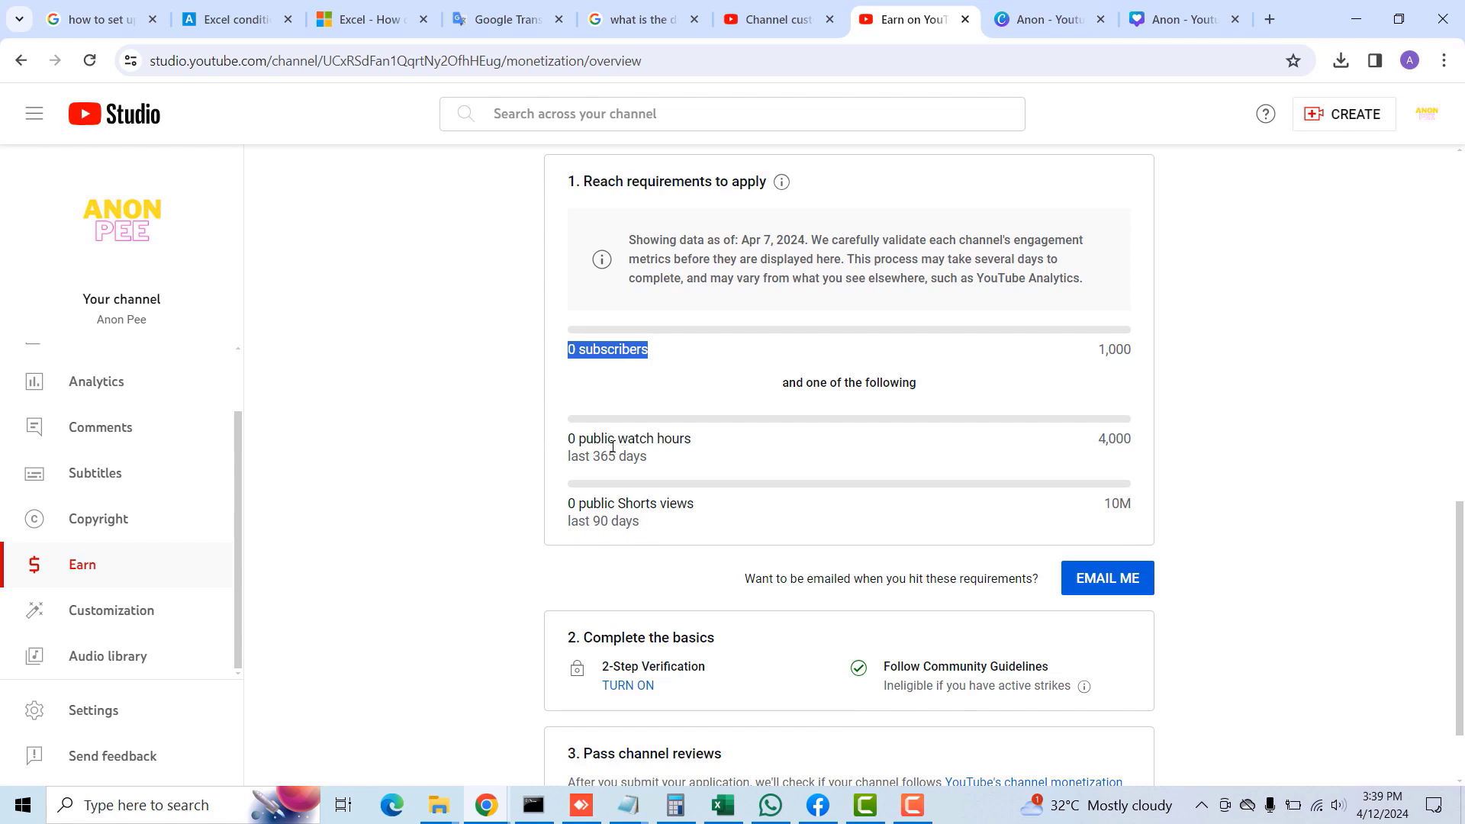
{"action": "left_click_drag", "start_coordinate": [599, 455], "coordinate": [660, 469]}
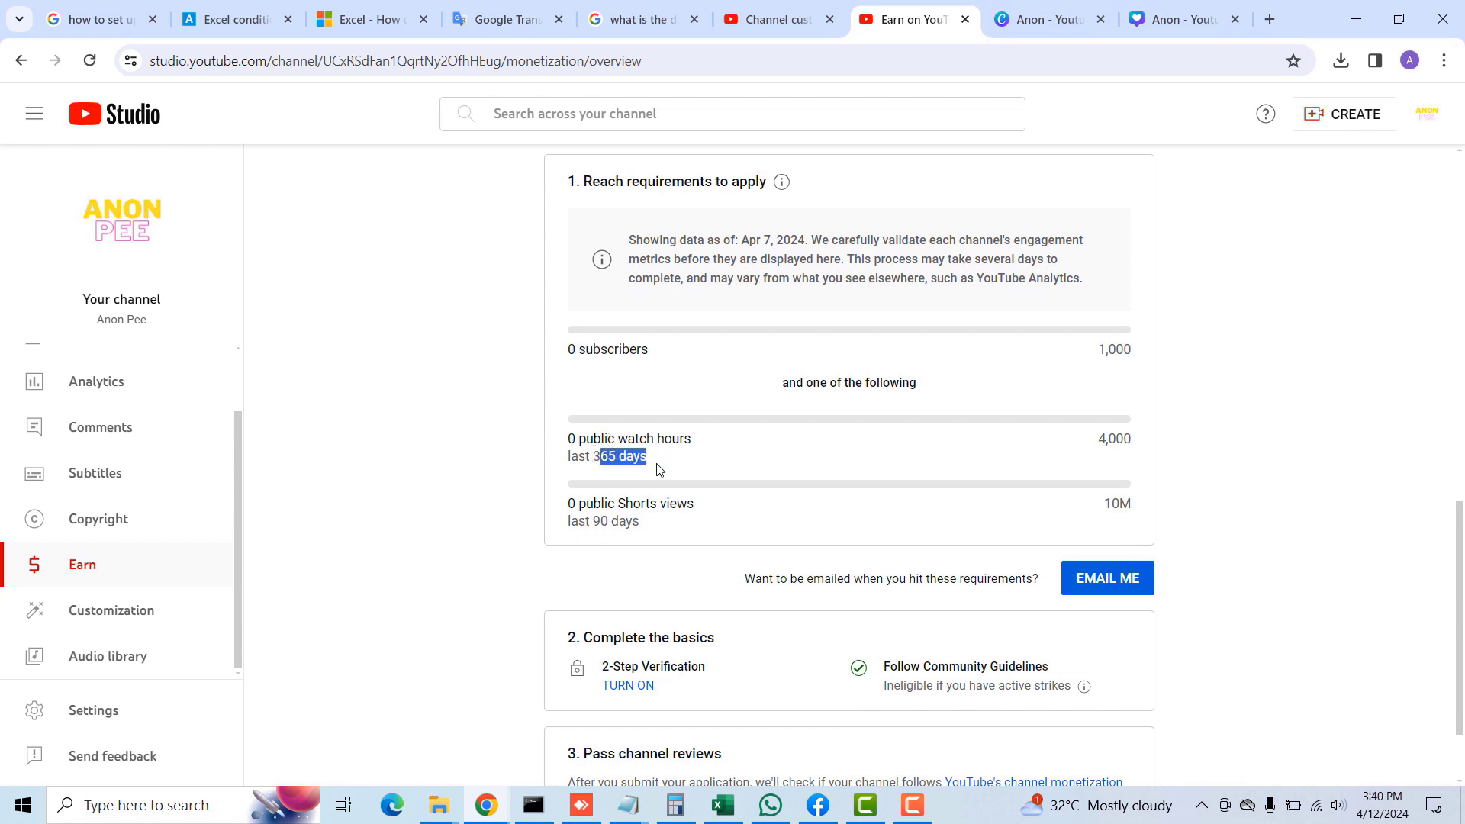
{"action": "left_click", "coordinate": [668, 505]}
{"action": "scroll", "coordinate": [1219, 536], "scroll_direction": "down", "scroll_amount": 1}
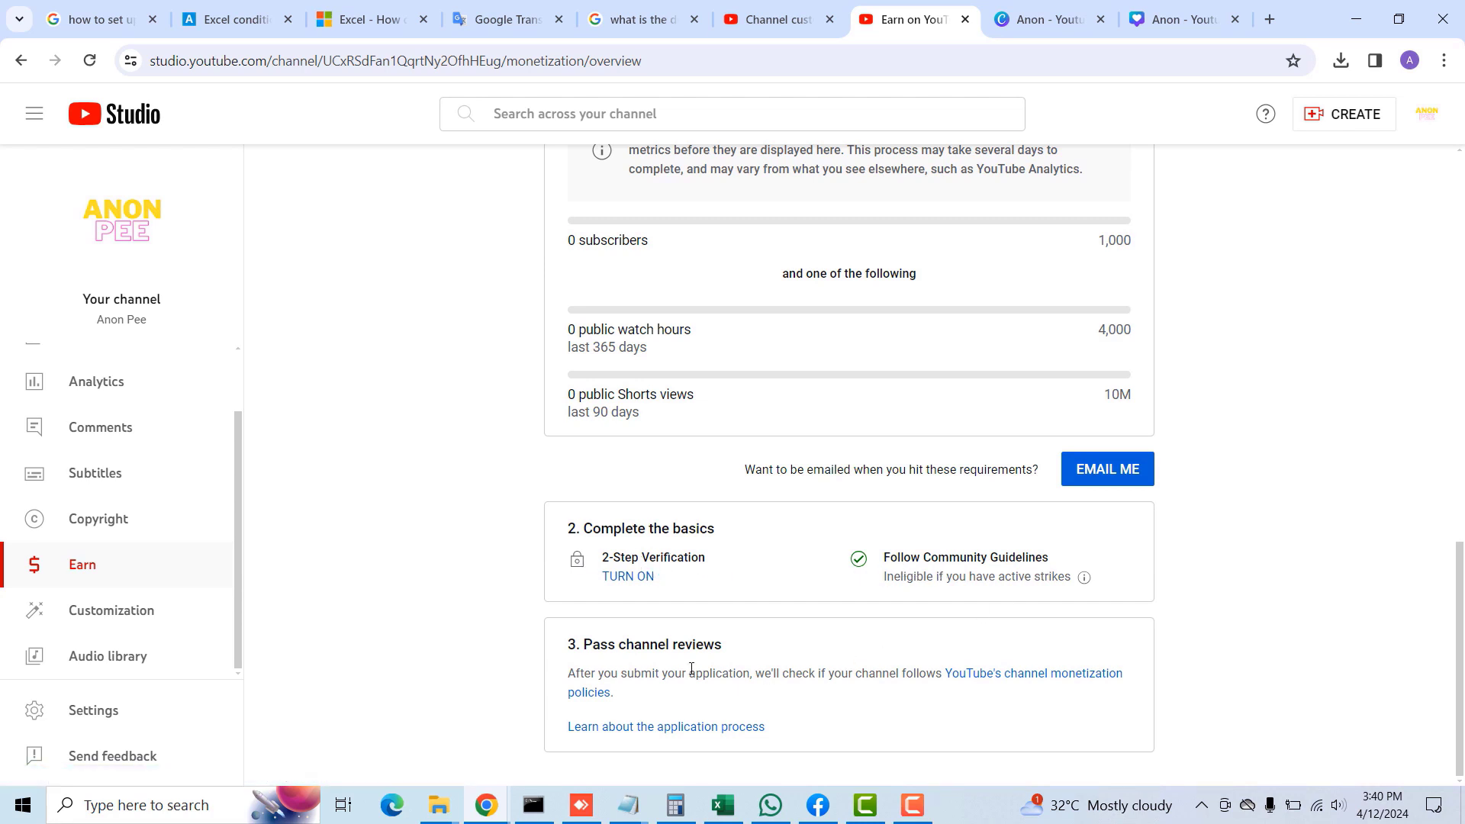
{"action": "scroll", "coordinate": [760, 664], "scroll_direction": "up", "scroll_amount": 12}
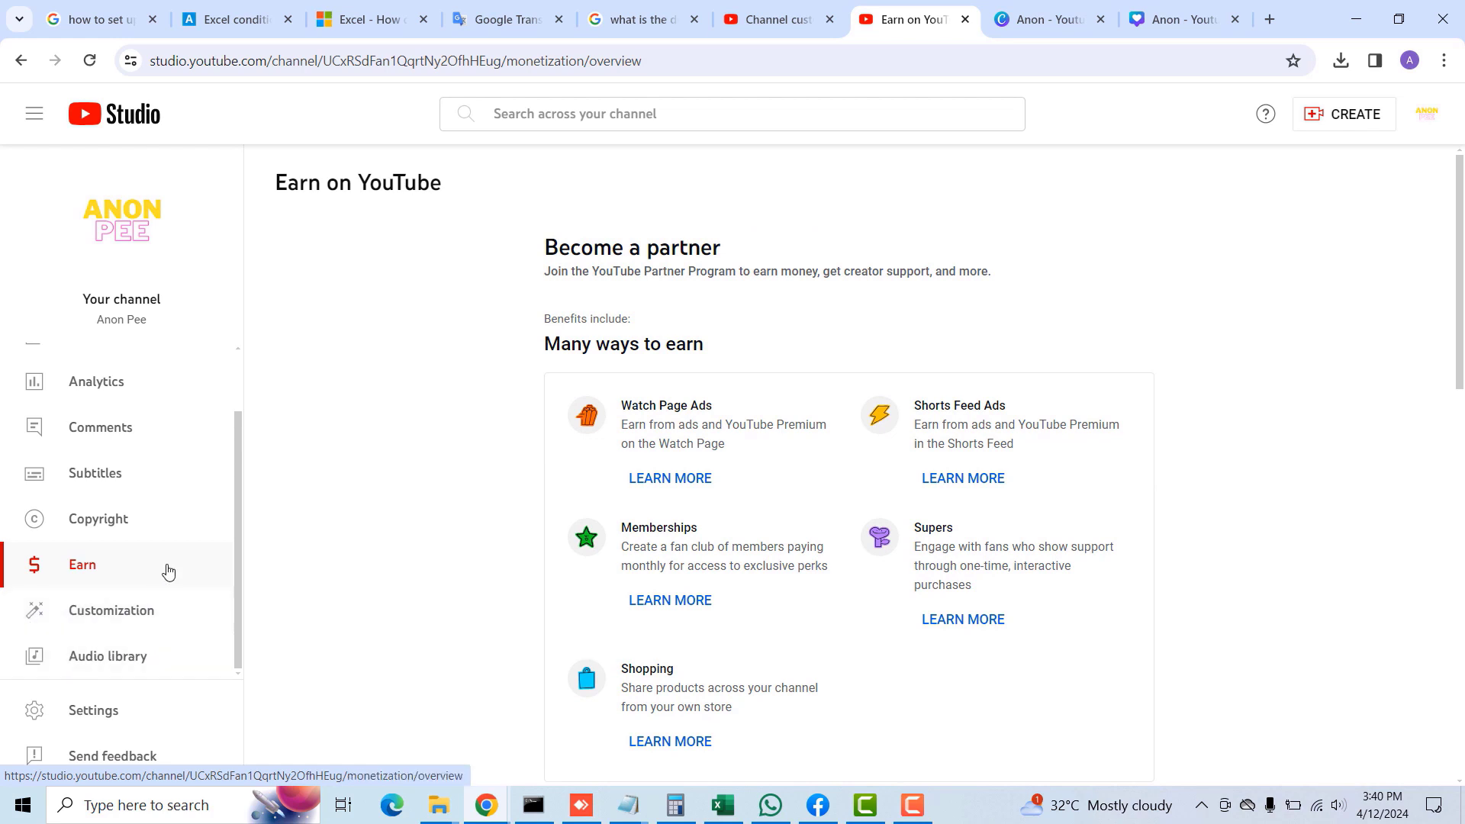
Step: Look through the channel content's playlists, podcasts, live streams and Shorts, and return to the videos list
{"action": "scroll", "coordinate": [168, 571], "scroll_direction": "up", "scroll_amount": 2}
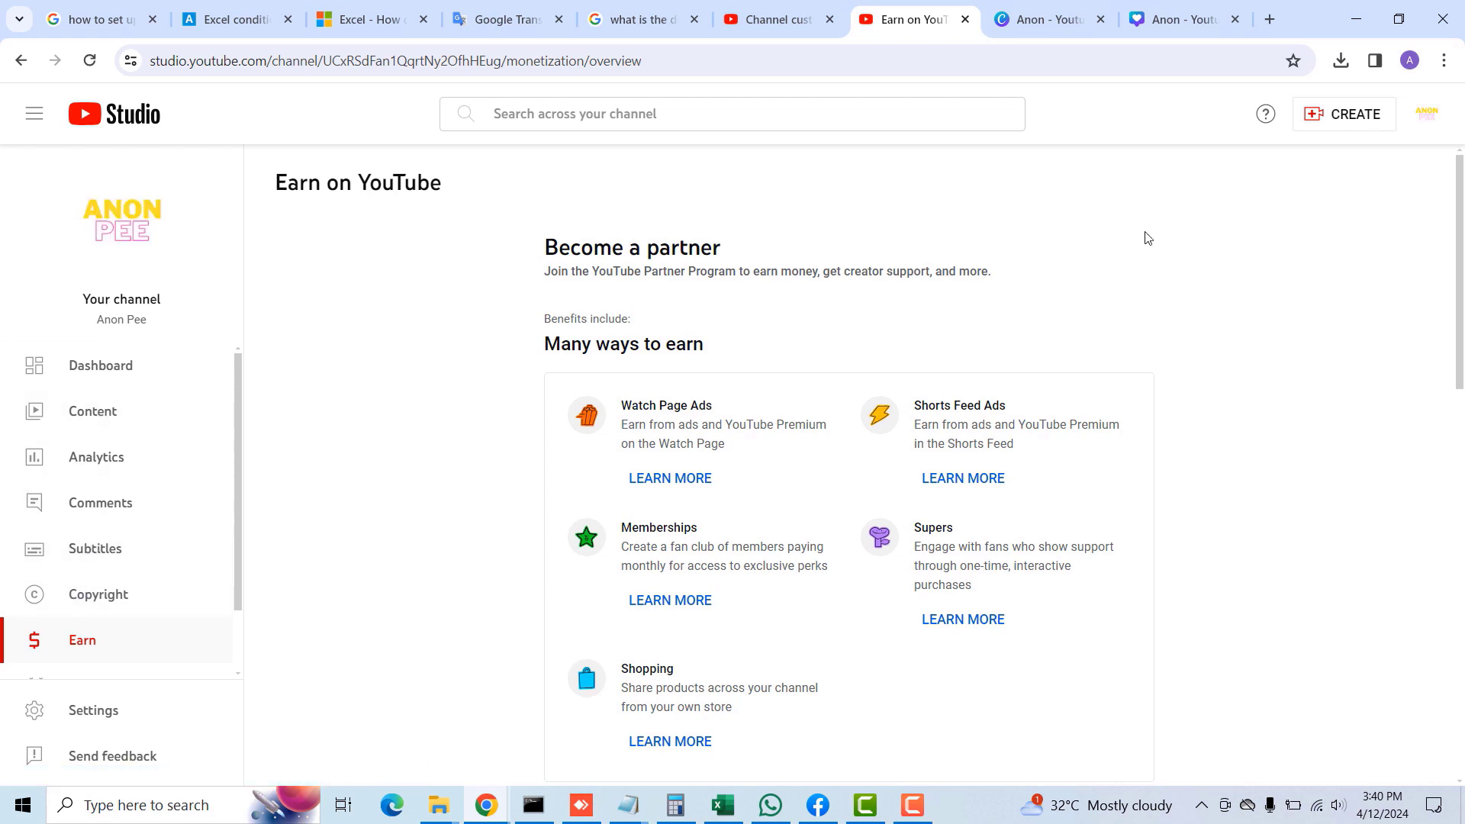
{"action": "left_click", "coordinate": [104, 467]}
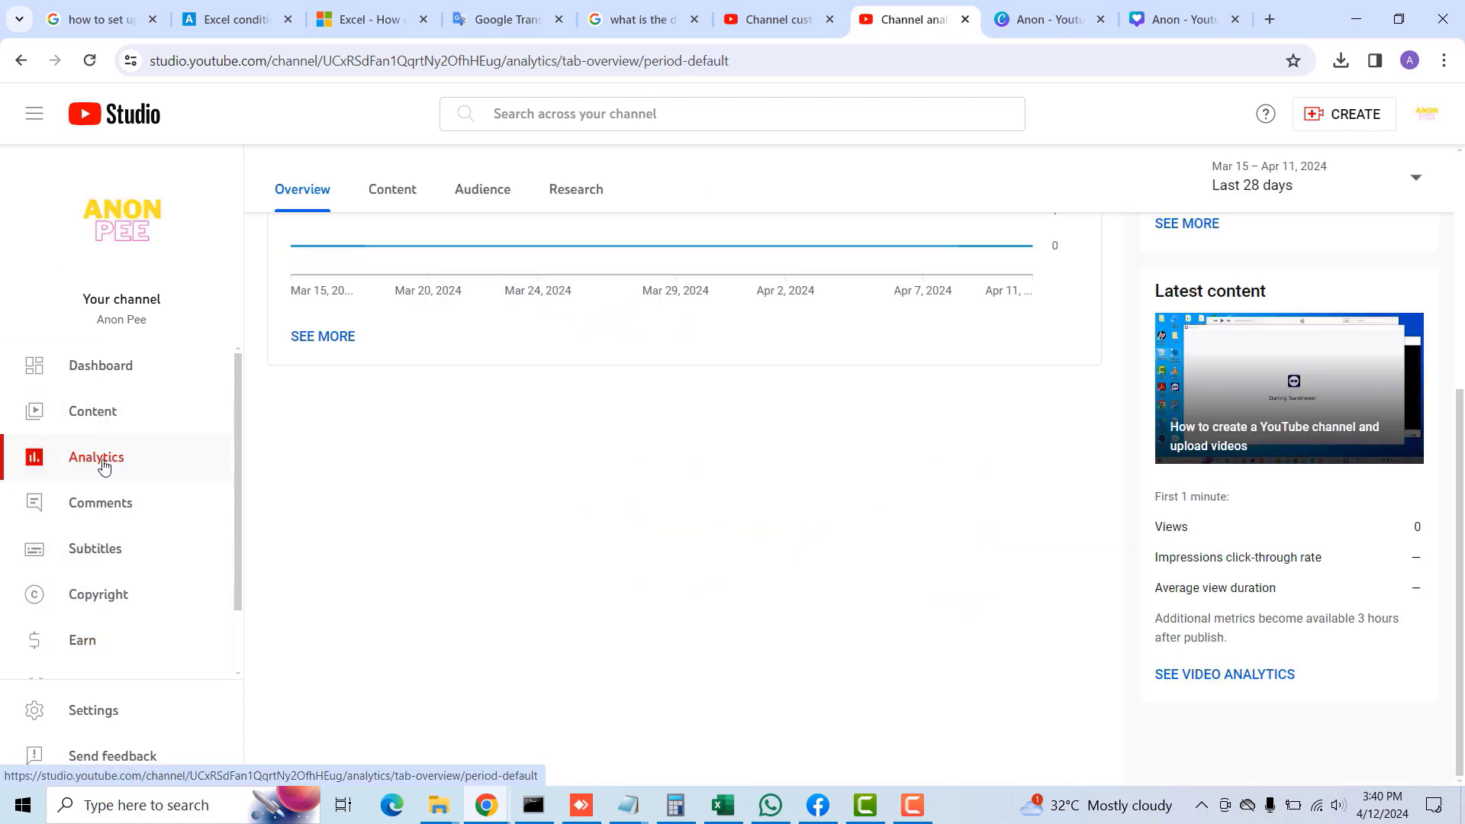
{"action": "left_click", "coordinate": [113, 420]}
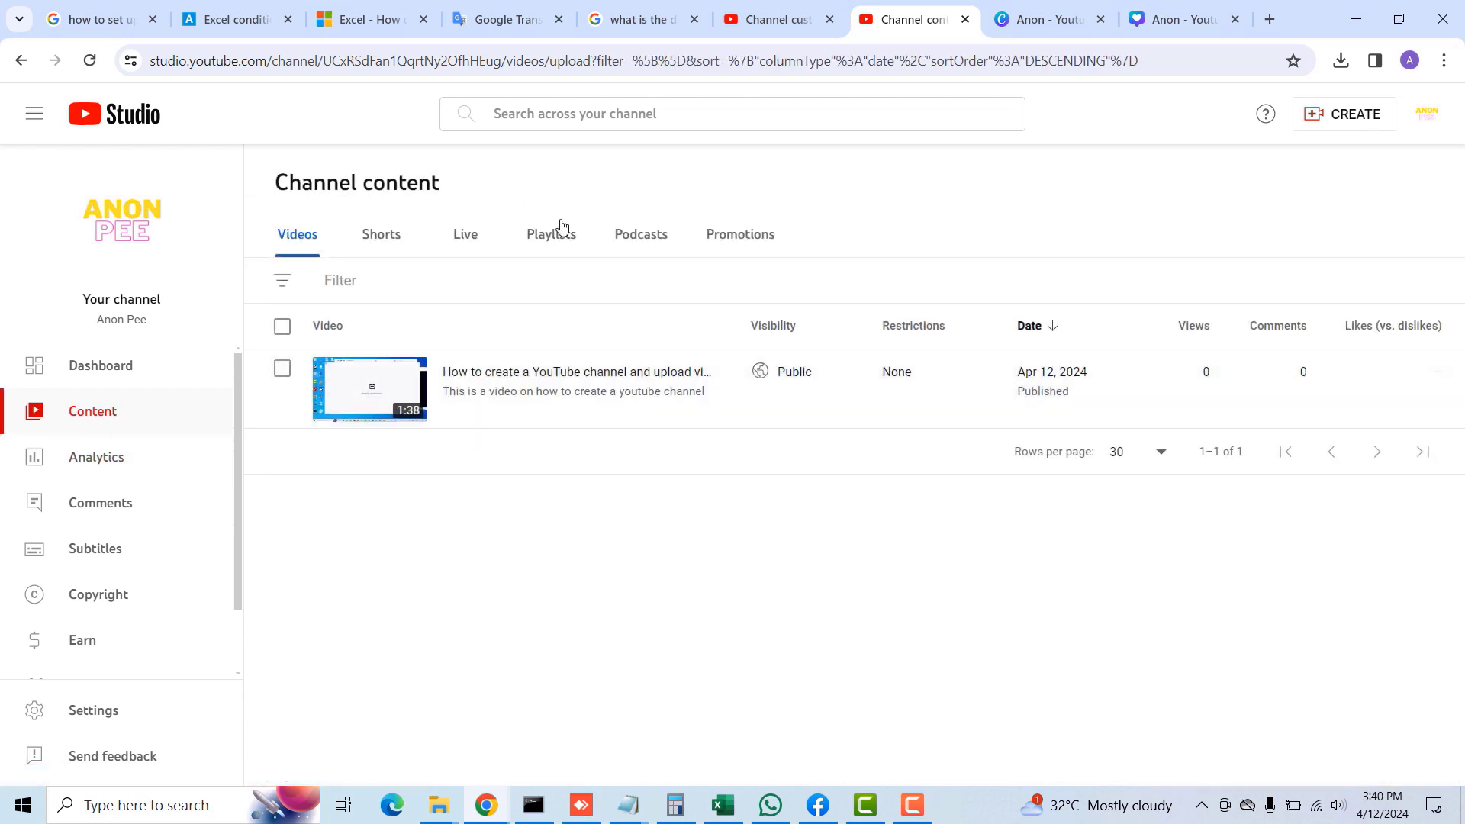
{"action": "mouse_move", "coordinate": [308, 418]}
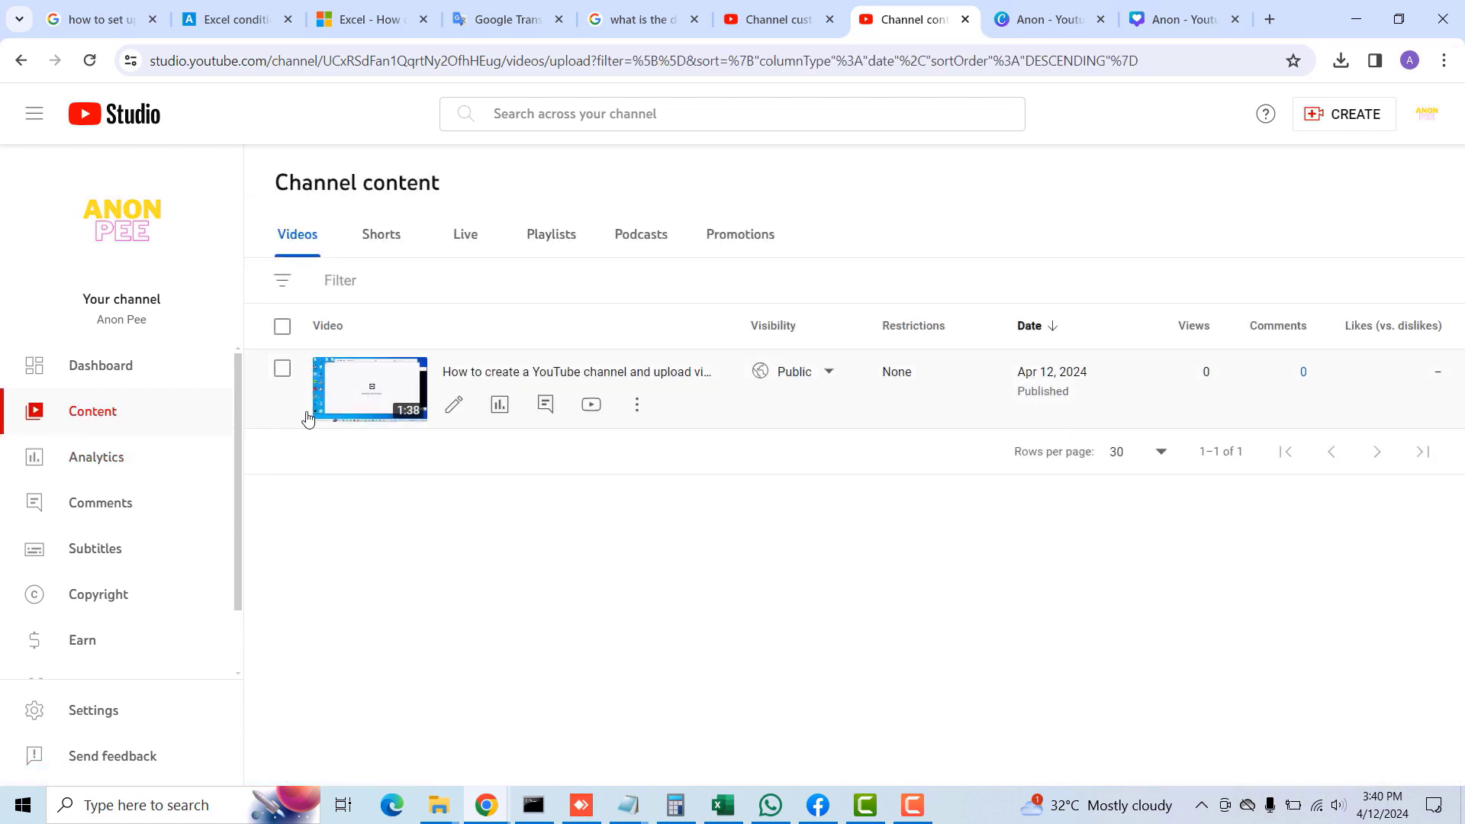
{"action": "left_click", "coordinate": [556, 237]}
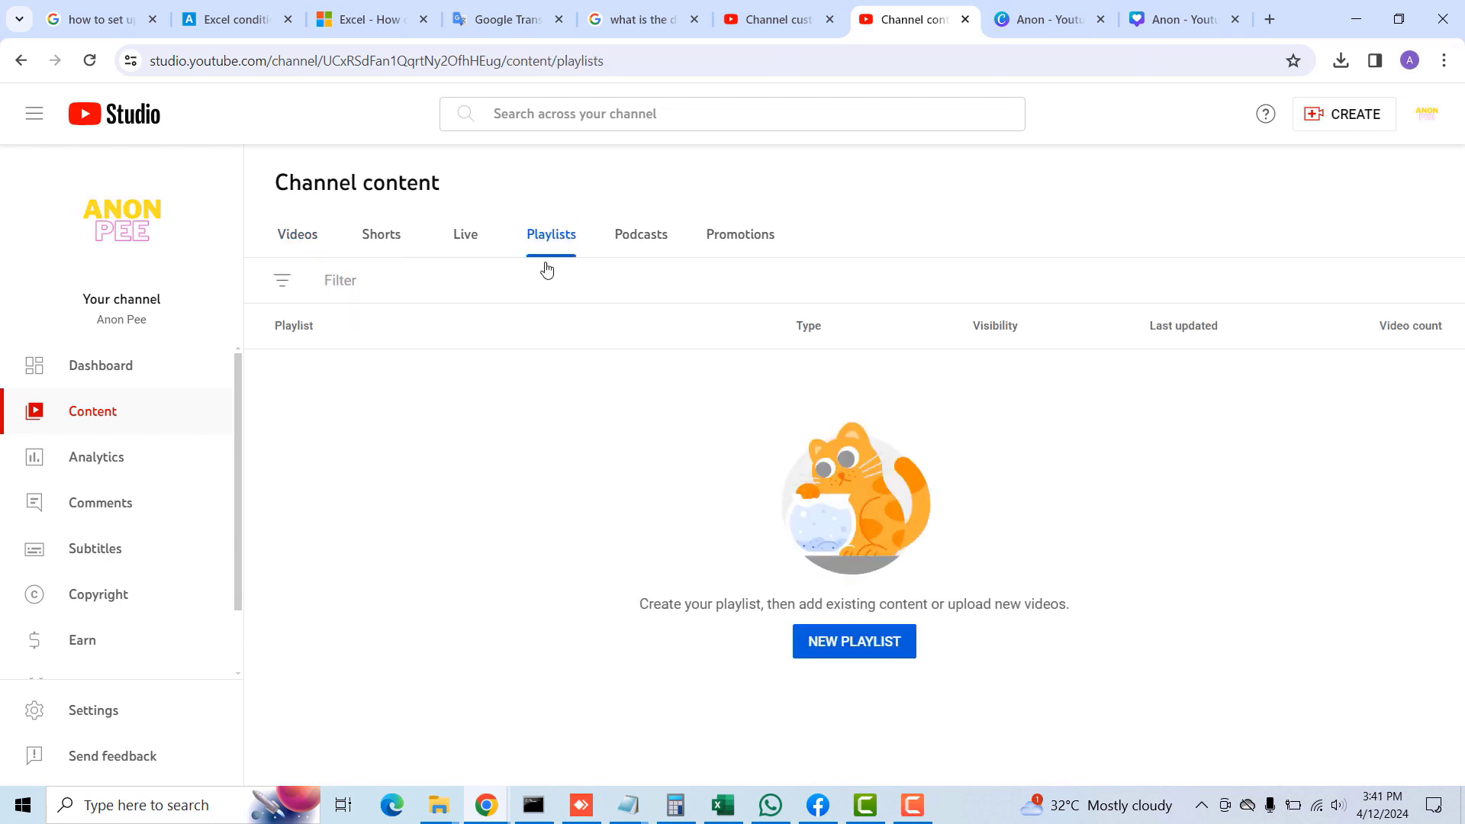
{"action": "left_click", "coordinate": [641, 238]}
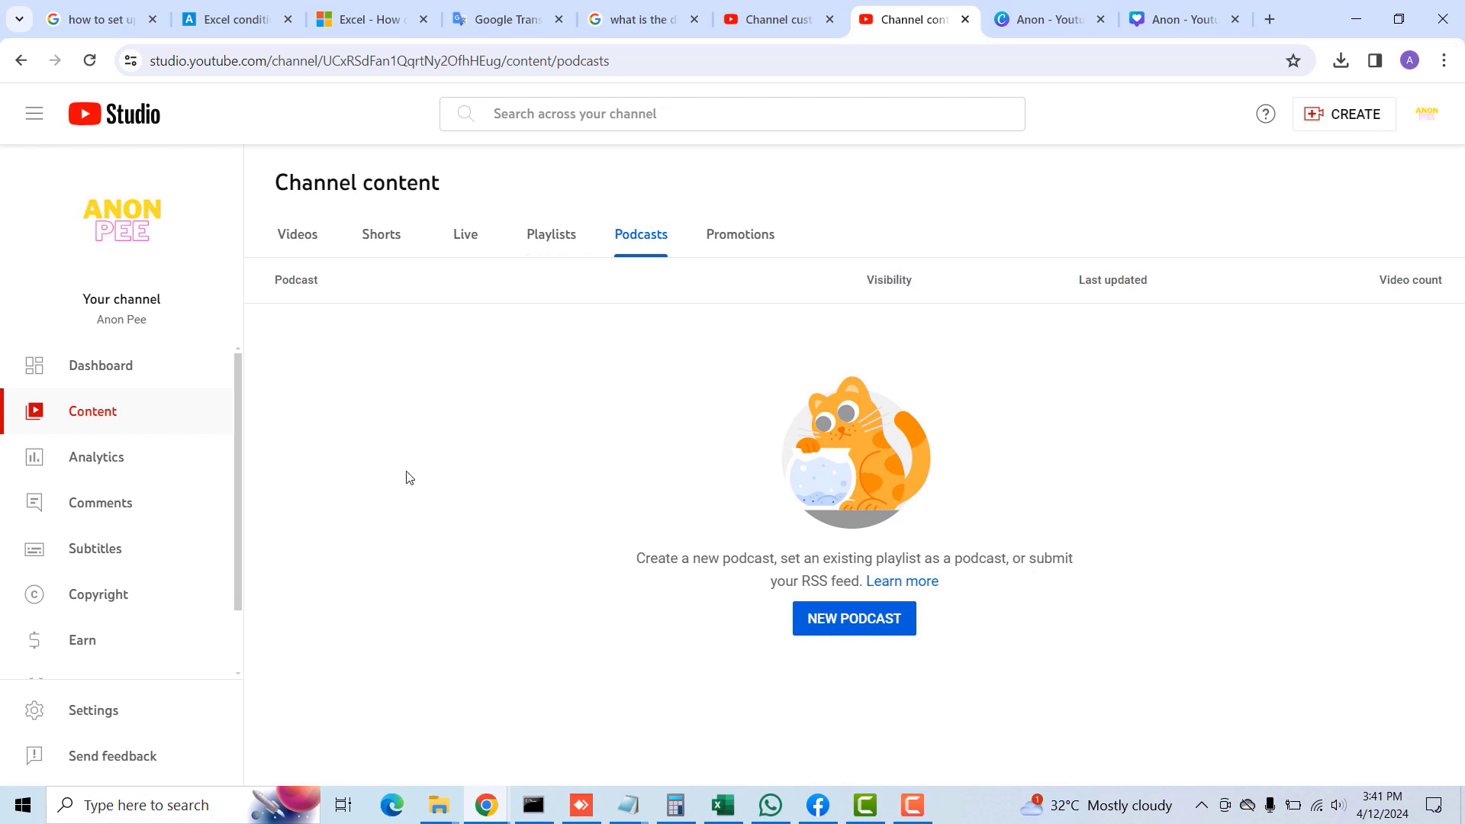
{"action": "left_click", "coordinate": [466, 235]}
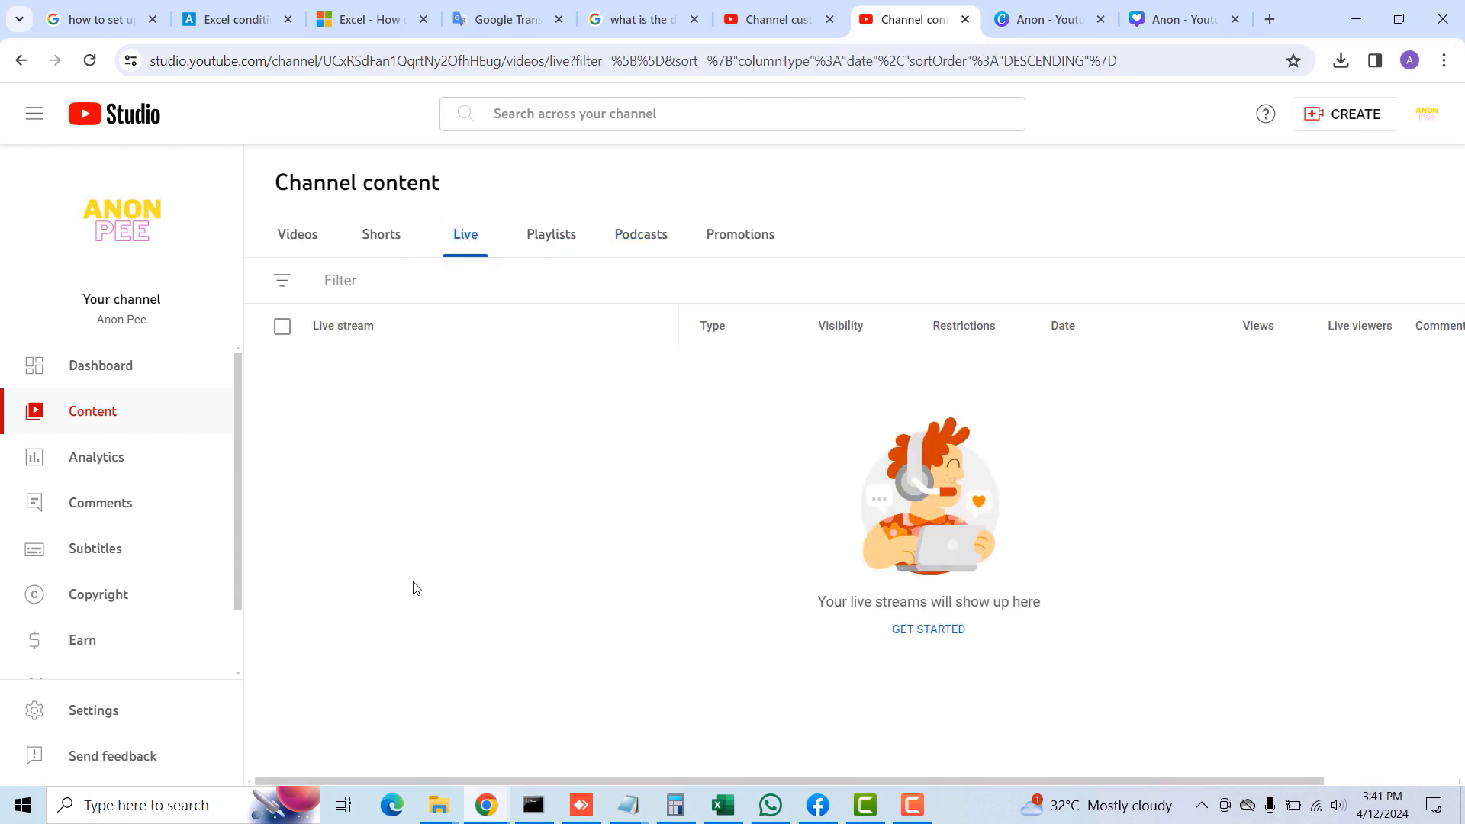
{"action": "left_click", "coordinate": [384, 236]}
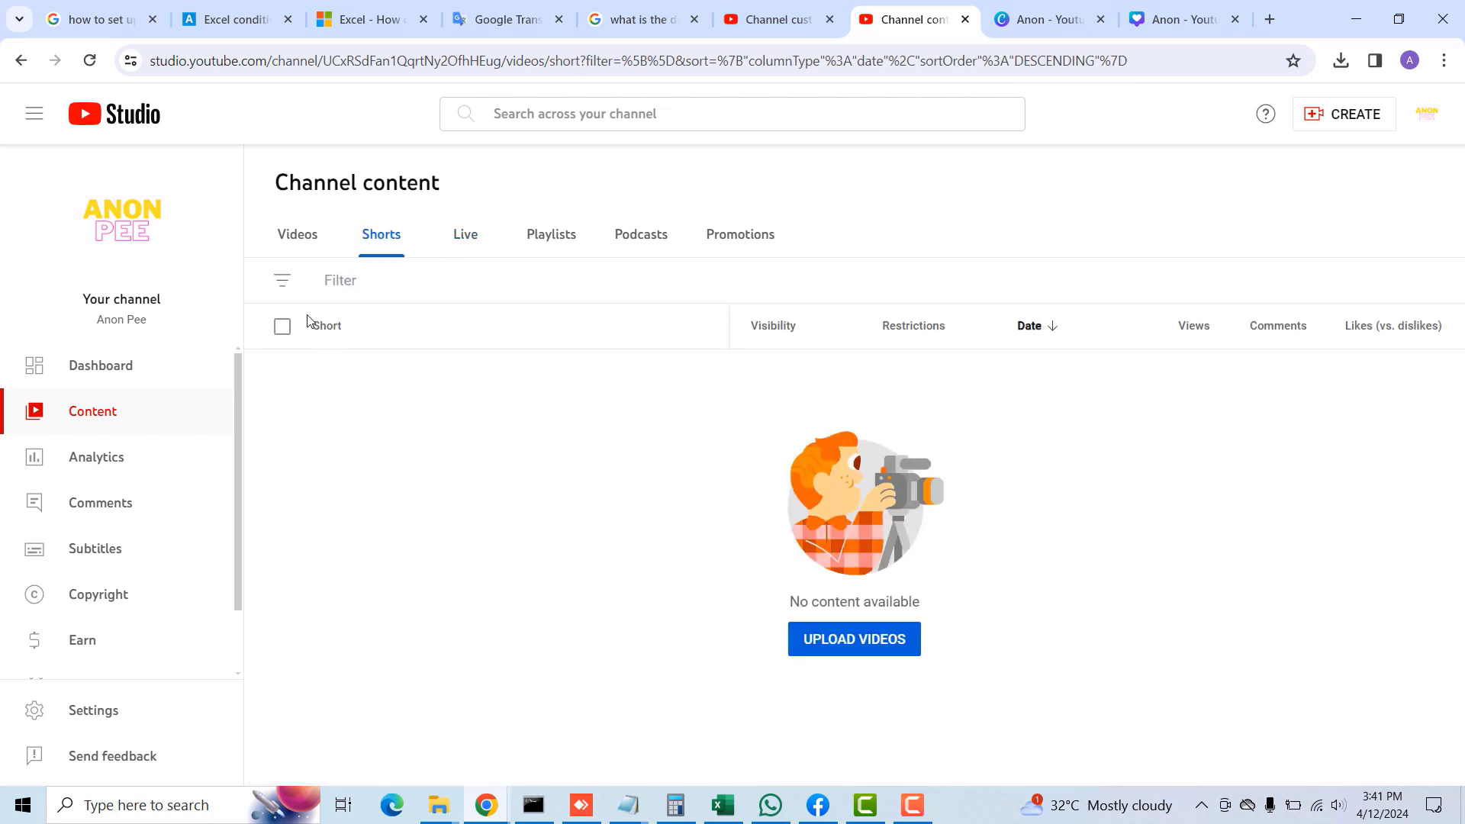
{"action": "left_click", "coordinate": [315, 238]}
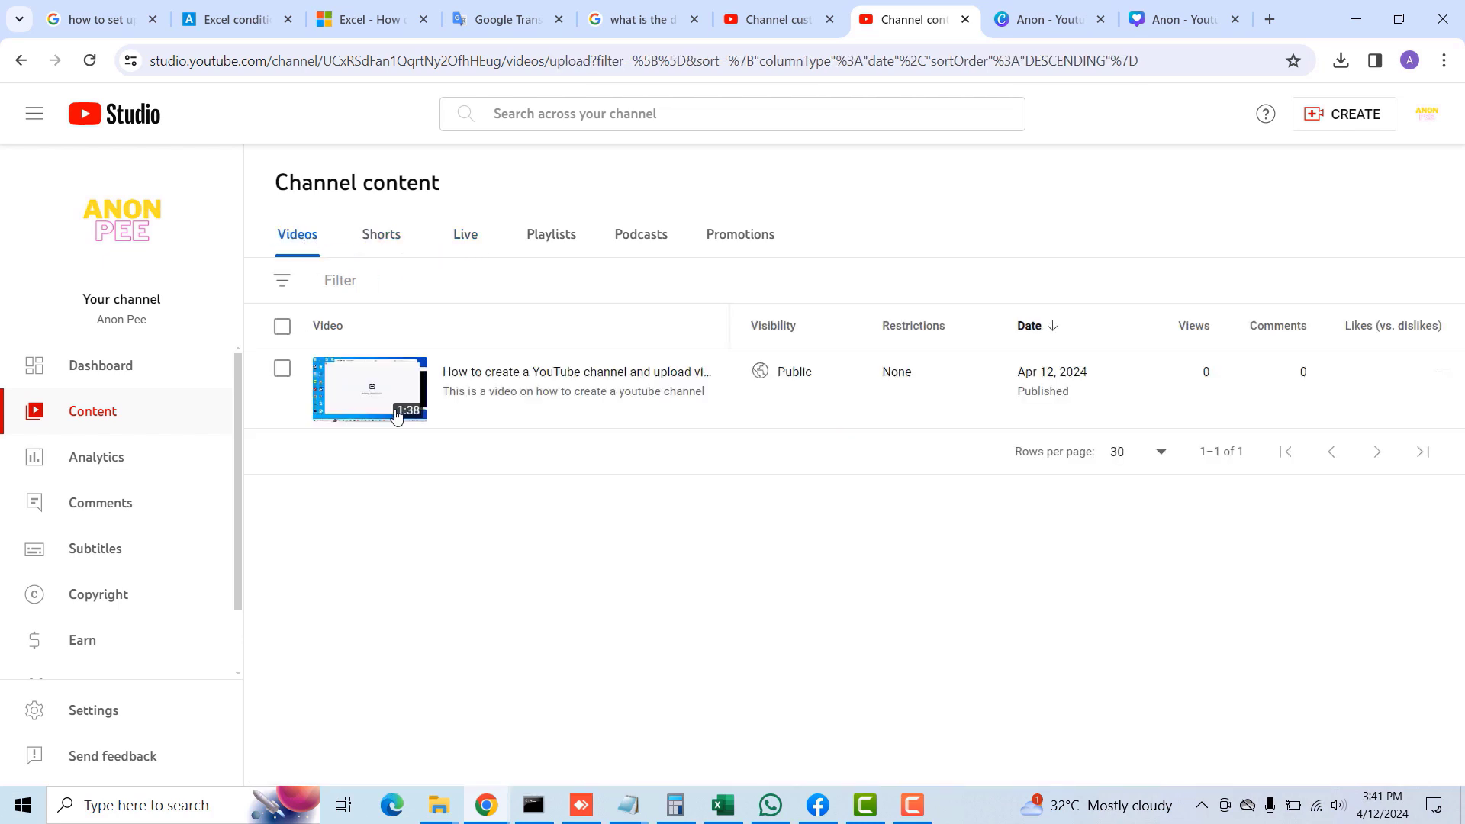